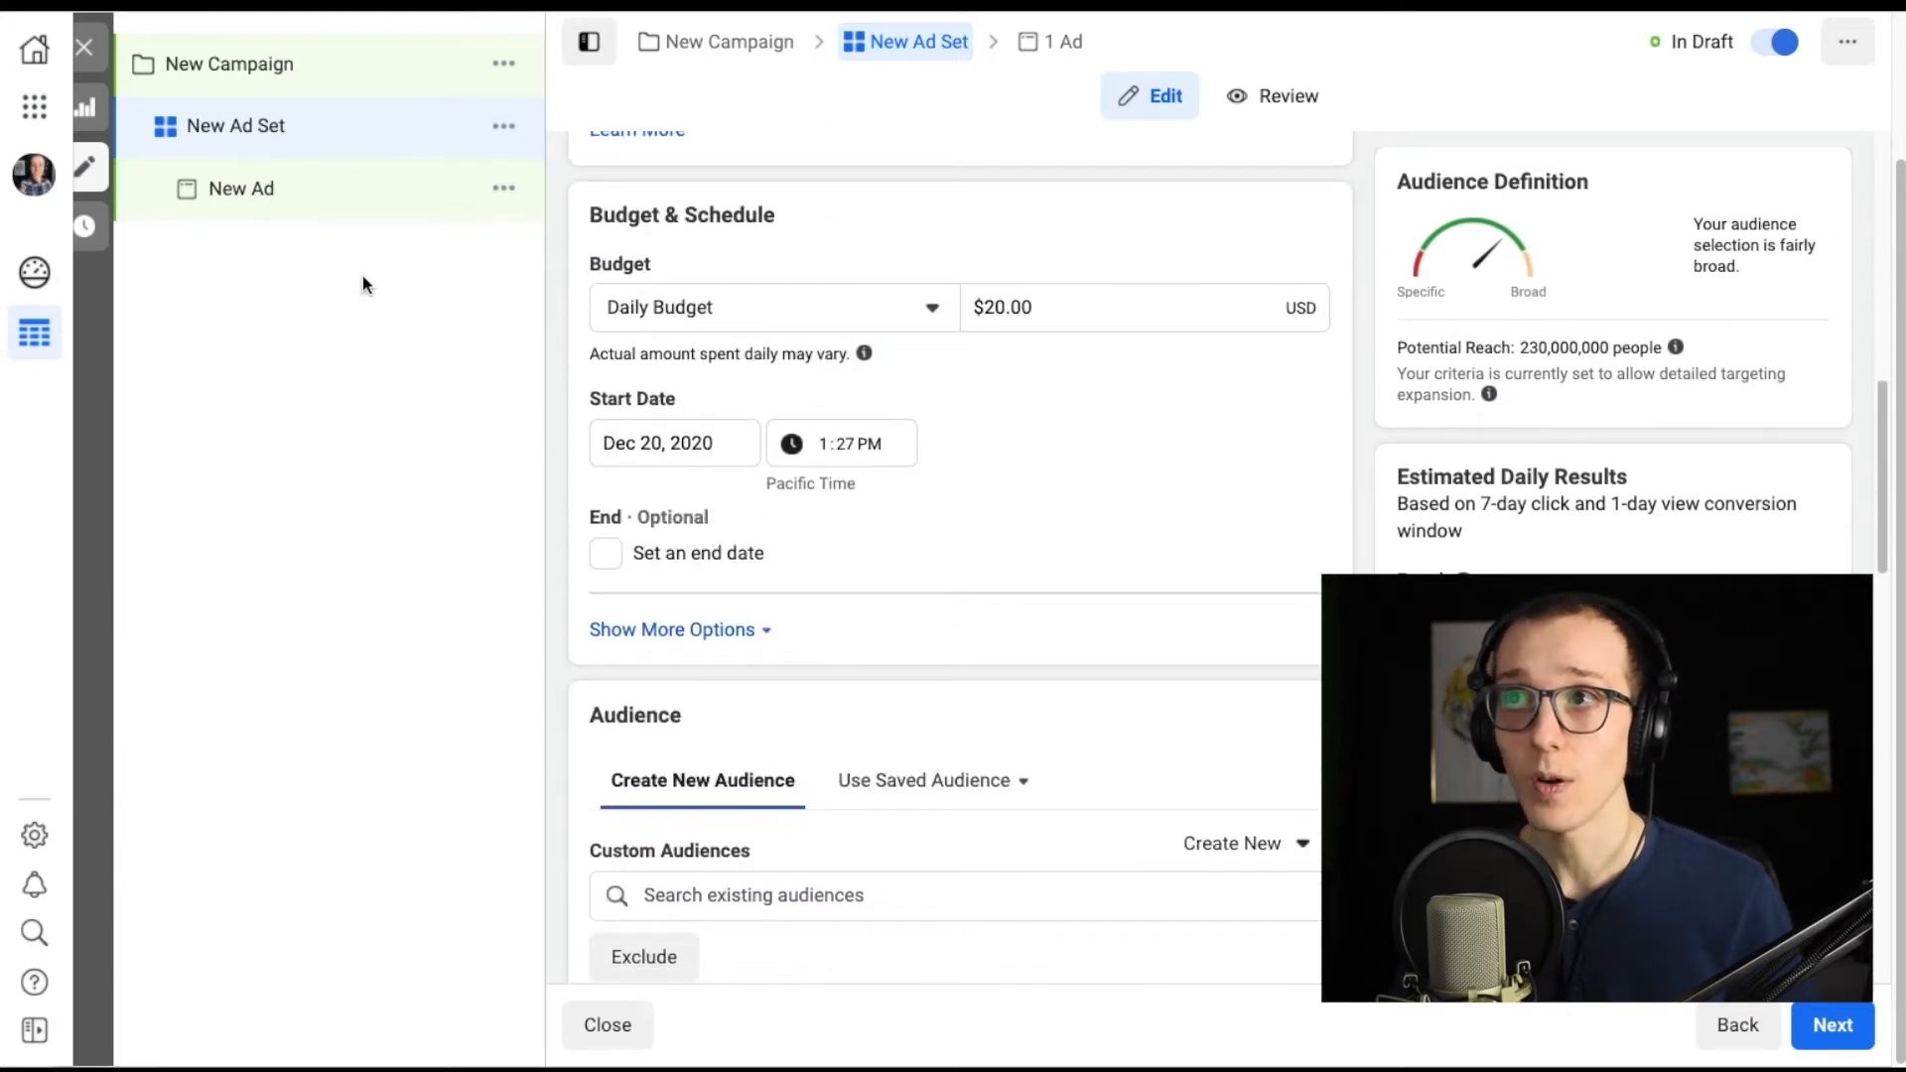
Open the New Ad and inspect its Facebook Page and Instagram Account identity settings.
{"action": "left_click", "coordinate": [278, 192]}
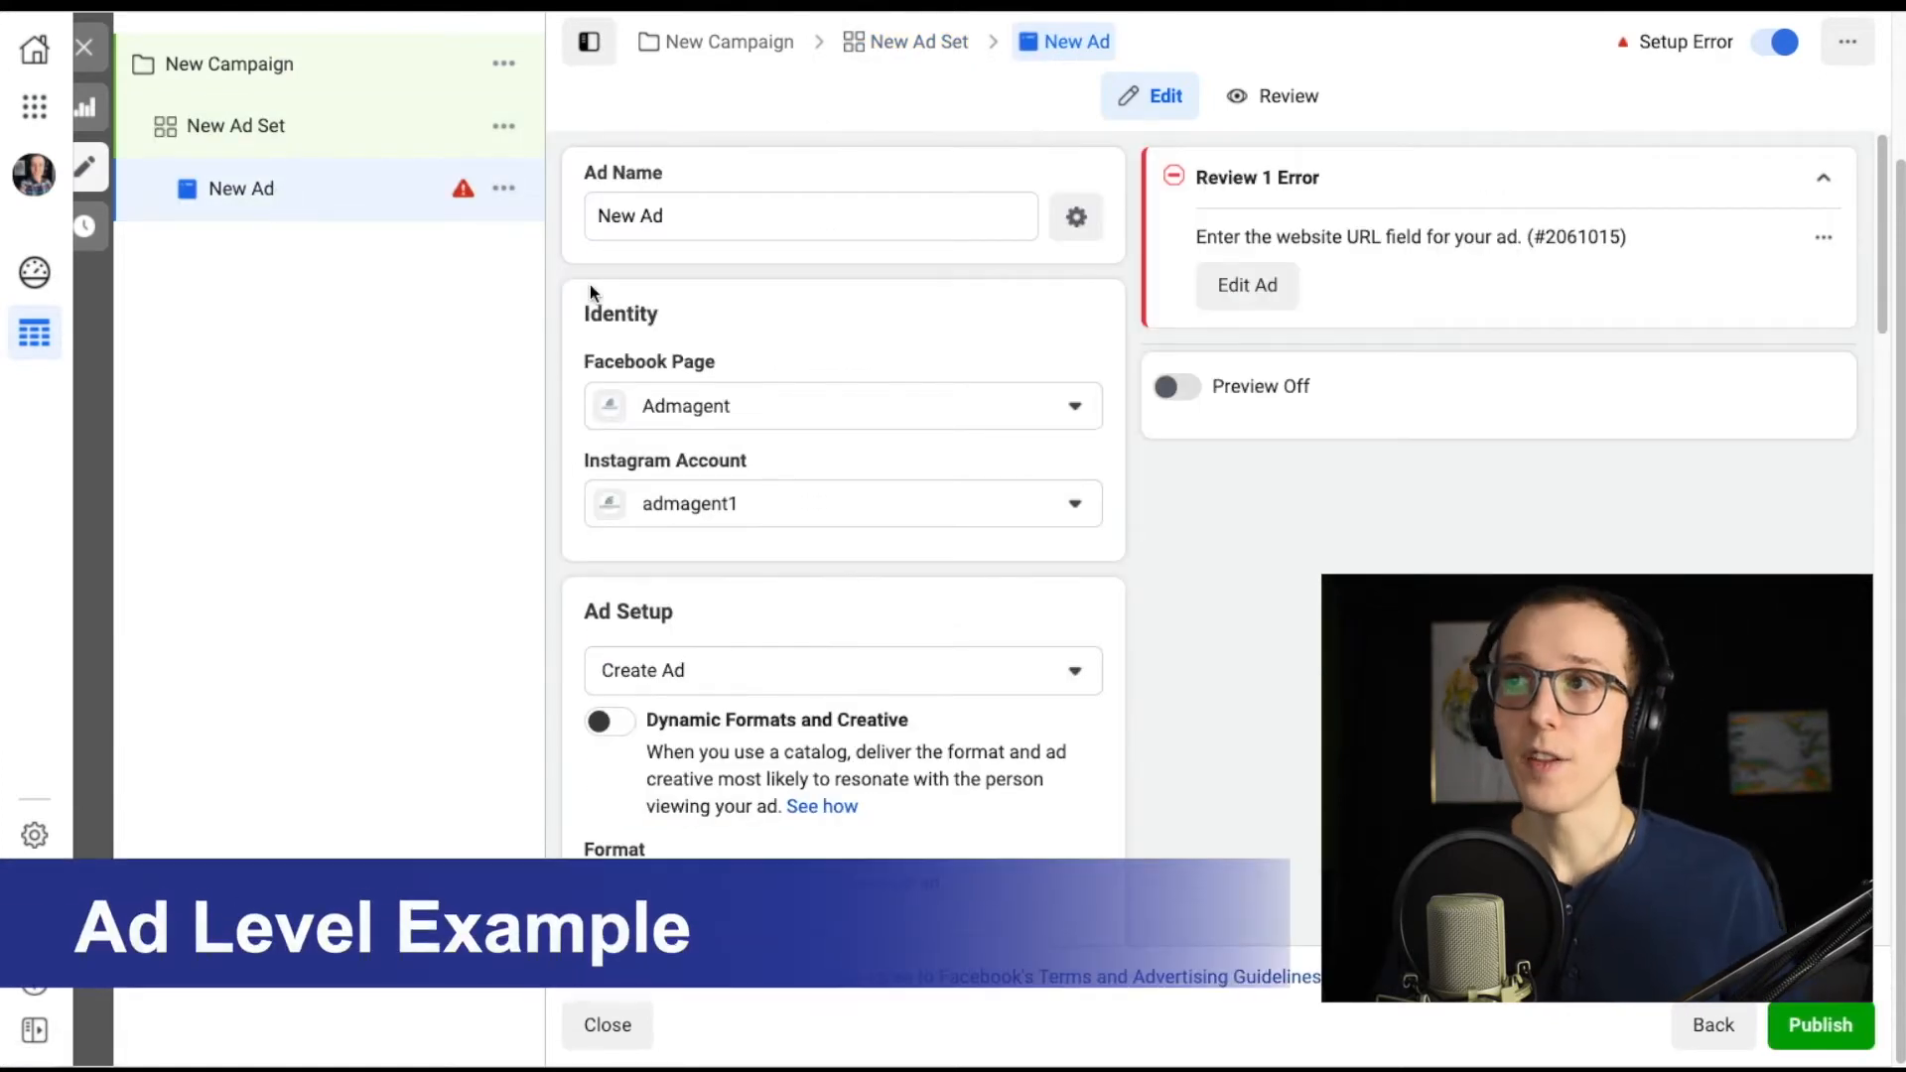
{"action": "scroll", "coordinate": [590, 284], "scroll_direction": "down", "scroll_amount": 1}
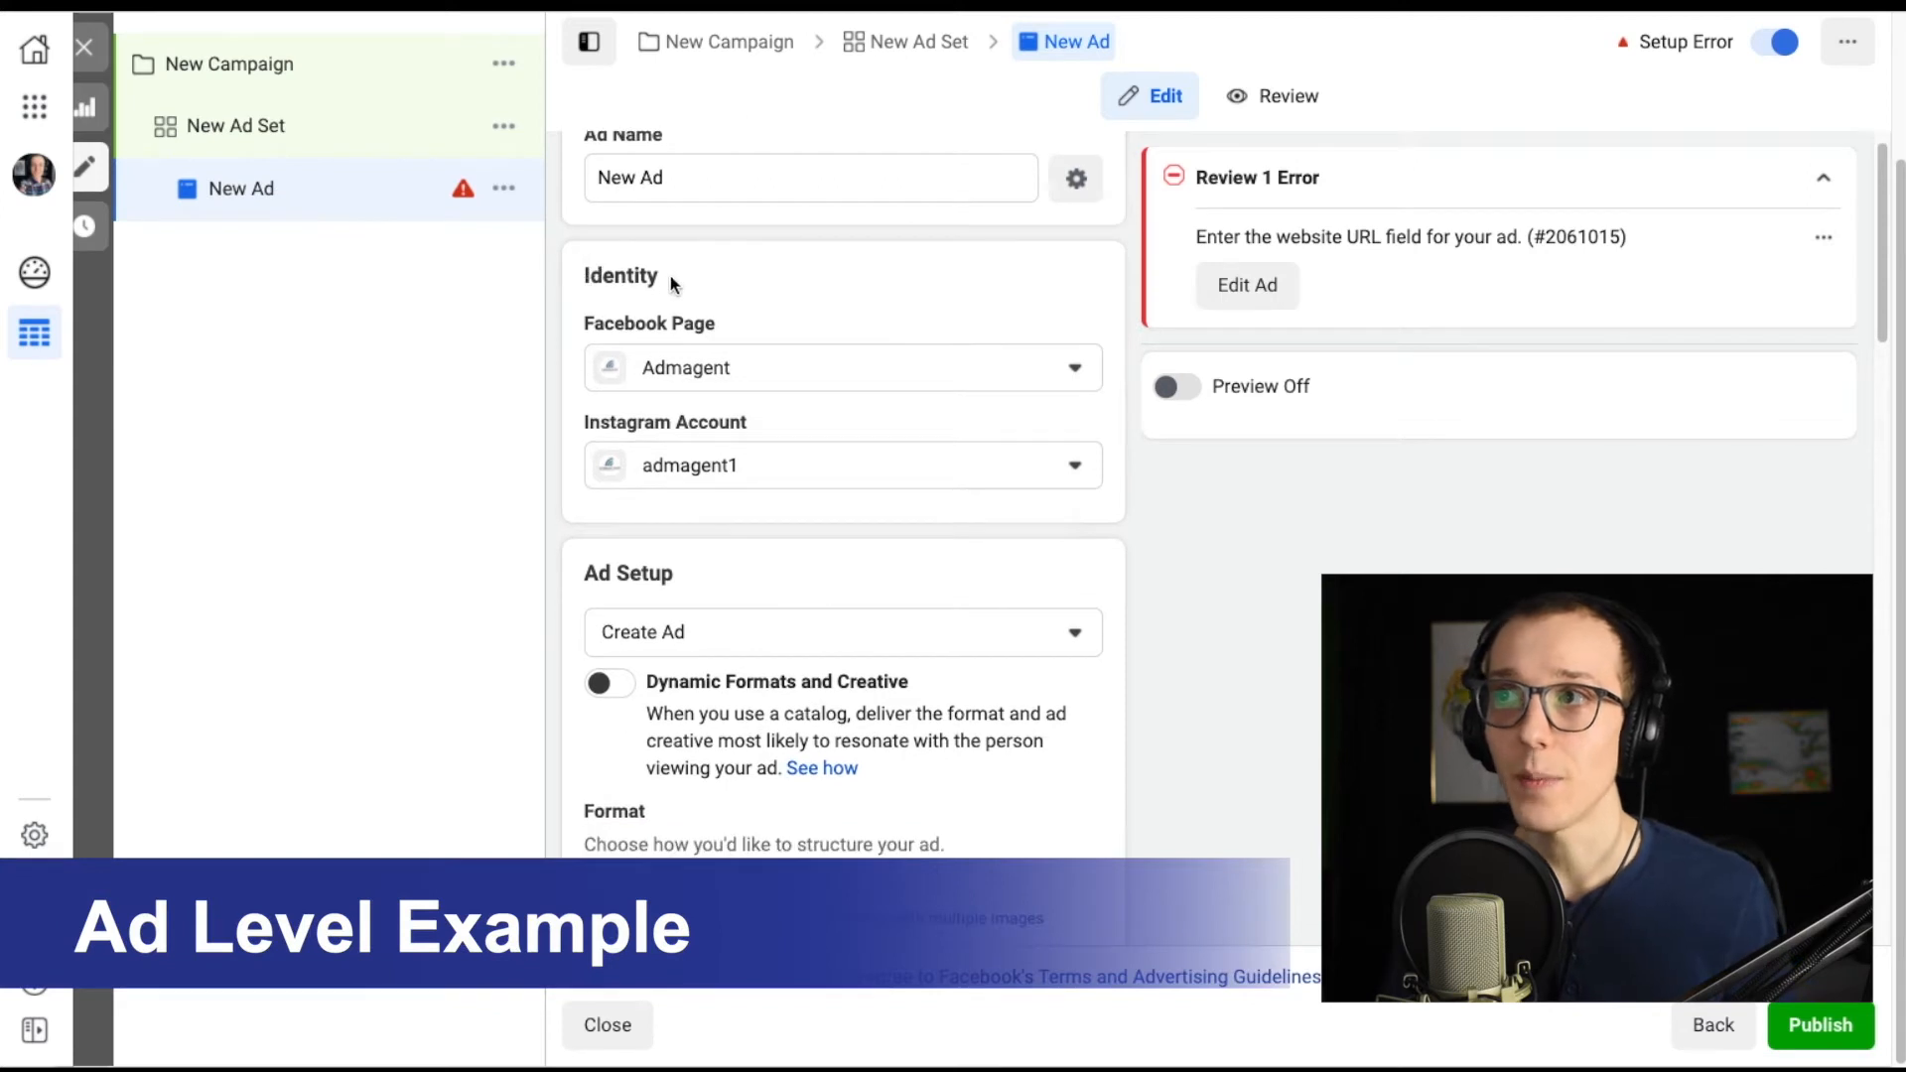
{"action": "left_click_drag", "start_coordinate": [674, 283], "coordinate": [580, 281]}
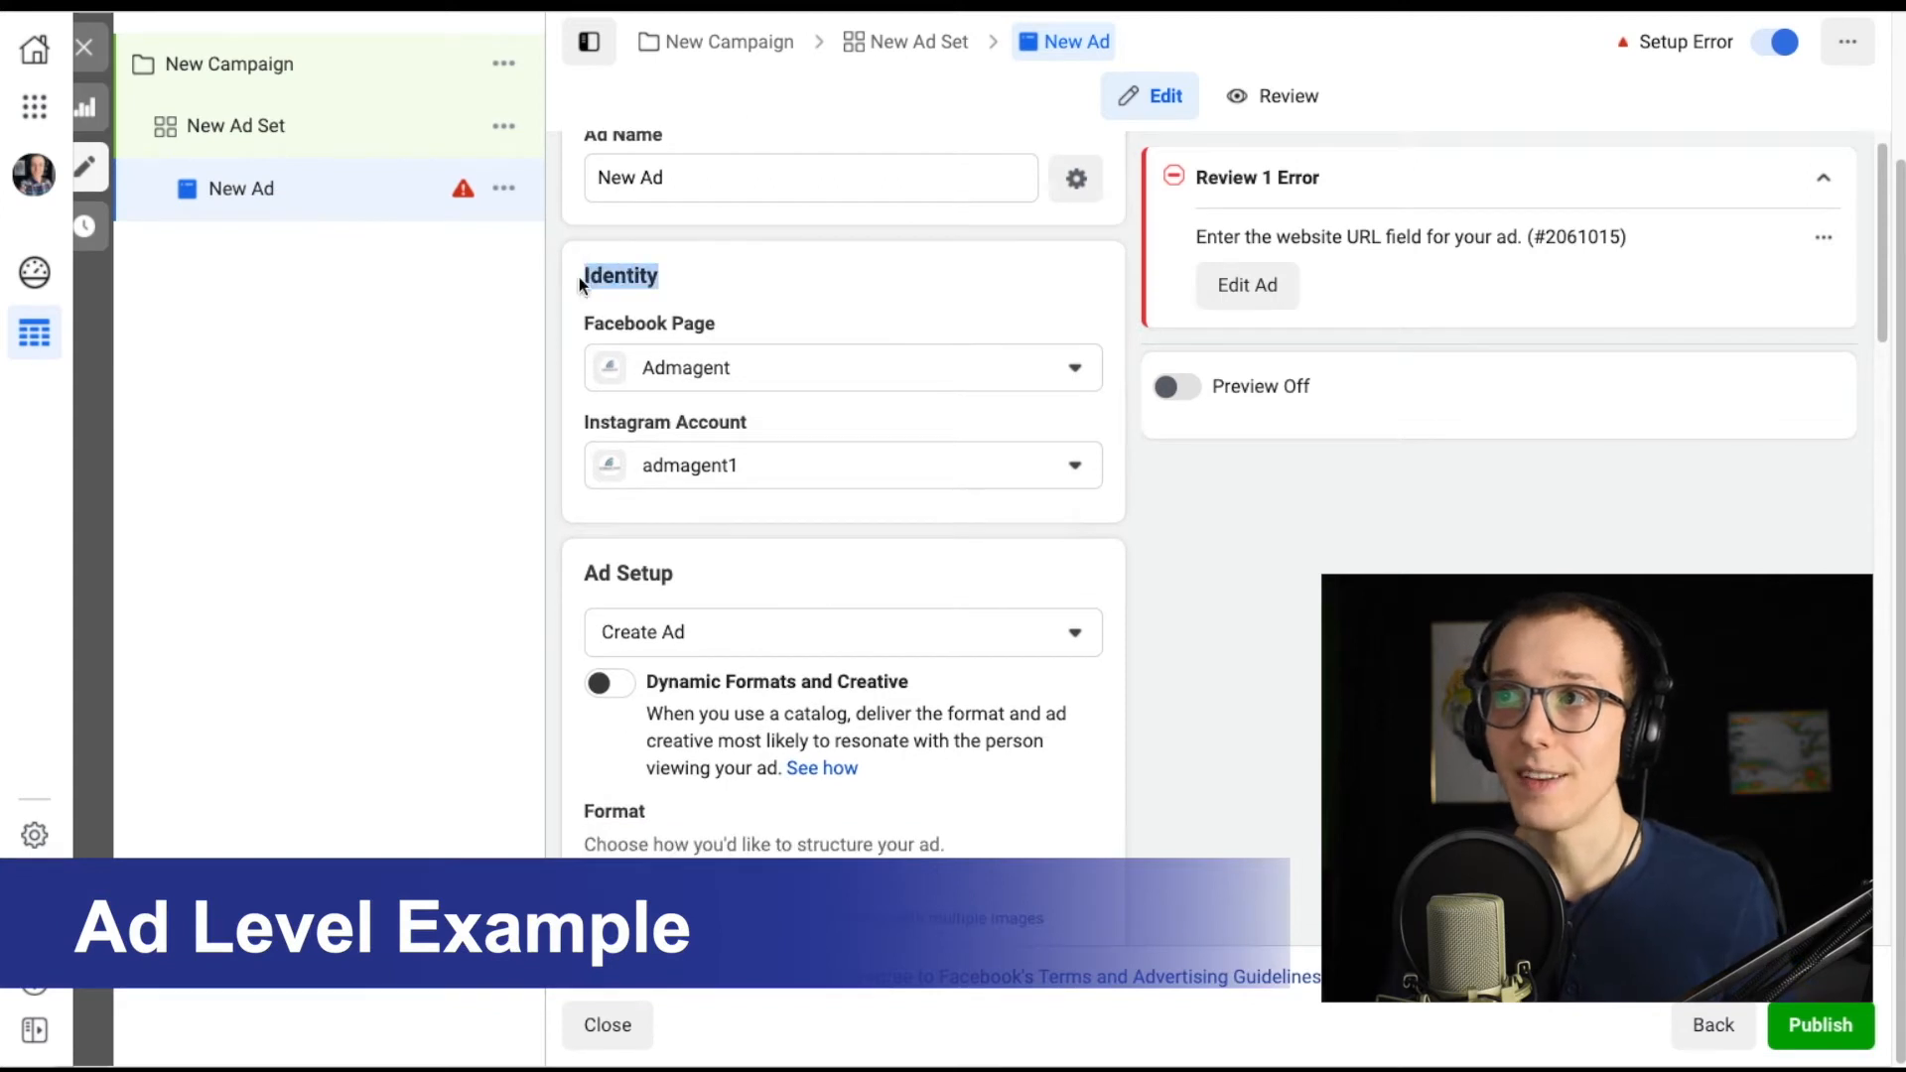
{"action": "left_click", "coordinate": [1075, 369]}
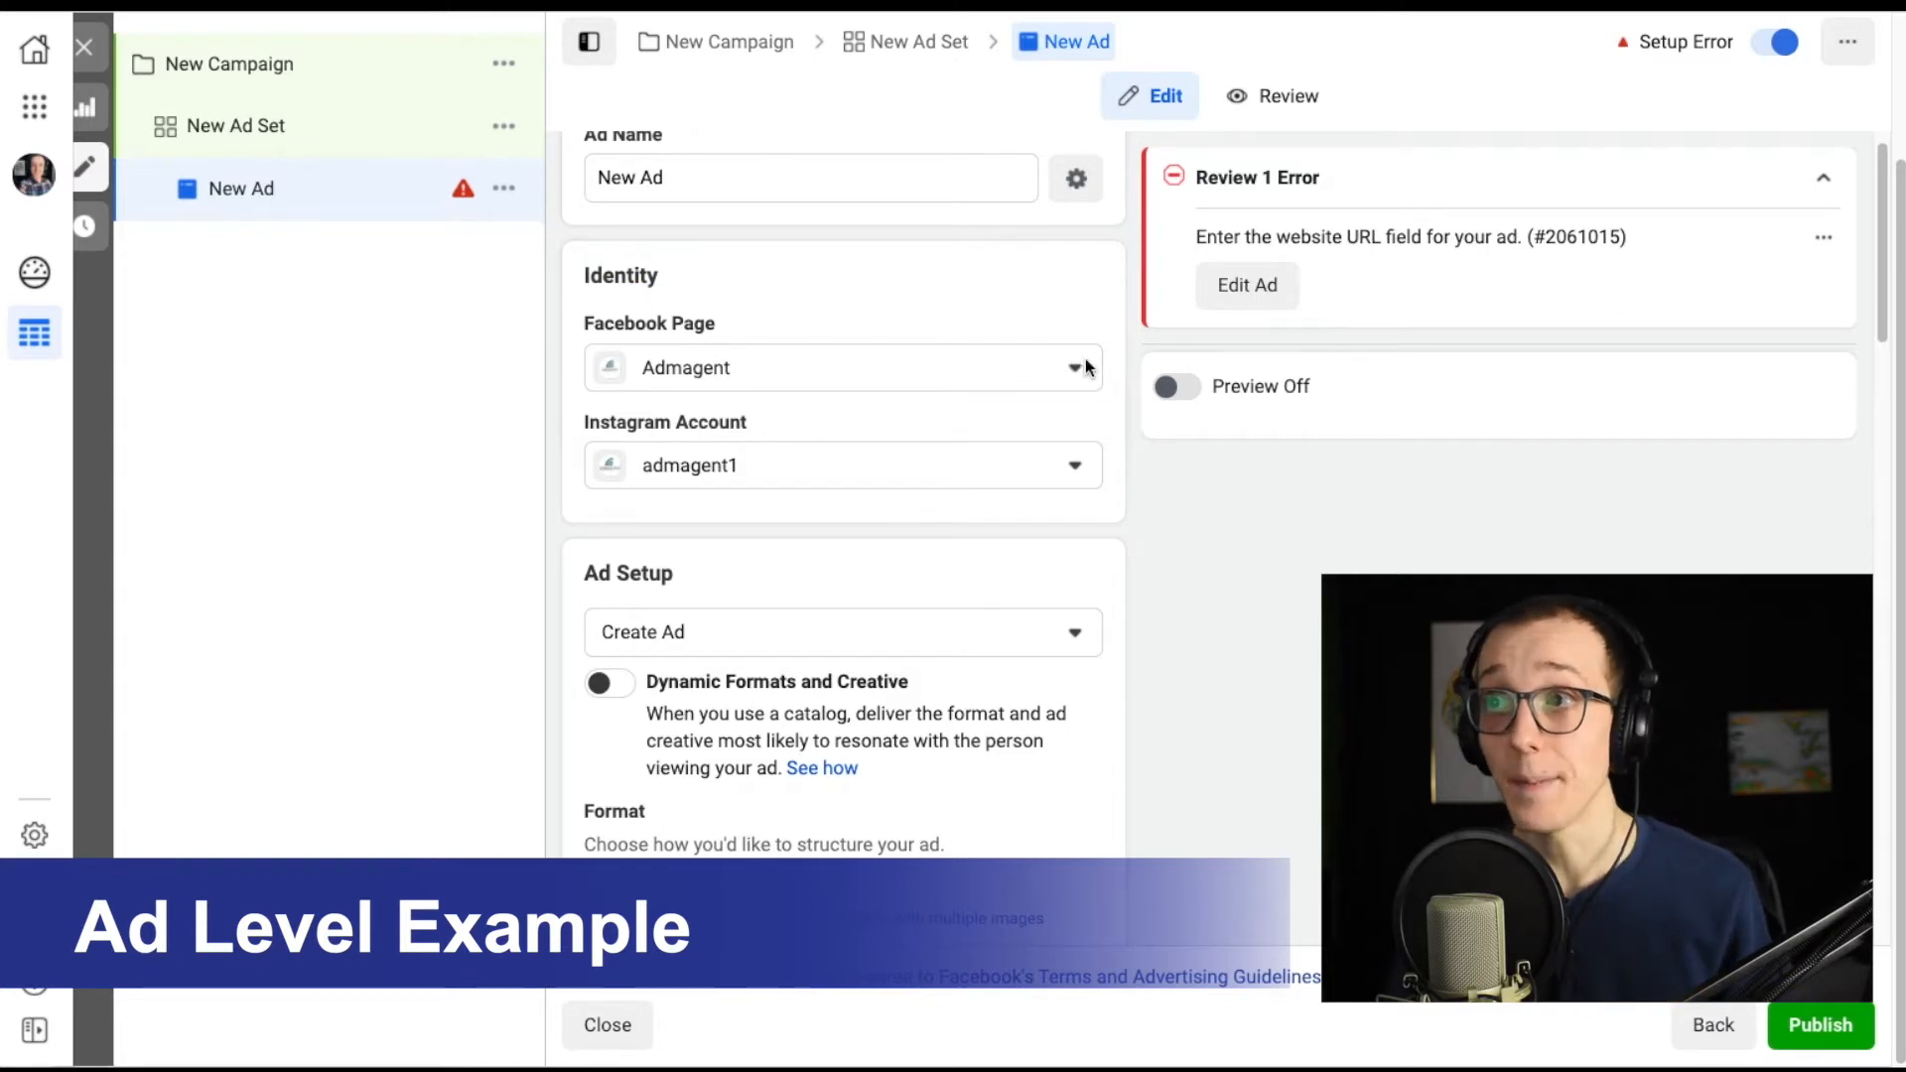
{"action": "left_click", "coordinate": [1069, 463]}
{"action": "left_click", "coordinate": [1075, 462]}
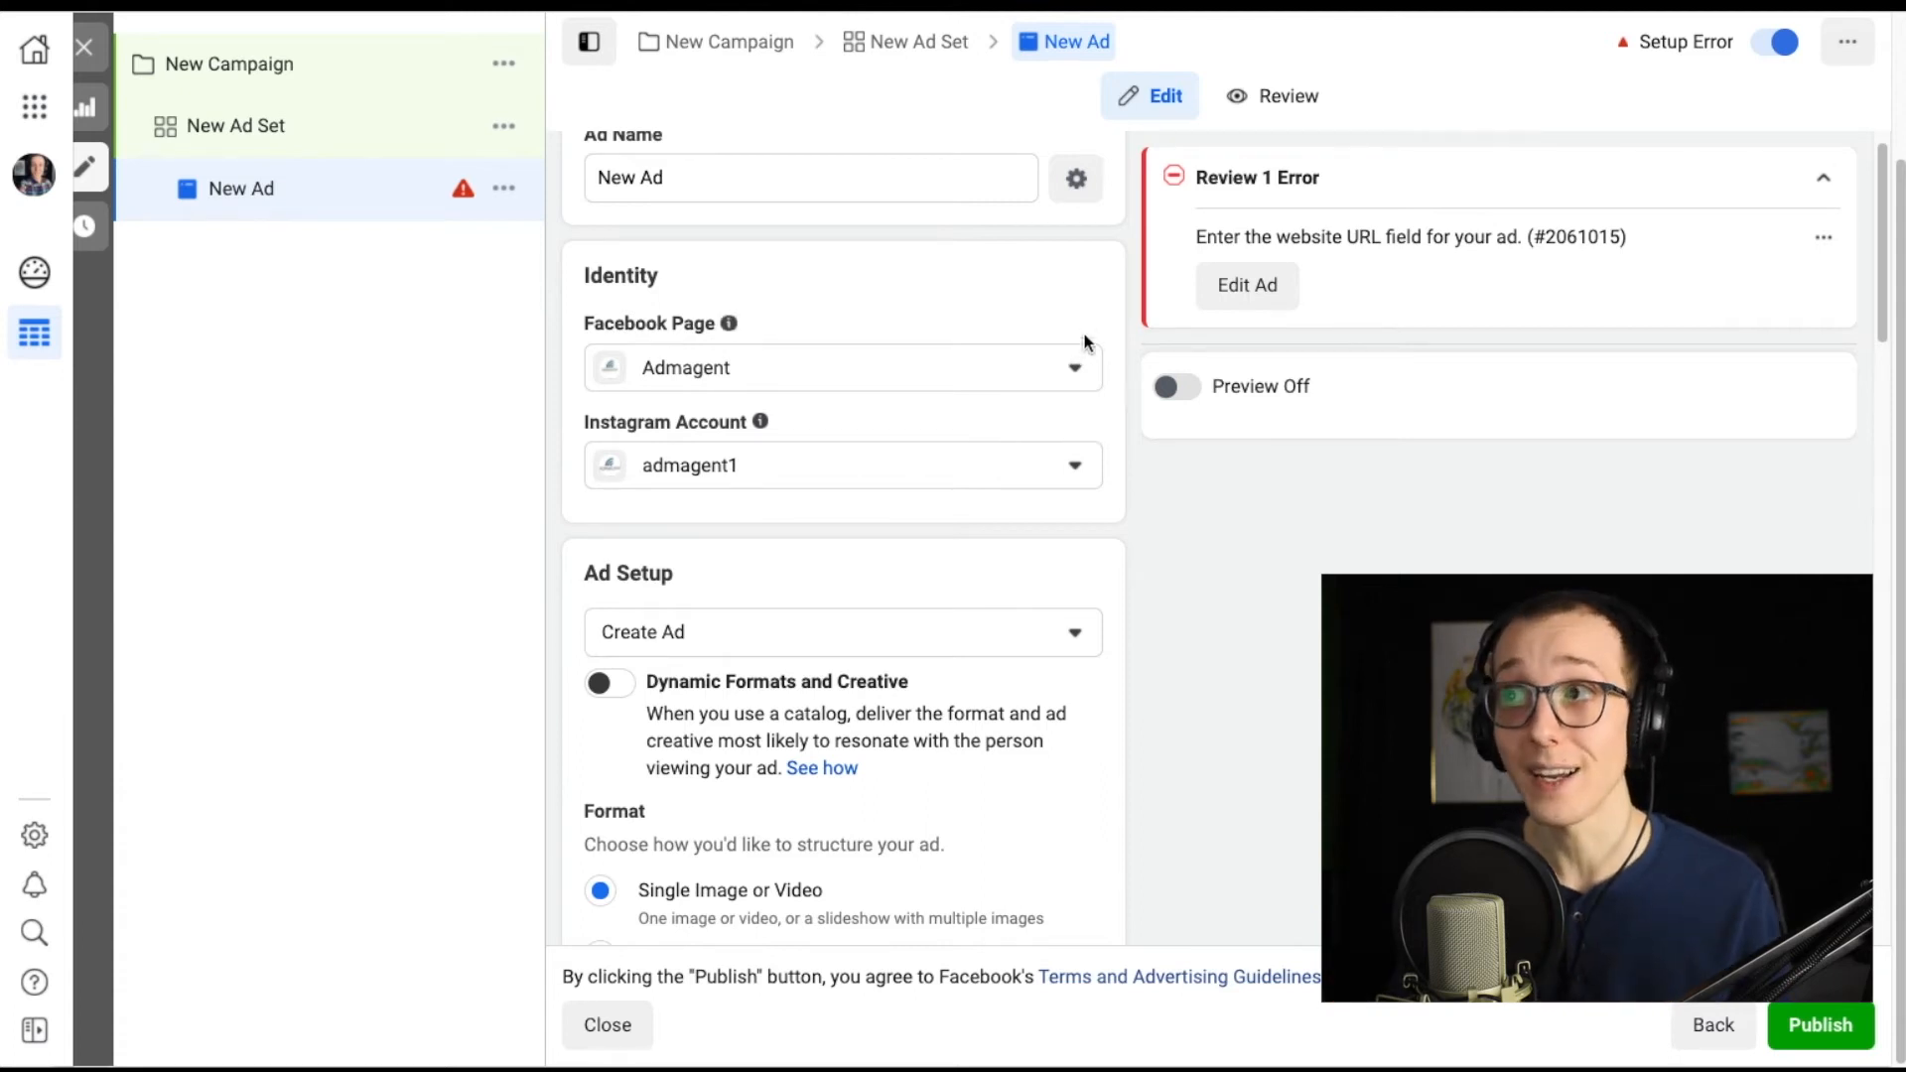
Open the Ad Setup options and keep Create Ad selected.
{"action": "mouse_move", "coordinate": [722, 318]}
{"action": "scroll", "coordinate": [1177, 444], "scroll_direction": "down", "scroll_amount": 2}
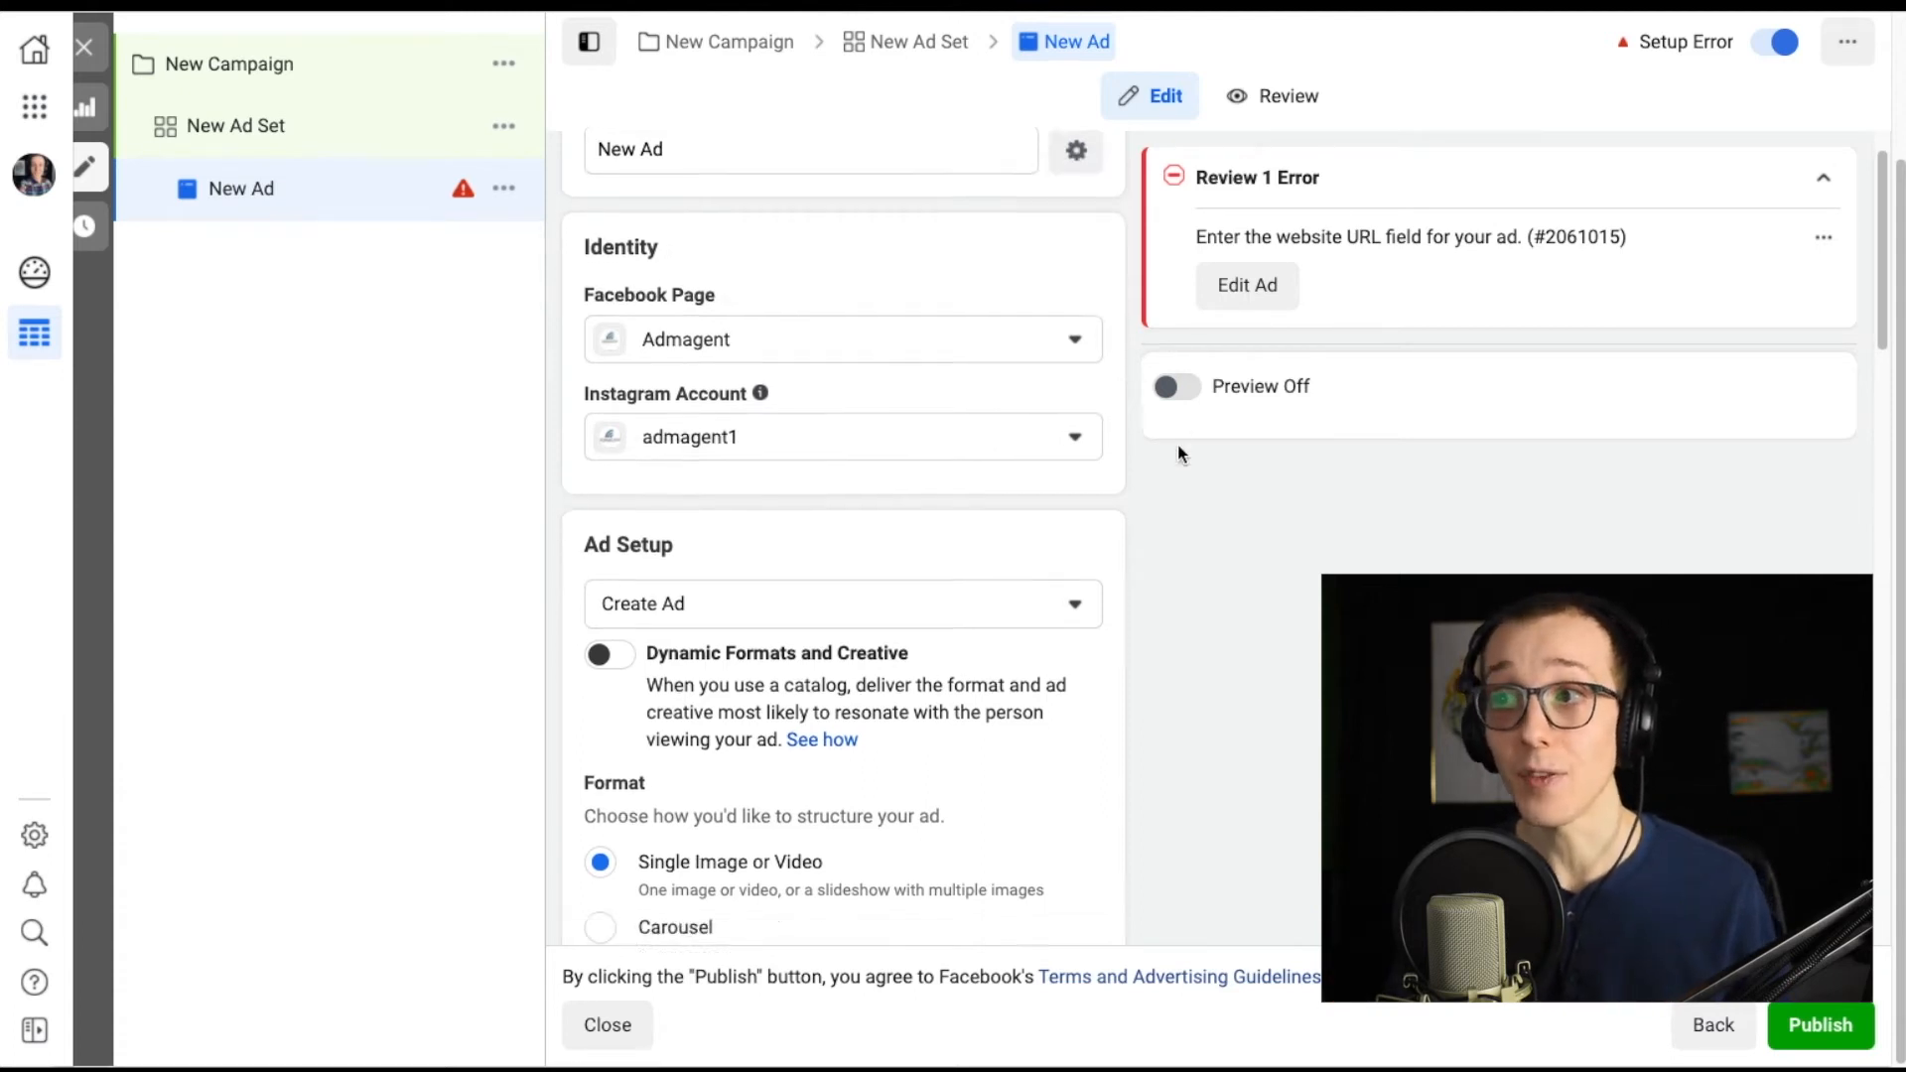
{"action": "left_click_drag", "start_coordinate": [681, 400], "coordinate": [583, 405]}
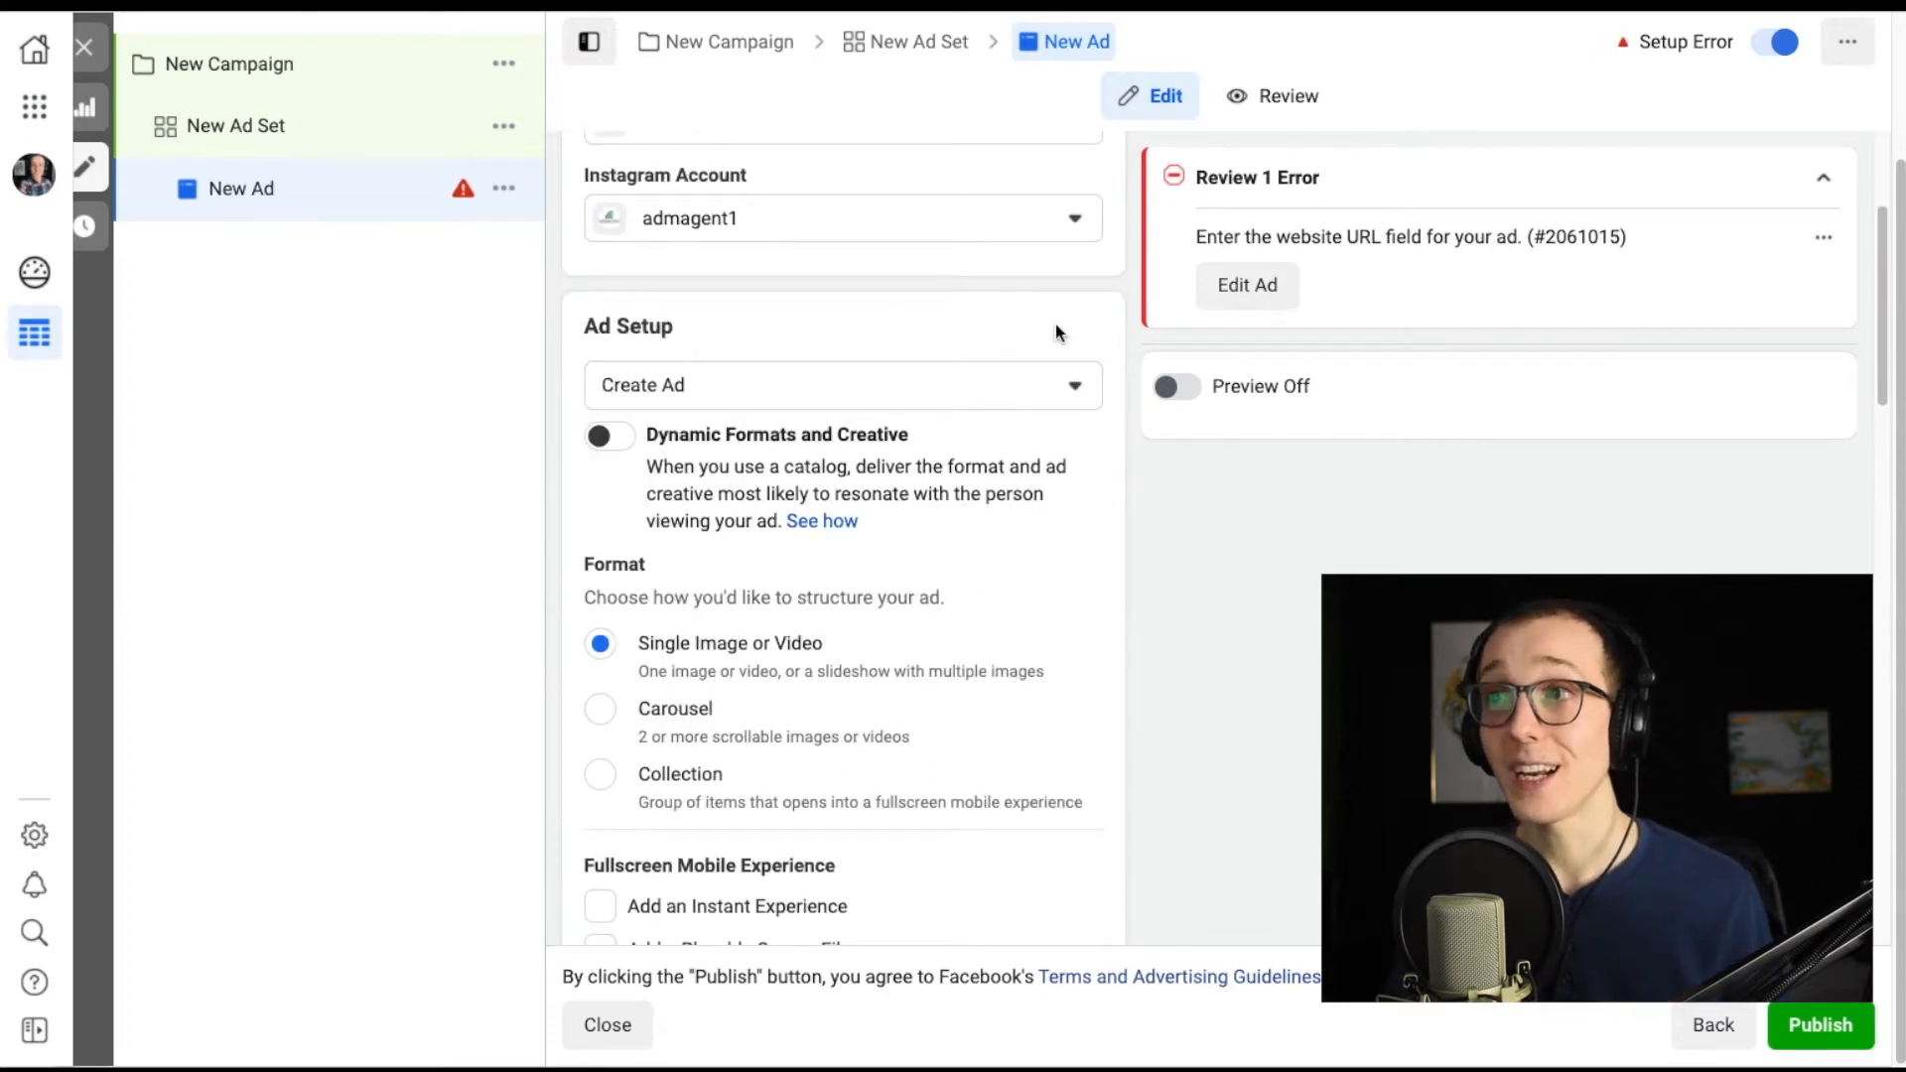
{"action": "left_click", "coordinate": [1060, 402]}
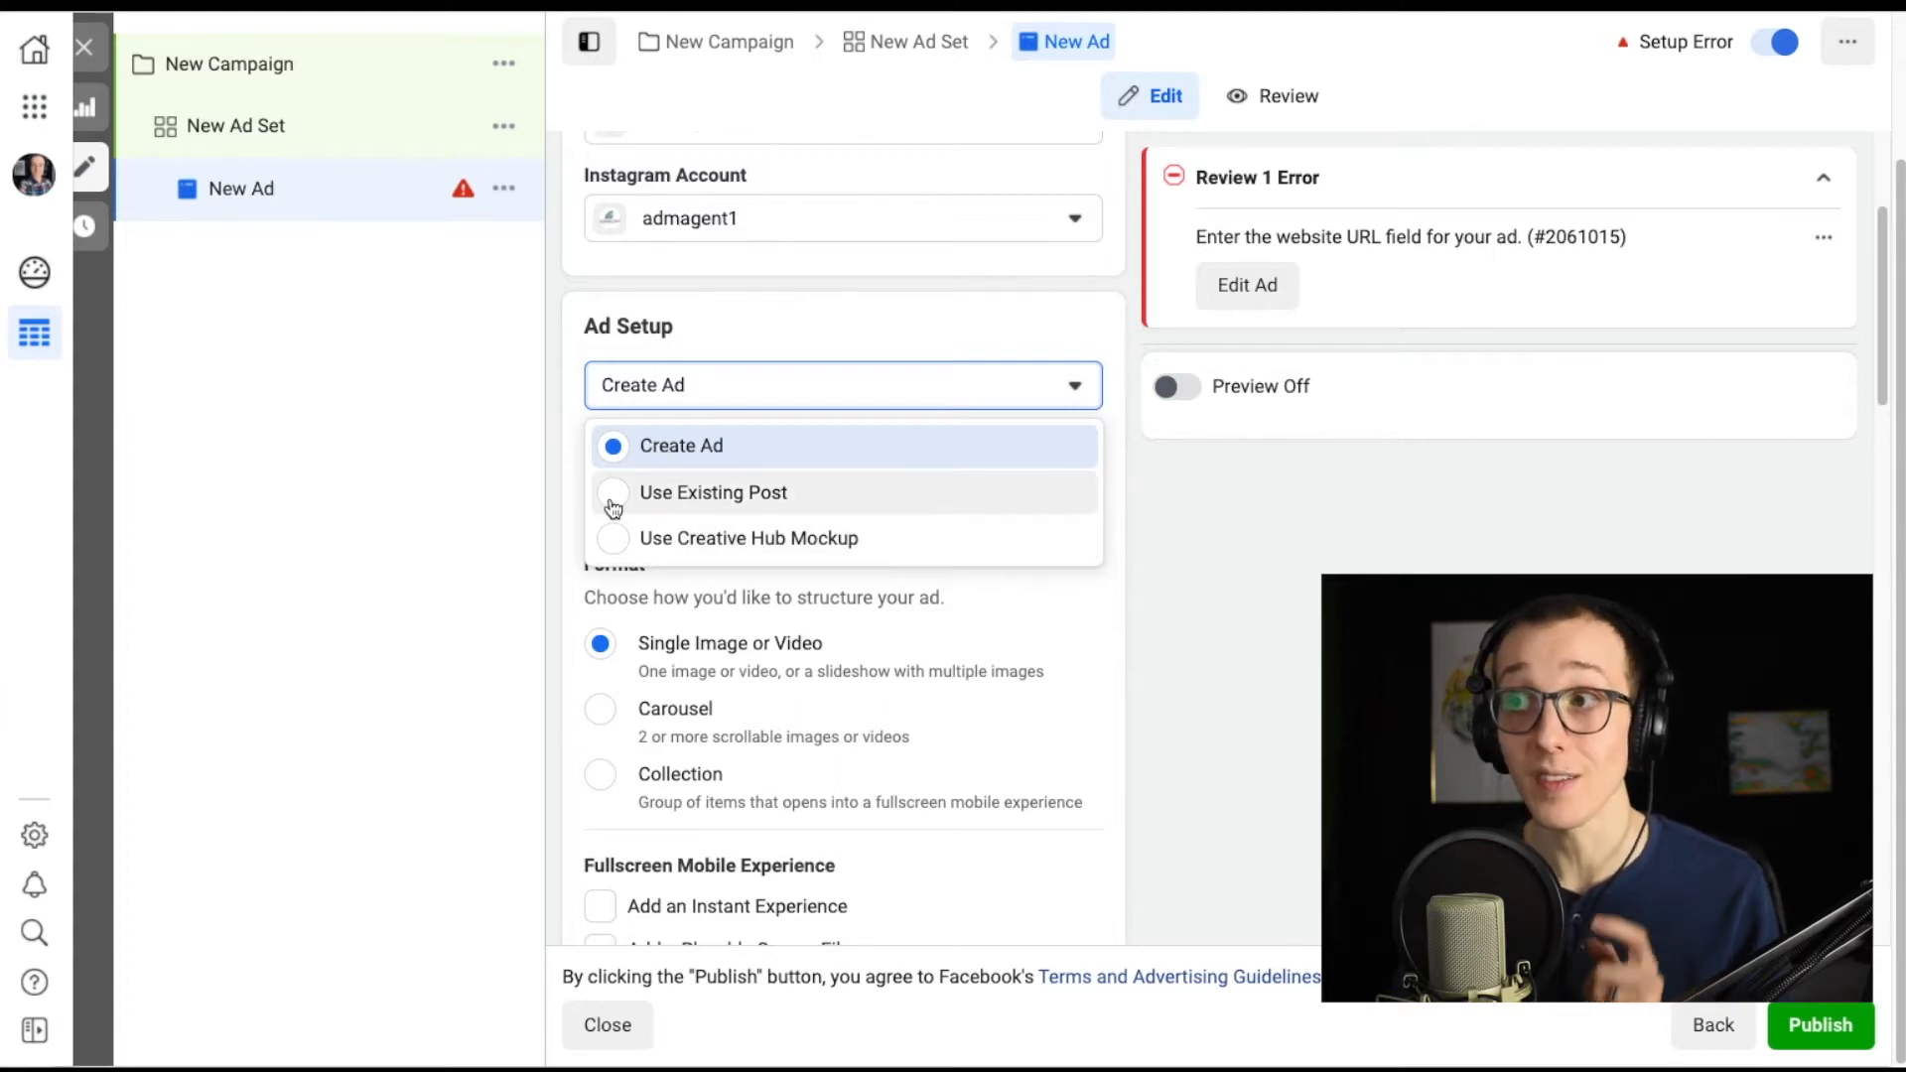
{"action": "left_click", "coordinate": [615, 447]}
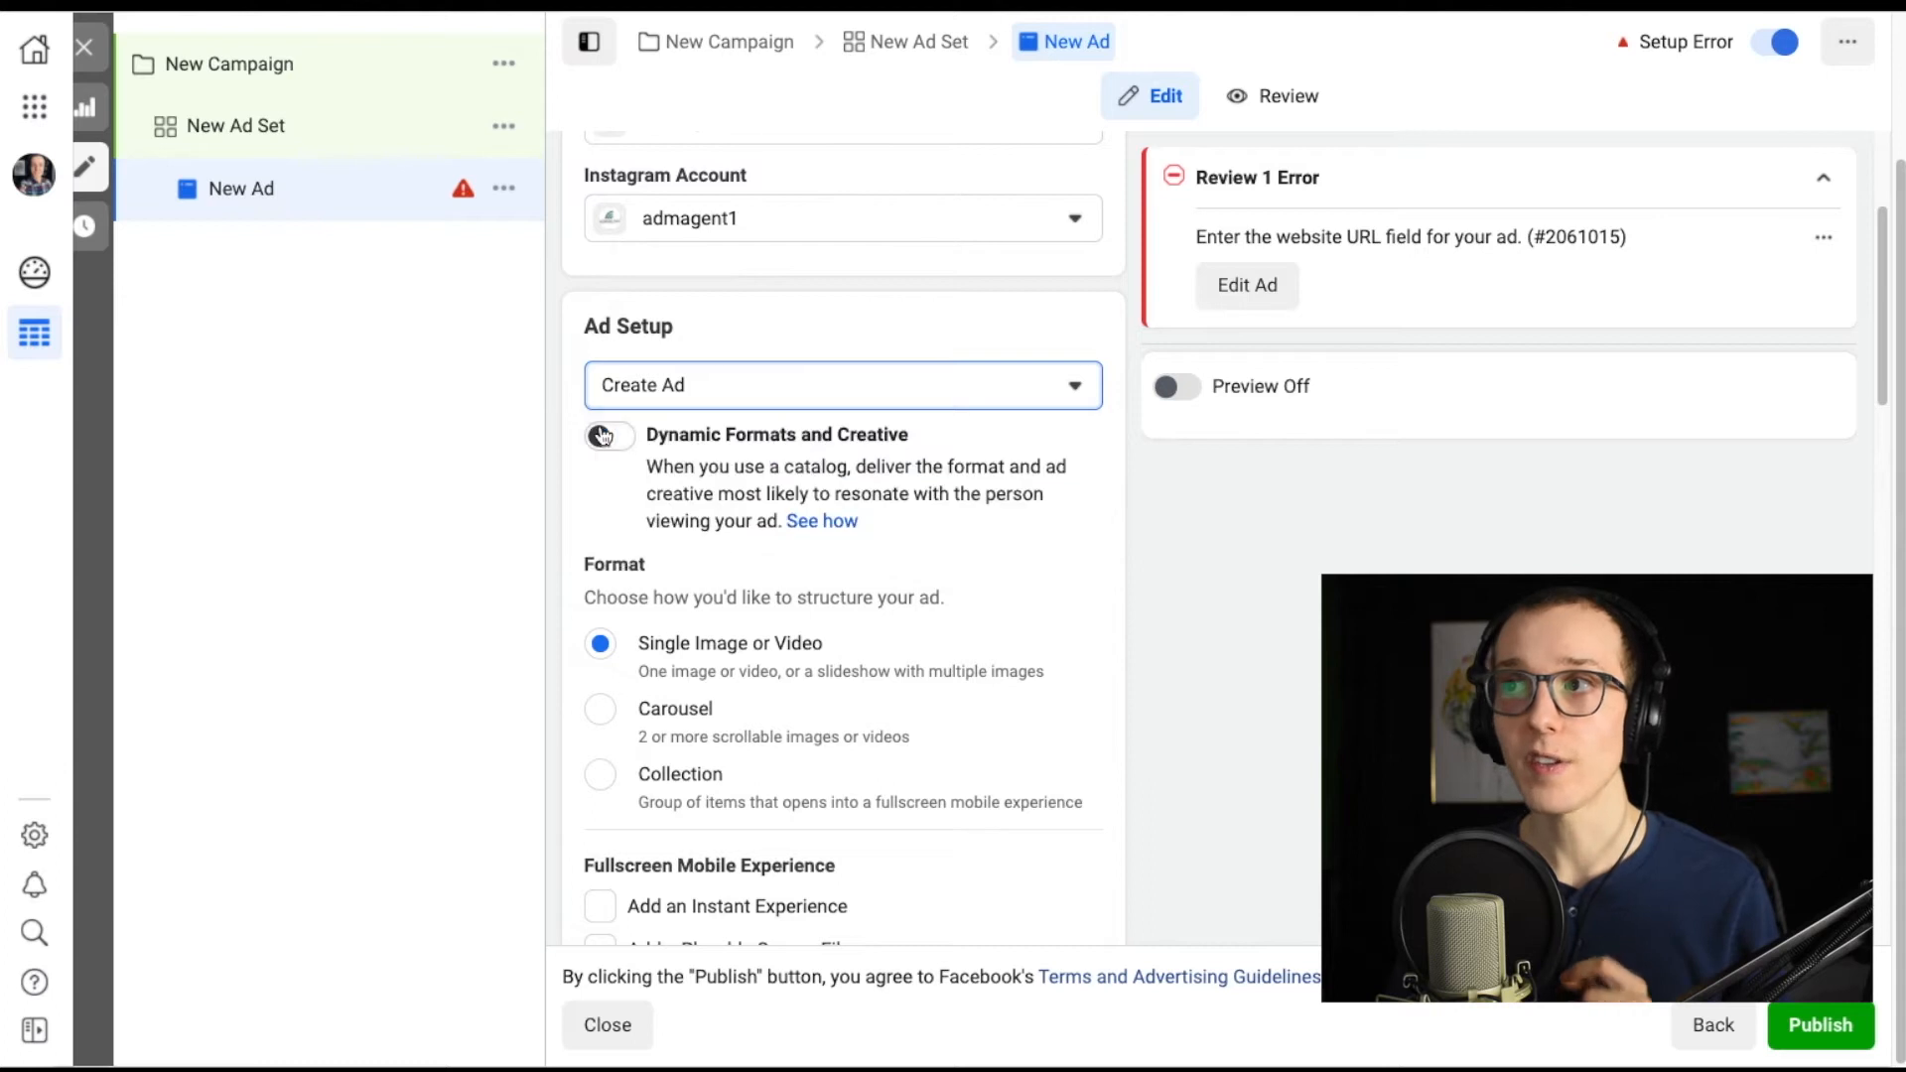
Switch the ad format to Carousel.
{"action": "scroll", "coordinate": [1034, 435], "scroll_direction": "down", "scroll_amount": 2}
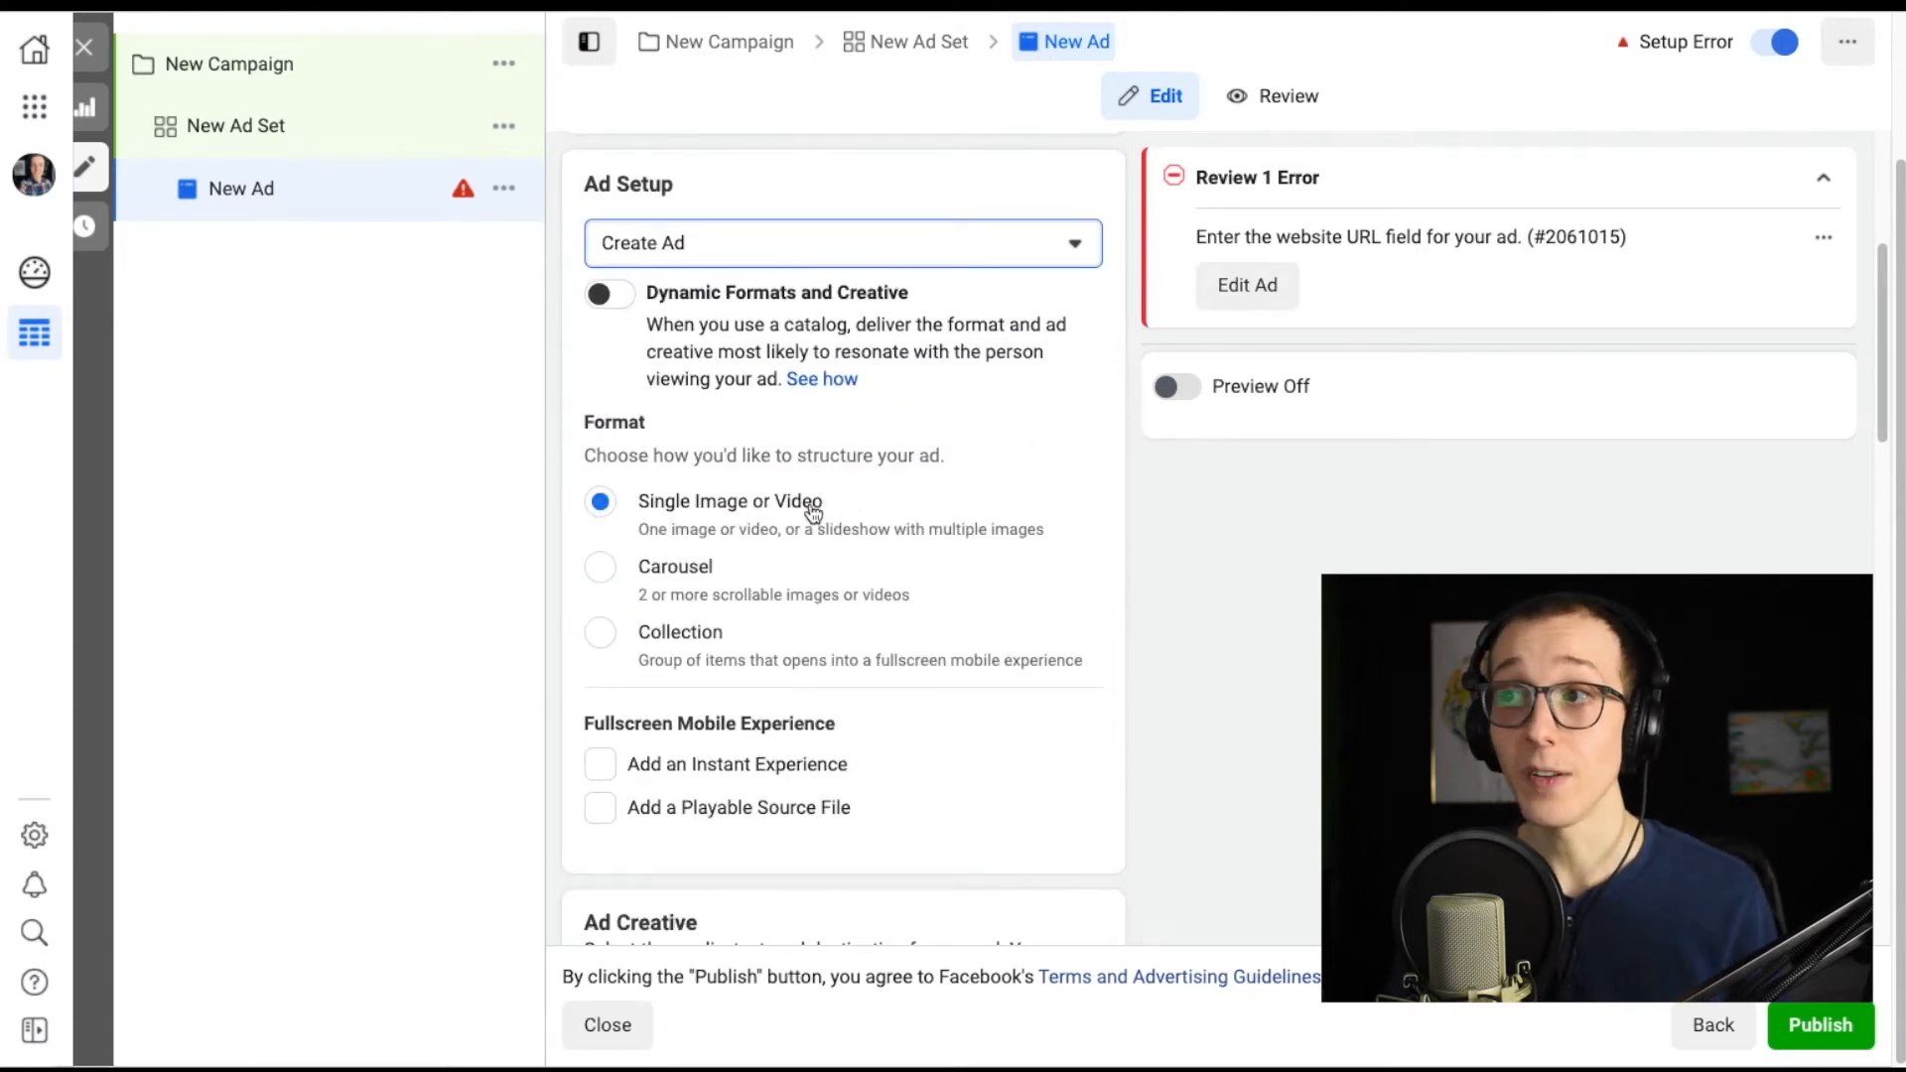
{"action": "left_click", "coordinate": [612, 572]}
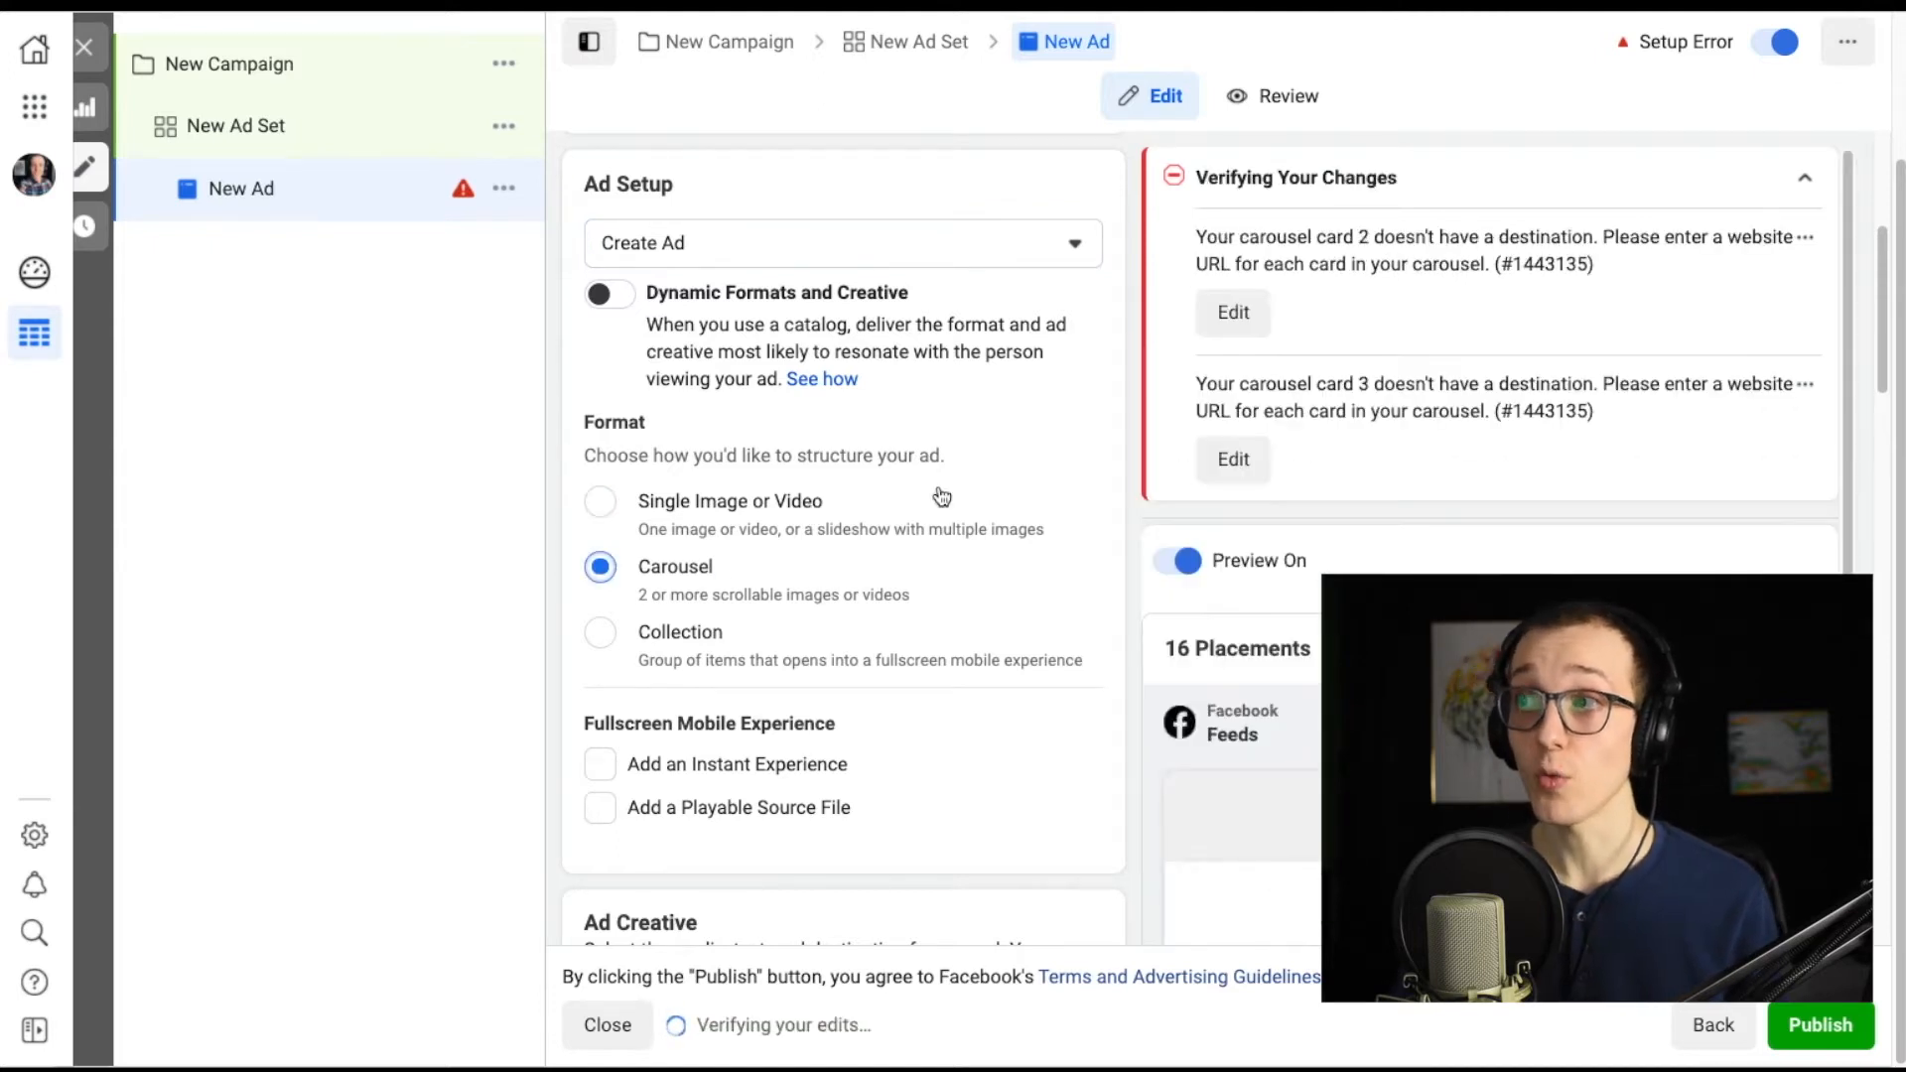
Switch the ad format back to Single Image or Video.
{"action": "scroll", "coordinate": [938, 486], "scroll_direction": "down", "scroll_amount": 4}
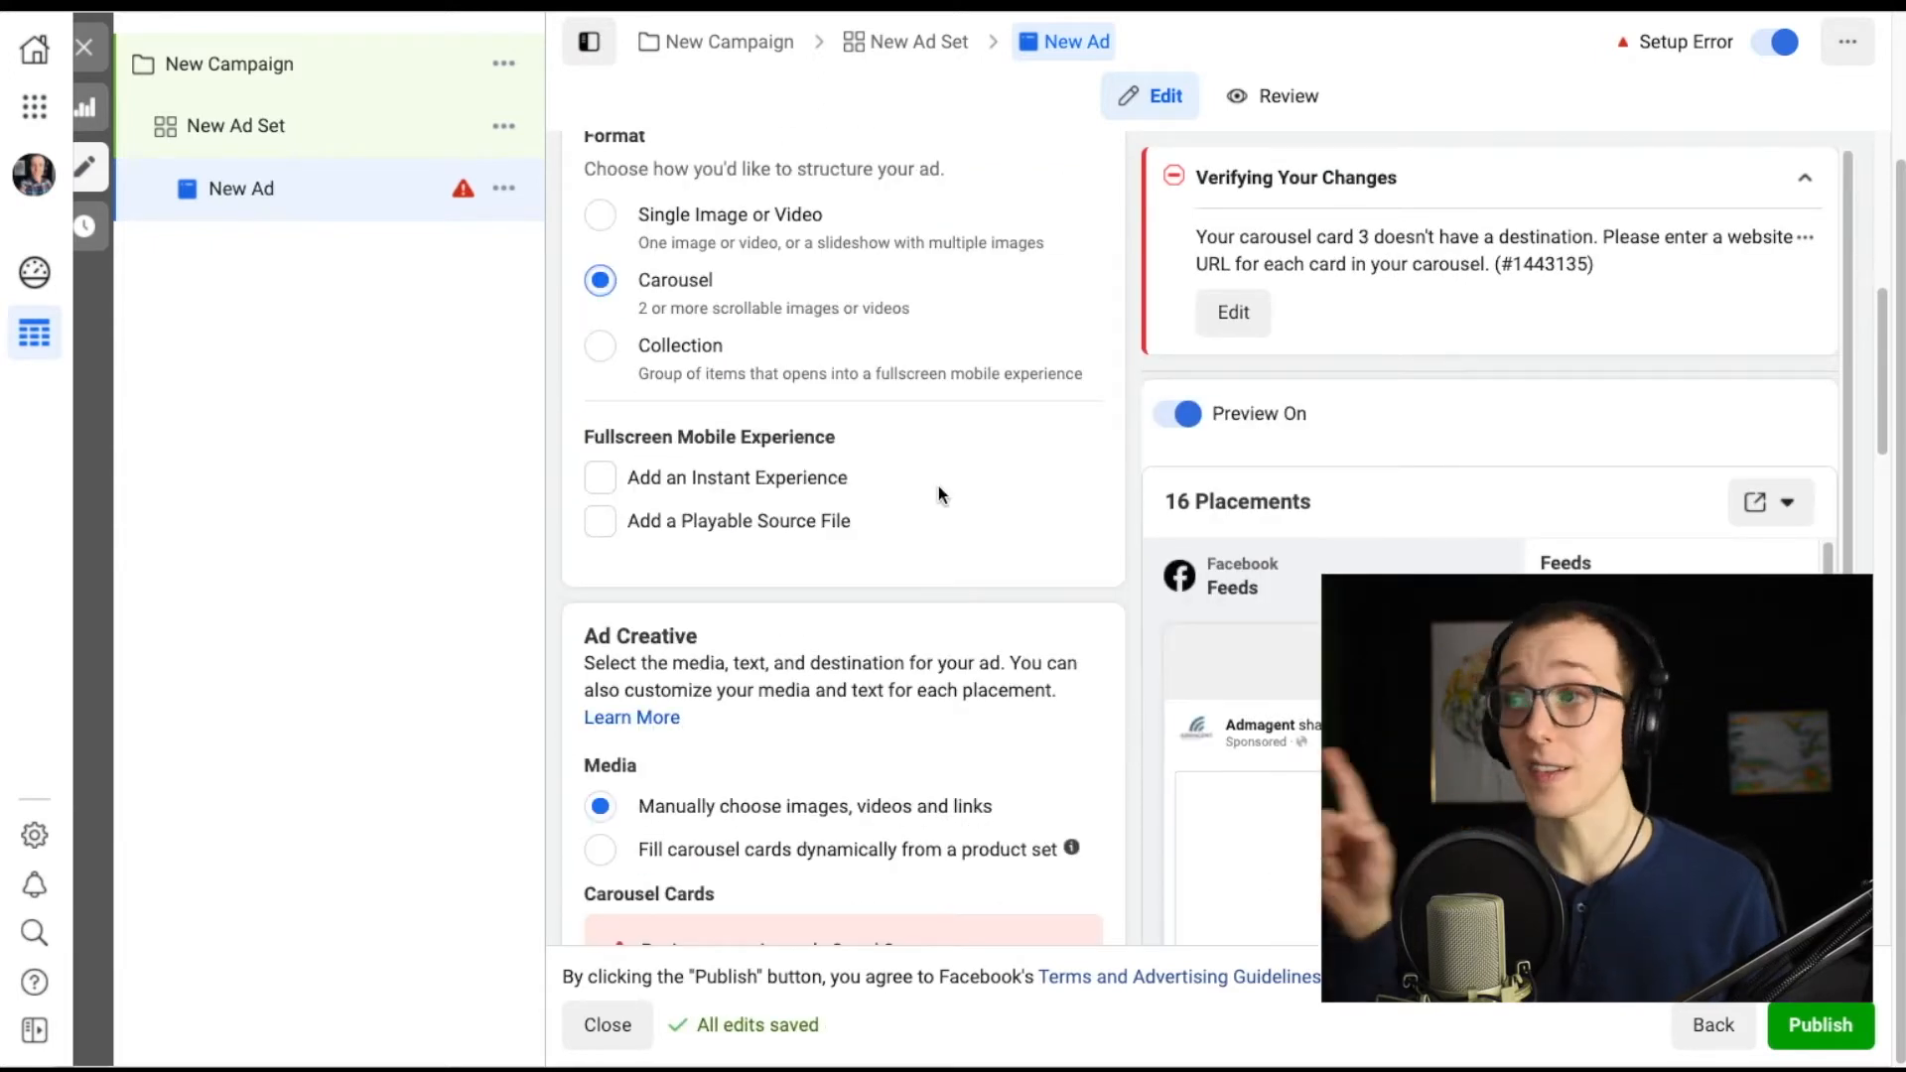
{"action": "scroll", "coordinate": [933, 486], "scroll_direction": "up", "scroll_amount": 1}
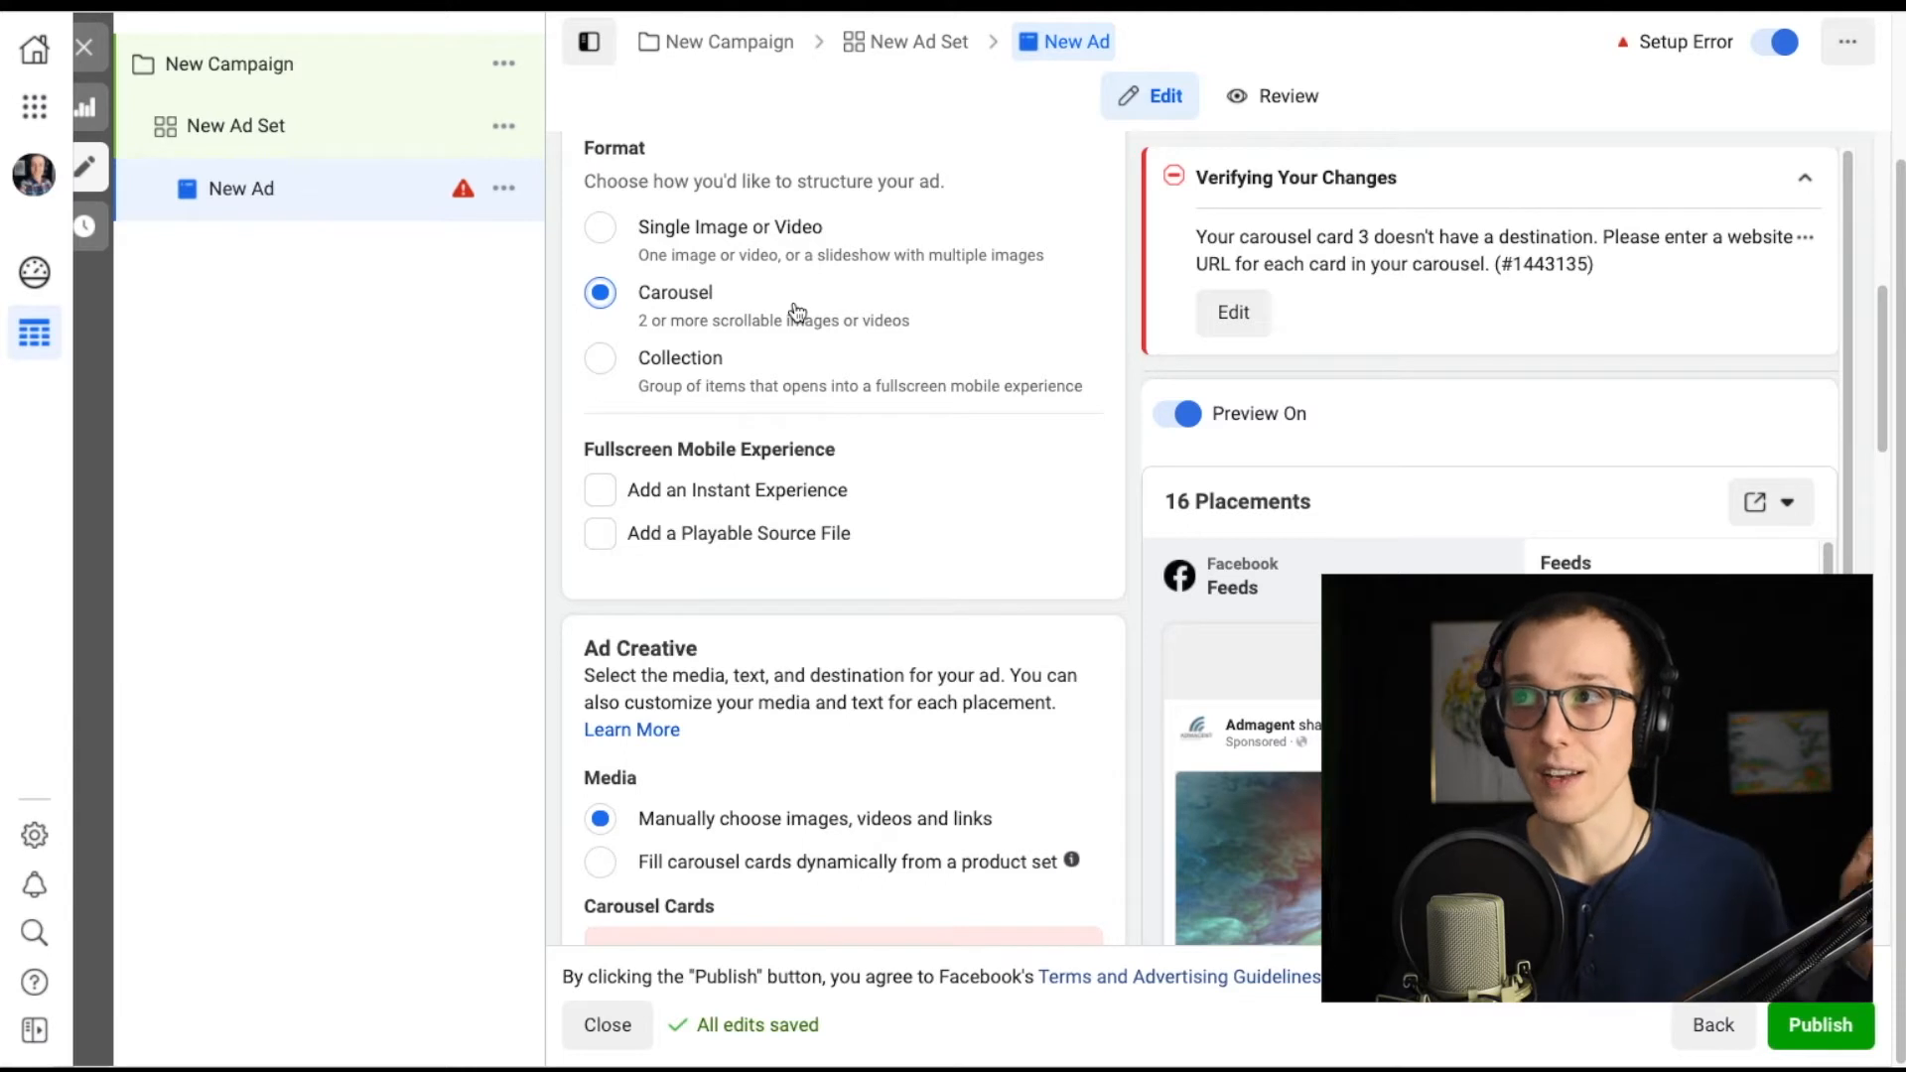
{"action": "left_click", "coordinate": [601, 234]}
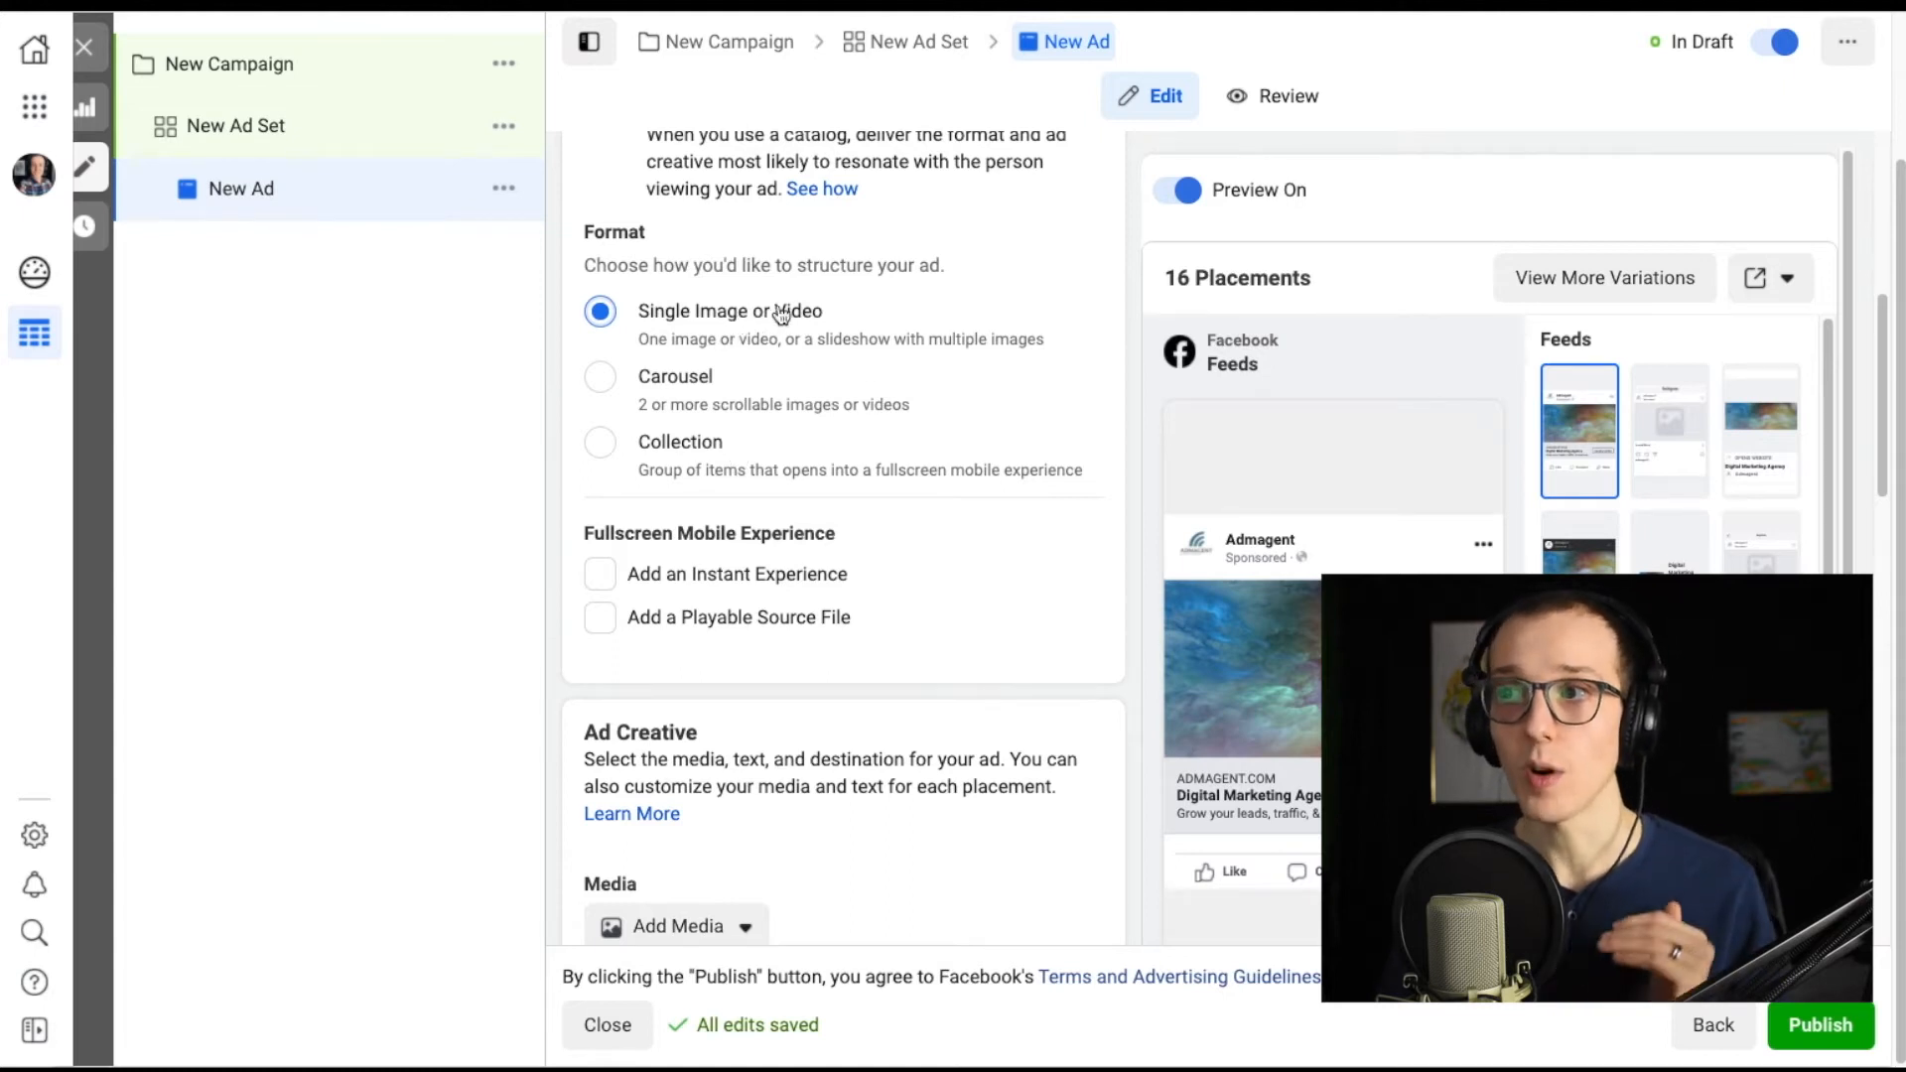
Open the Add Media options in the Ad Creative section and close them.
{"action": "scroll", "coordinate": [880, 353], "scroll_direction": "down", "scroll_amount": 5}
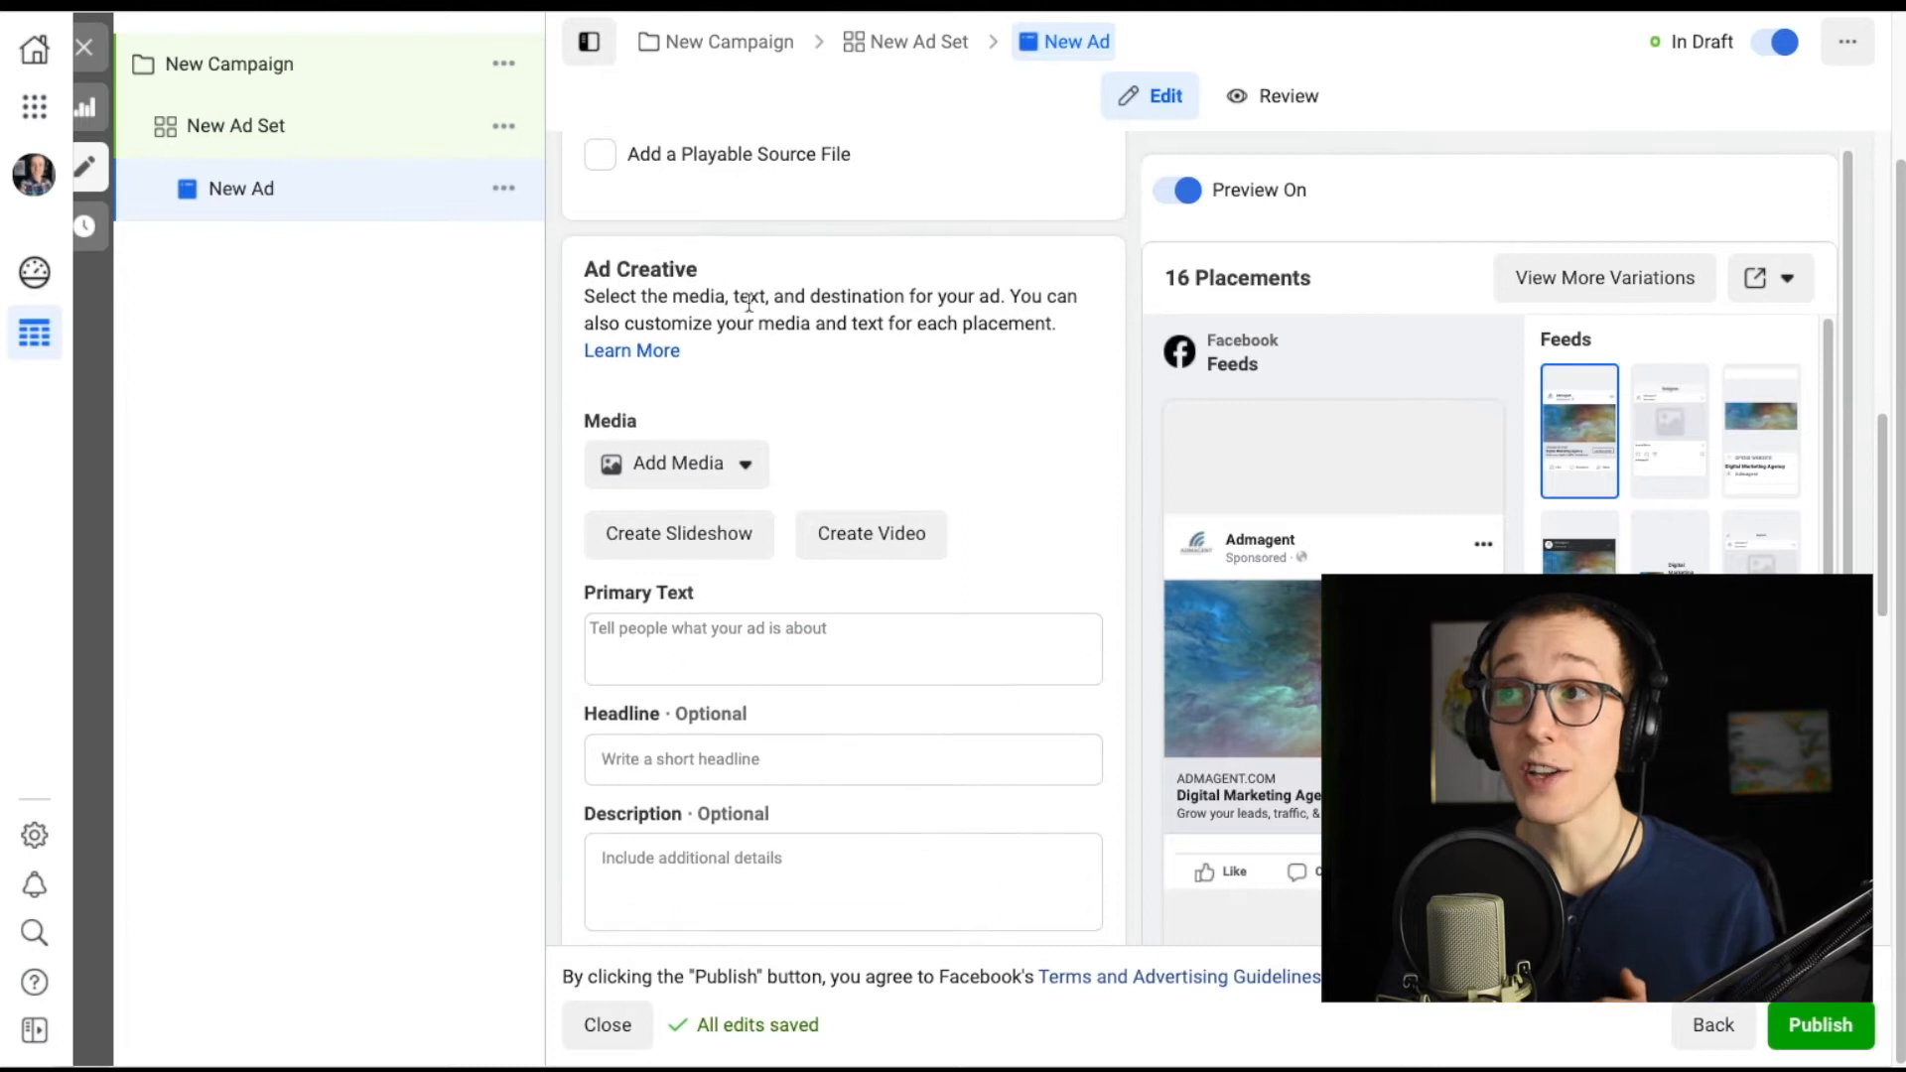
{"action": "left_click_drag", "start_coordinate": [695, 268], "coordinate": [533, 262]}
{"action": "left_click", "coordinate": [897, 340]}
{"action": "scroll", "coordinate": [932, 467], "scroll_direction": "down", "scroll_amount": 1}
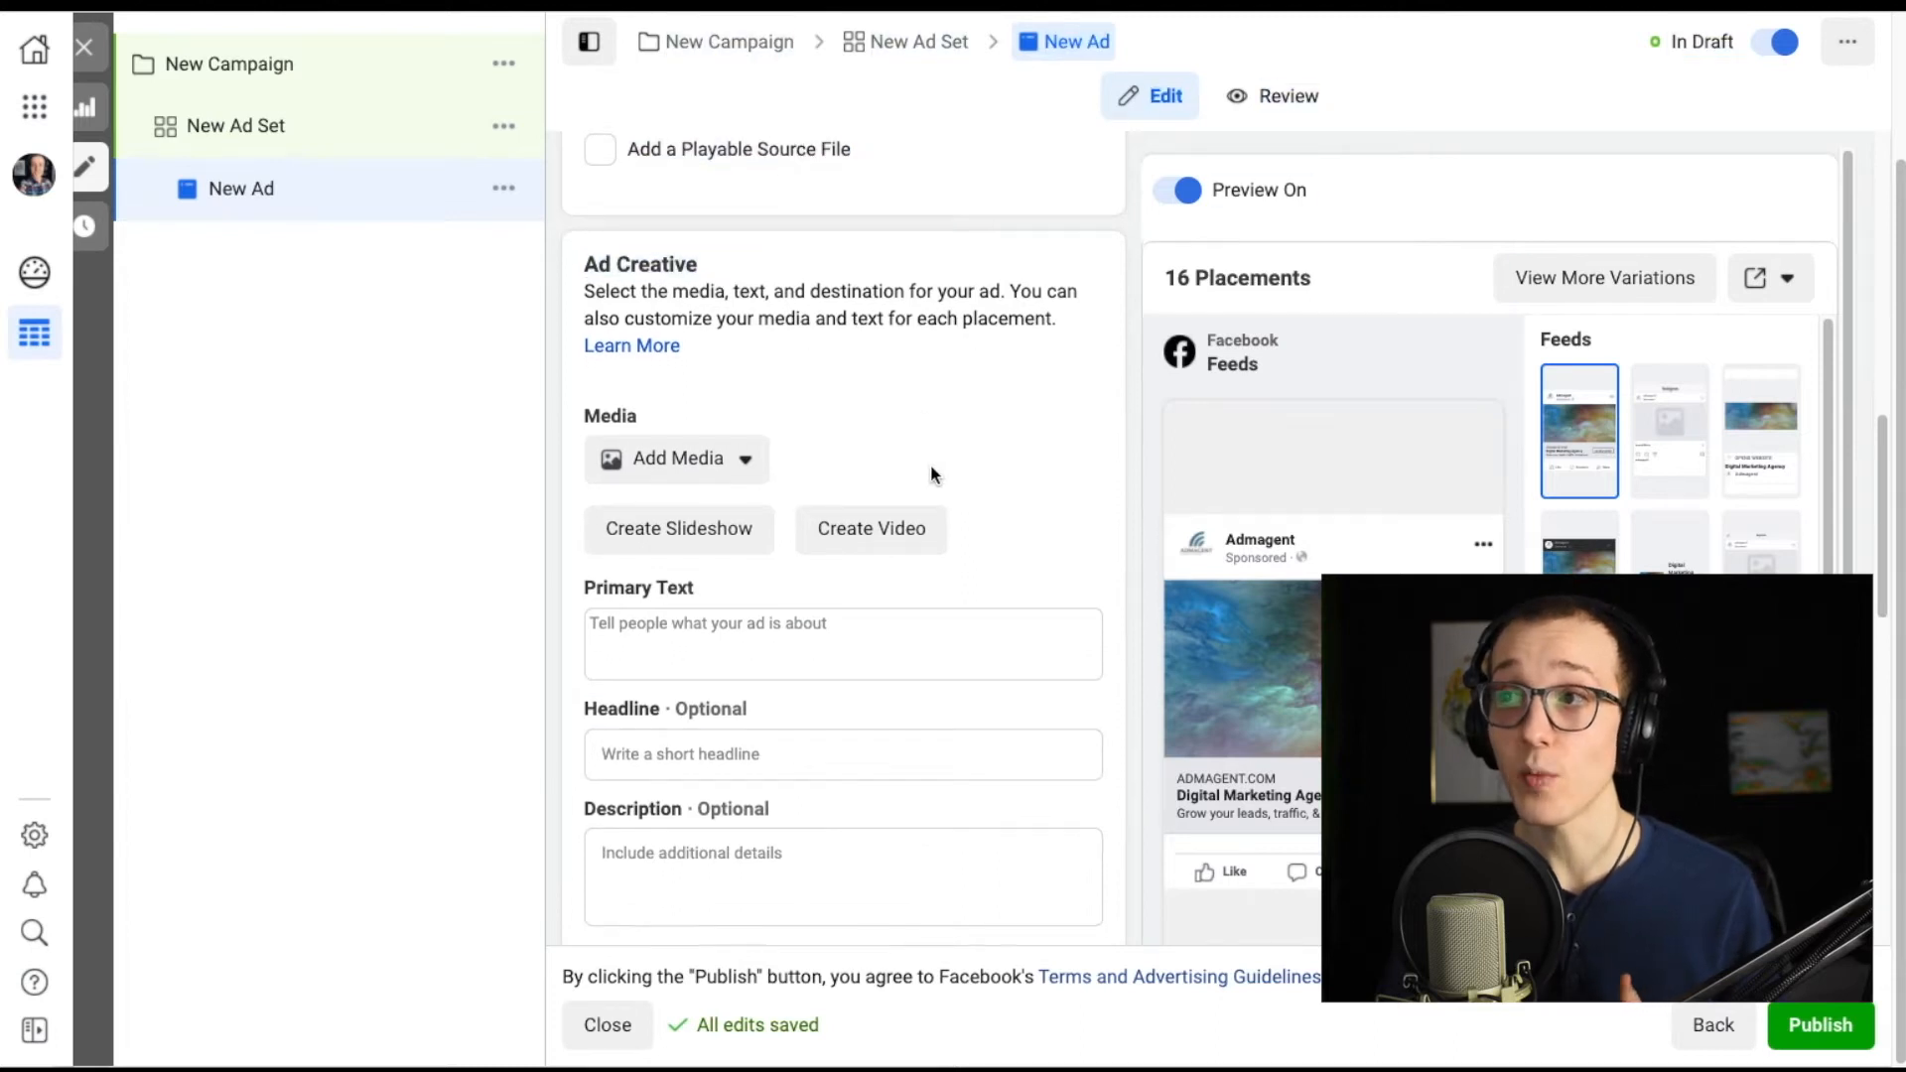
{"action": "left_click", "coordinate": [725, 392]}
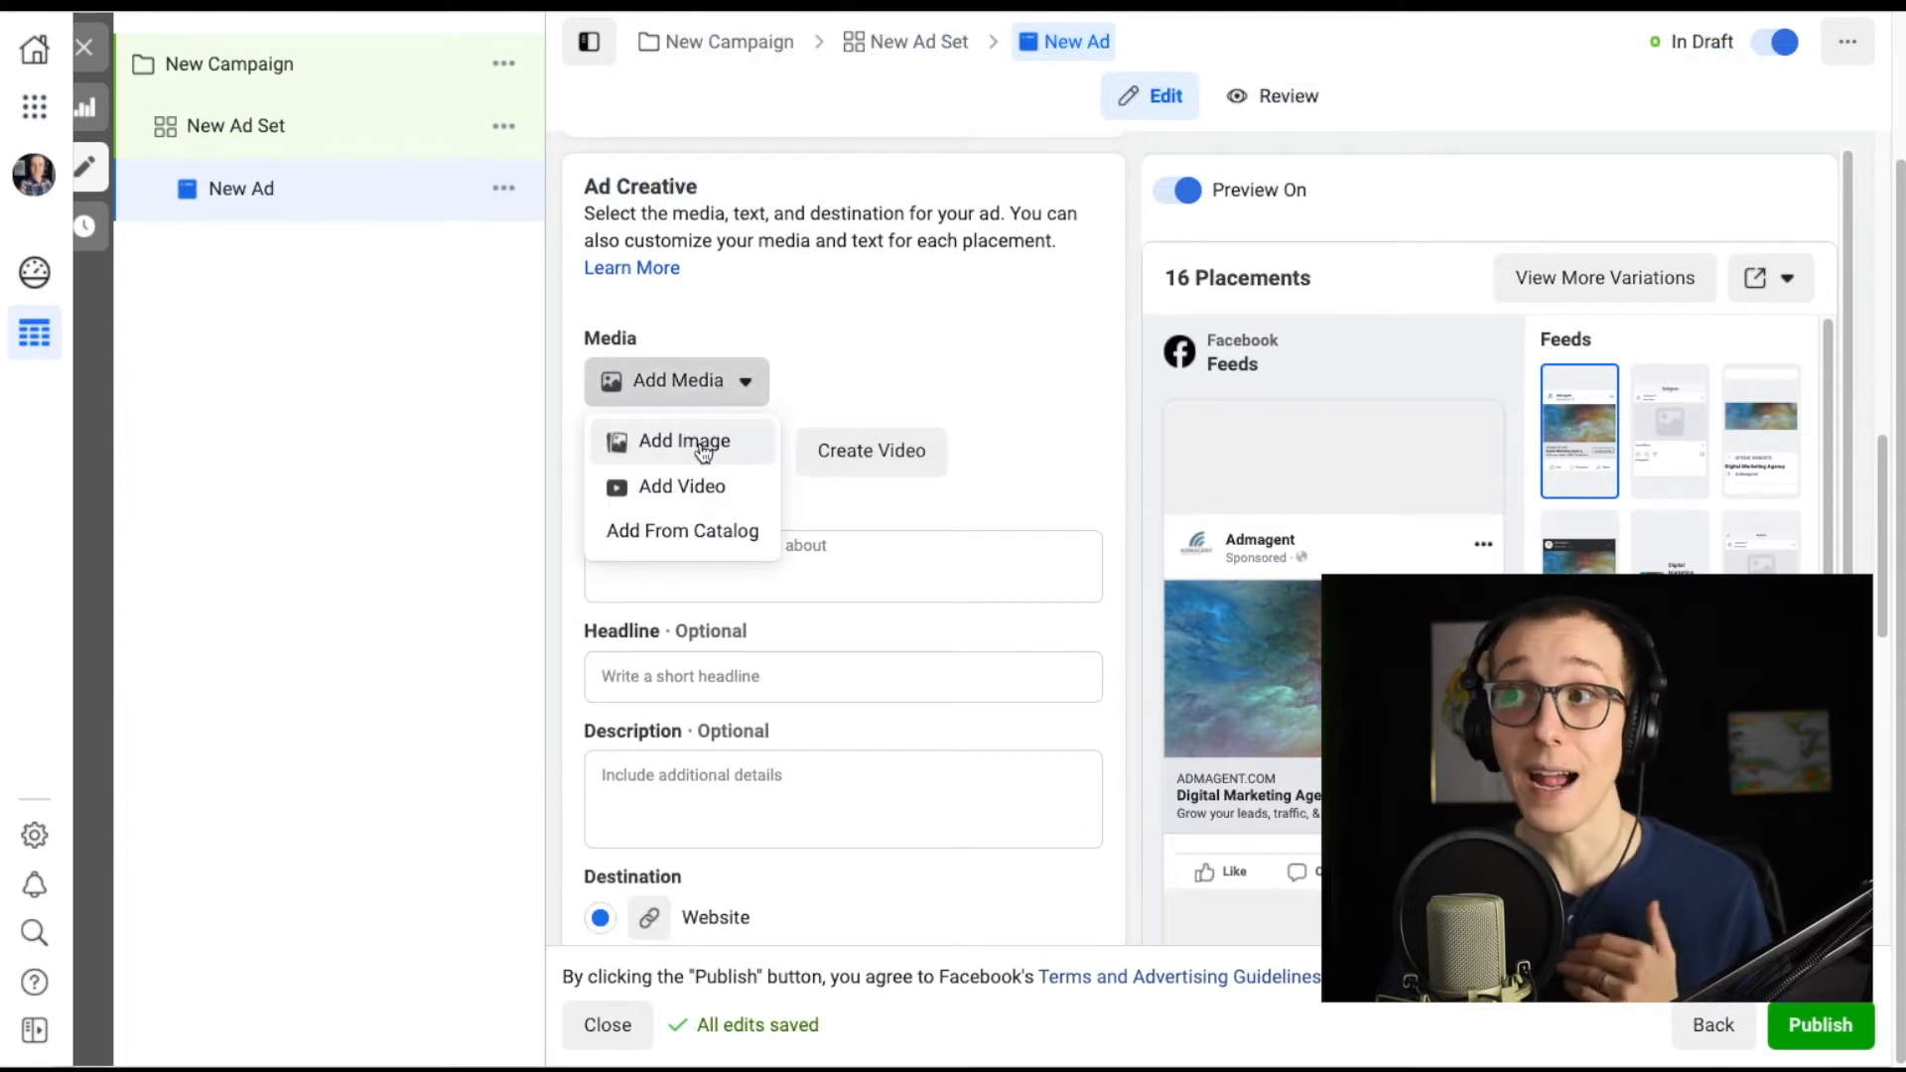
{"action": "left_click", "coordinate": [848, 298]}
Select the Primary Text field and look over the creative text fields.
{"action": "scroll", "coordinate": [842, 551], "scroll_direction": "down", "scroll_amount": 1}
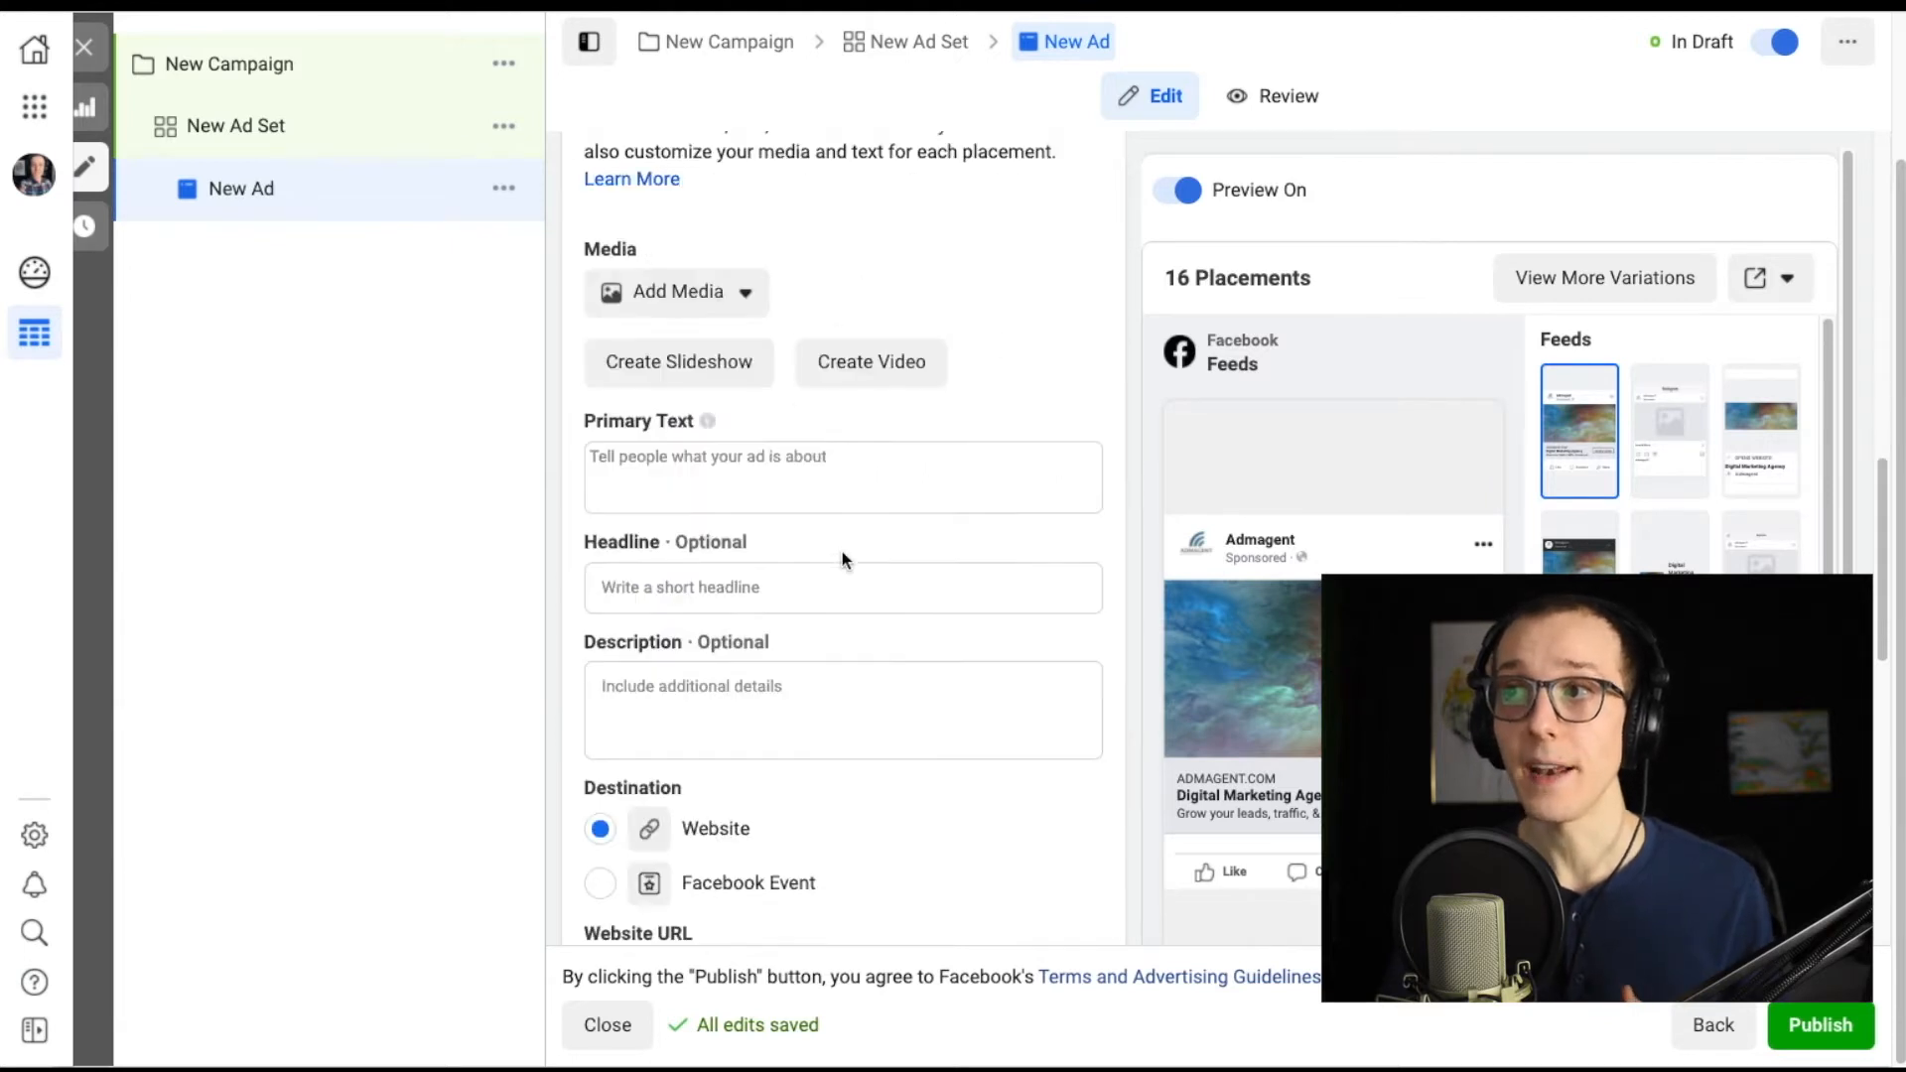
{"action": "left_click", "coordinate": [873, 480]}
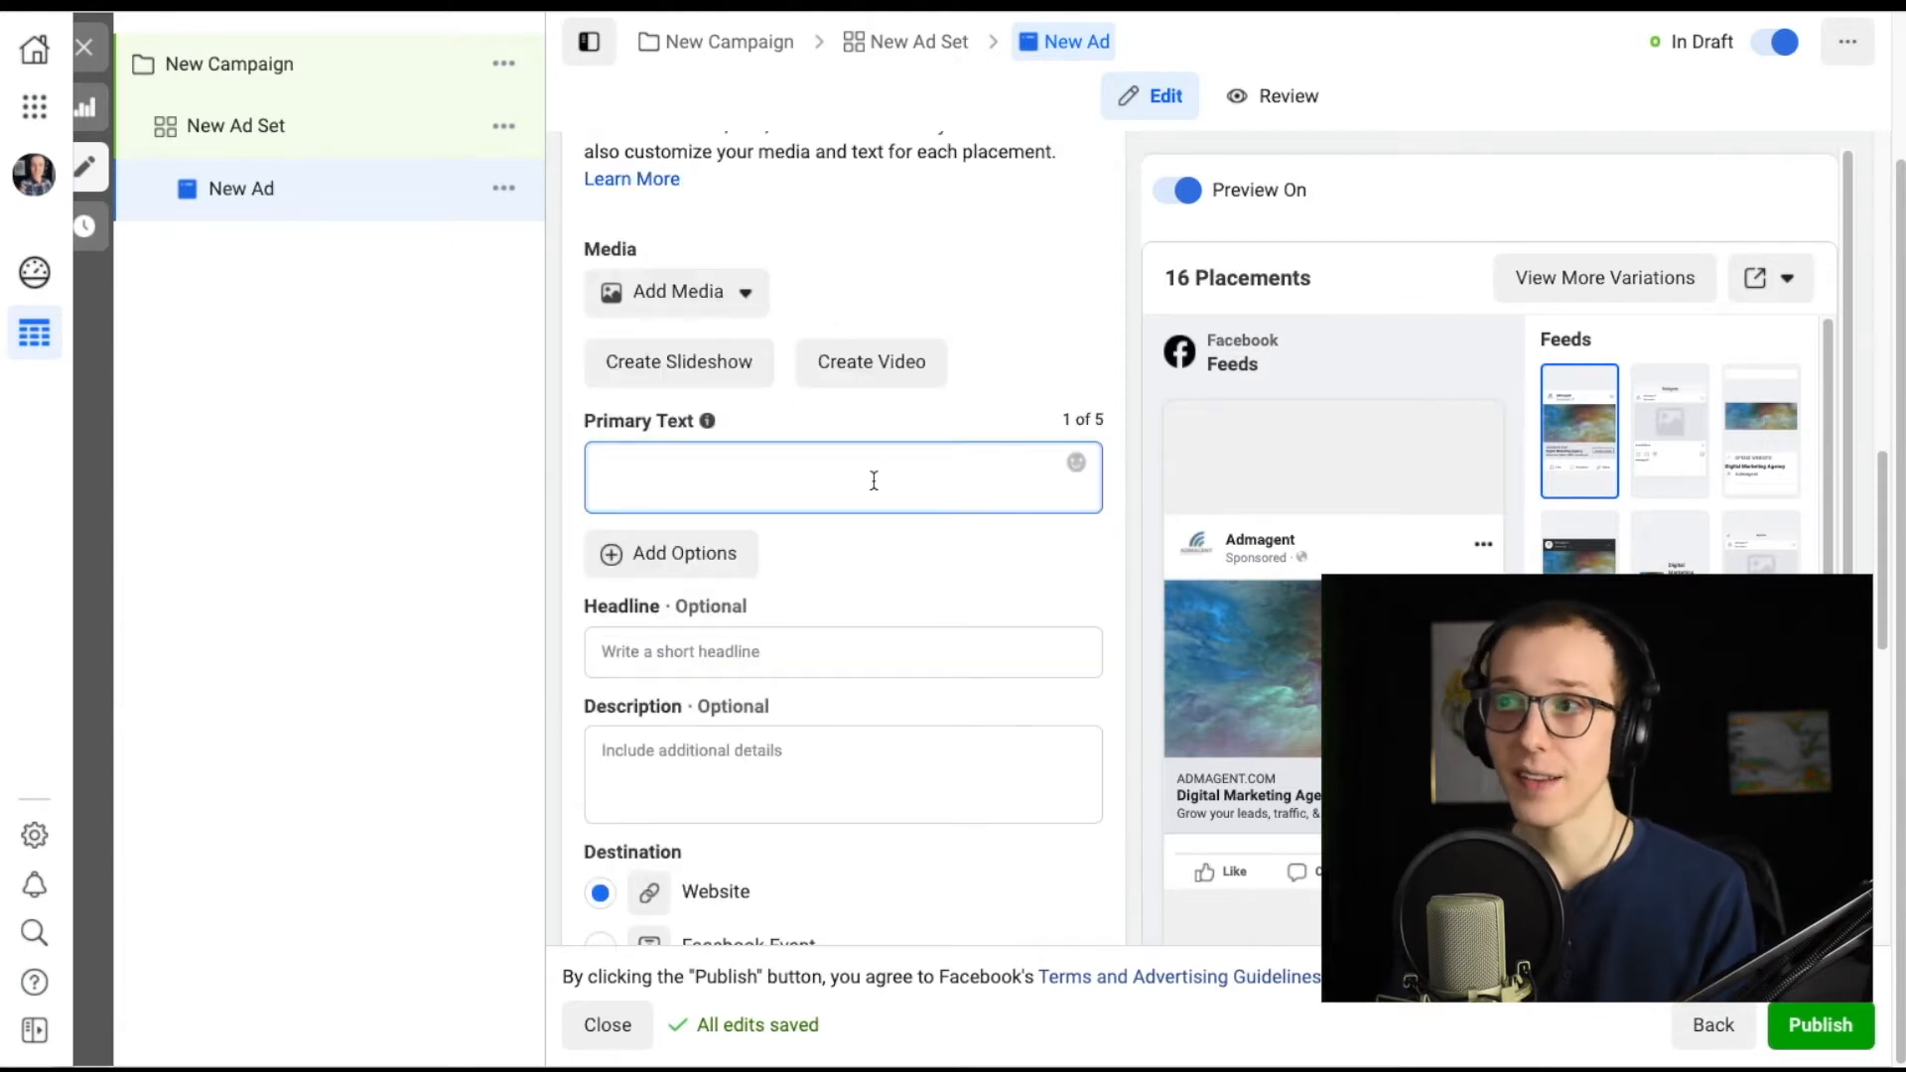
{"action": "scroll", "coordinate": [857, 694], "scroll_direction": "down", "scroll_amount": 1}
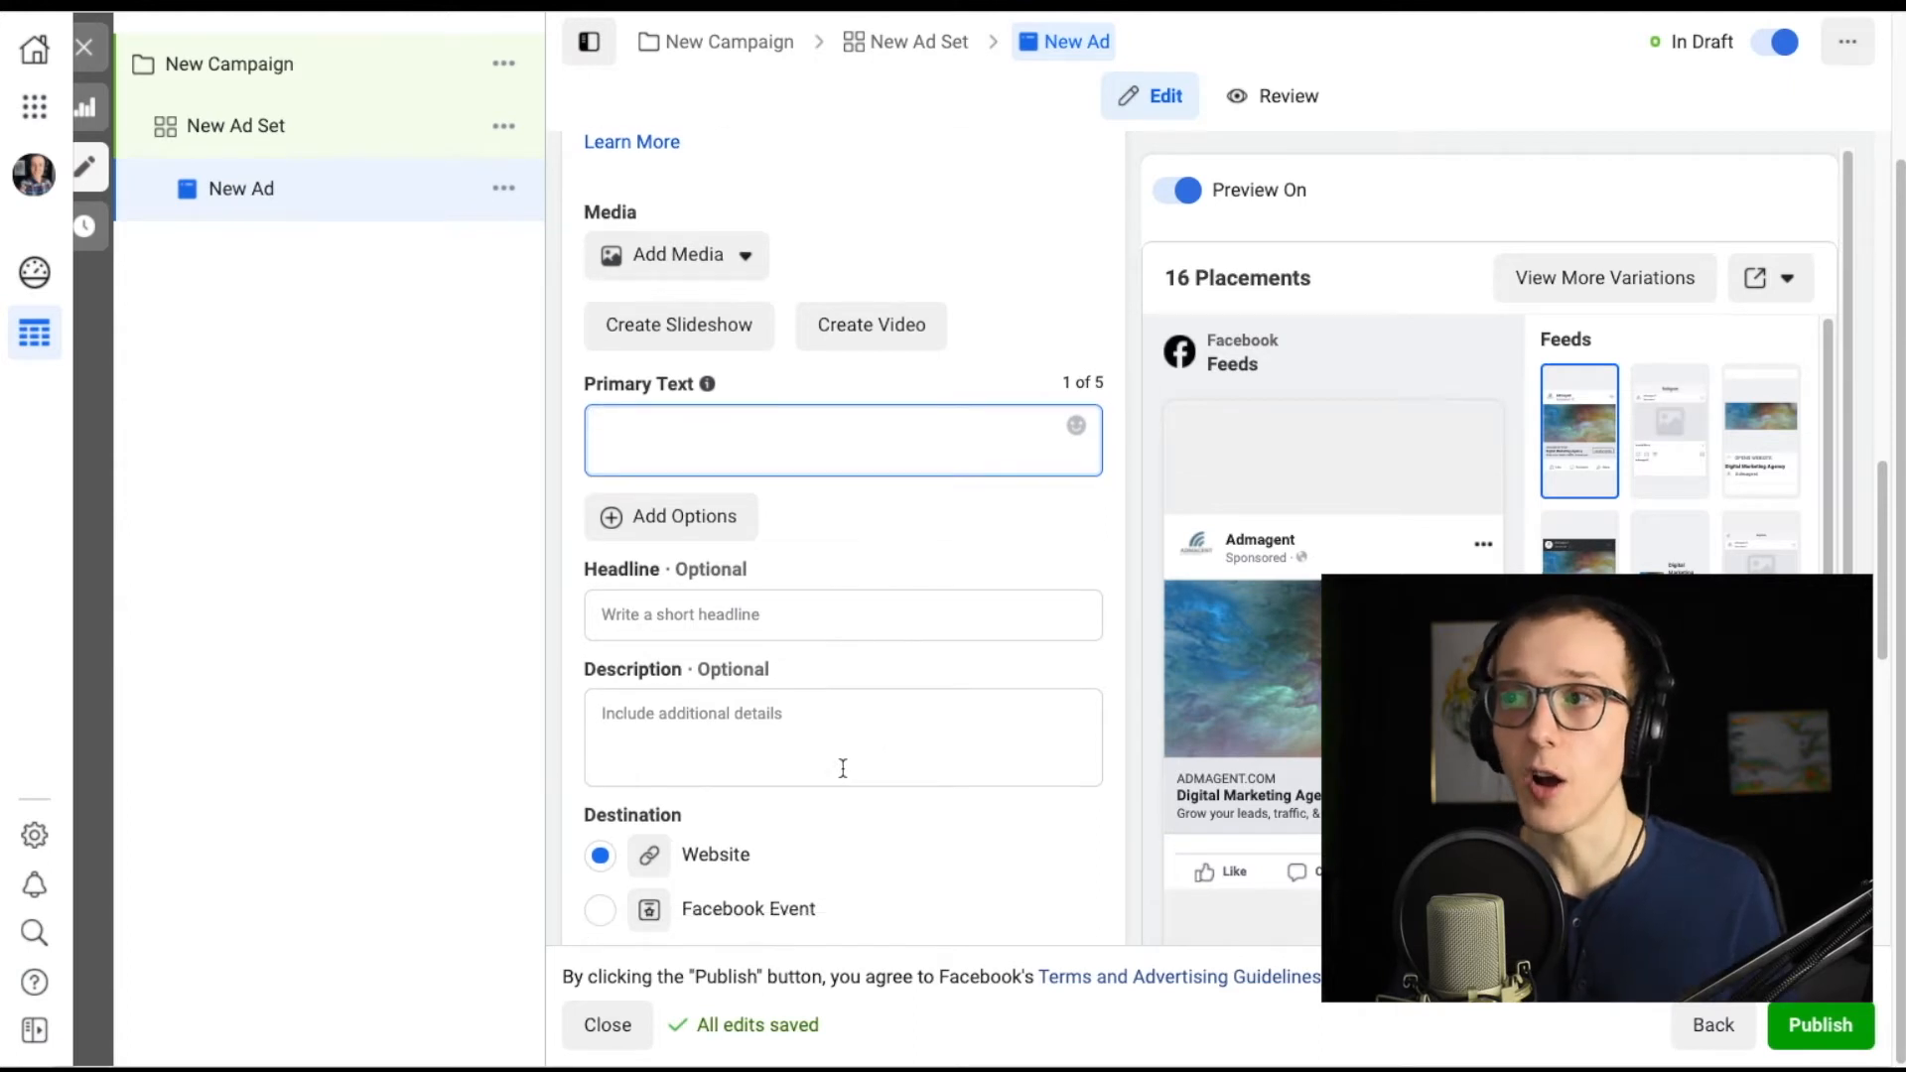
{"action": "scroll", "coordinate": [834, 736], "scroll_direction": "down", "scroll_amount": 3}
{"action": "scroll", "coordinate": [893, 596], "scroll_direction": "up", "scroll_amount": 5}
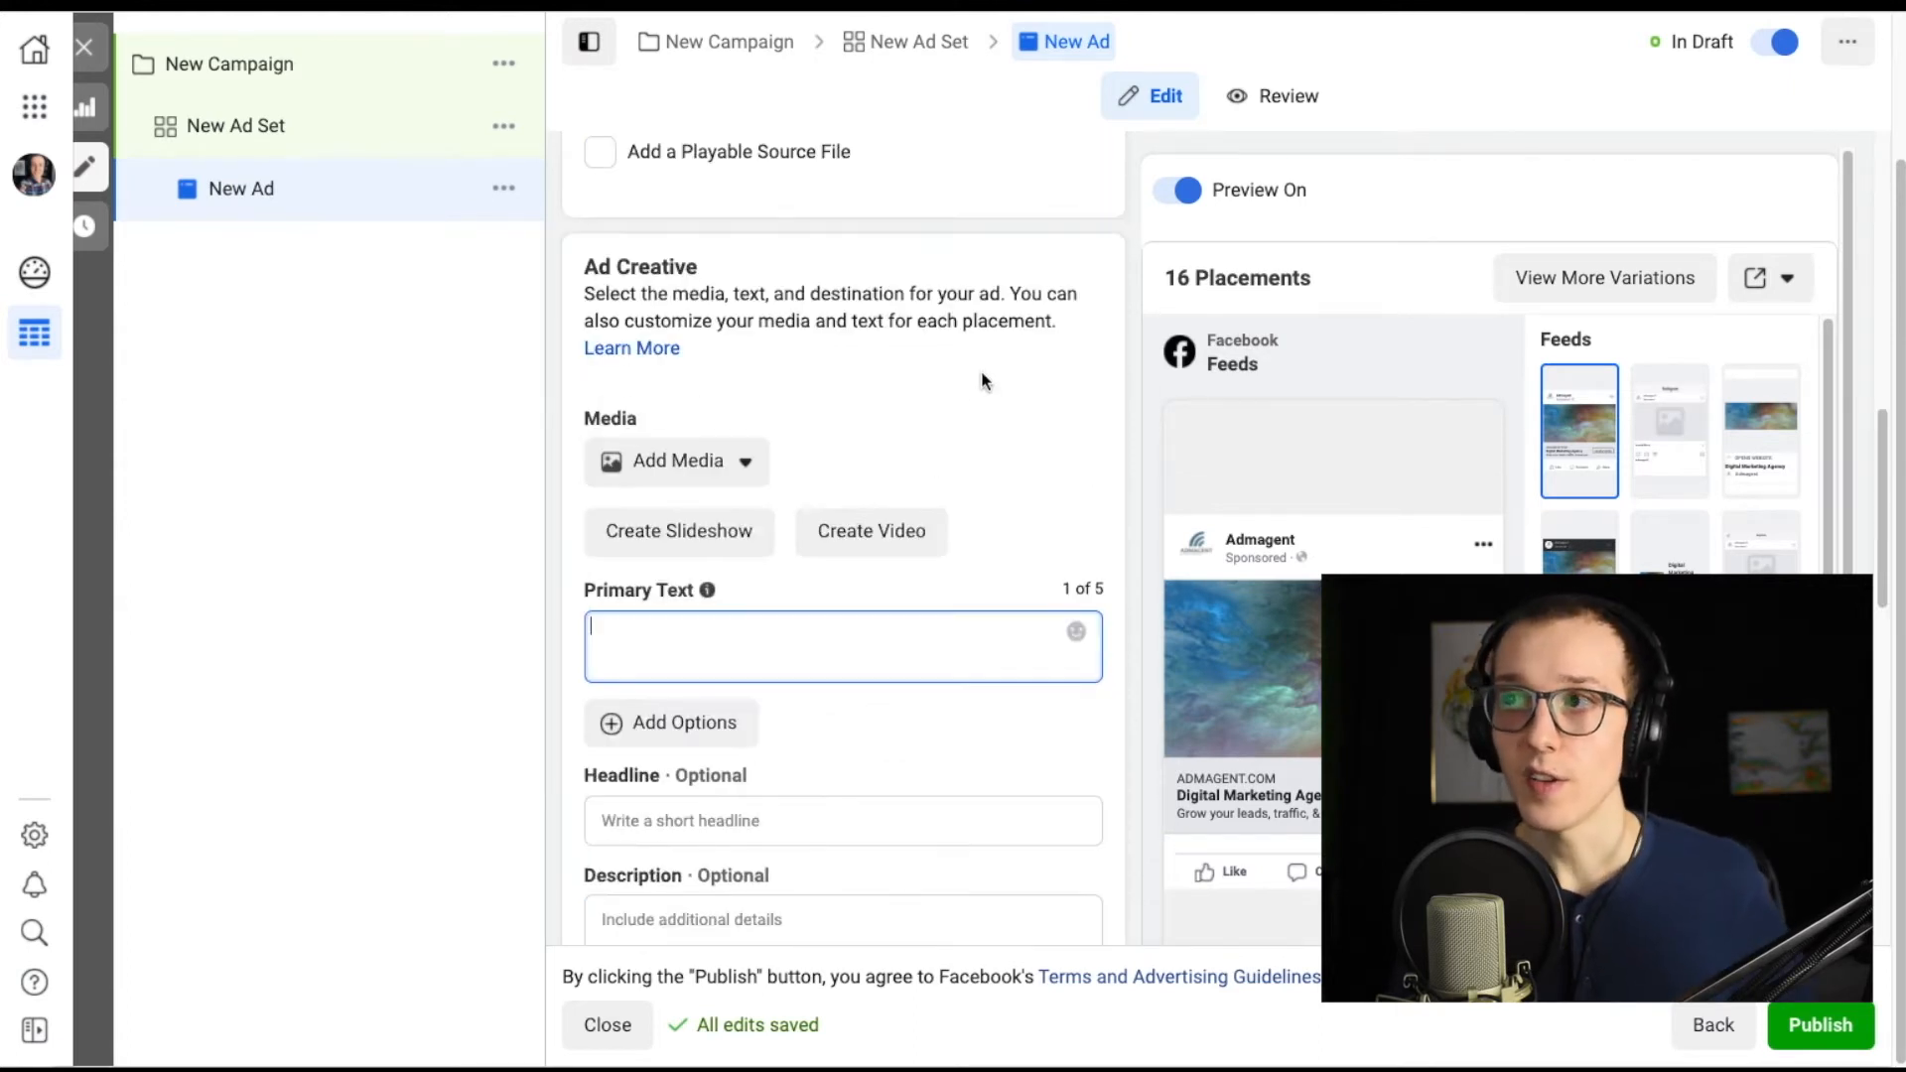
Open the Add Video media picker and close it.
{"action": "left_click", "coordinate": [706, 475]}
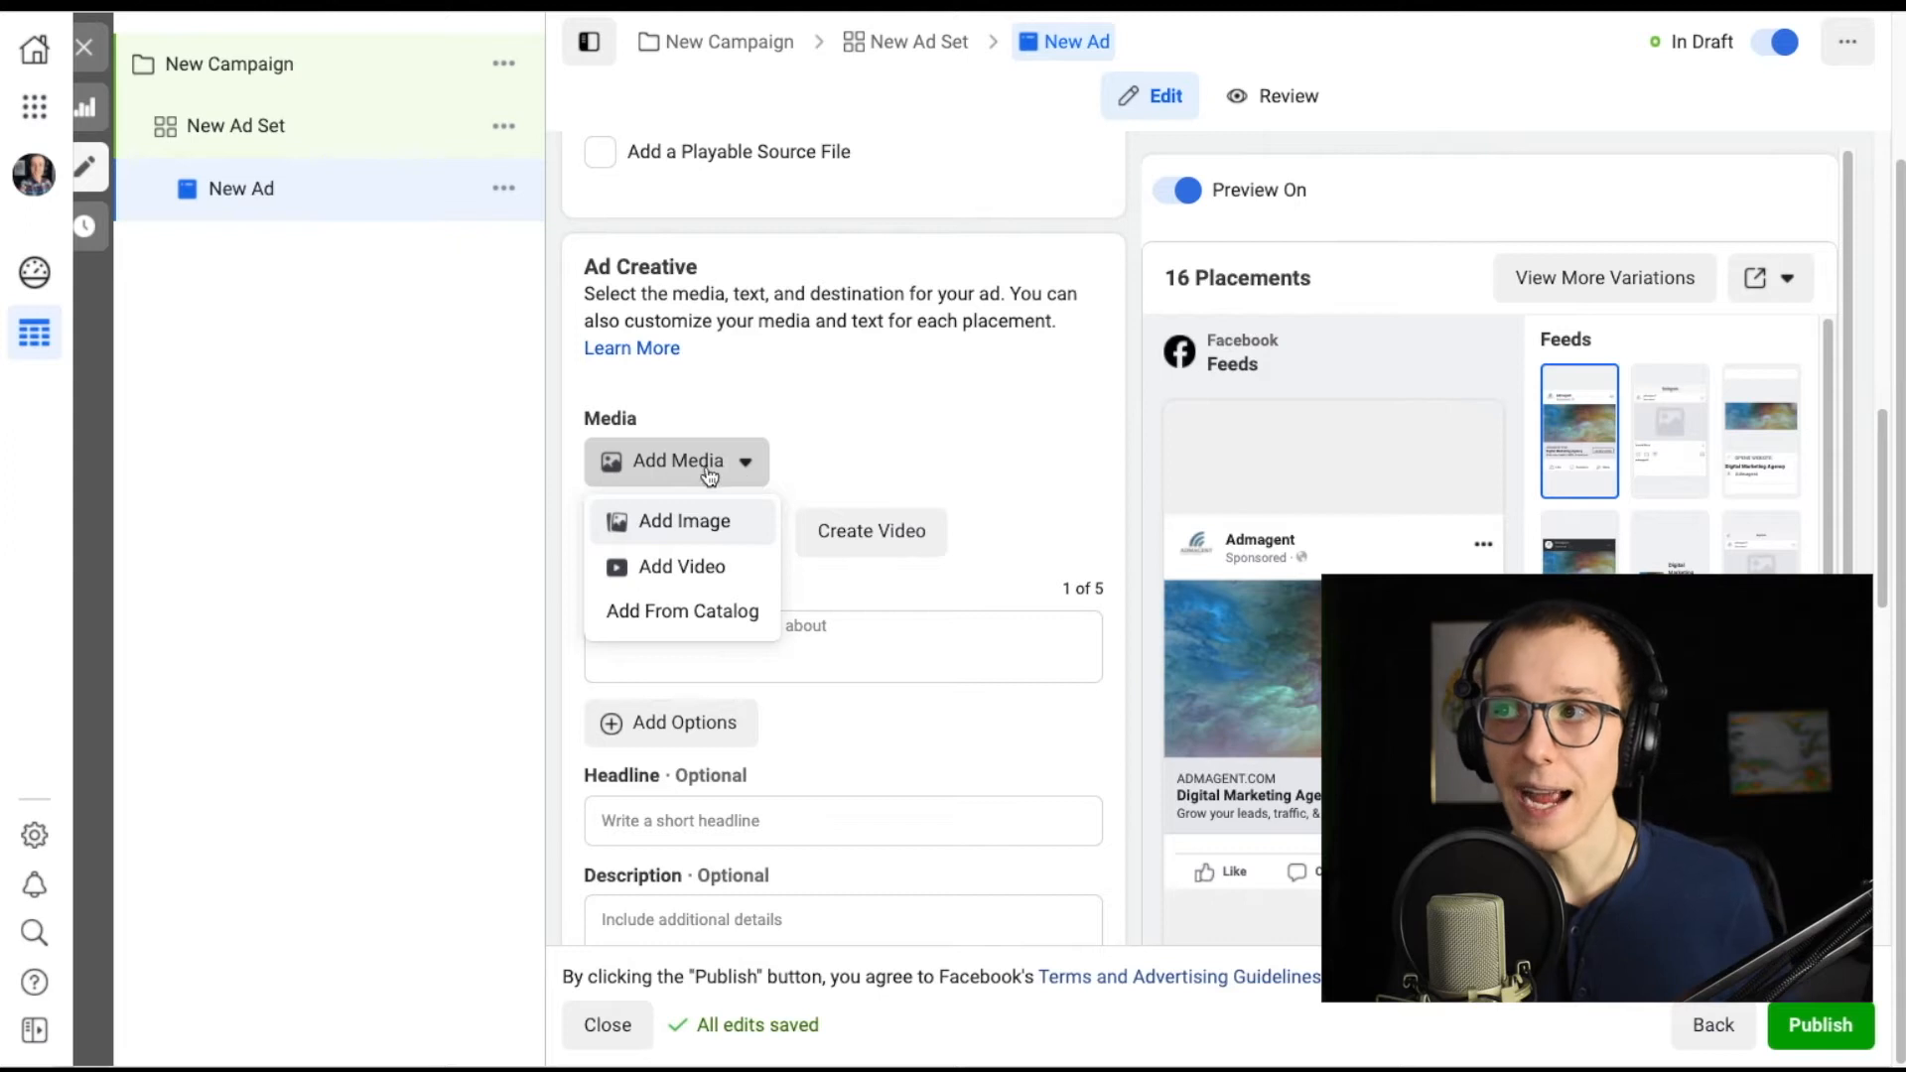
{"action": "left_click", "coordinate": [687, 574]}
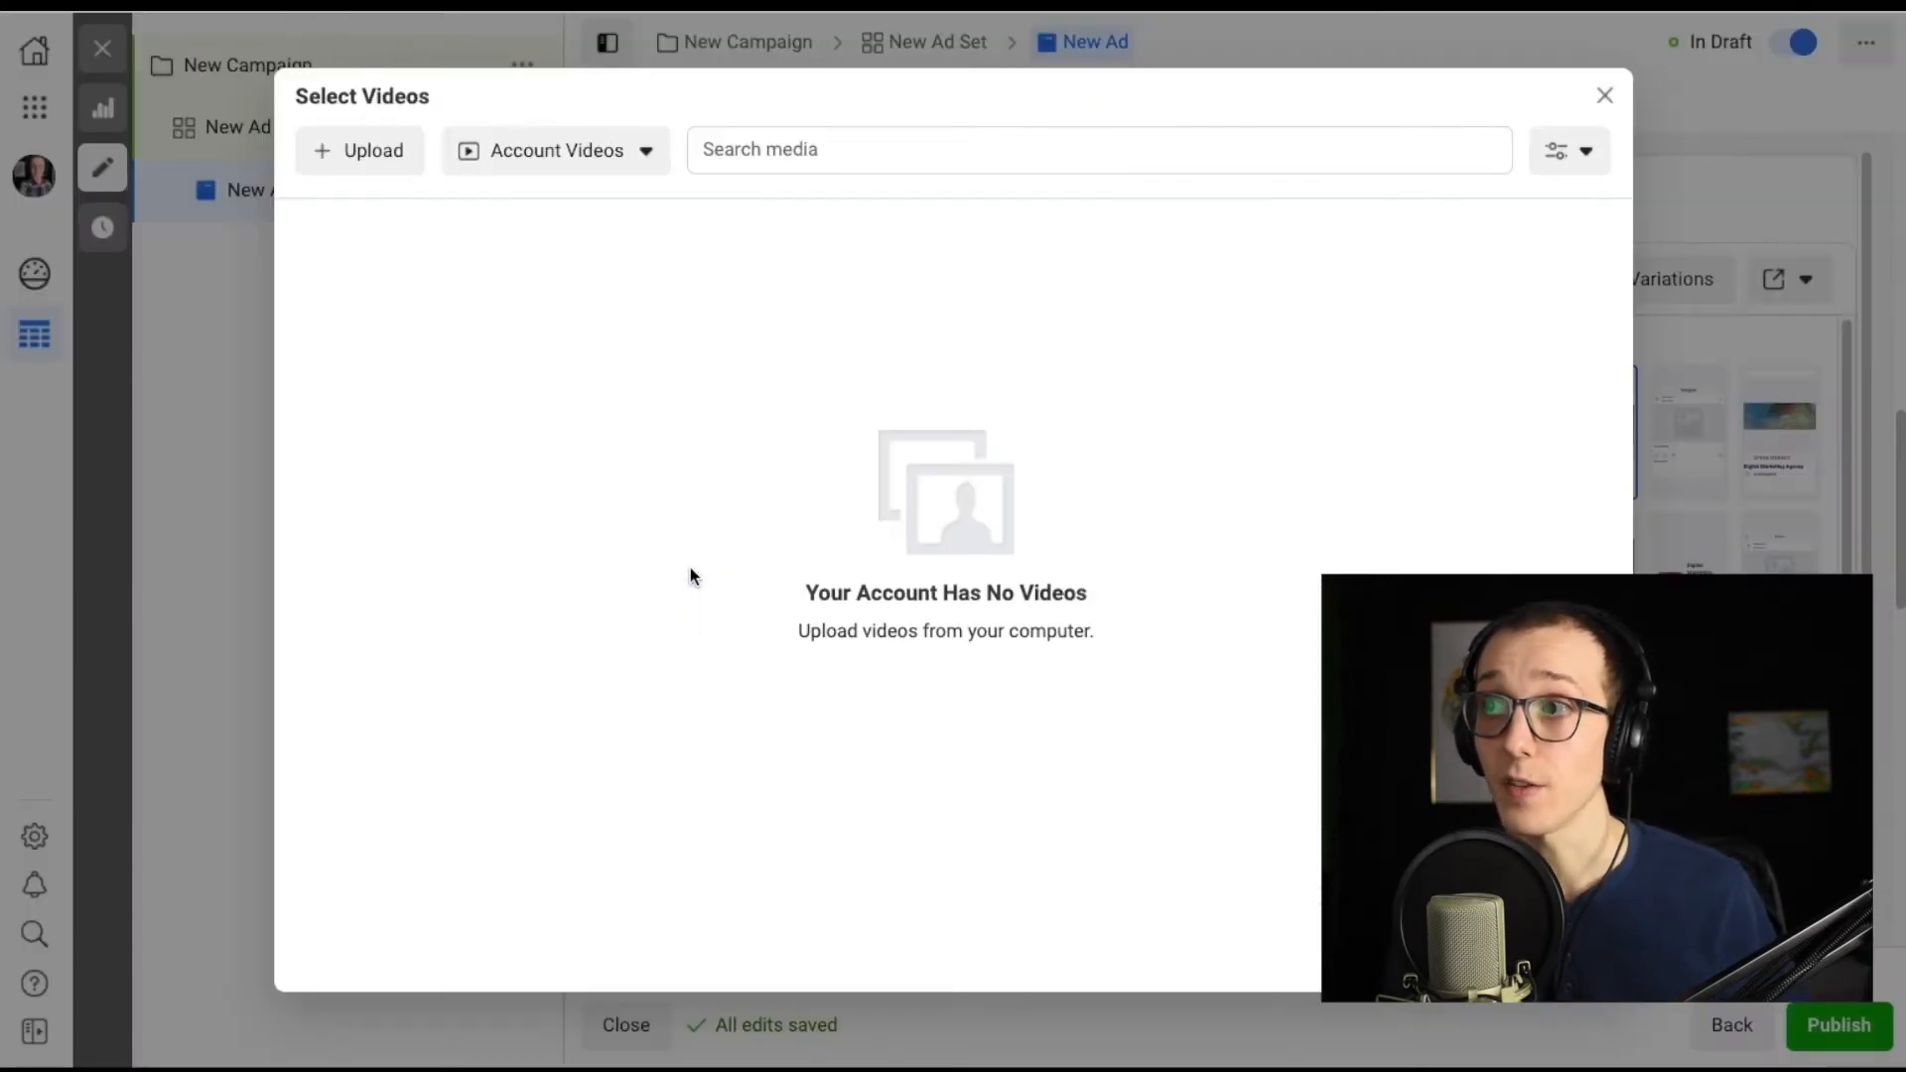
{"action": "left_click", "coordinate": [382, 162]}
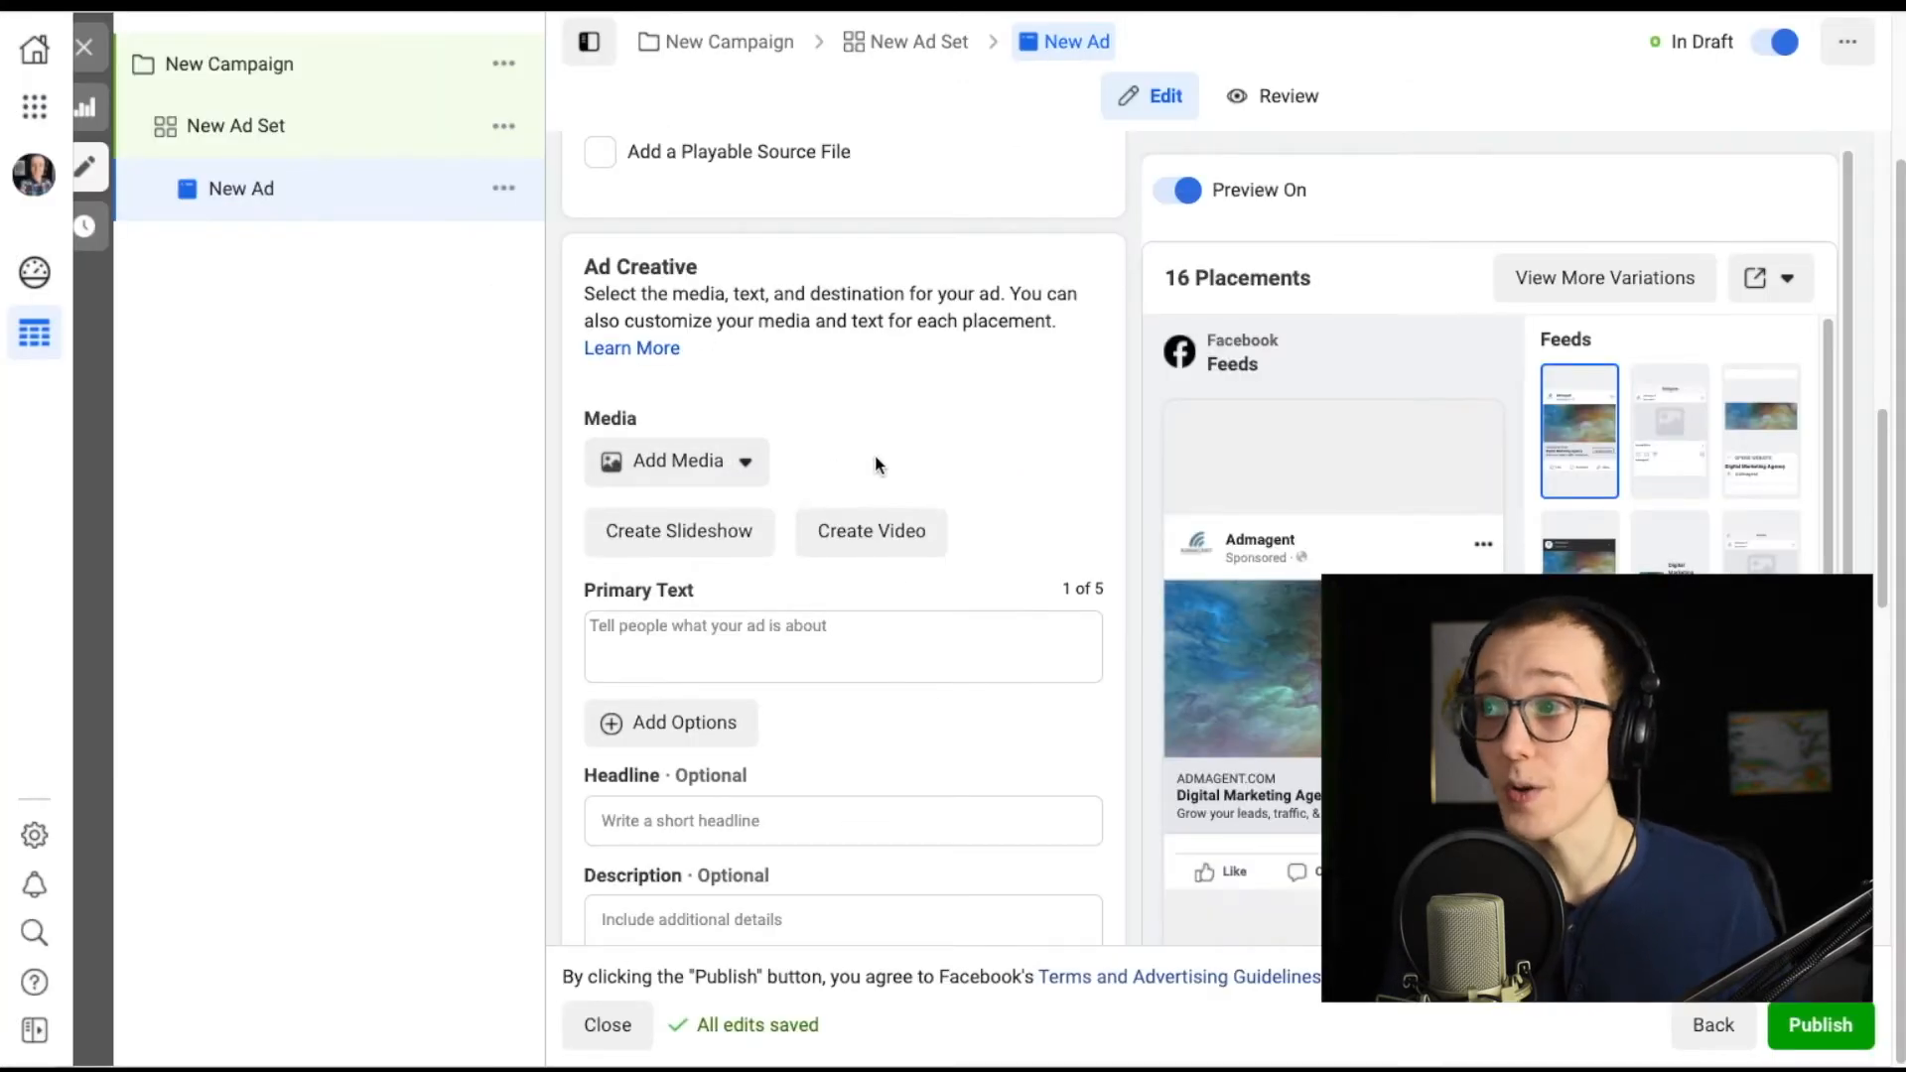
Select the Primary Text field of the ad creative.
{"action": "scroll", "coordinate": [1052, 463], "scroll_direction": "down", "scroll_amount": 1}
{"action": "scroll", "coordinate": [1399, 536], "scroll_direction": "down", "scroll_amount": 1}
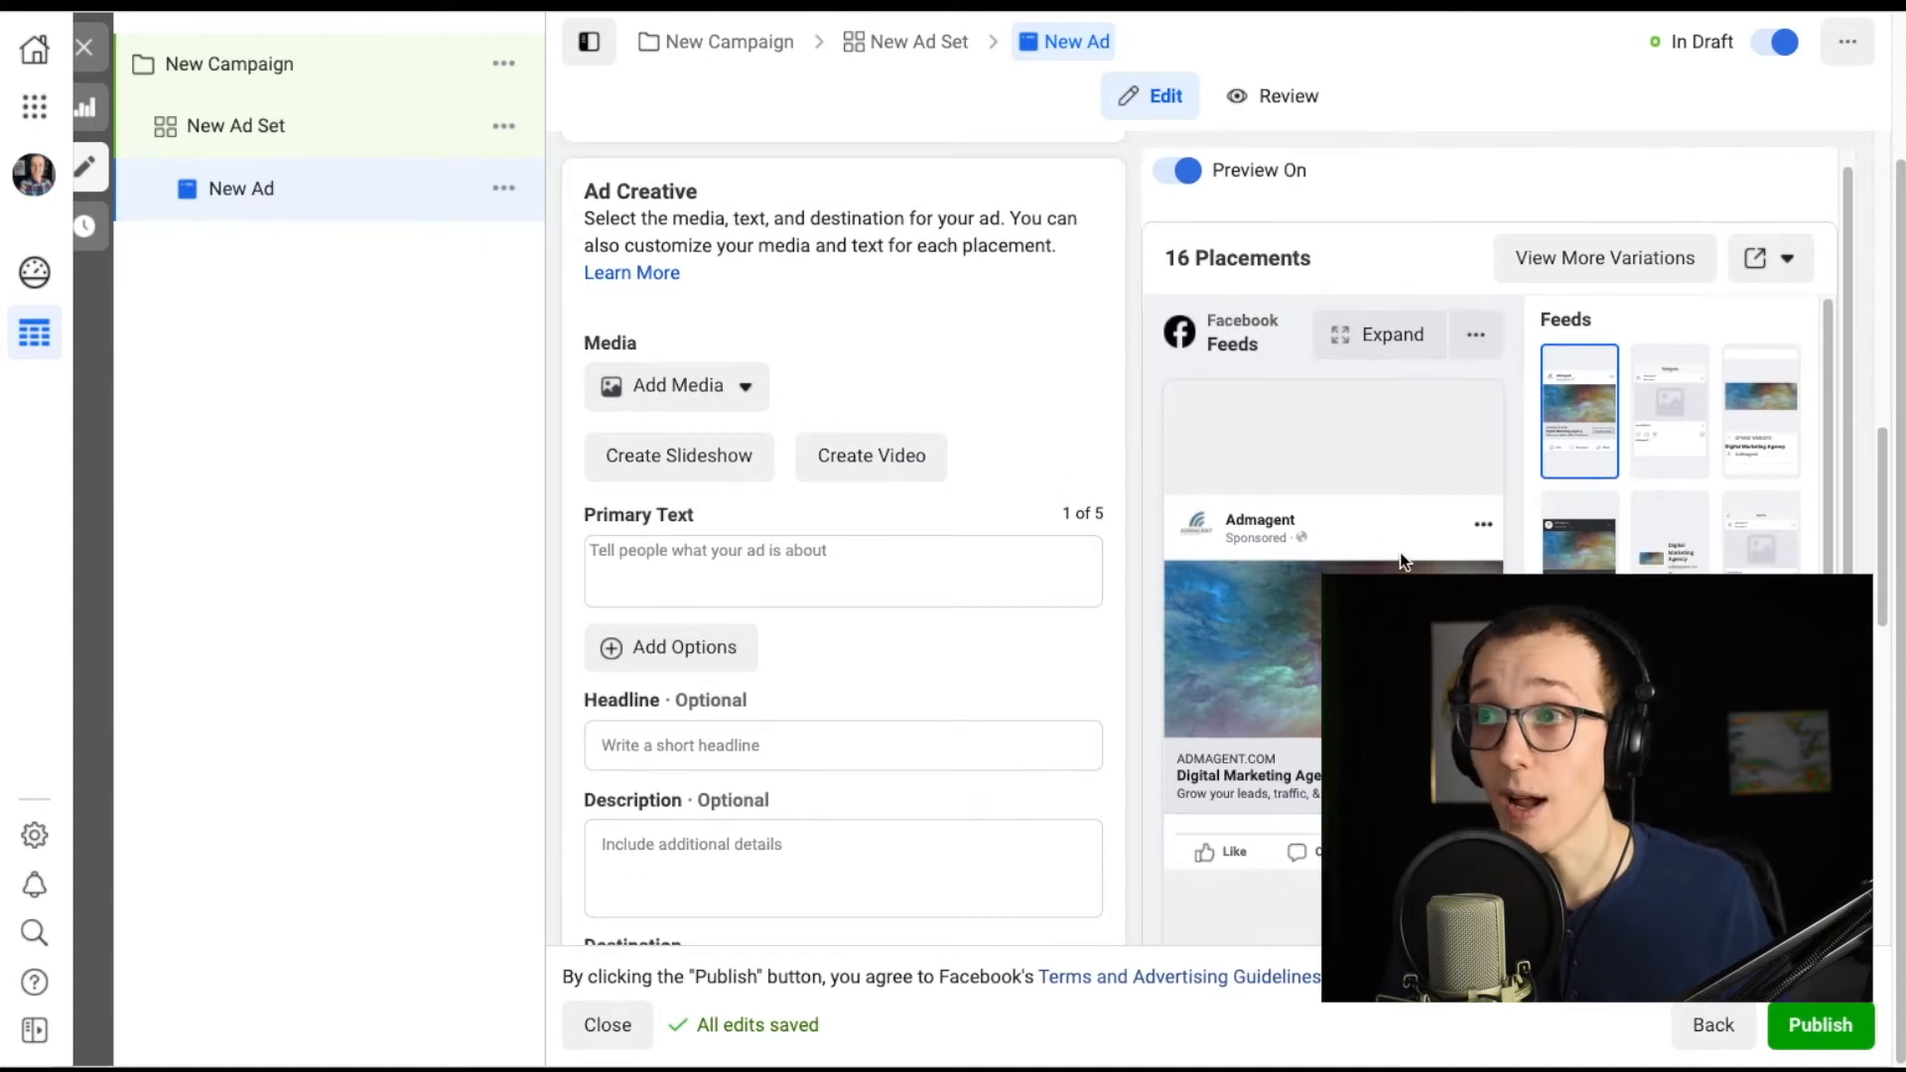
{"action": "left_click", "coordinate": [935, 559]}
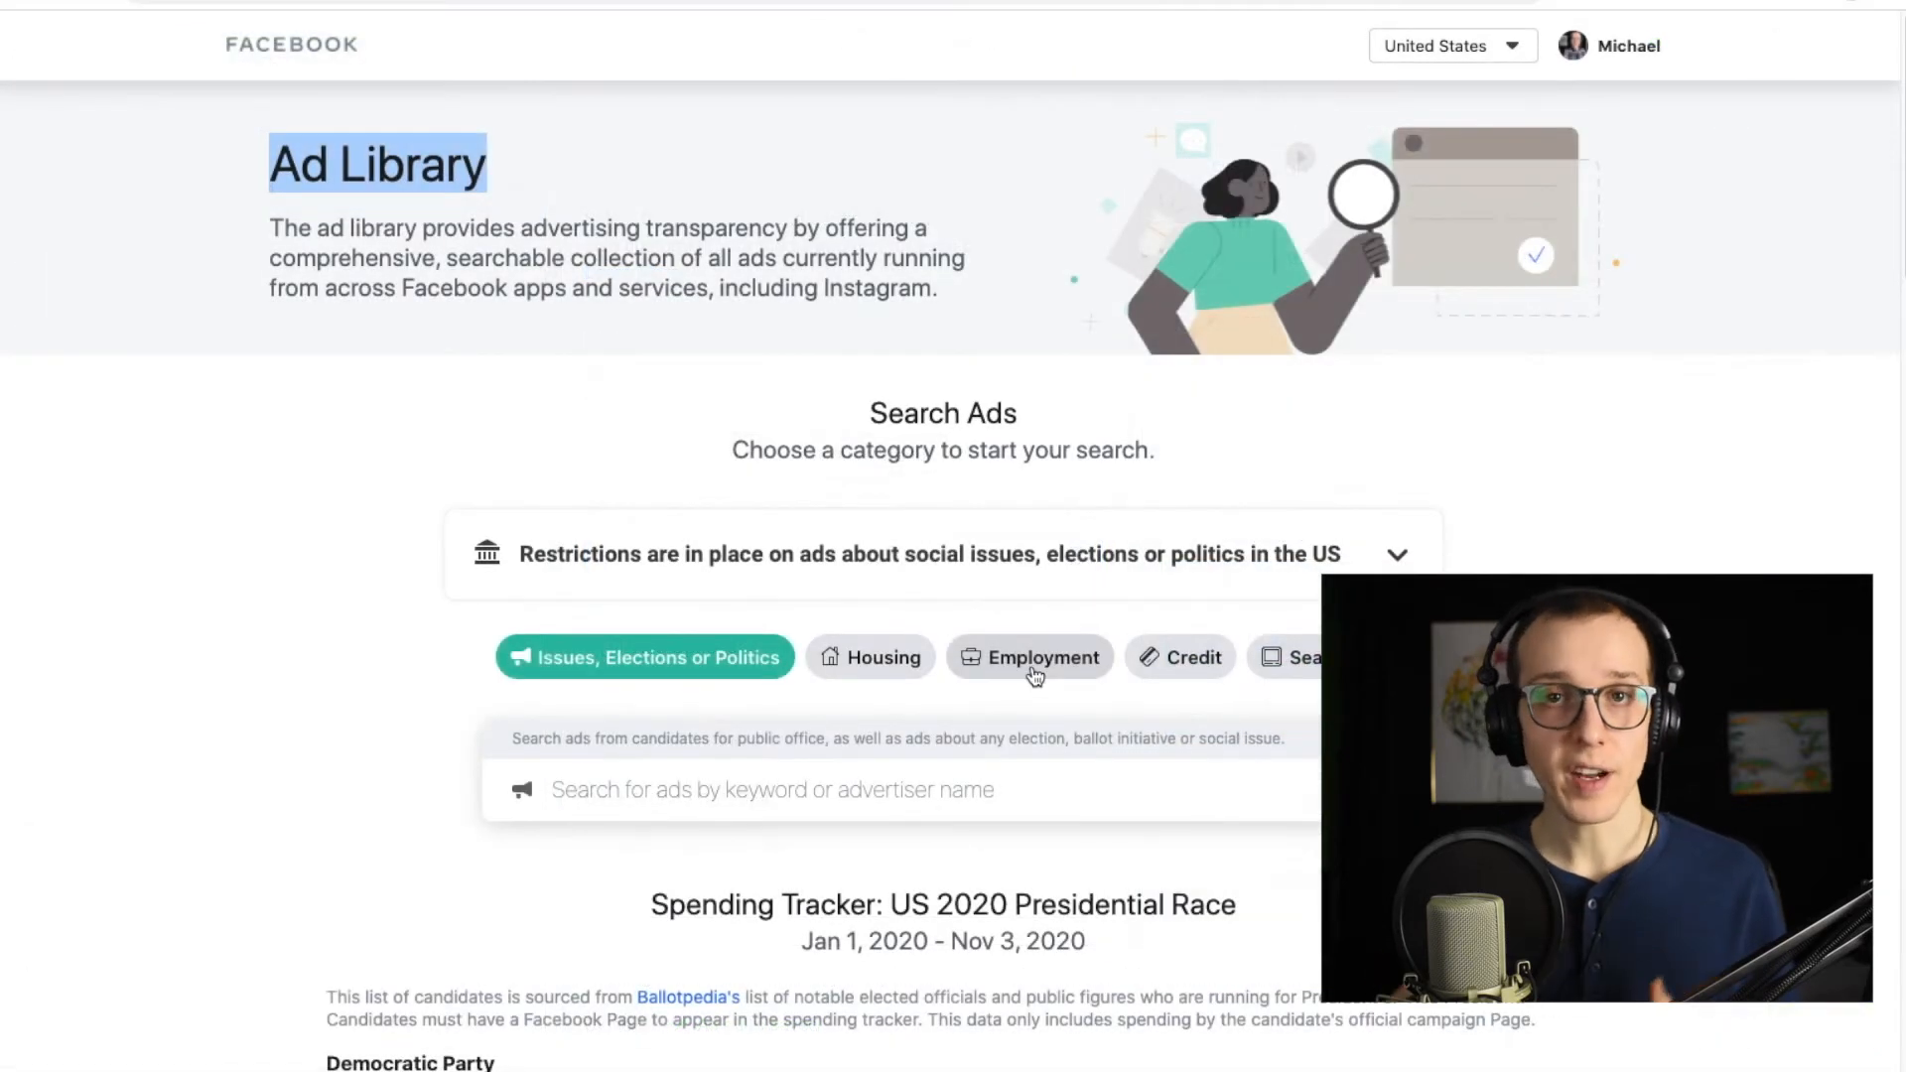
Browse currently running ads in the Facebook Ad Library under the all-ads category.
{"action": "left_click", "coordinate": [1304, 665]}
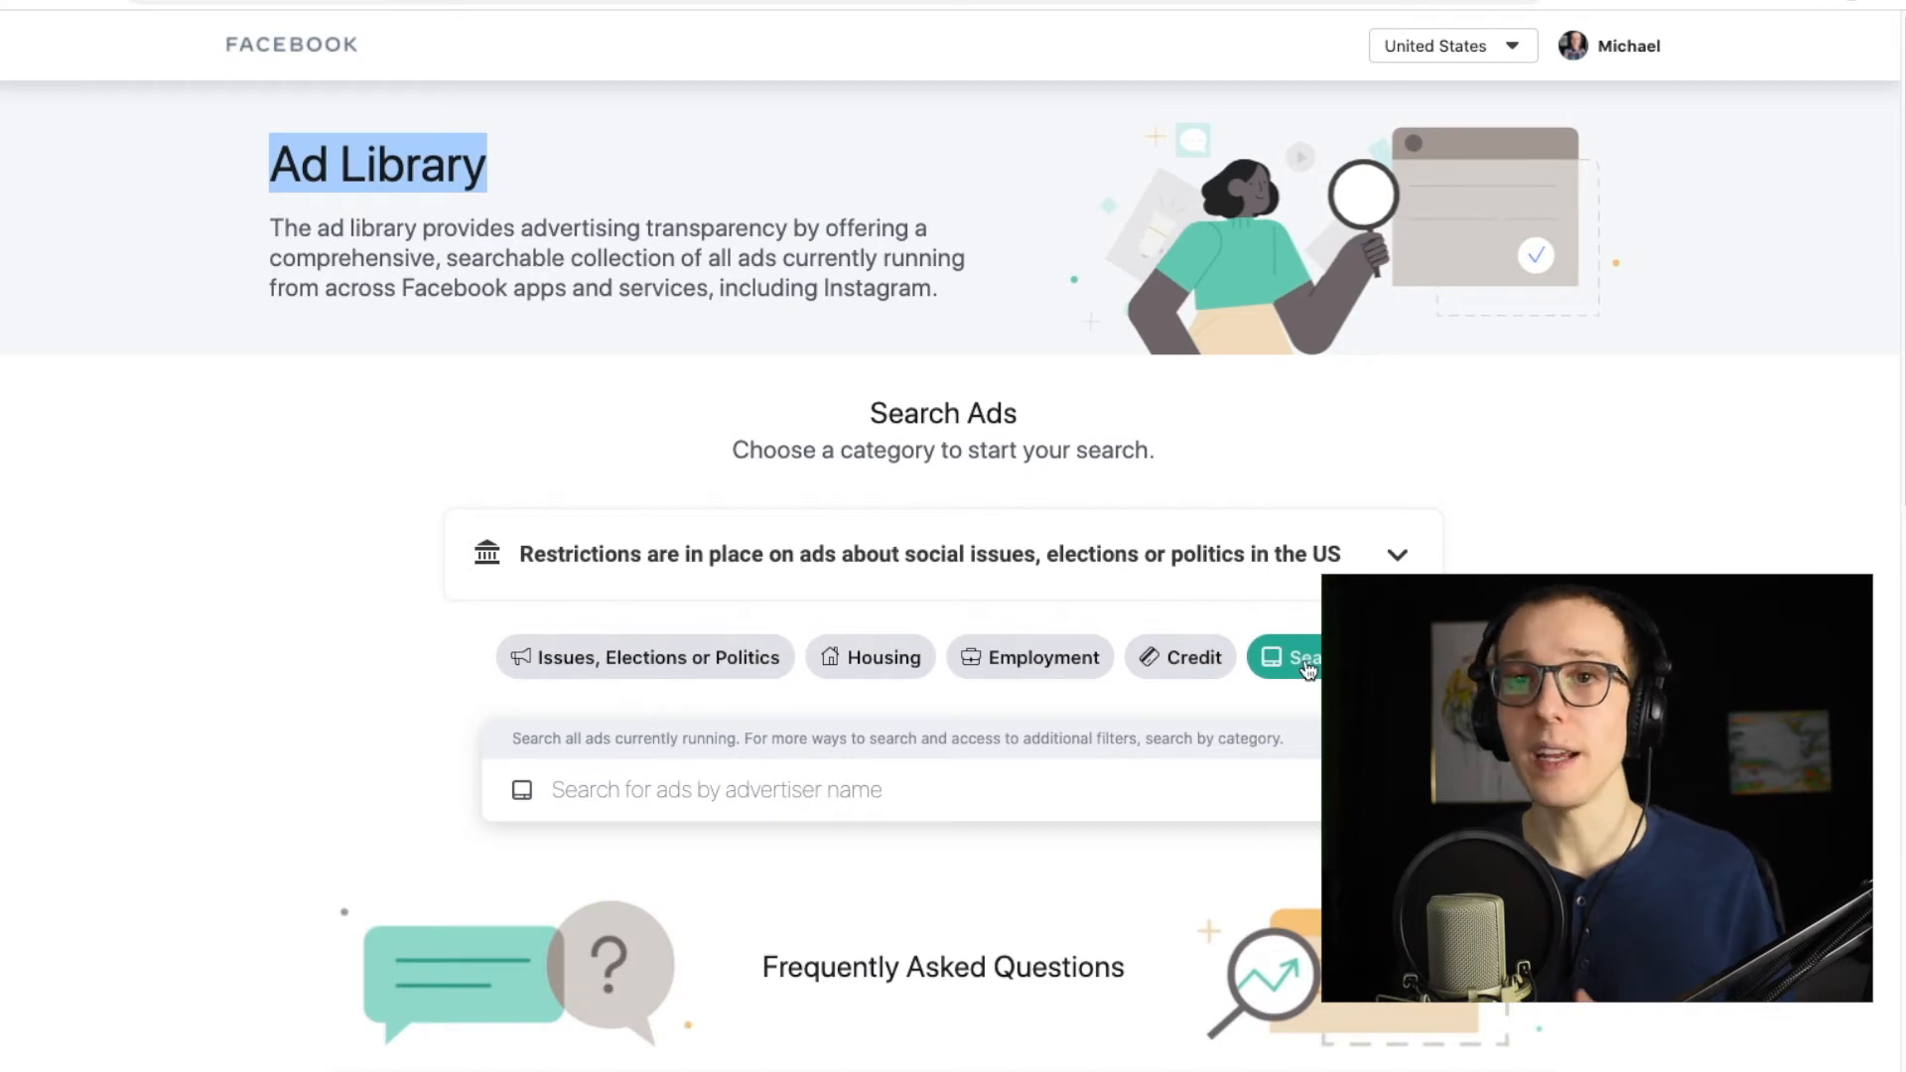
{"action": "scroll", "coordinate": [1306, 670], "scroll_direction": "down", "scroll_amount": 1}
{"action": "scroll", "coordinate": [1133, 600], "scroll_direction": "down", "scroll_amount": 2}
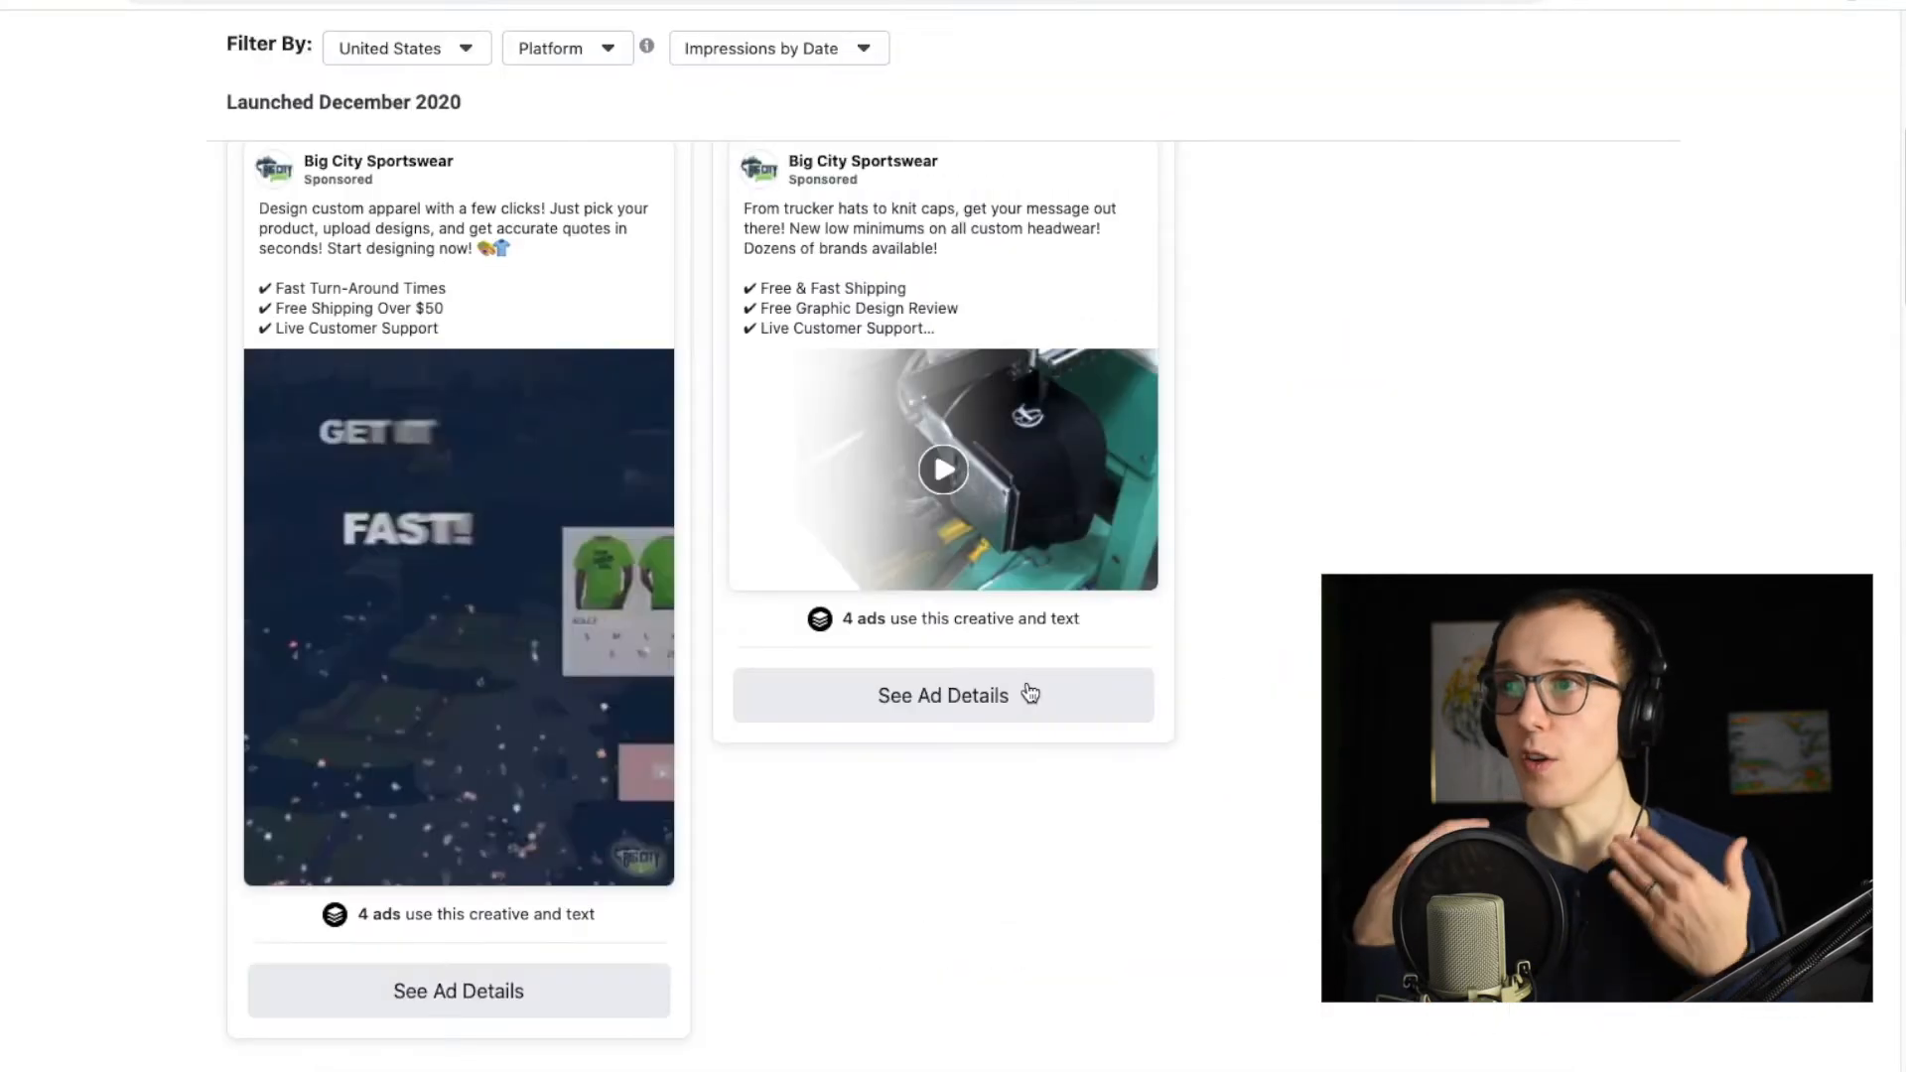
{"action": "scroll", "coordinate": [1026, 689], "scroll_direction": "down", "scroll_amount": 4}
{"action": "scroll", "coordinate": [1026, 682], "scroll_direction": "down", "scroll_amount": 15}
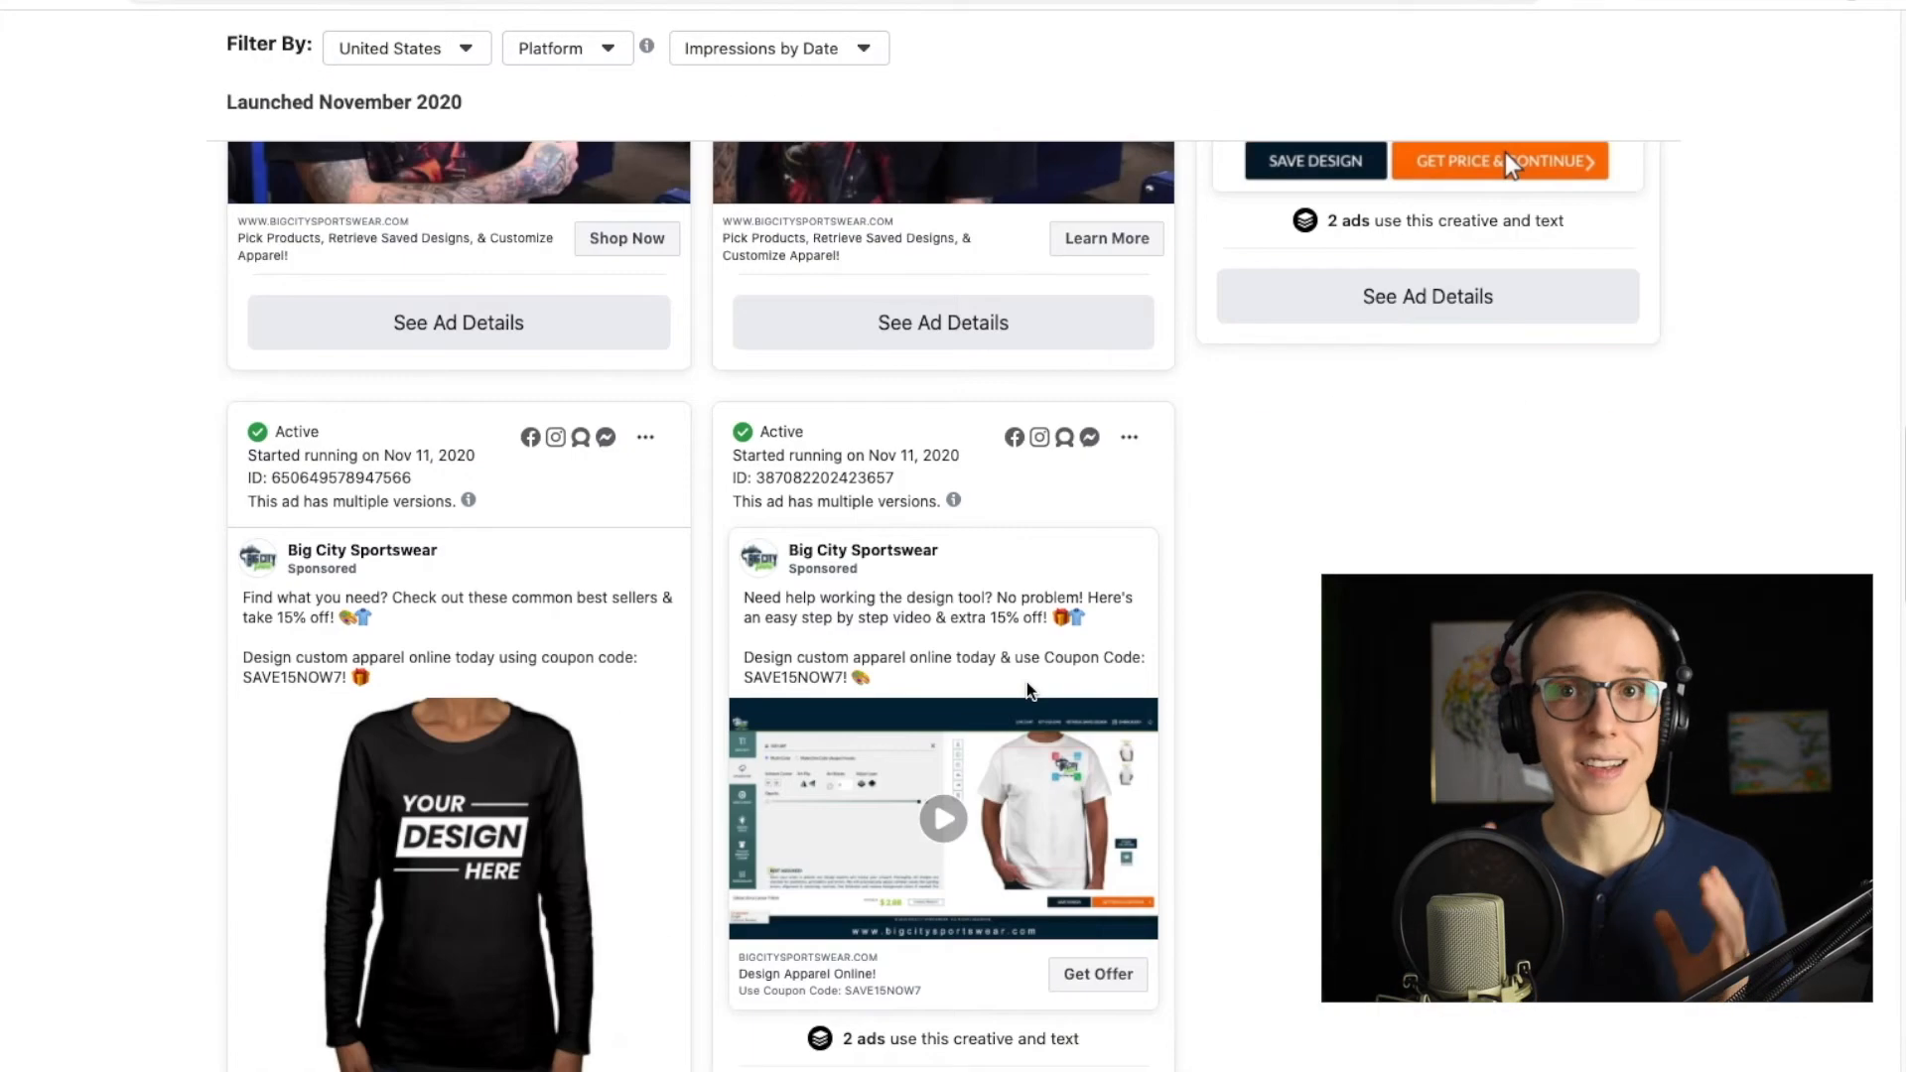
{"action": "scroll", "coordinate": [1029, 691], "scroll_direction": "down", "scroll_amount": 8}
{"action": "scroll", "coordinate": [1028, 685], "scroll_direction": "down", "scroll_amount": 5}
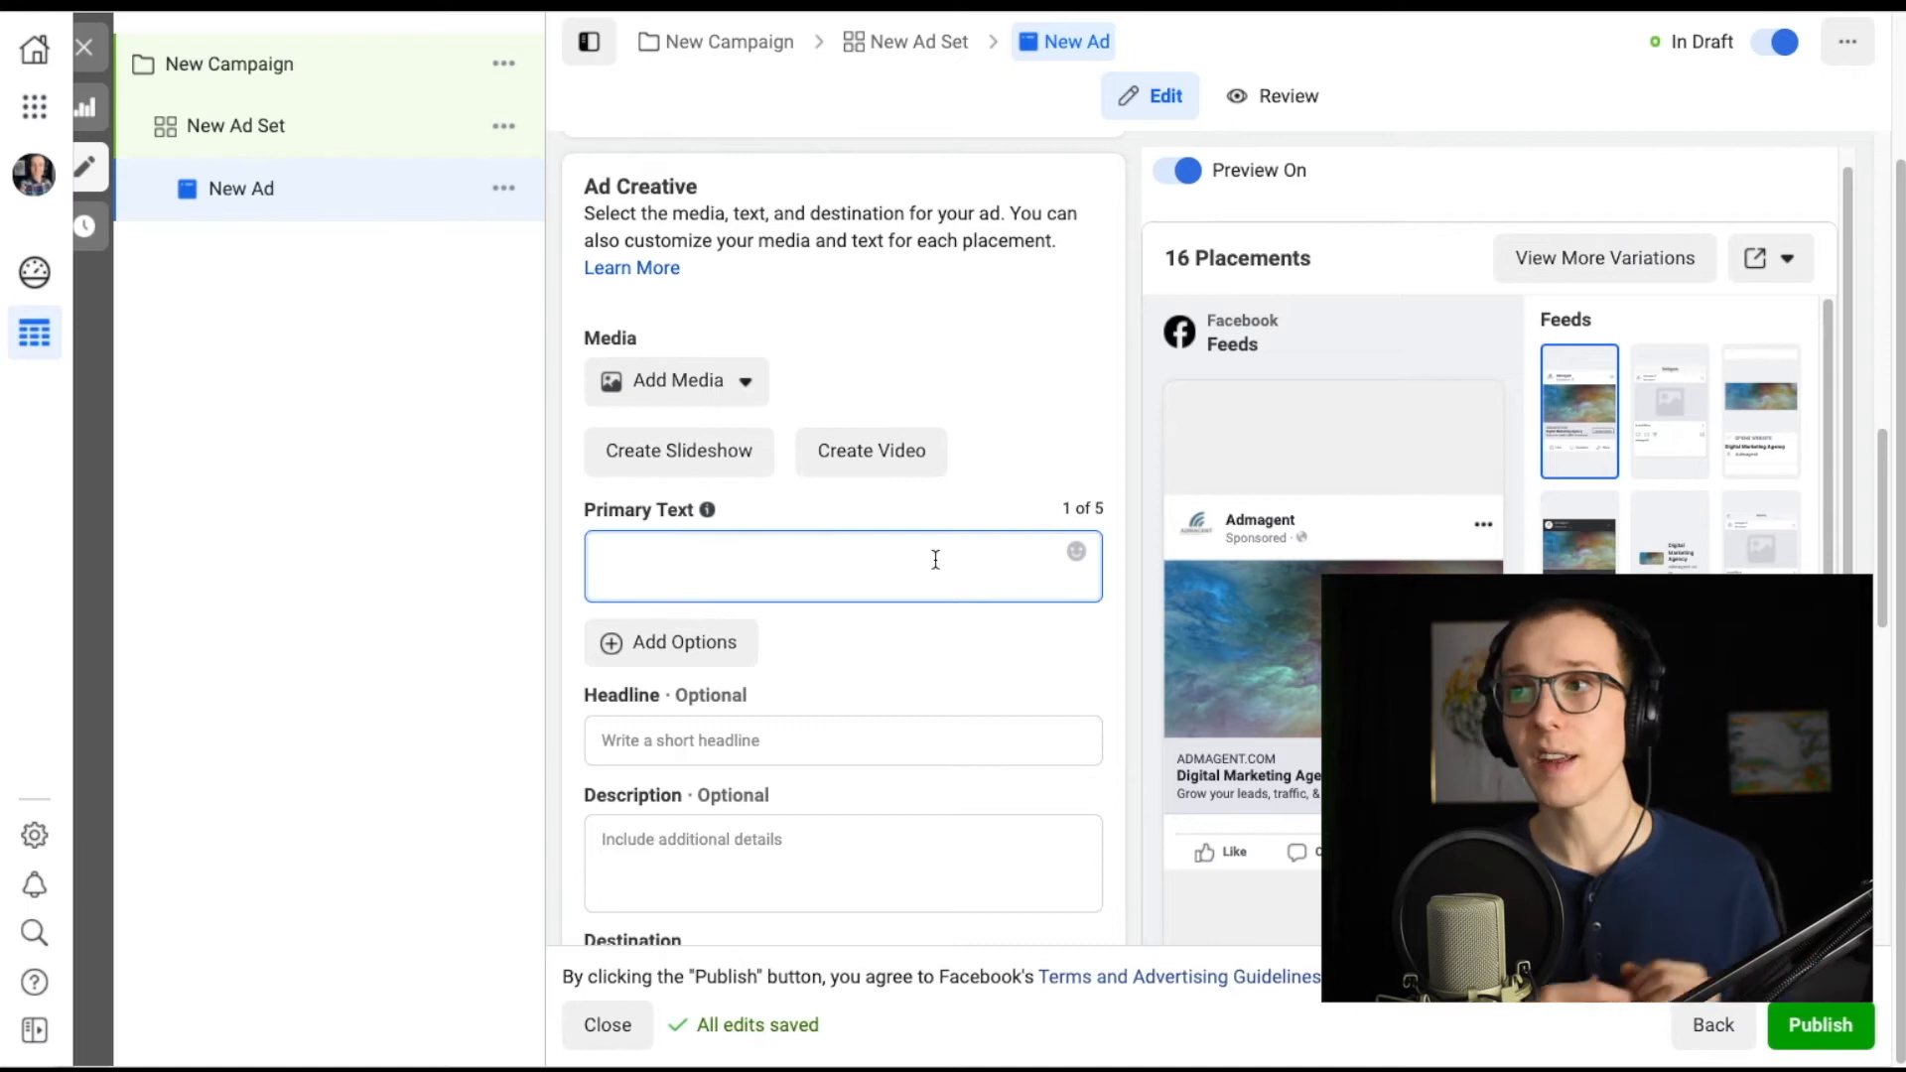
Enter TEST TEST TEST as the primary text and paste CLAIM THIS OFFER NOW as the headline.
{"action": "scroll", "coordinate": [935, 559], "scroll_direction": "down", "scroll_amount": 1}
{"action": "scroll", "coordinate": [934, 559], "scroll_direction": "down", "scroll_amount": 1}
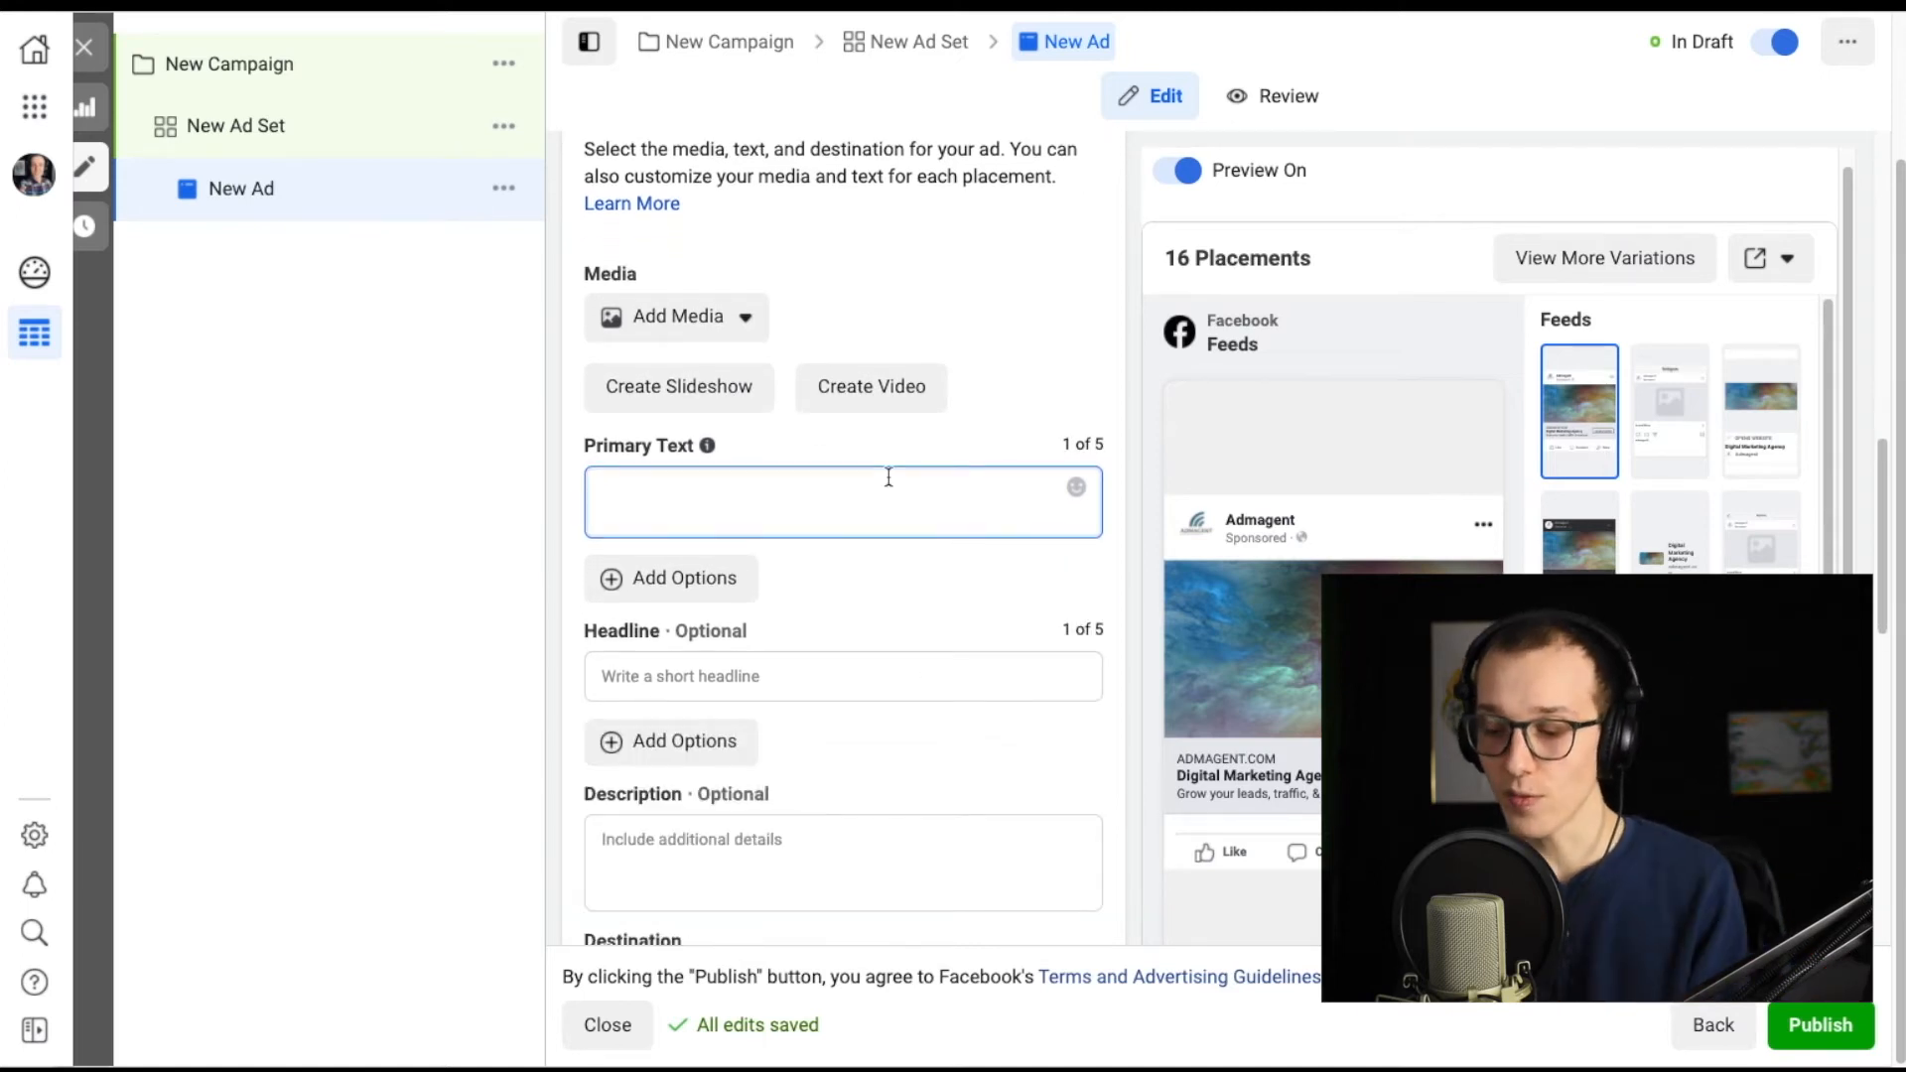
{"action": "left_click", "coordinate": [865, 672]}
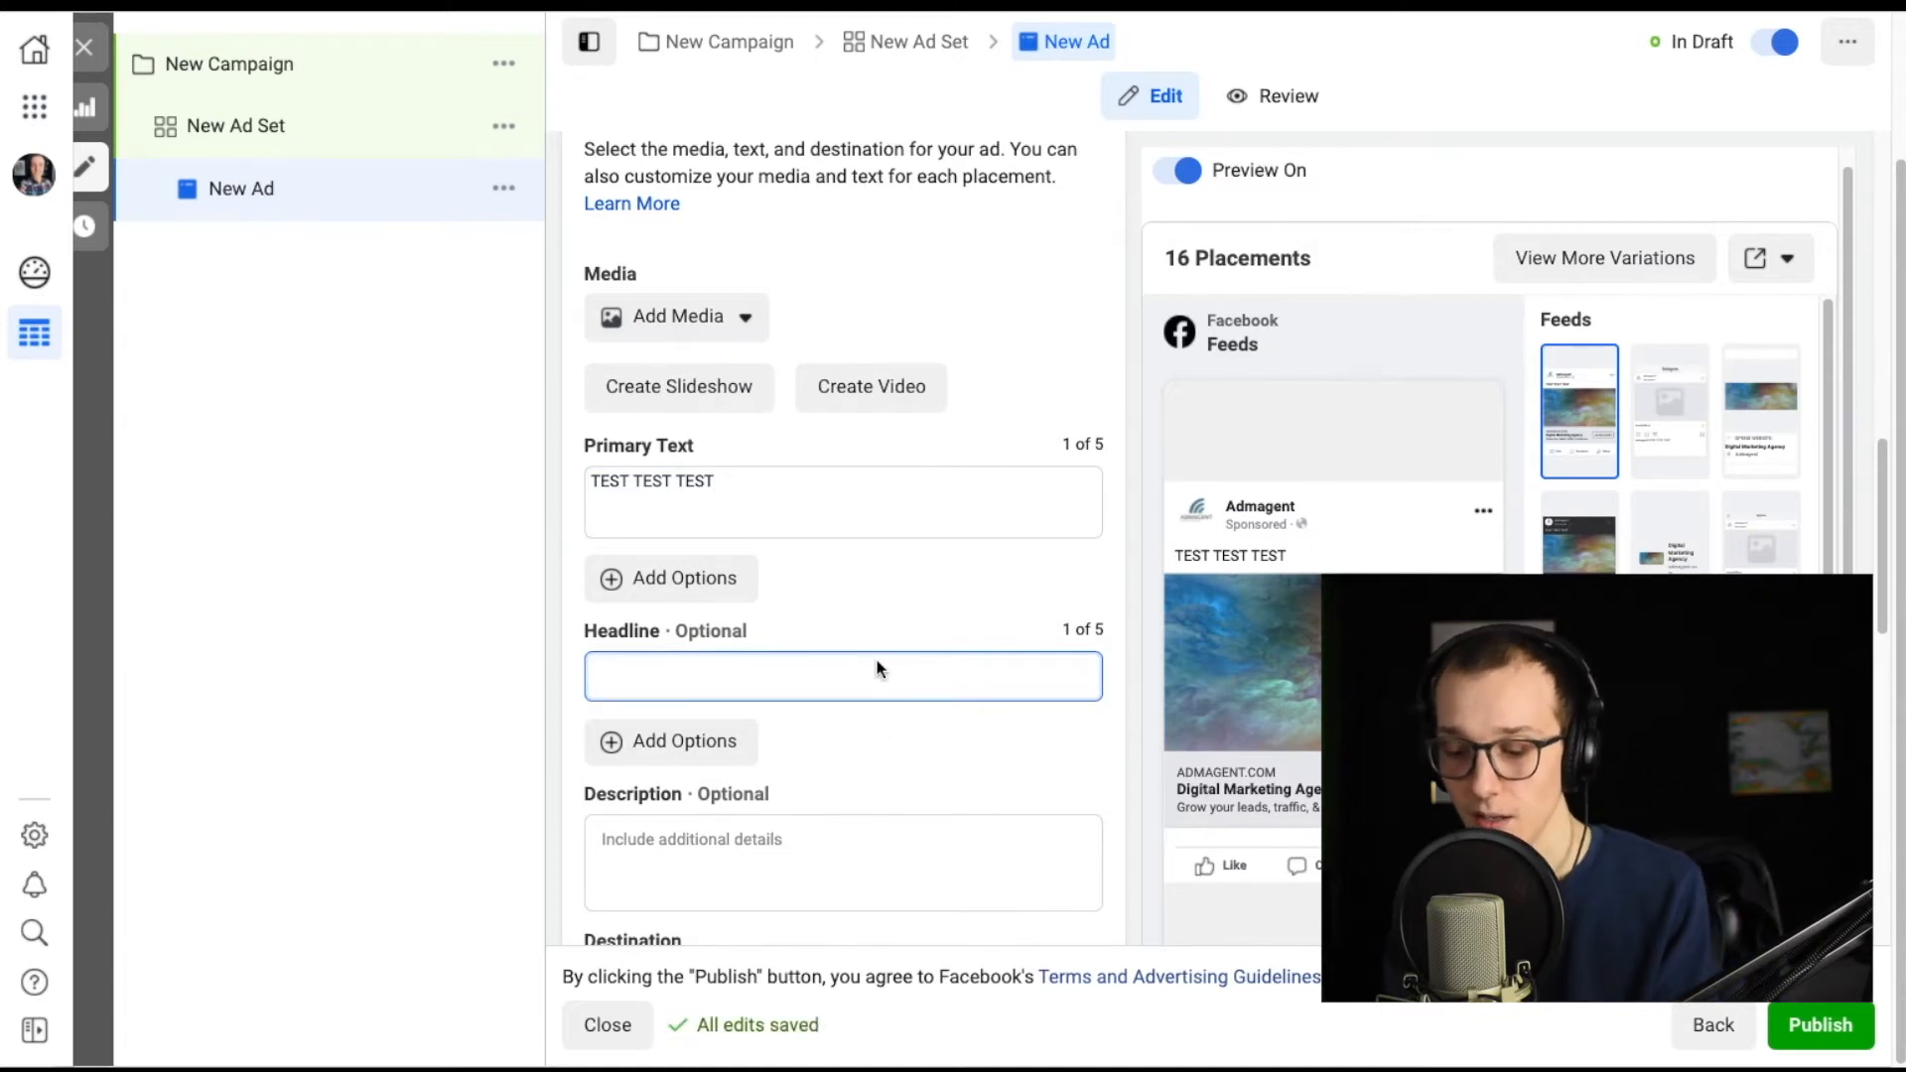
{"action": "type", "text": "CLAIM THIS OFFER NOW"}
Review the destination, website URL, display link and call-to-action settings of the ad.
{"action": "scroll", "coordinate": [992, 695], "scroll_direction": "down", "scroll_amount": 2}
{"action": "scroll", "coordinate": [1100, 716], "scroll_direction": "down", "scroll_amount": 1}
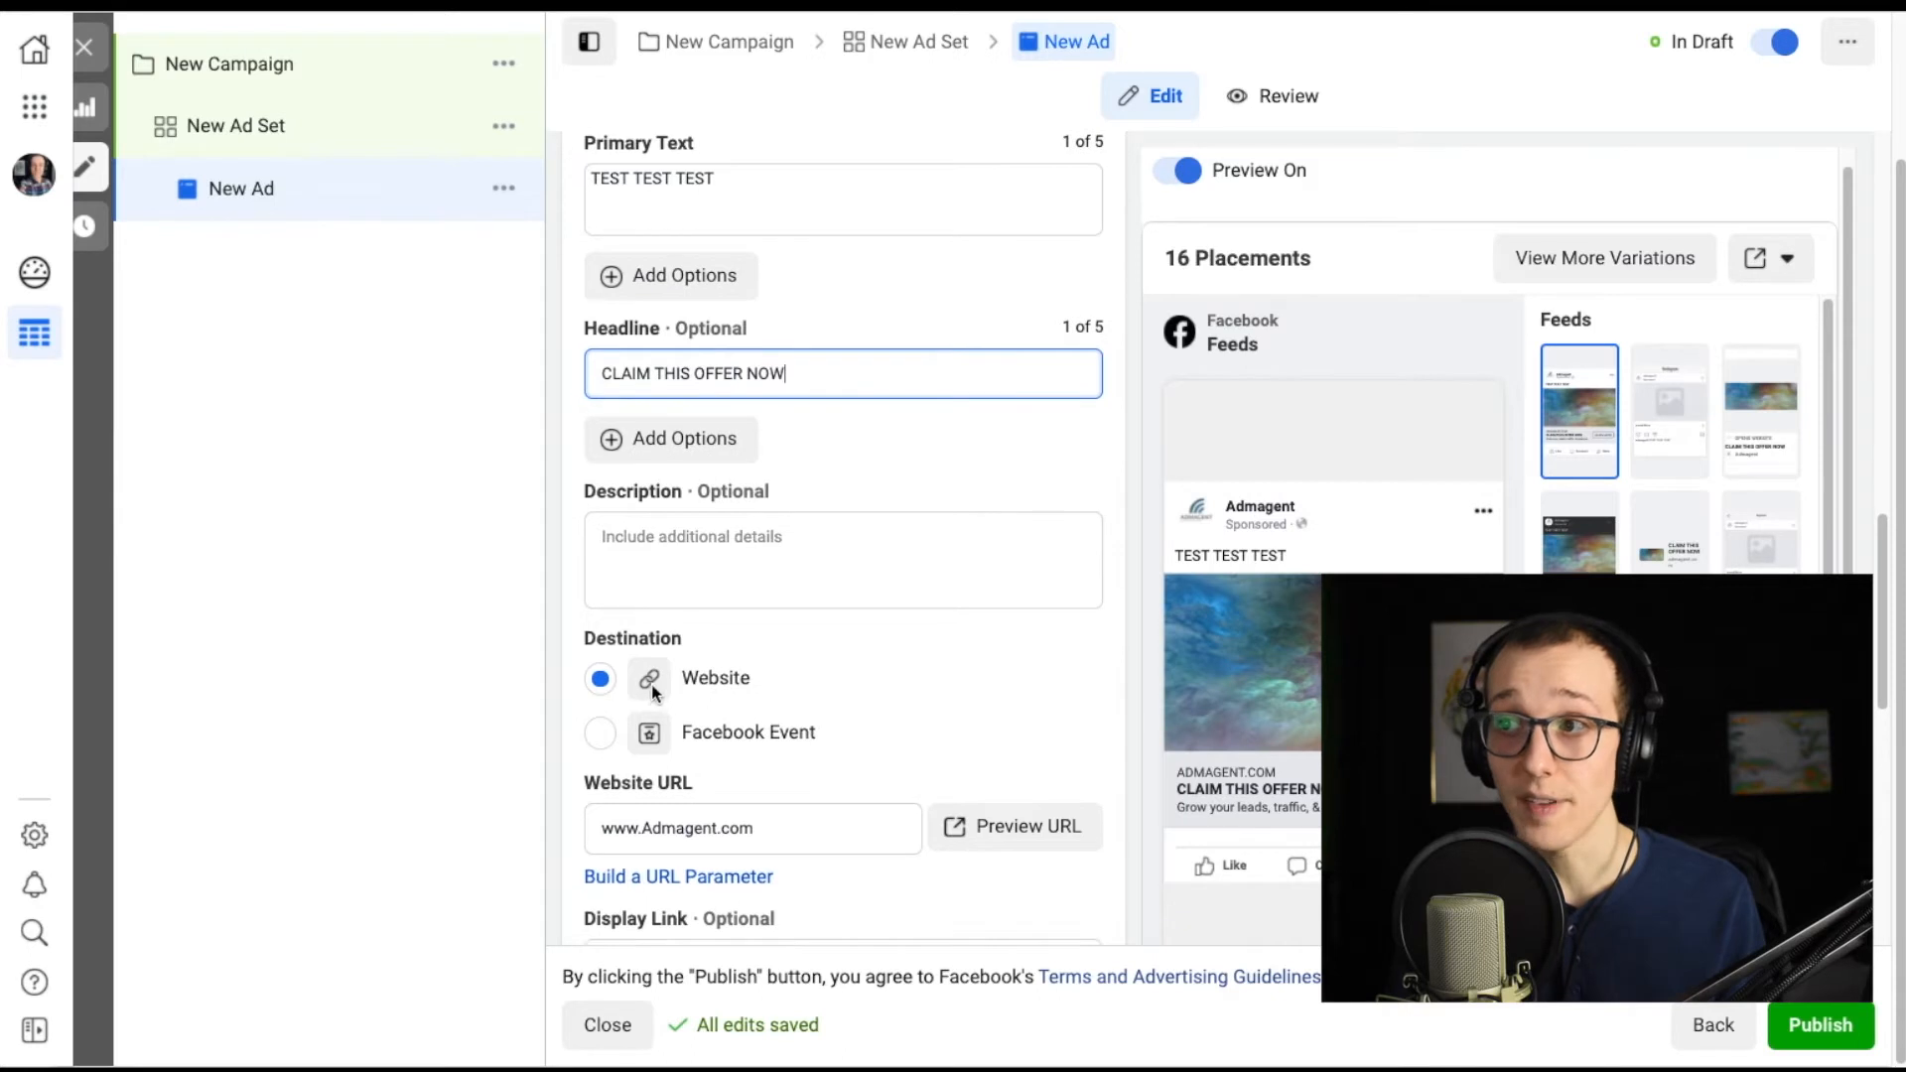
{"action": "scroll", "coordinate": [695, 744], "scroll_direction": "down", "scroll_amount": 1}
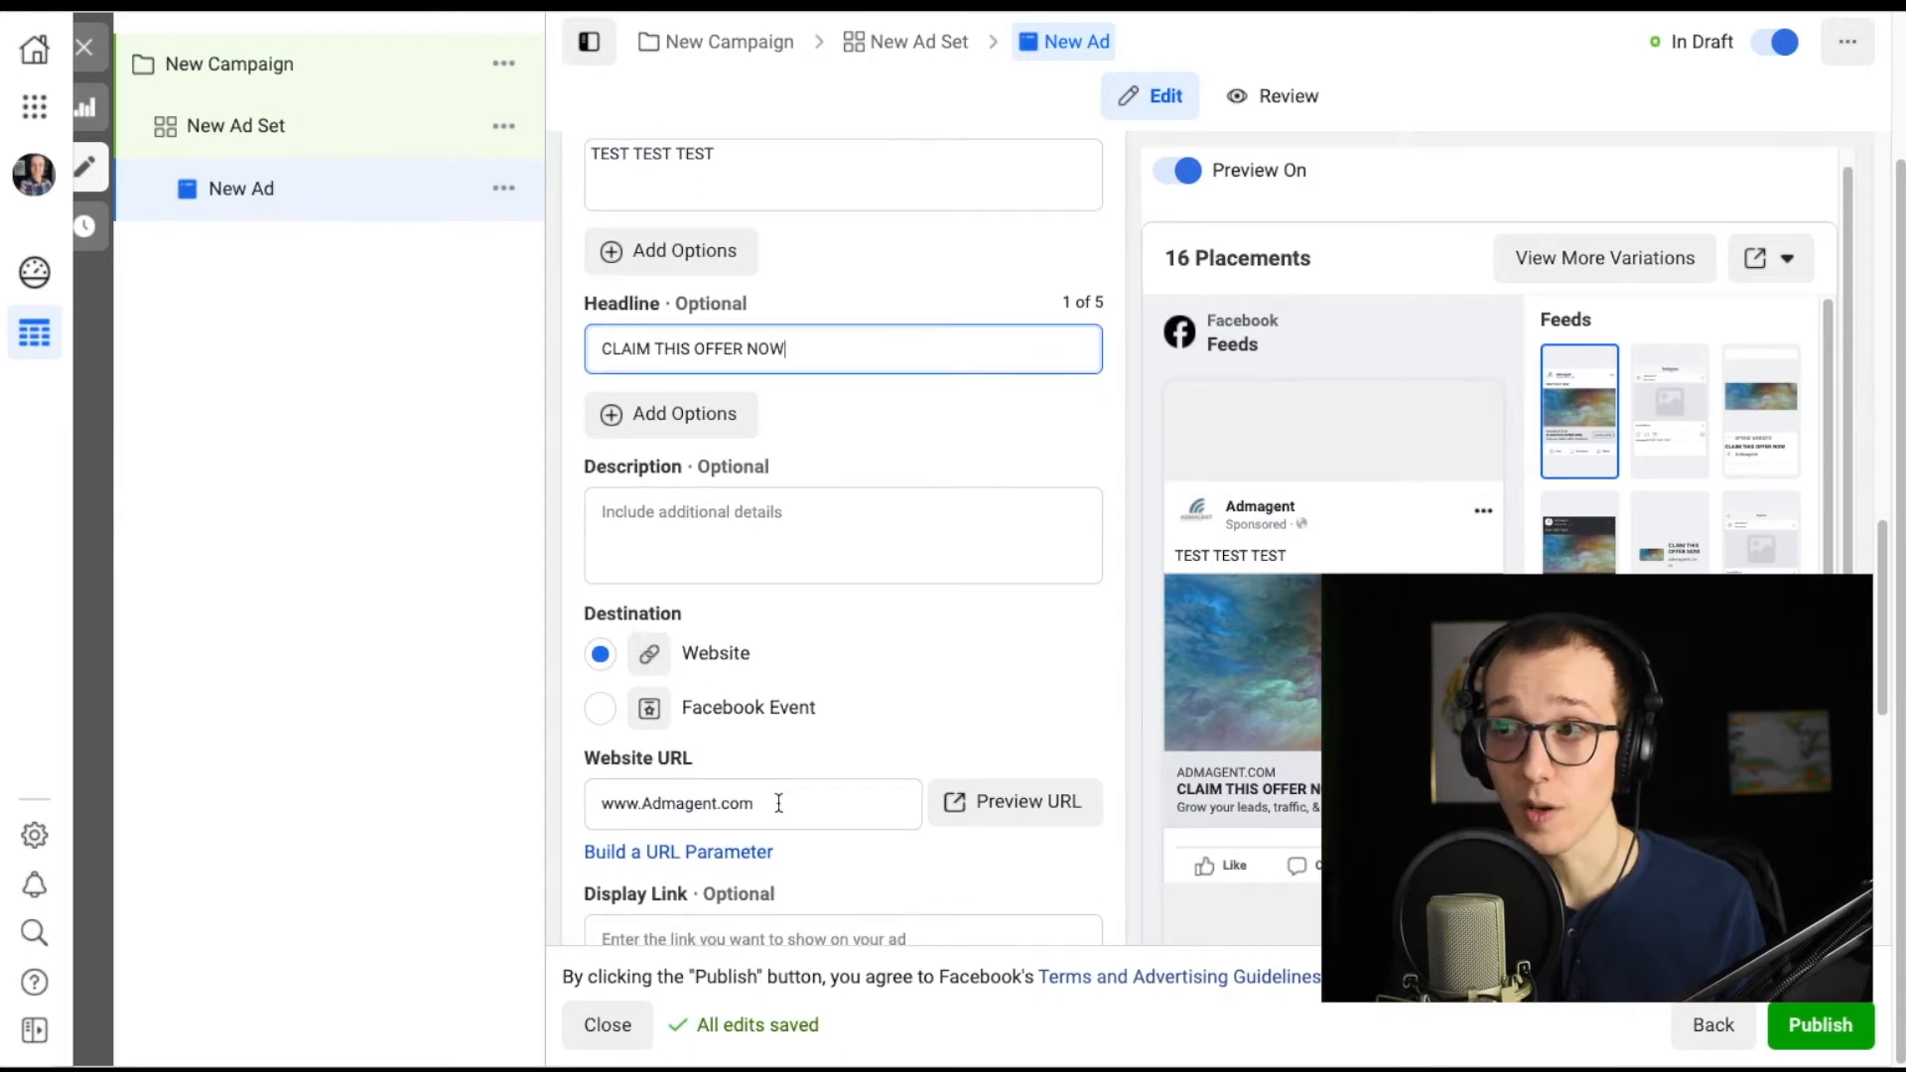
{"action": "scroll", "coordinate": [779, 802], "scroll_direction": "down", "scroll_amount": 1}
{"action": "mouse_move", "coordinate": [788, 810]}
{"action": "scroll", "coordinate": [595, 734], "scroll_direction": "down", "scroll_amount": 2}
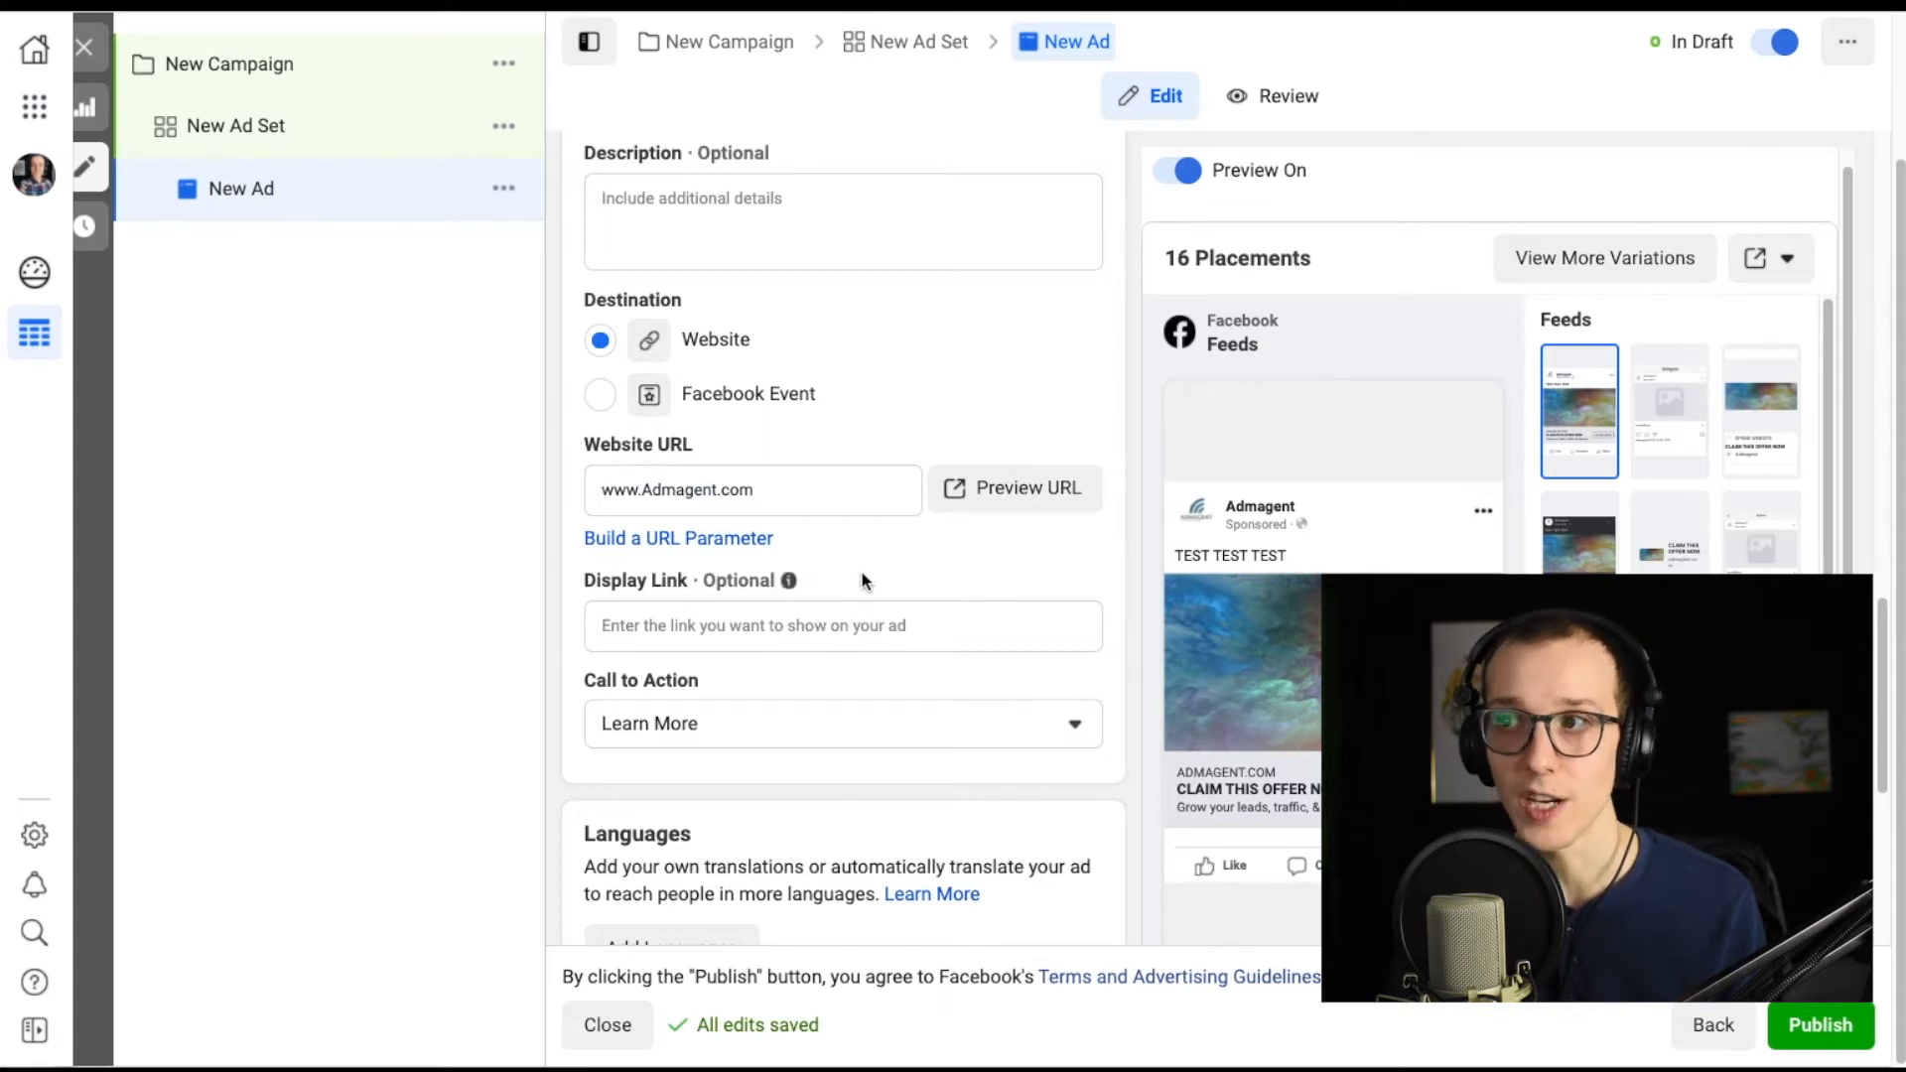
Browse the available call-to-action options and the Languages and Tracking sections of the ad.
{"action": "left_click", "coordinate": [1076, 725]}
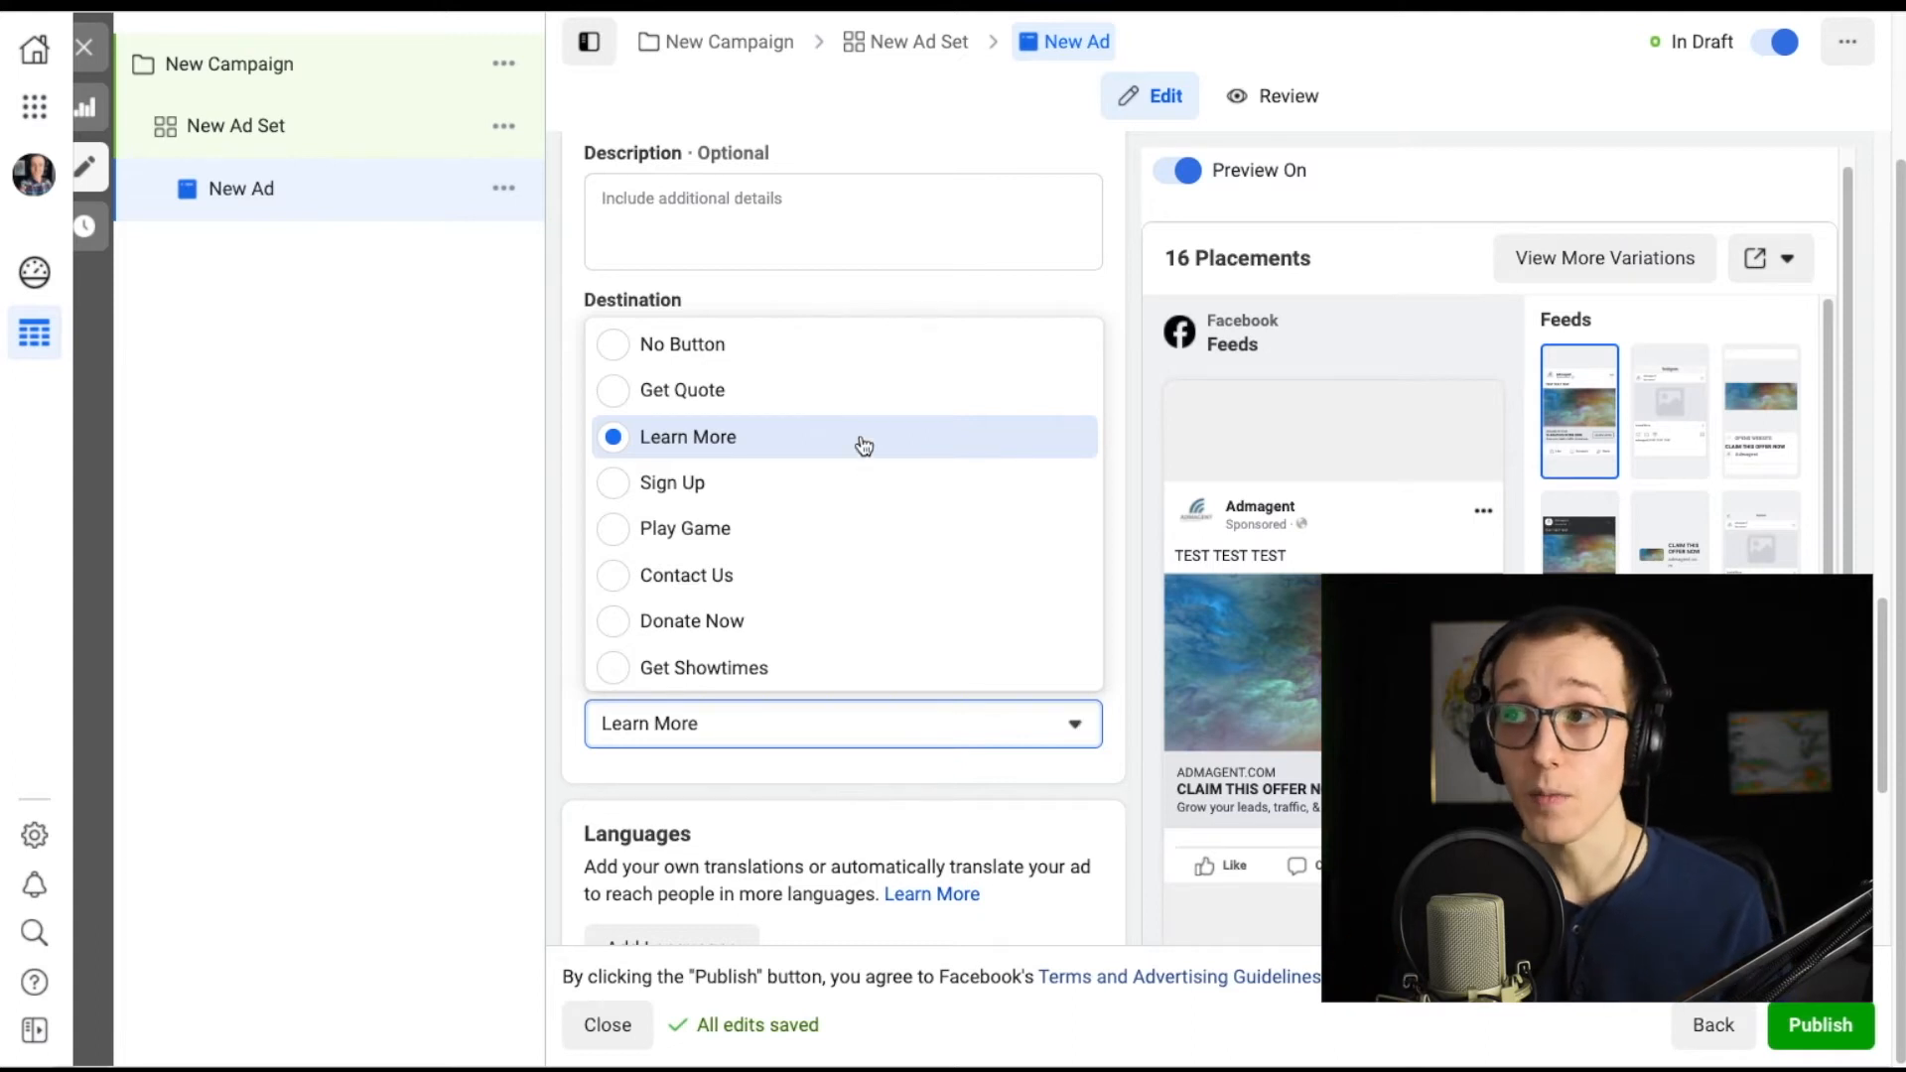
{"action": "scroll", "coordinate": [864, 444], "scroll_direction": "down", "scroll_amount": 3}
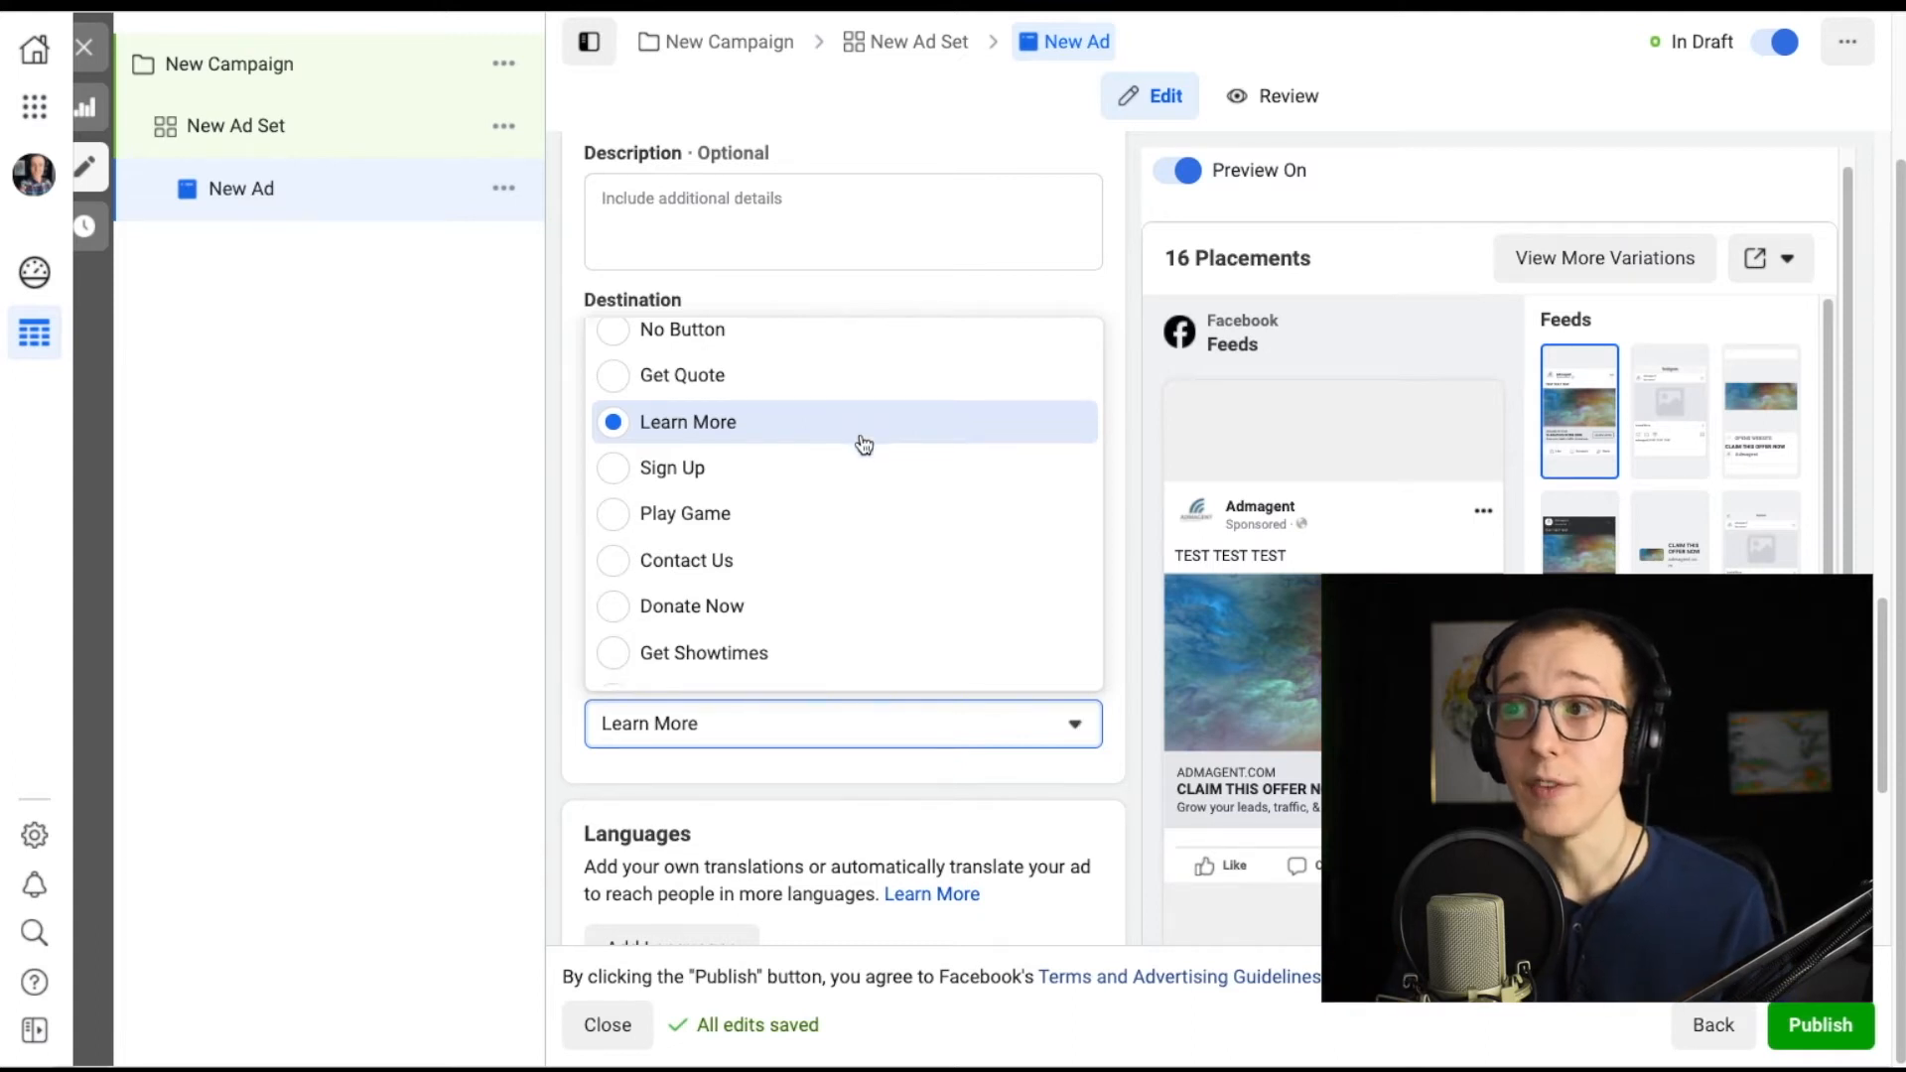
{"action": "scroll", "coordinate": [862, 446], "scroll_direction": "down", "scroll_amount": 1}
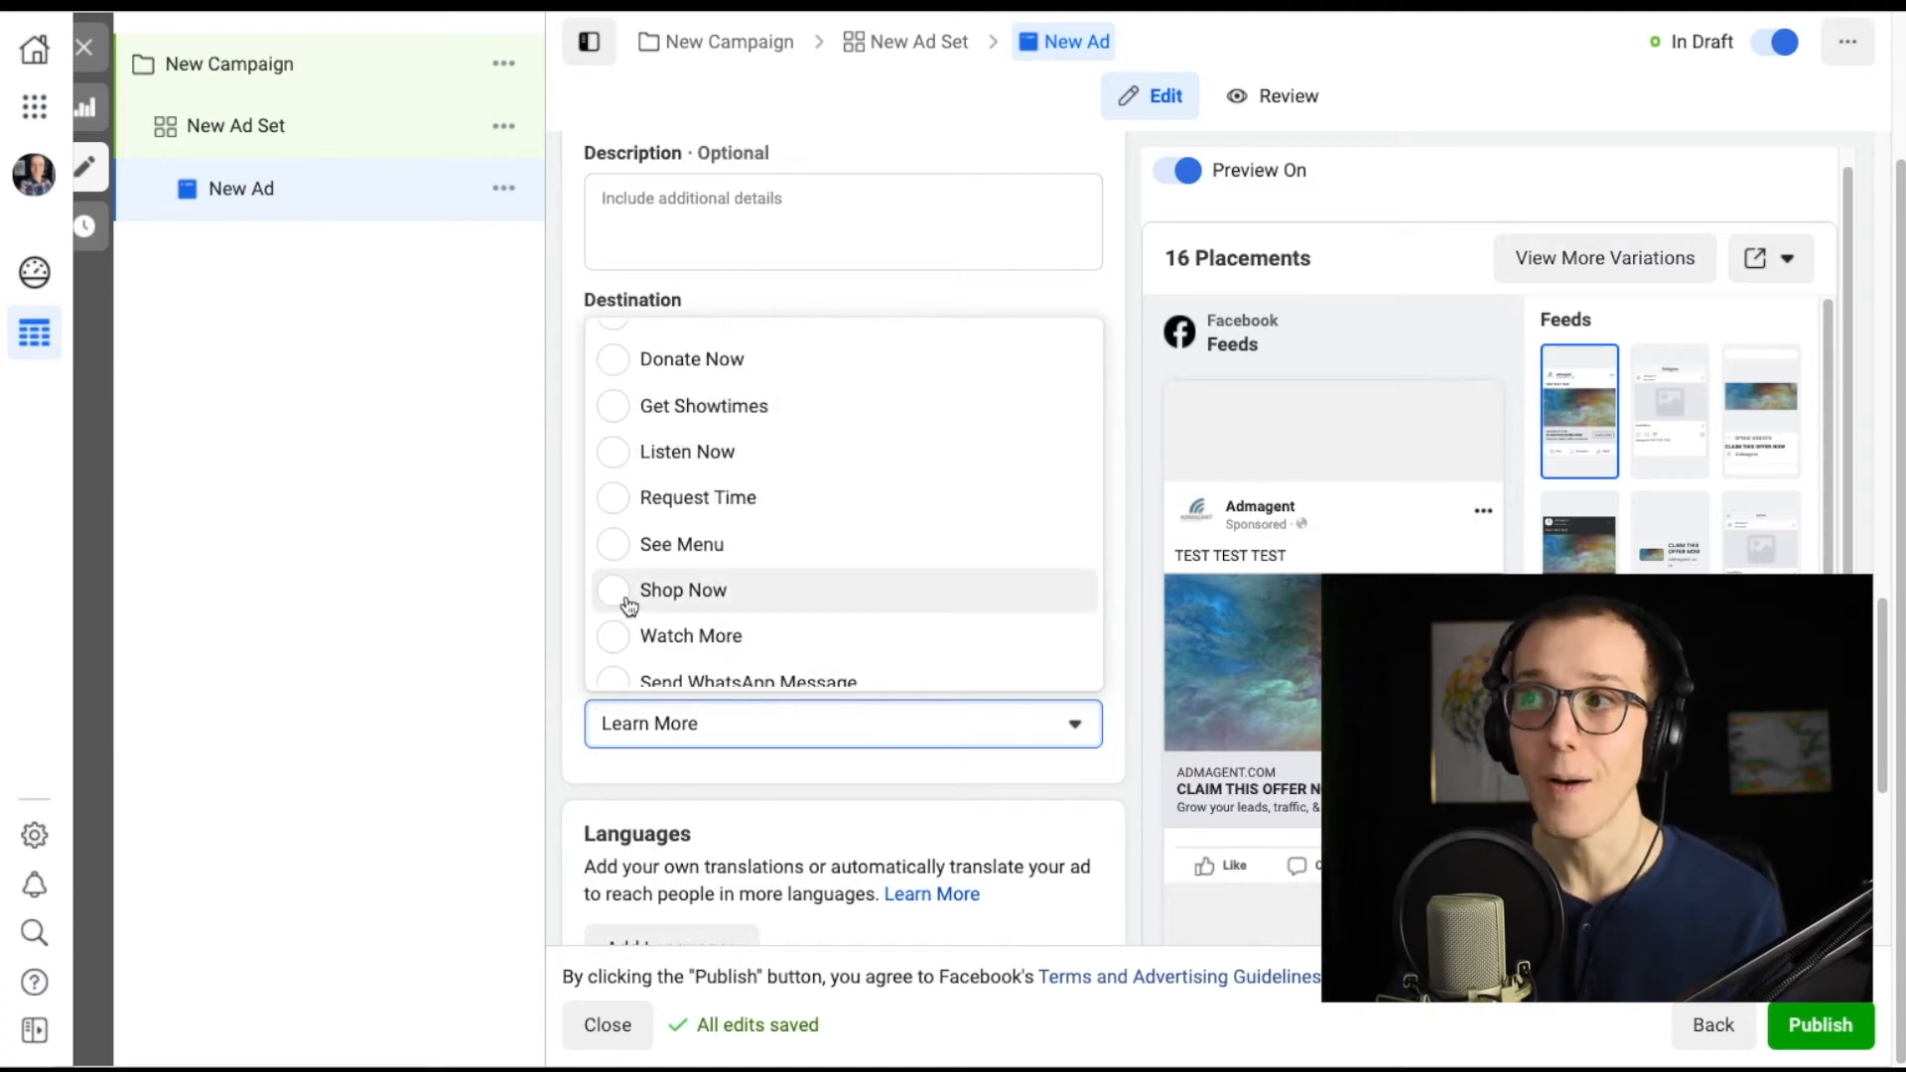
{"action": "scroll", "coordinate": [794, 596], "scroll_direction": "down", "scroll_amount": 1}
{"action": "scroll", "coordinate": [808, 586], "scroll_direction": "up", "scroll_amount": 4}
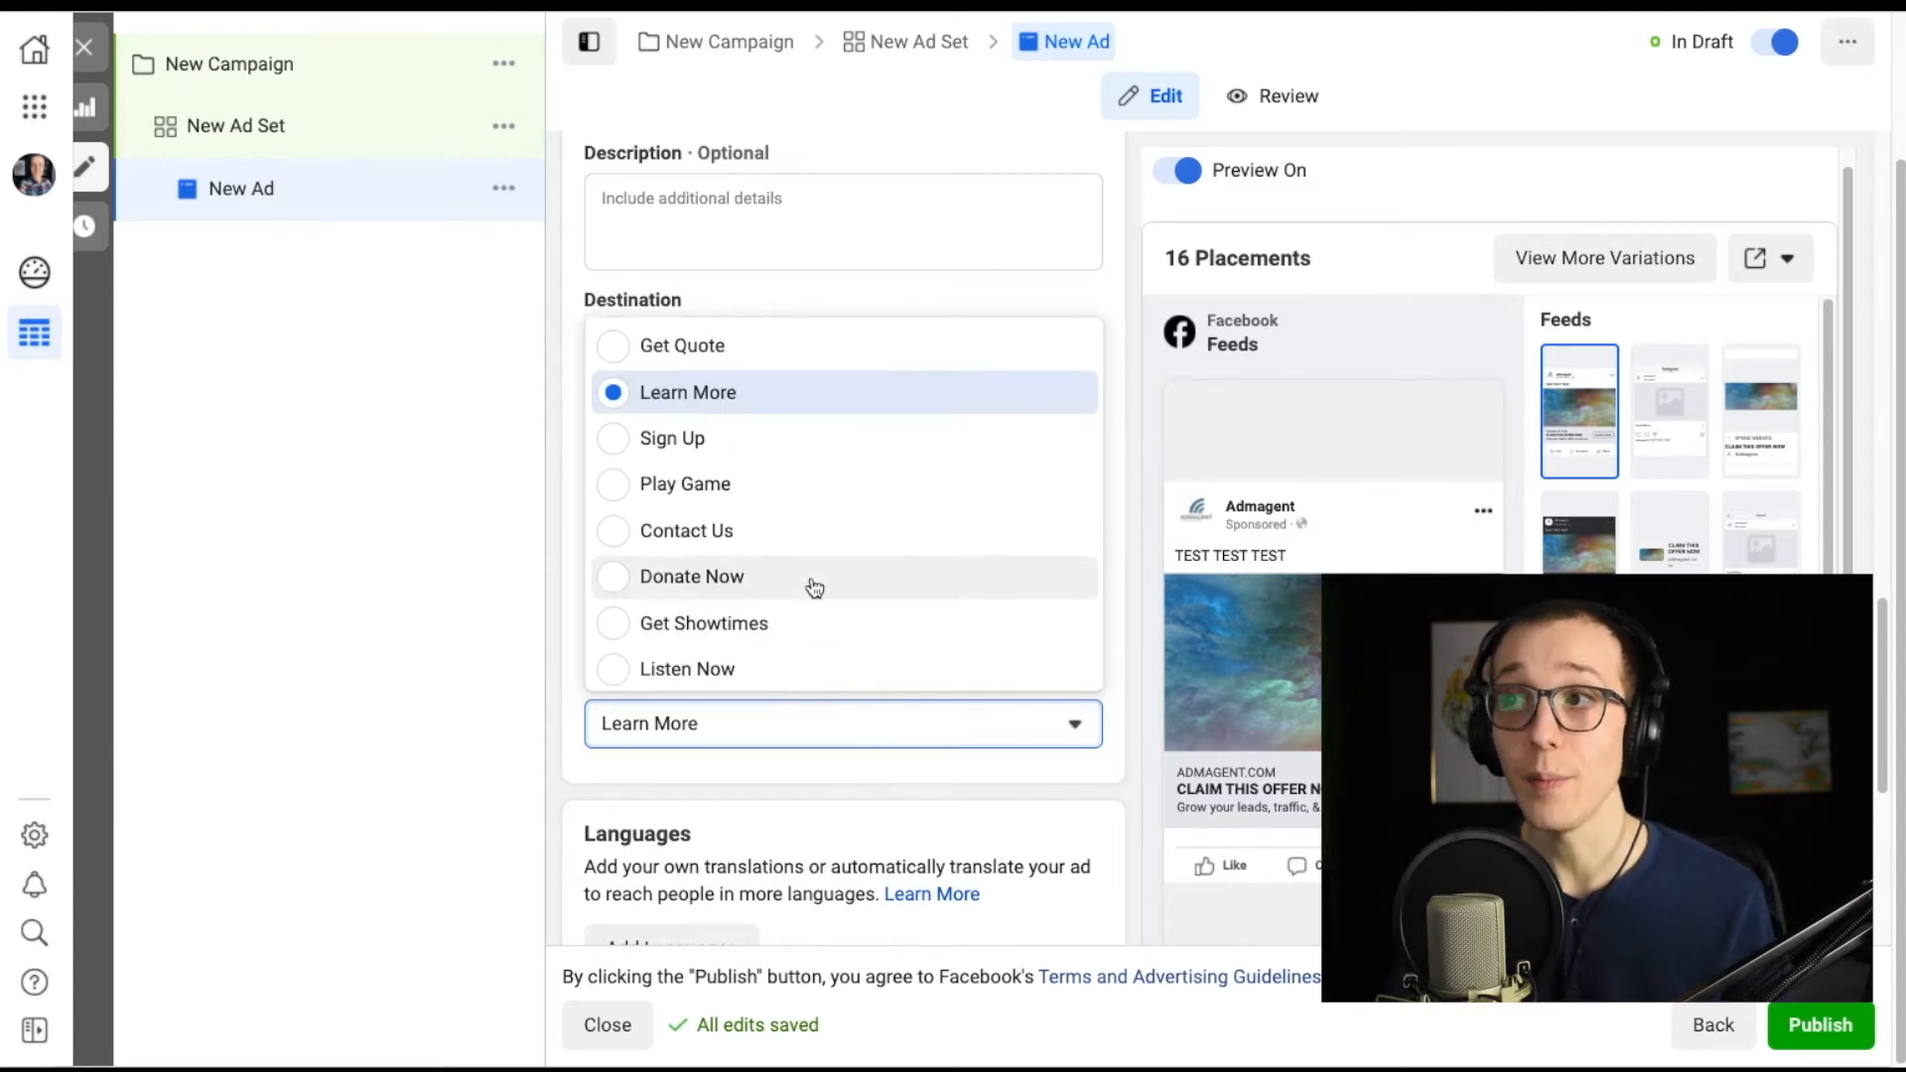
{"action": "left_click", "coordinate": [1111, 707]}
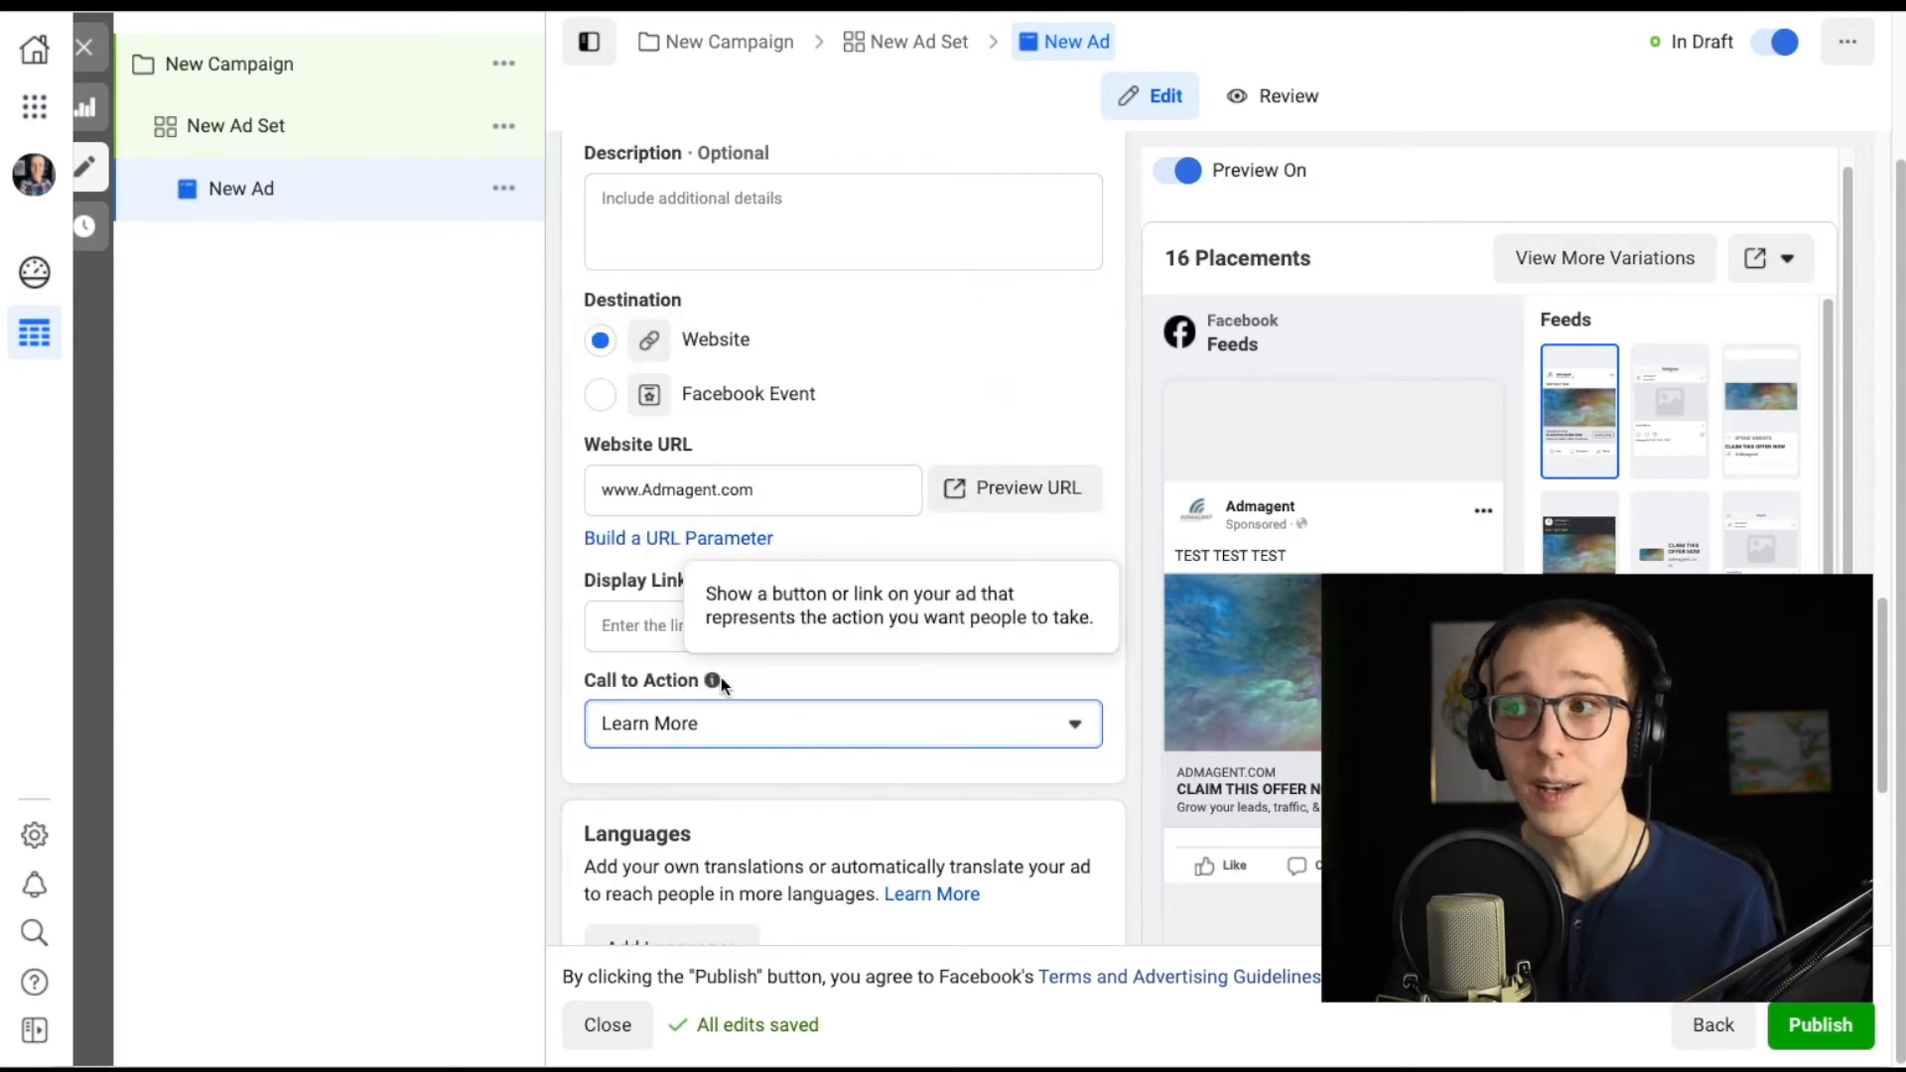
{"action": "scroll", "coordinate": [1089, 675], "scroll_direction": "down", "scroll_amount": 5}
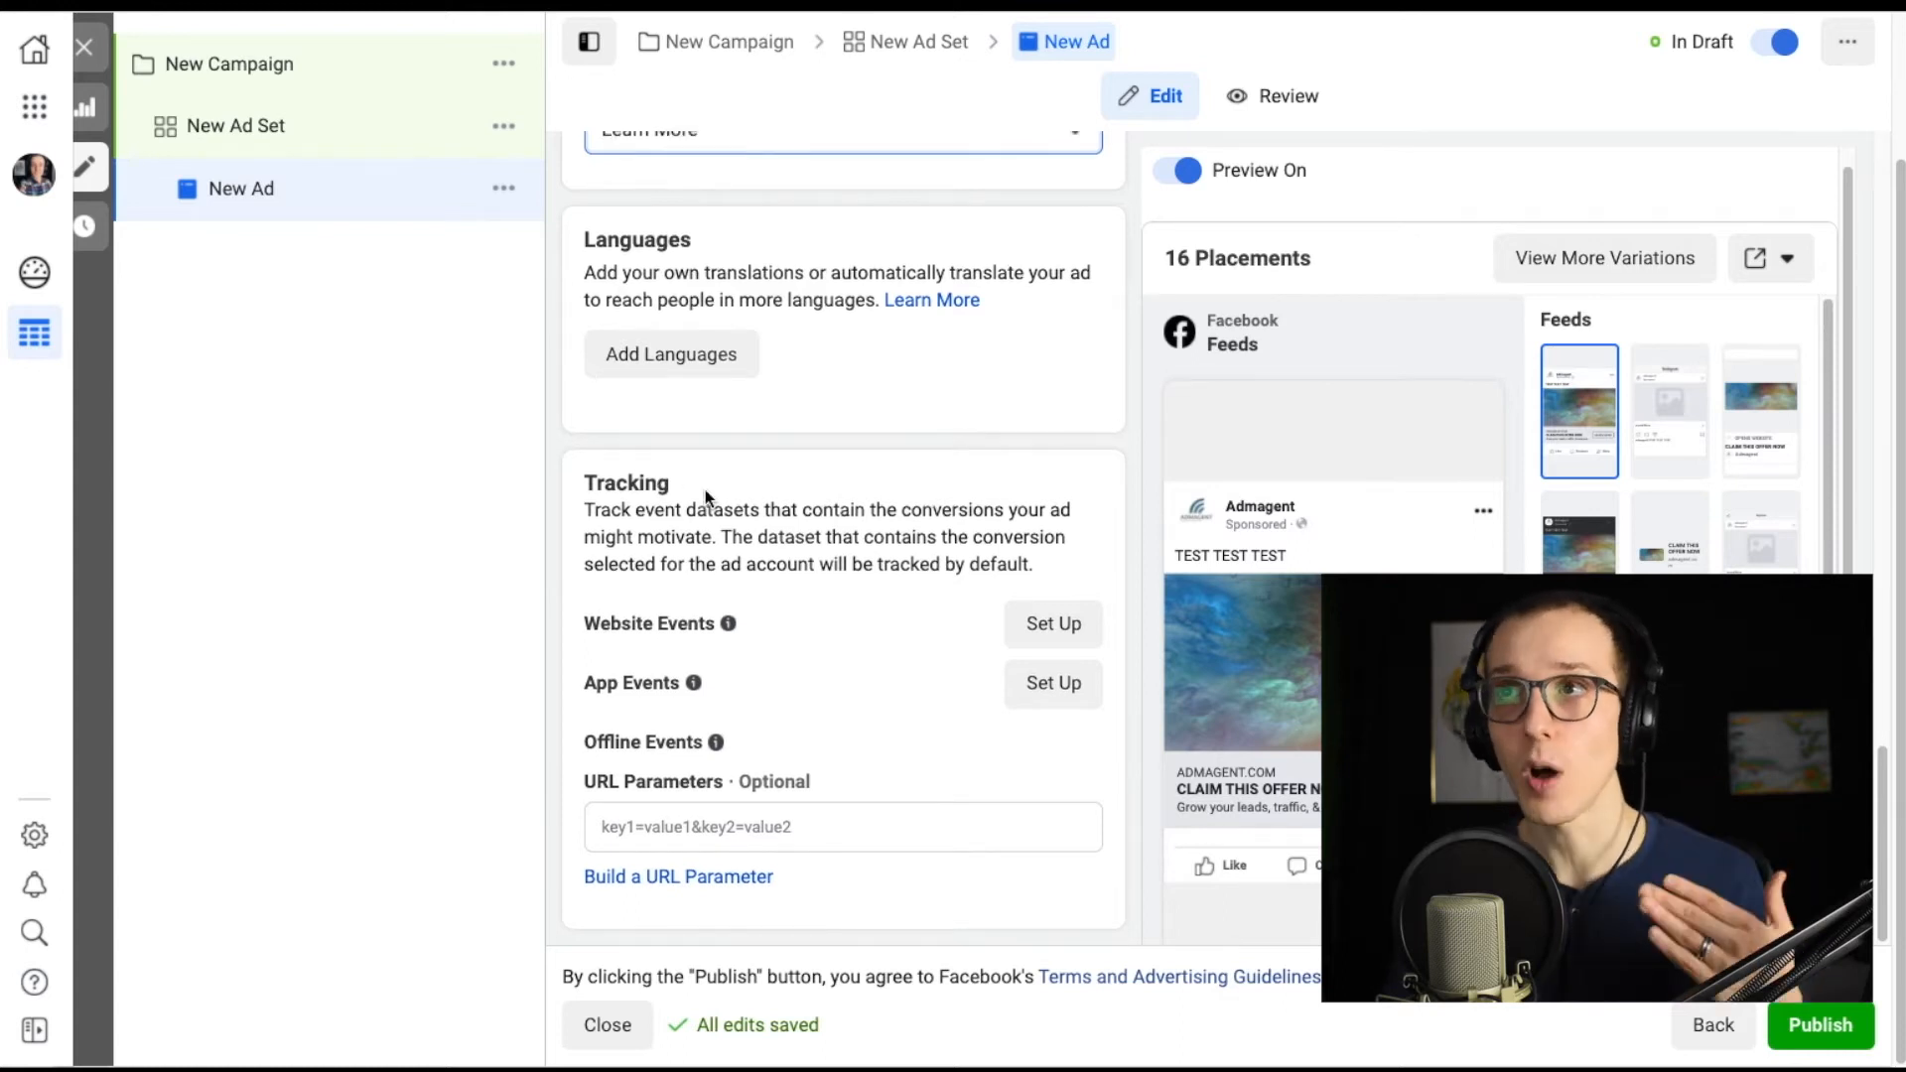
Create a new campaign with the Catalog sales objective using the Products for Big City Sportswear catalog.
{"action": "left_click", "coordinate": [86, 49]}
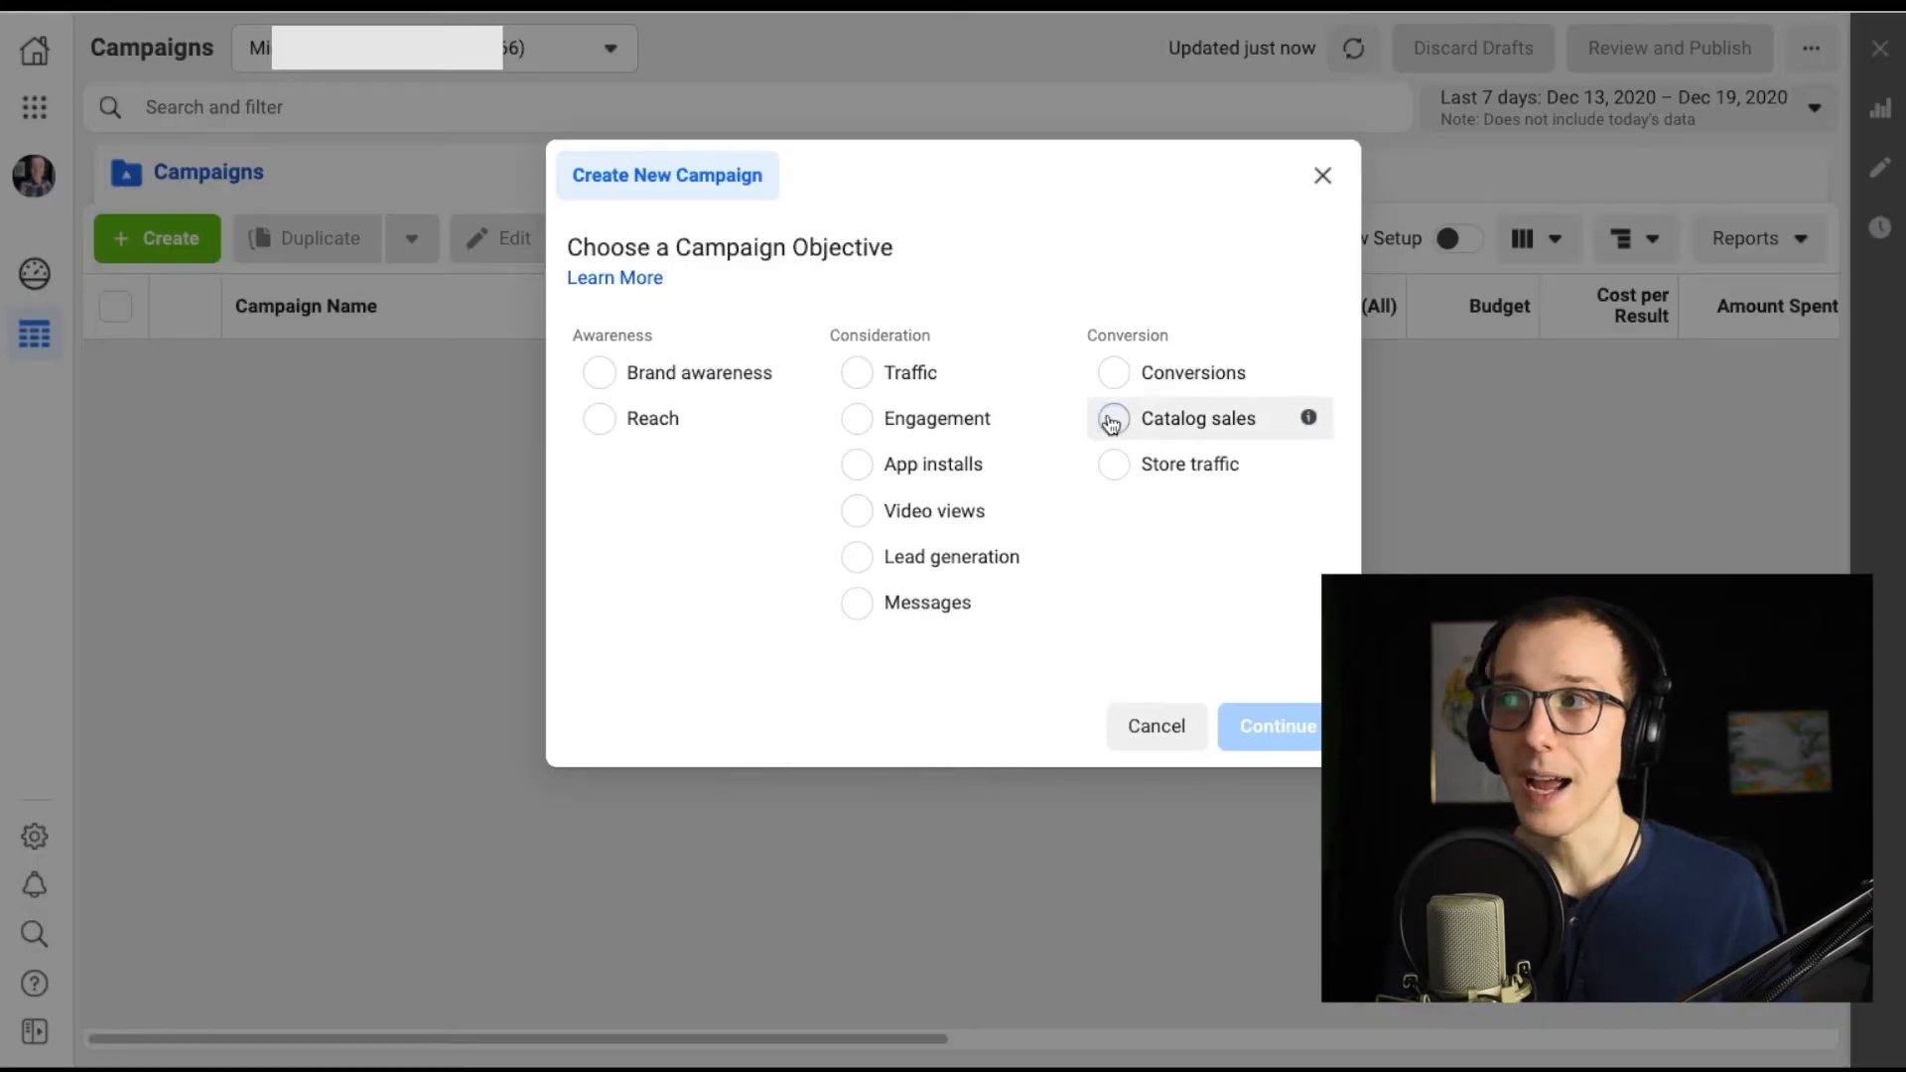
{"action": "left_click", "coordinate": [1110, 420]}
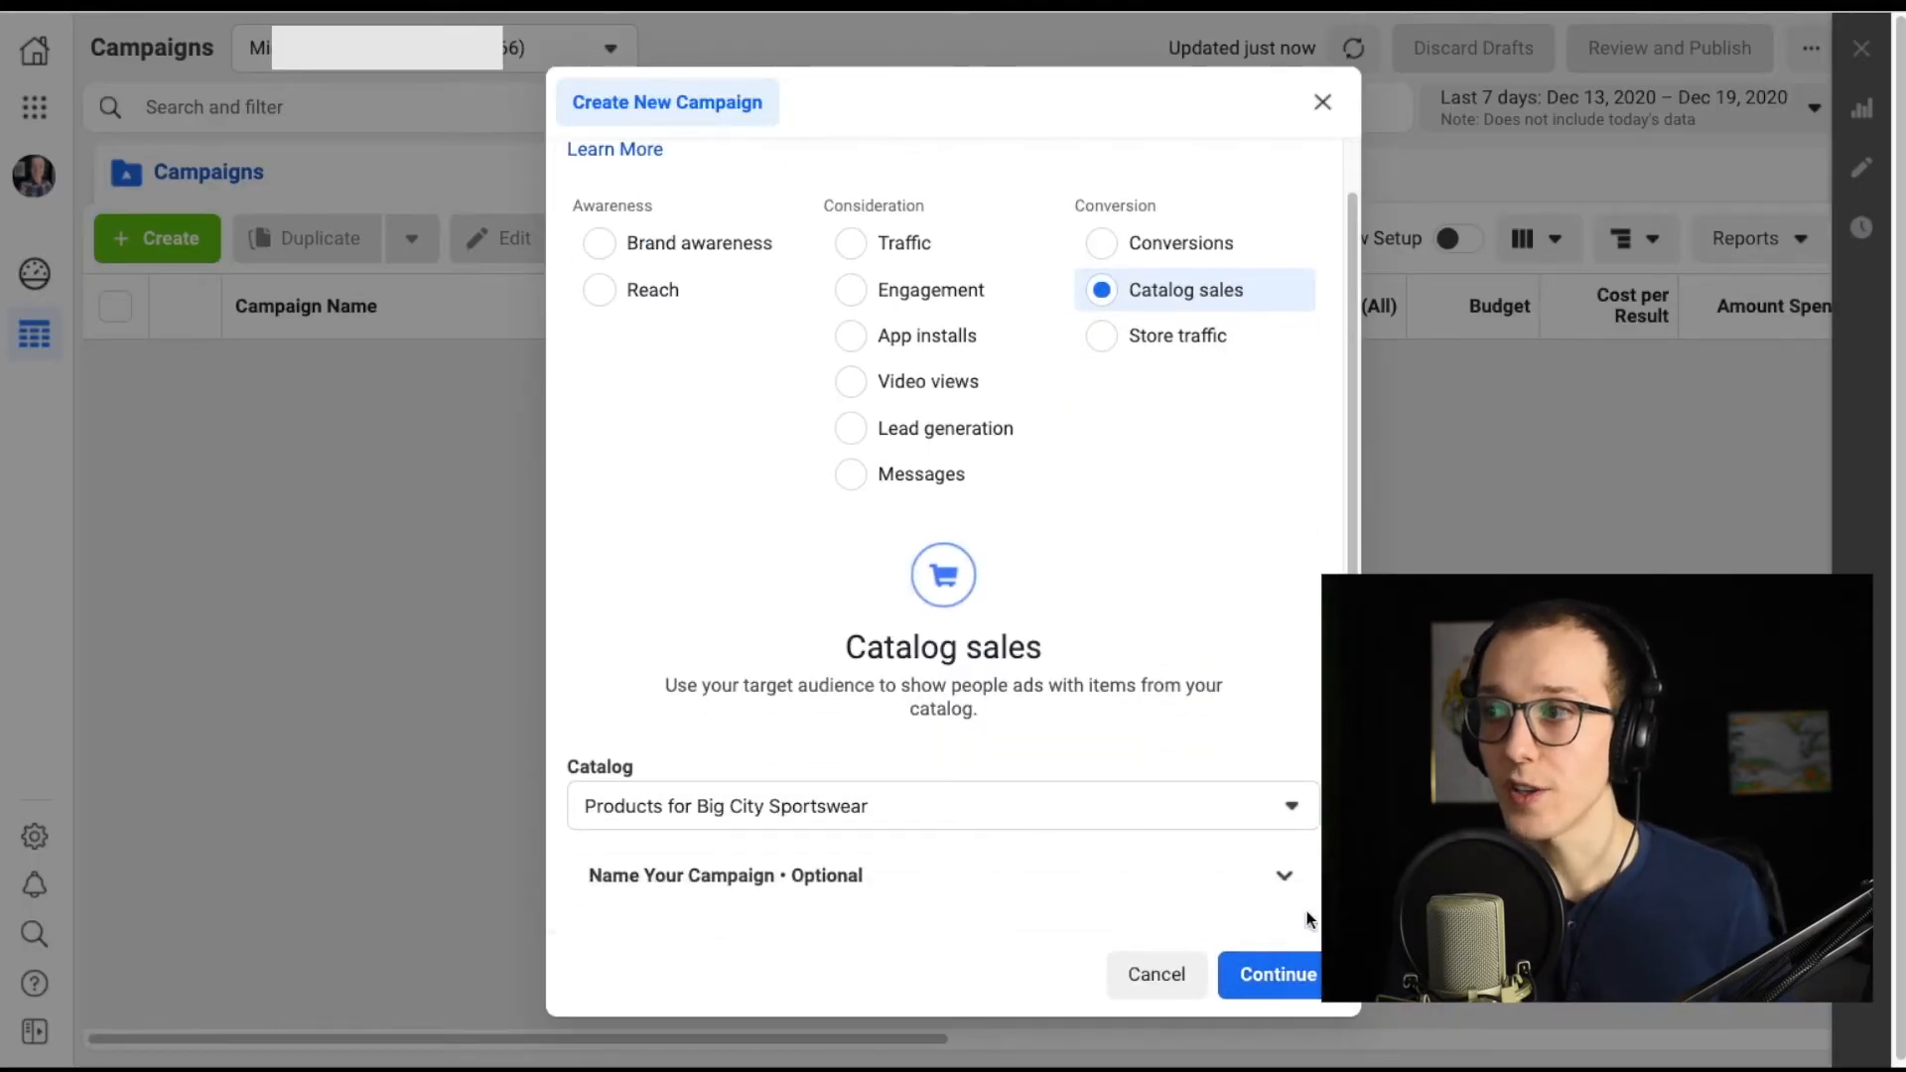
{"action": "left_click", "coordinate": [1273, 955]}
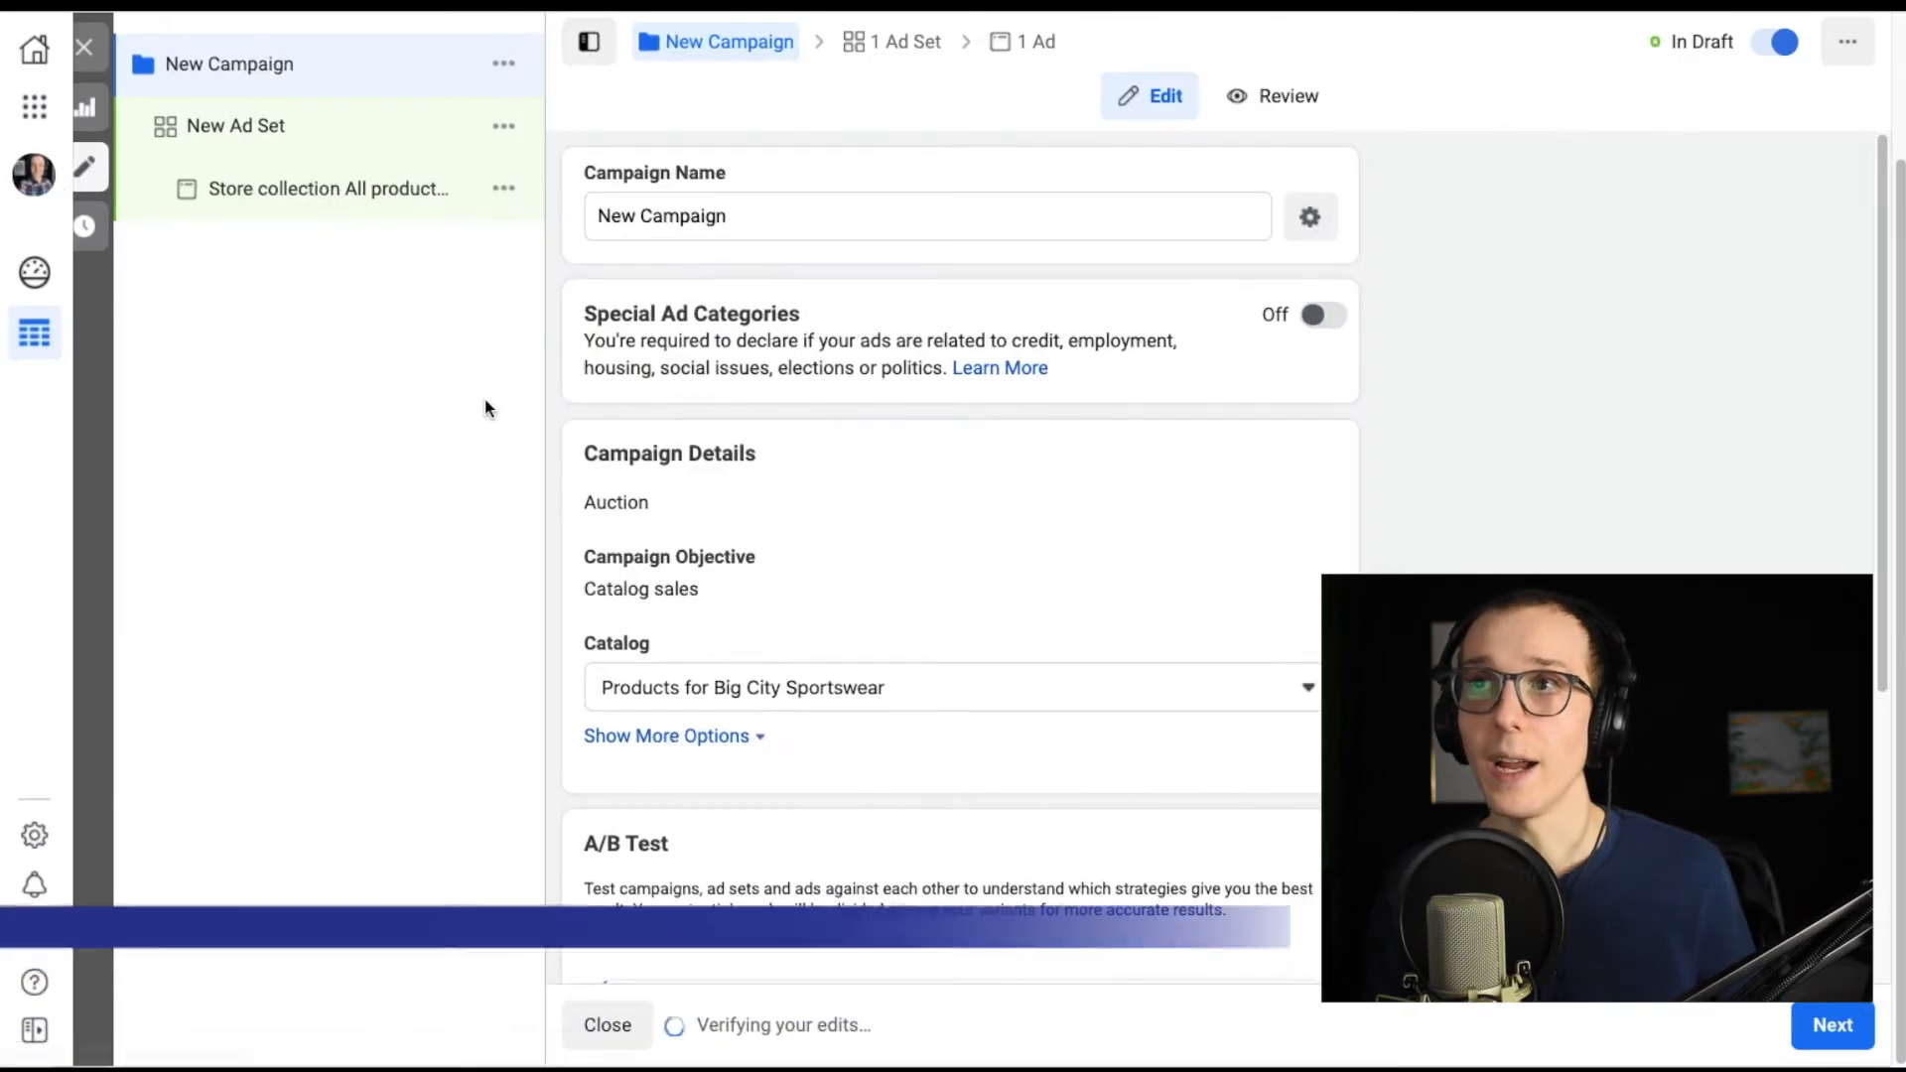
Review the catalog sales ad's identity, ad setup, media and text settings.
{"action": "left_click", "coordinate": [351, 125]}
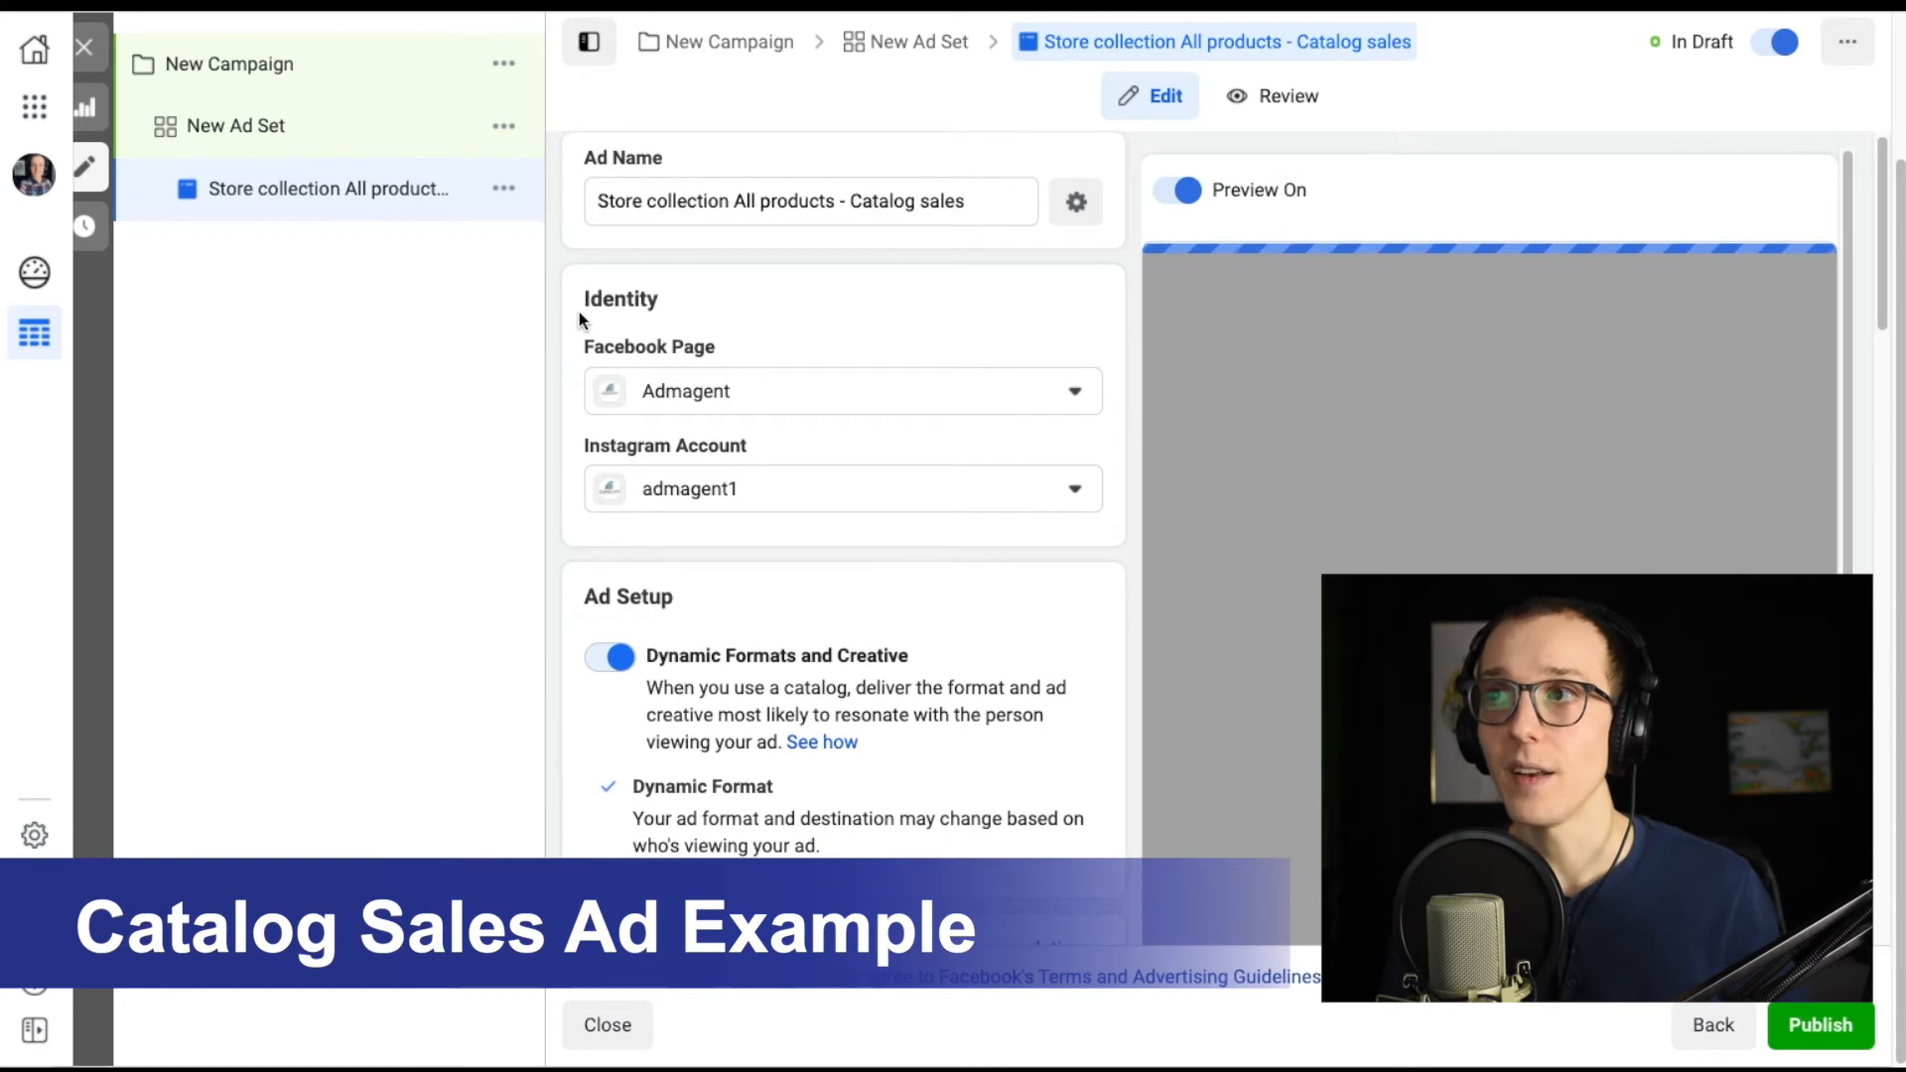
{"action": "scroll", "coordinate": [580, 312], "scroll_direction": "down", "scroll_amount": 7}
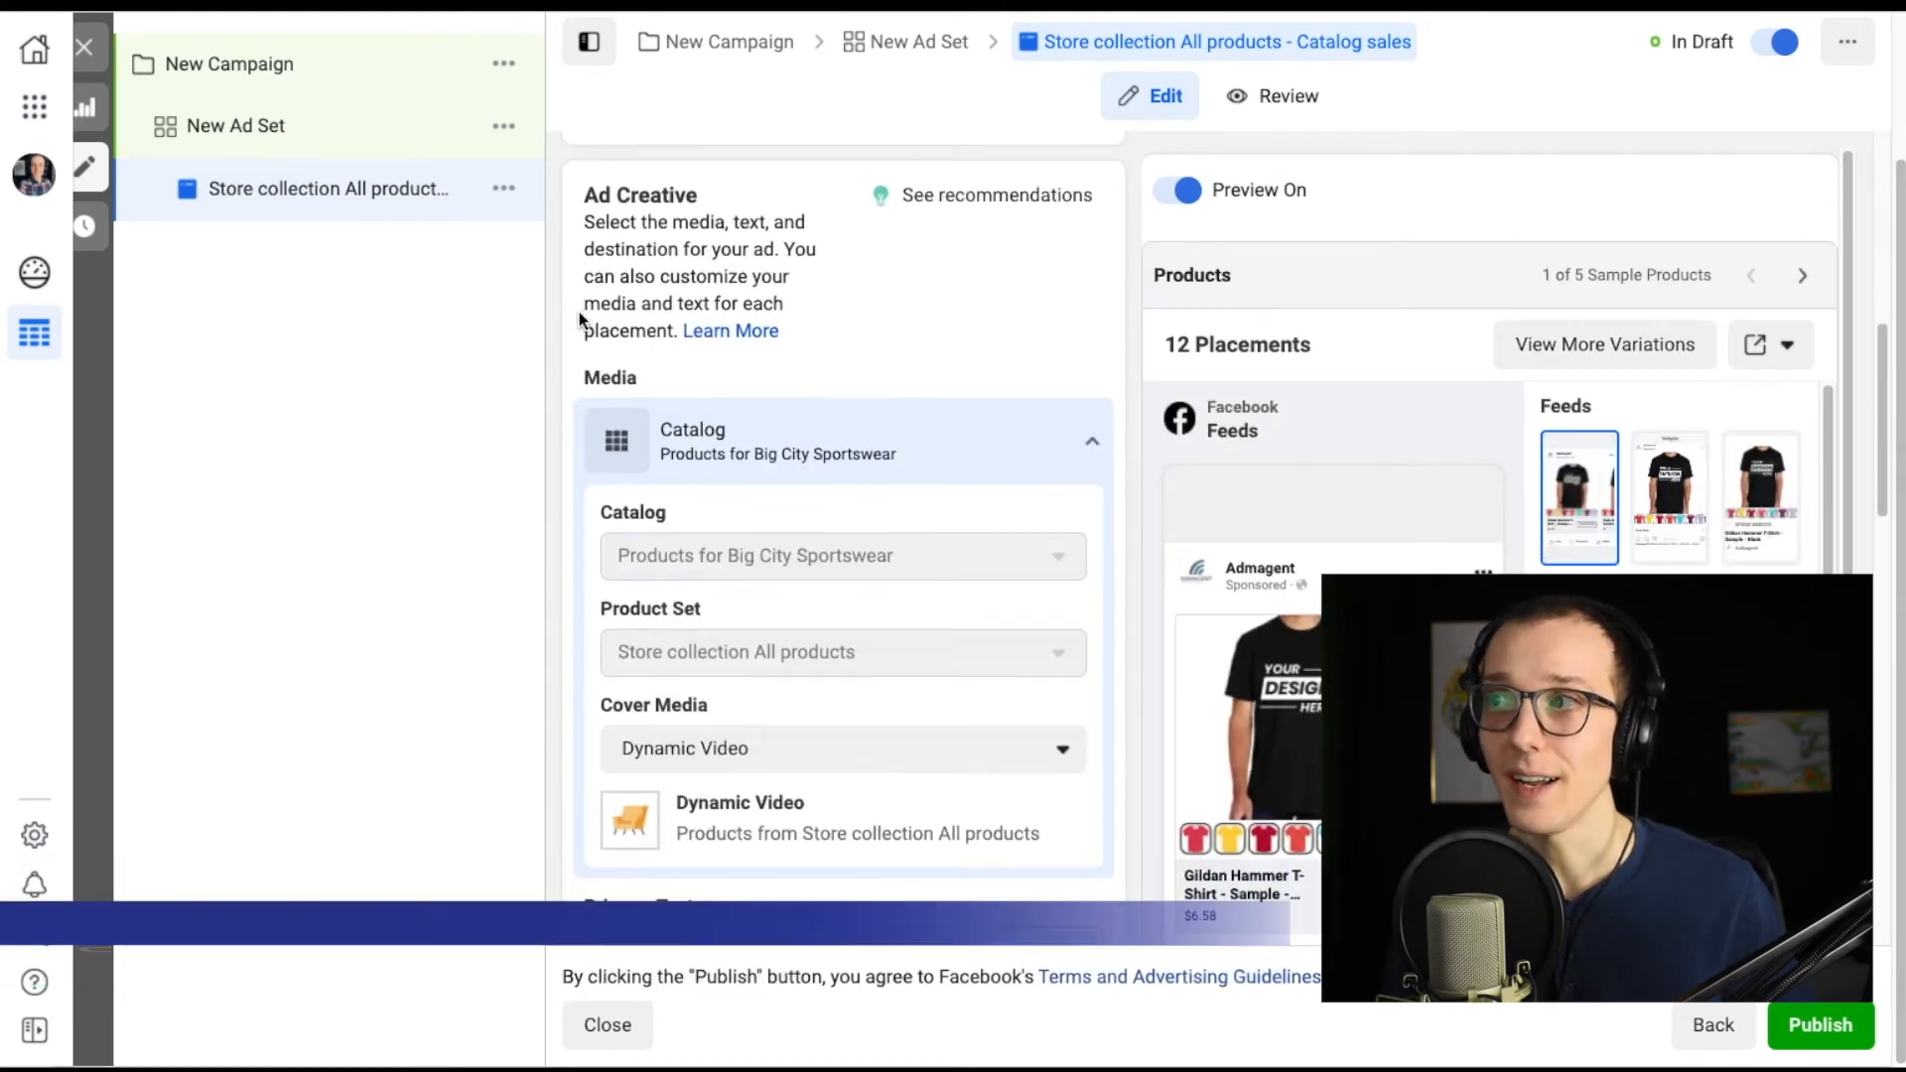
{"action": "scroll", "coordinate": [580, 311], "scroll_direction": "up", "scroll_amount": 6}
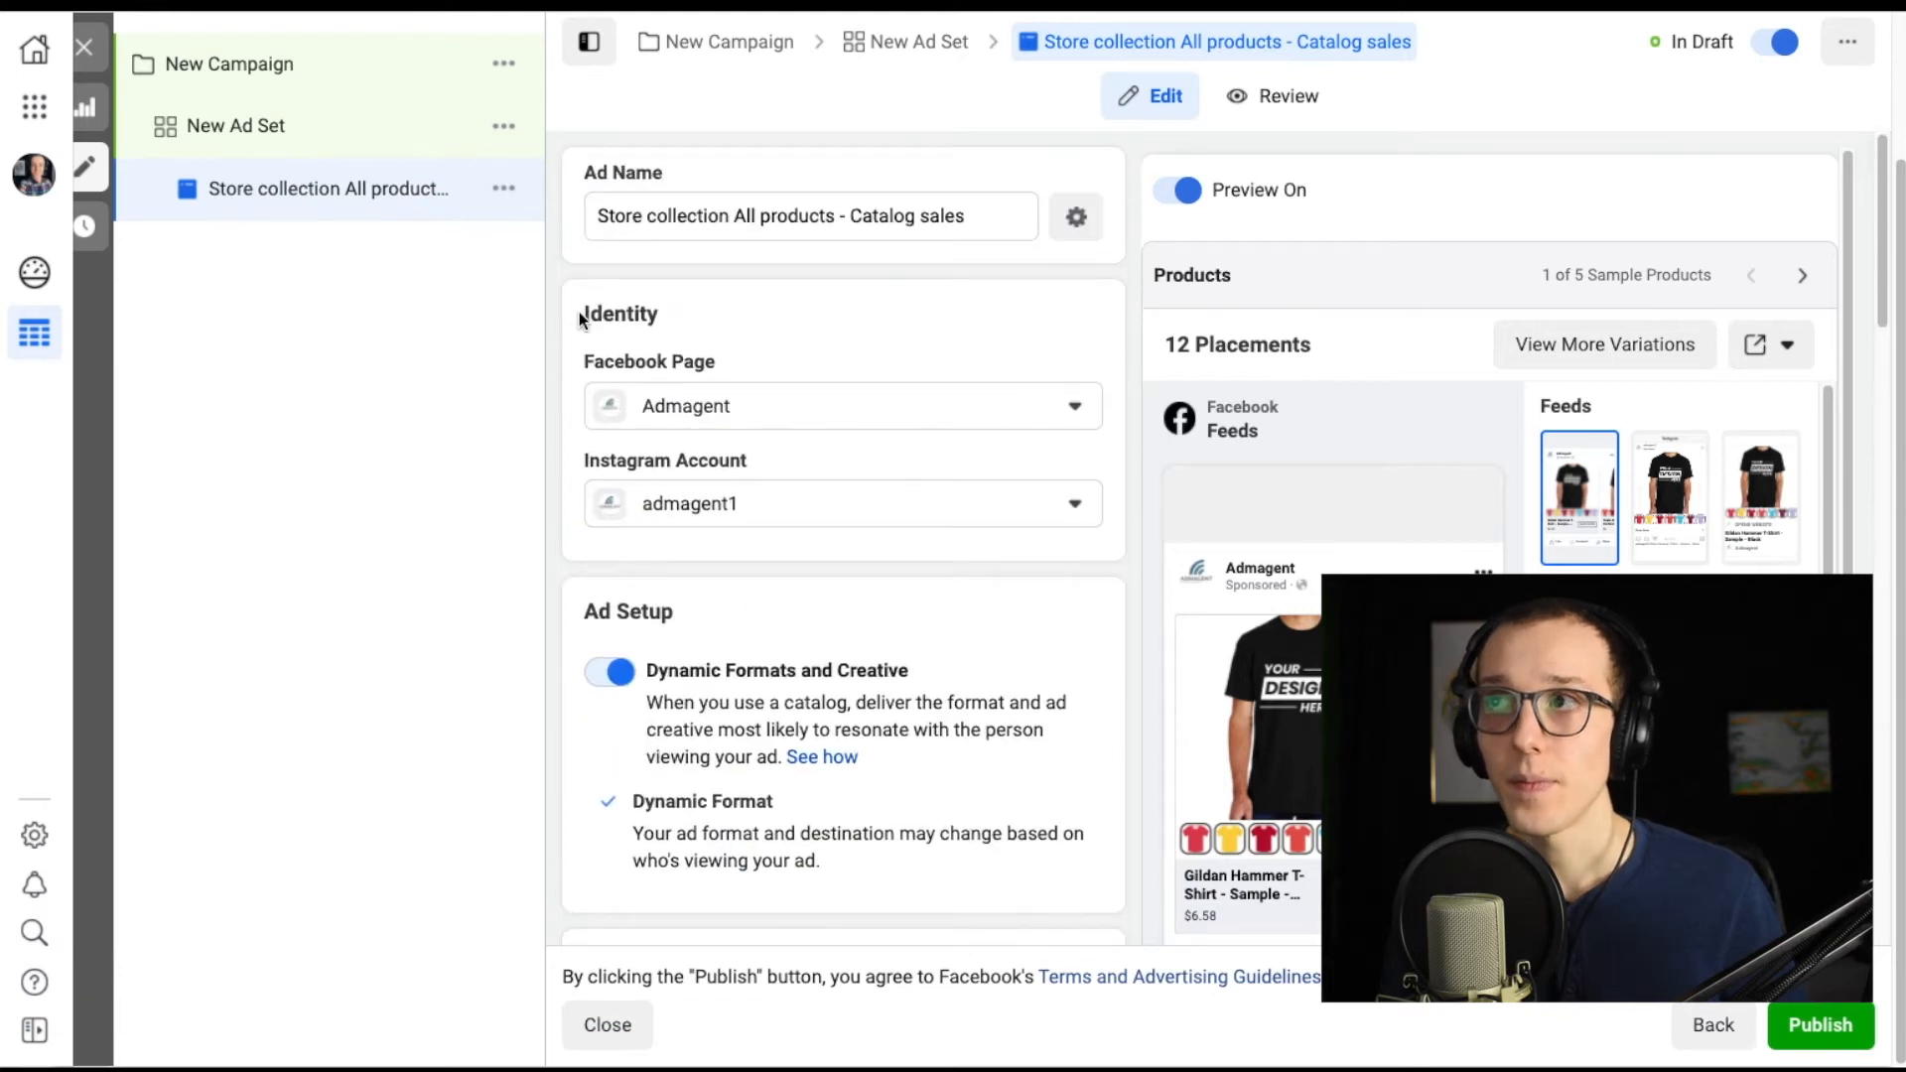
{"action": "scroll", "coordinate": [579, 312], "scroll_direction": "up", "scroll_amount": 1}
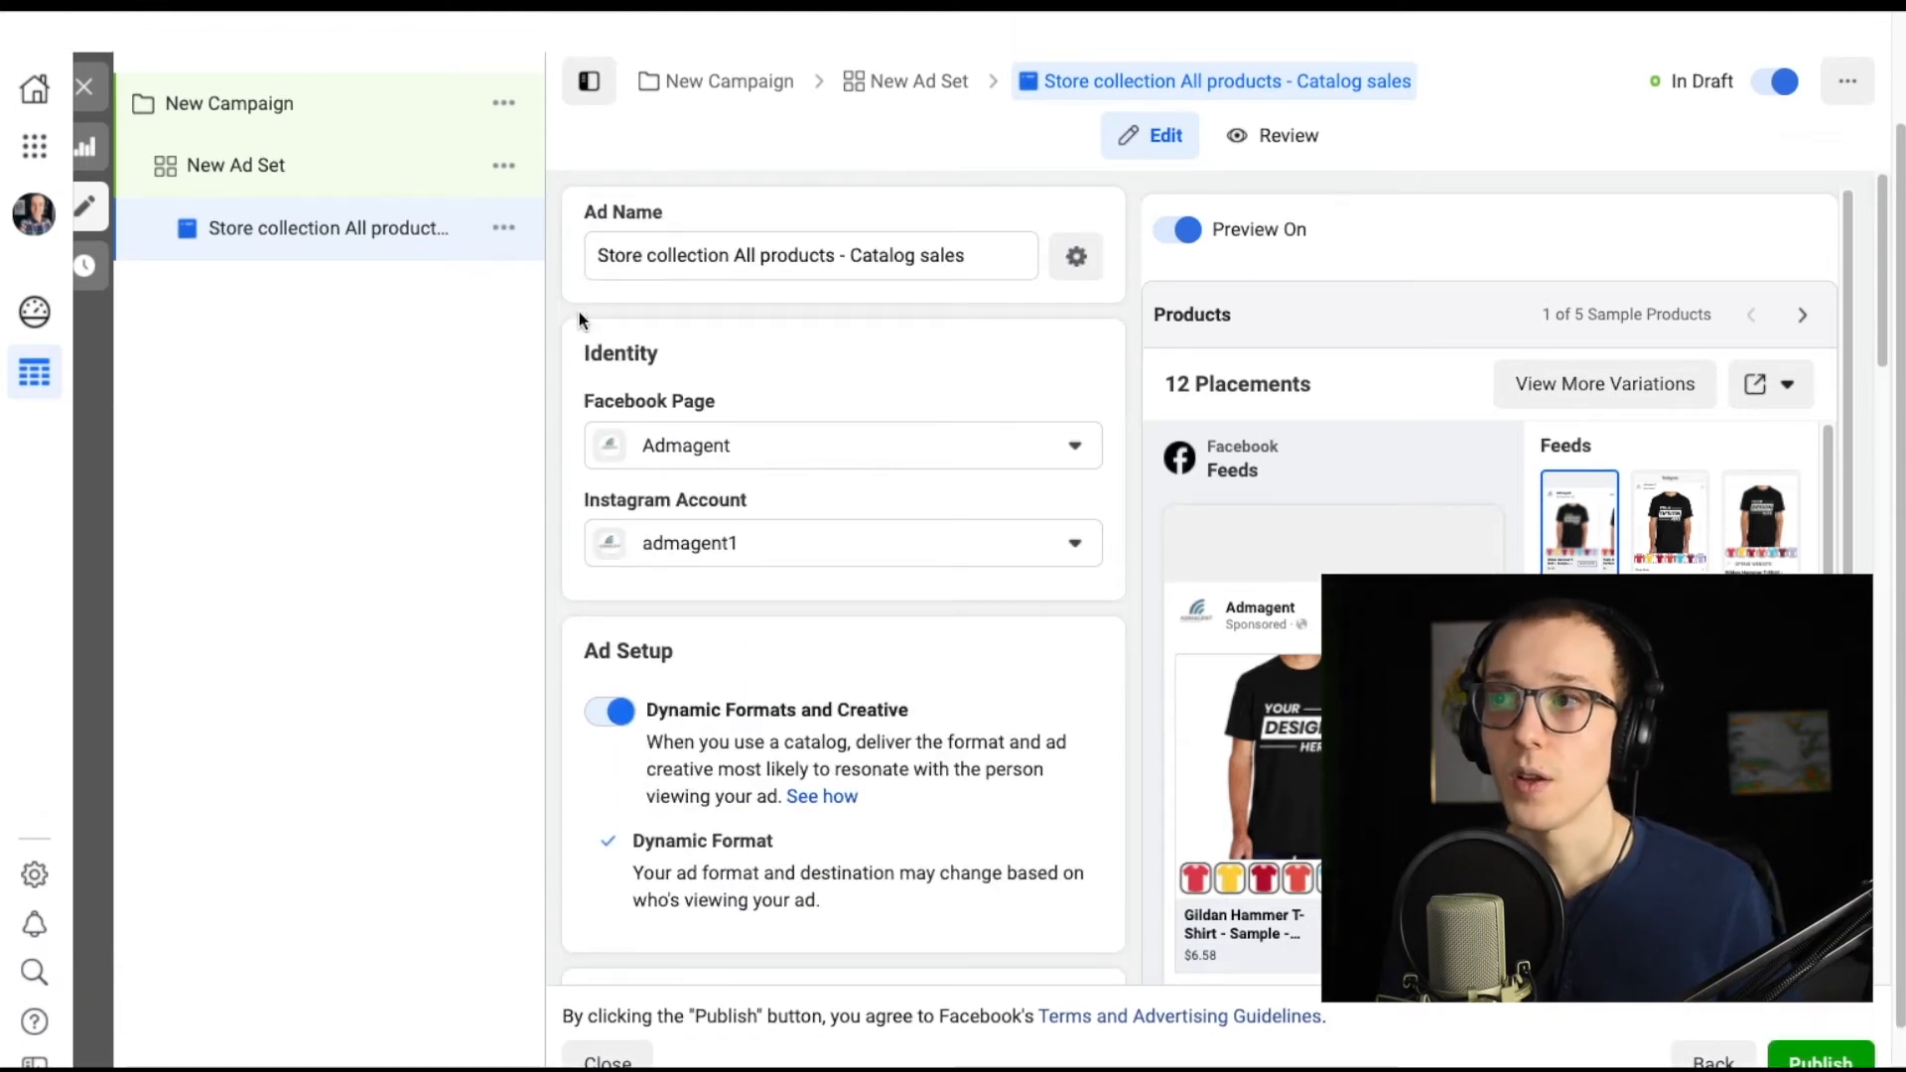
{"action": "scroll", "coordinate": [580, 312], "scroll_direction": "down", "scroll_amount": 1}
{"action": "scroll", "coordinate": [580, 311], "scroll_direction": "down", "scroll_amount": 4}
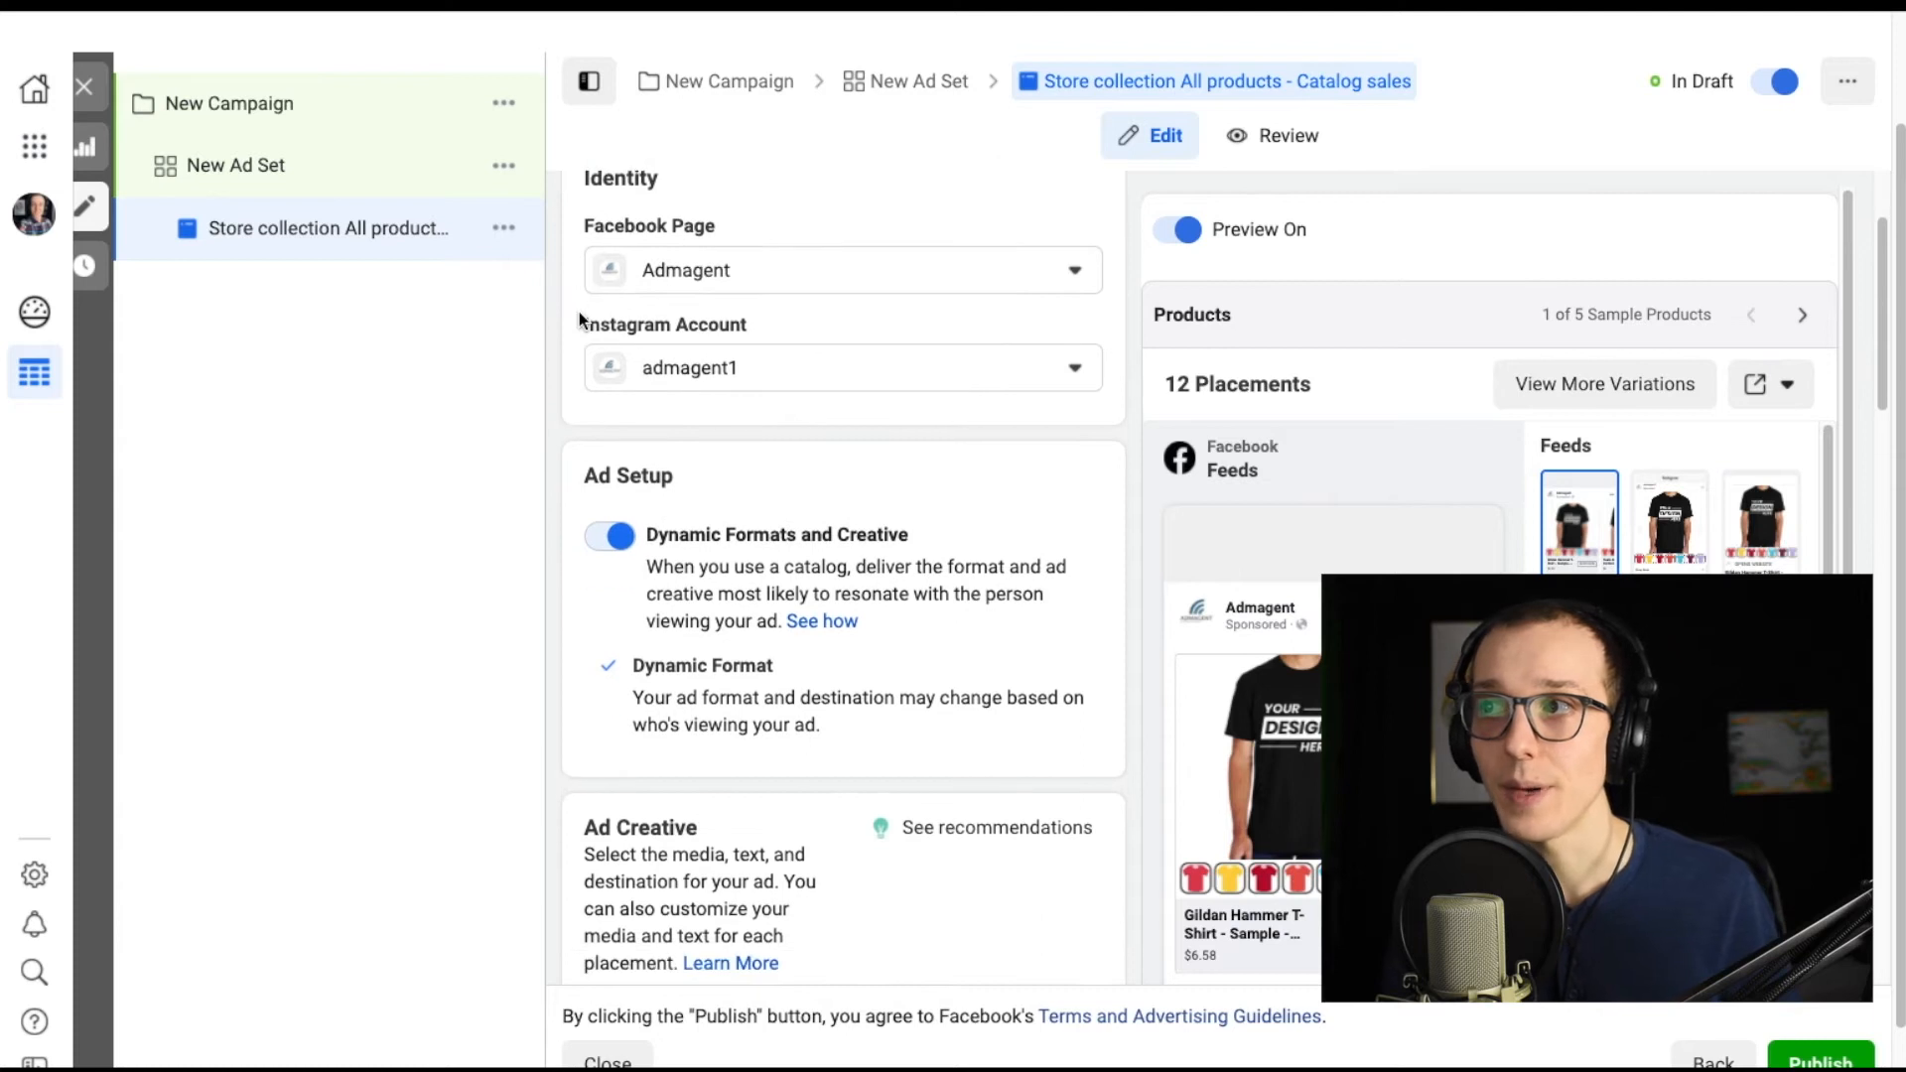
{"action": "scroll", "coordinate": [580, 315], "scroll_direction": "up", "scroll_amount": 2}
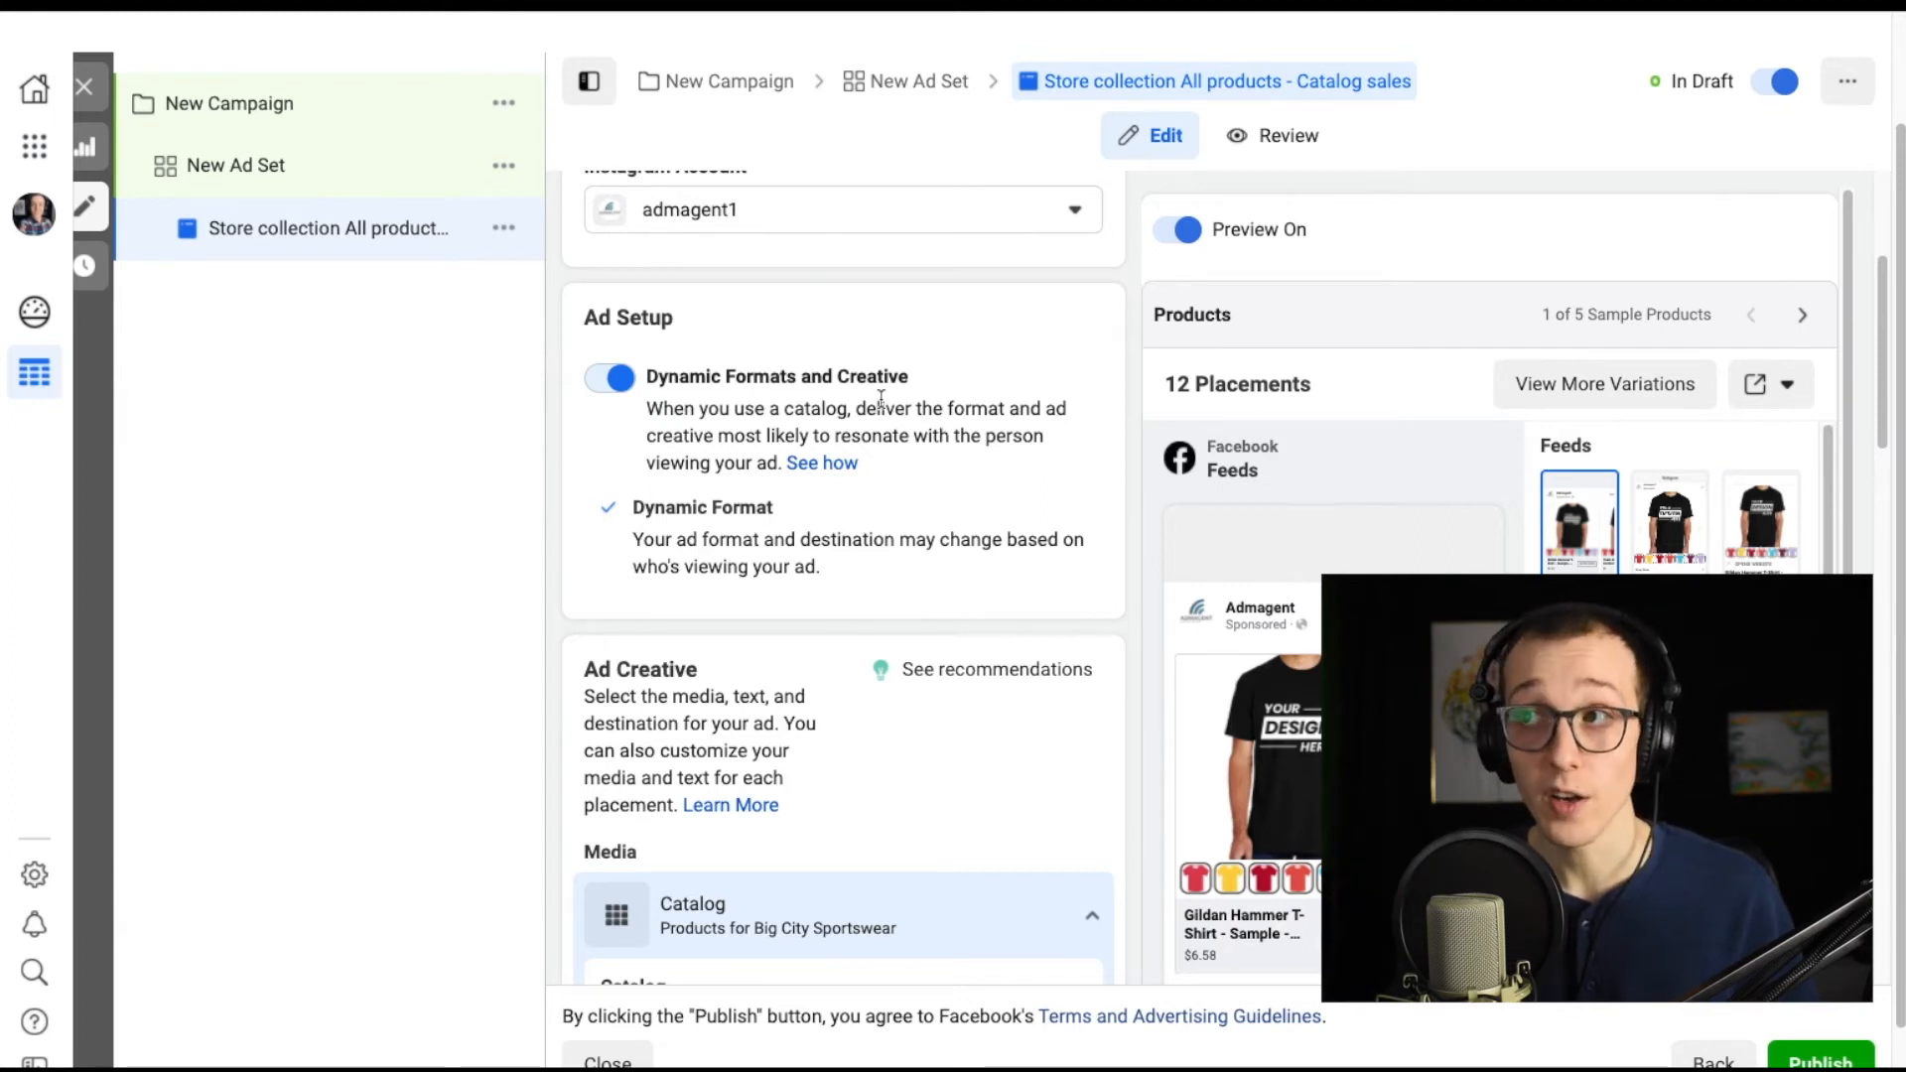
{"action": "scroll", "coordinate": [880, 398], "scroll_direction": "down", "scroll_amount": 10}
{"action": "scroll", "coordinate": [1112, 507], "scroll_direction": "down", "scroll_amount": 2}
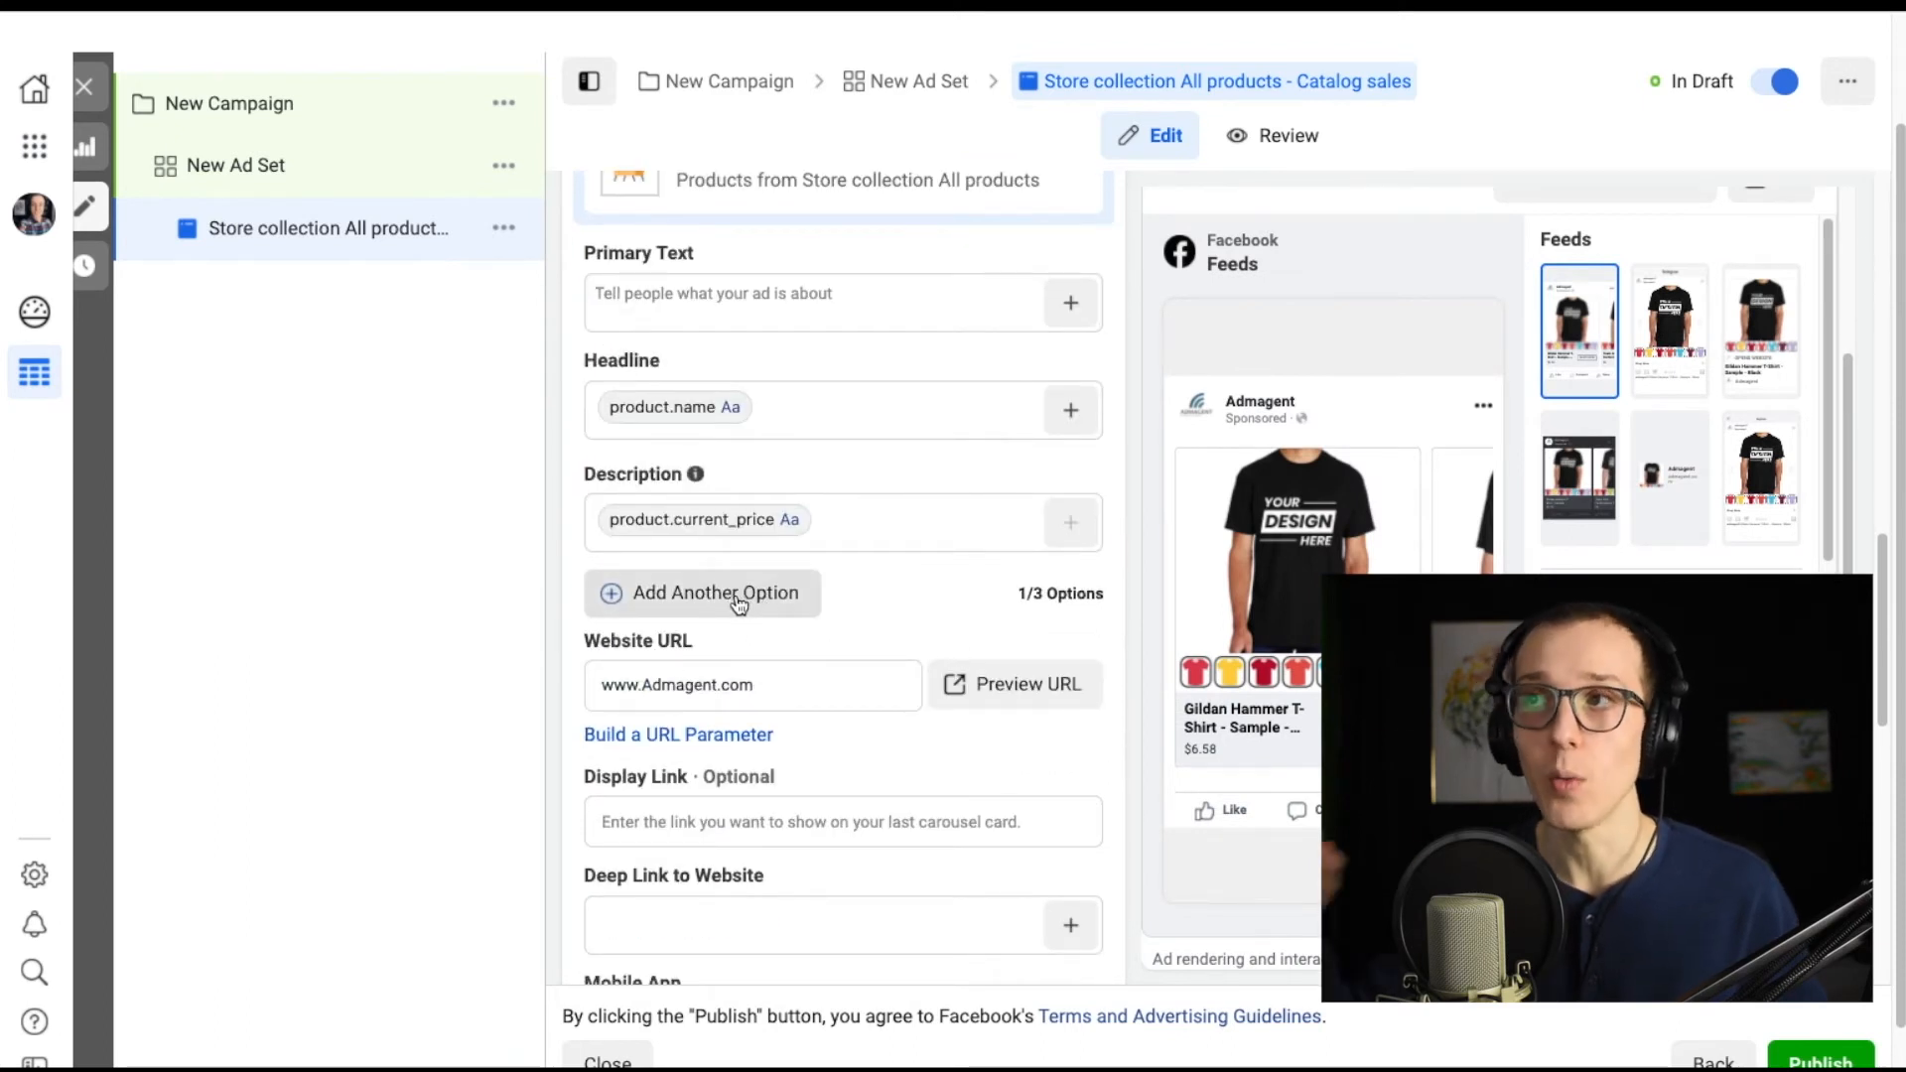
{"action": "scroll", "coordinate": [1105, 585], "scroll_direction": "up", "scroll_amount": 8}
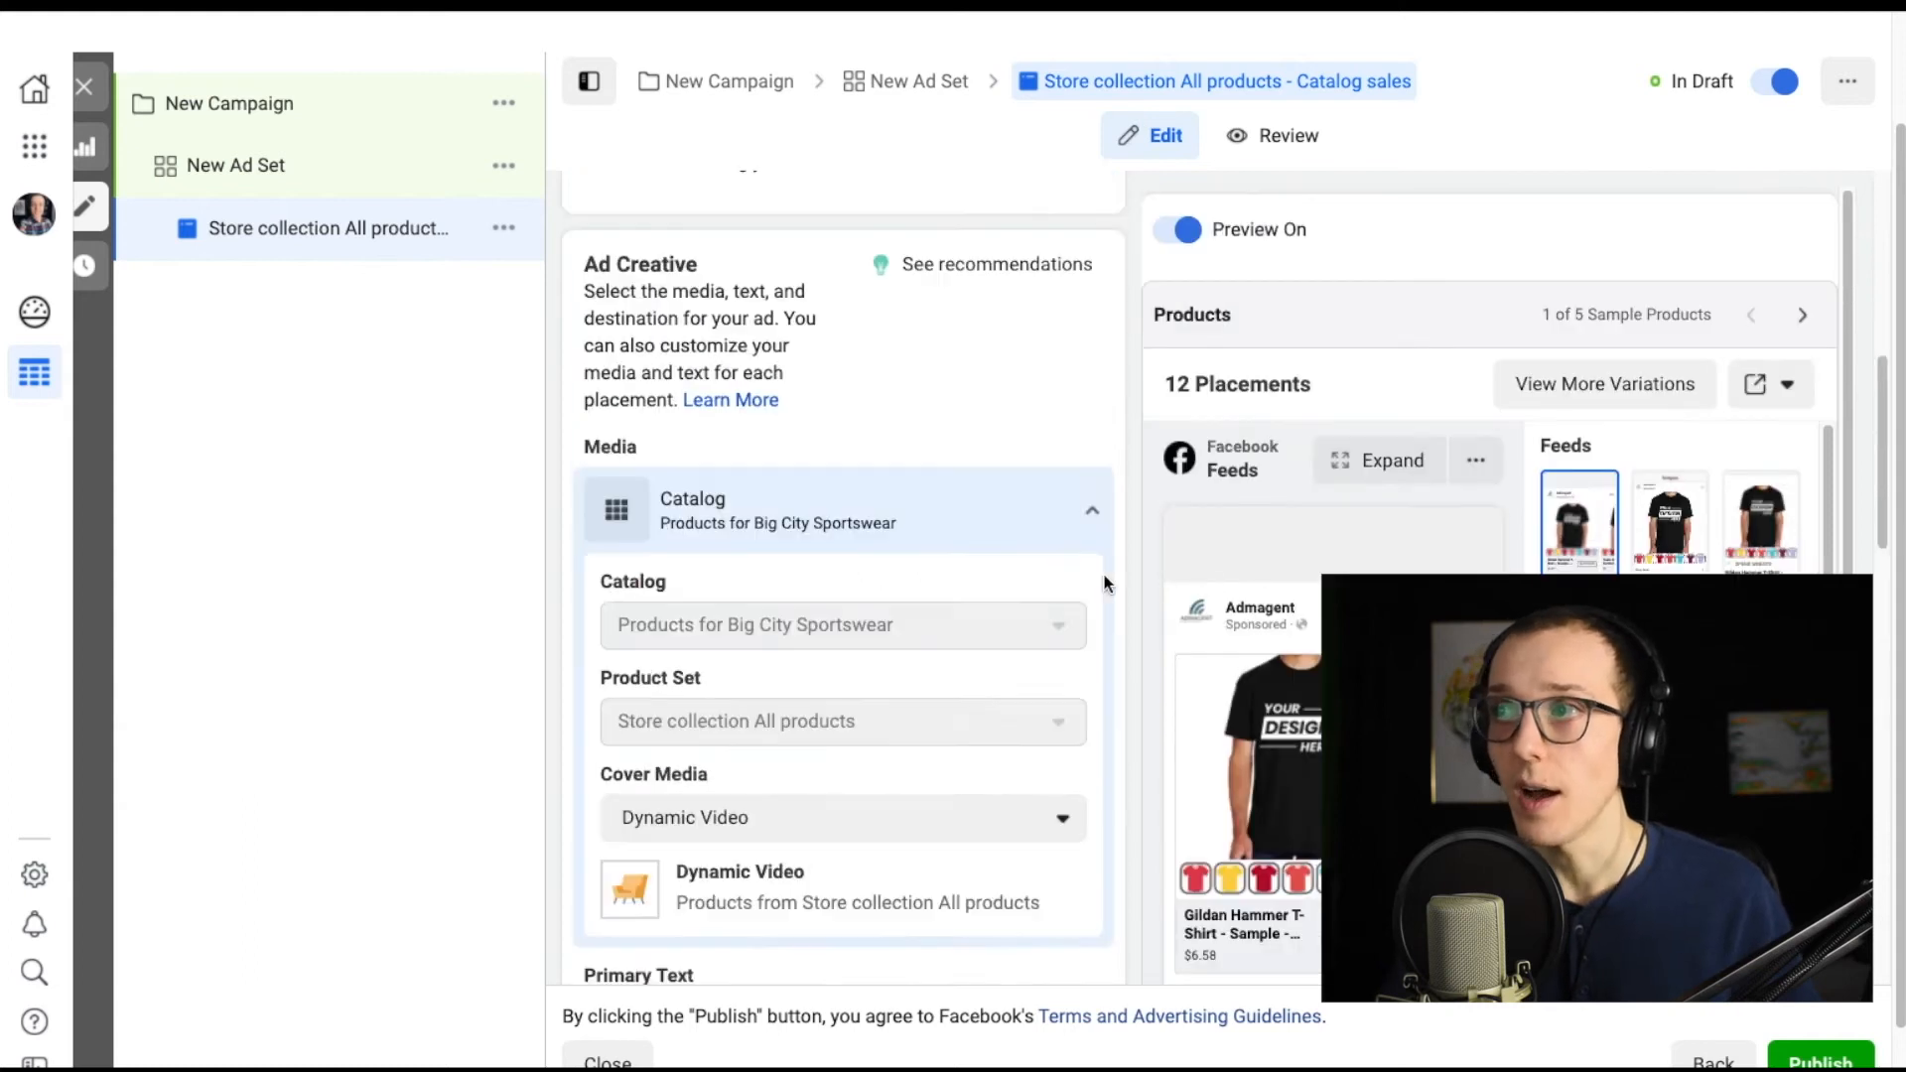
{"action": "scroll", "coordinate": [1105, 586], "scroll_direction": "up", "scroll_amount": 4}
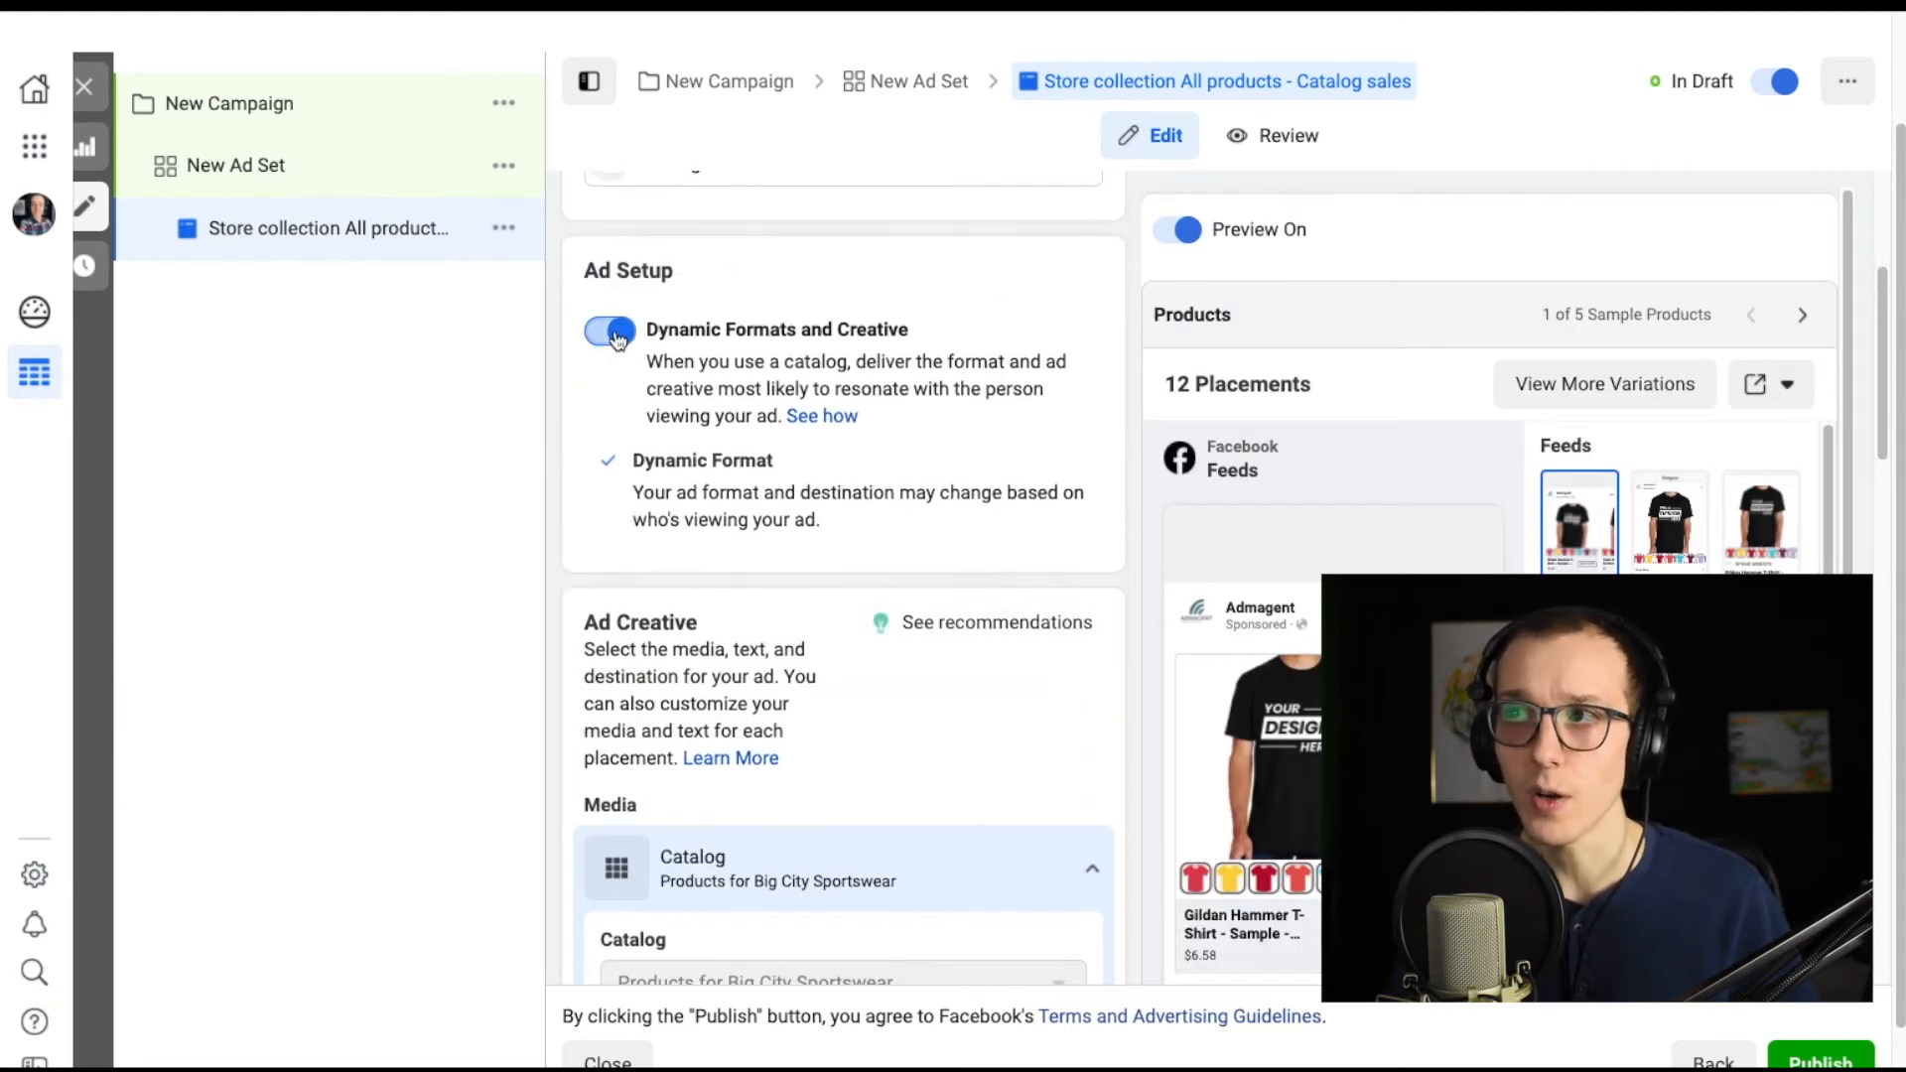
Turn off Dynamic Formats and Creative for the catalog sales ad.
{"action": "left_click", "coordinate": [613, 332]}
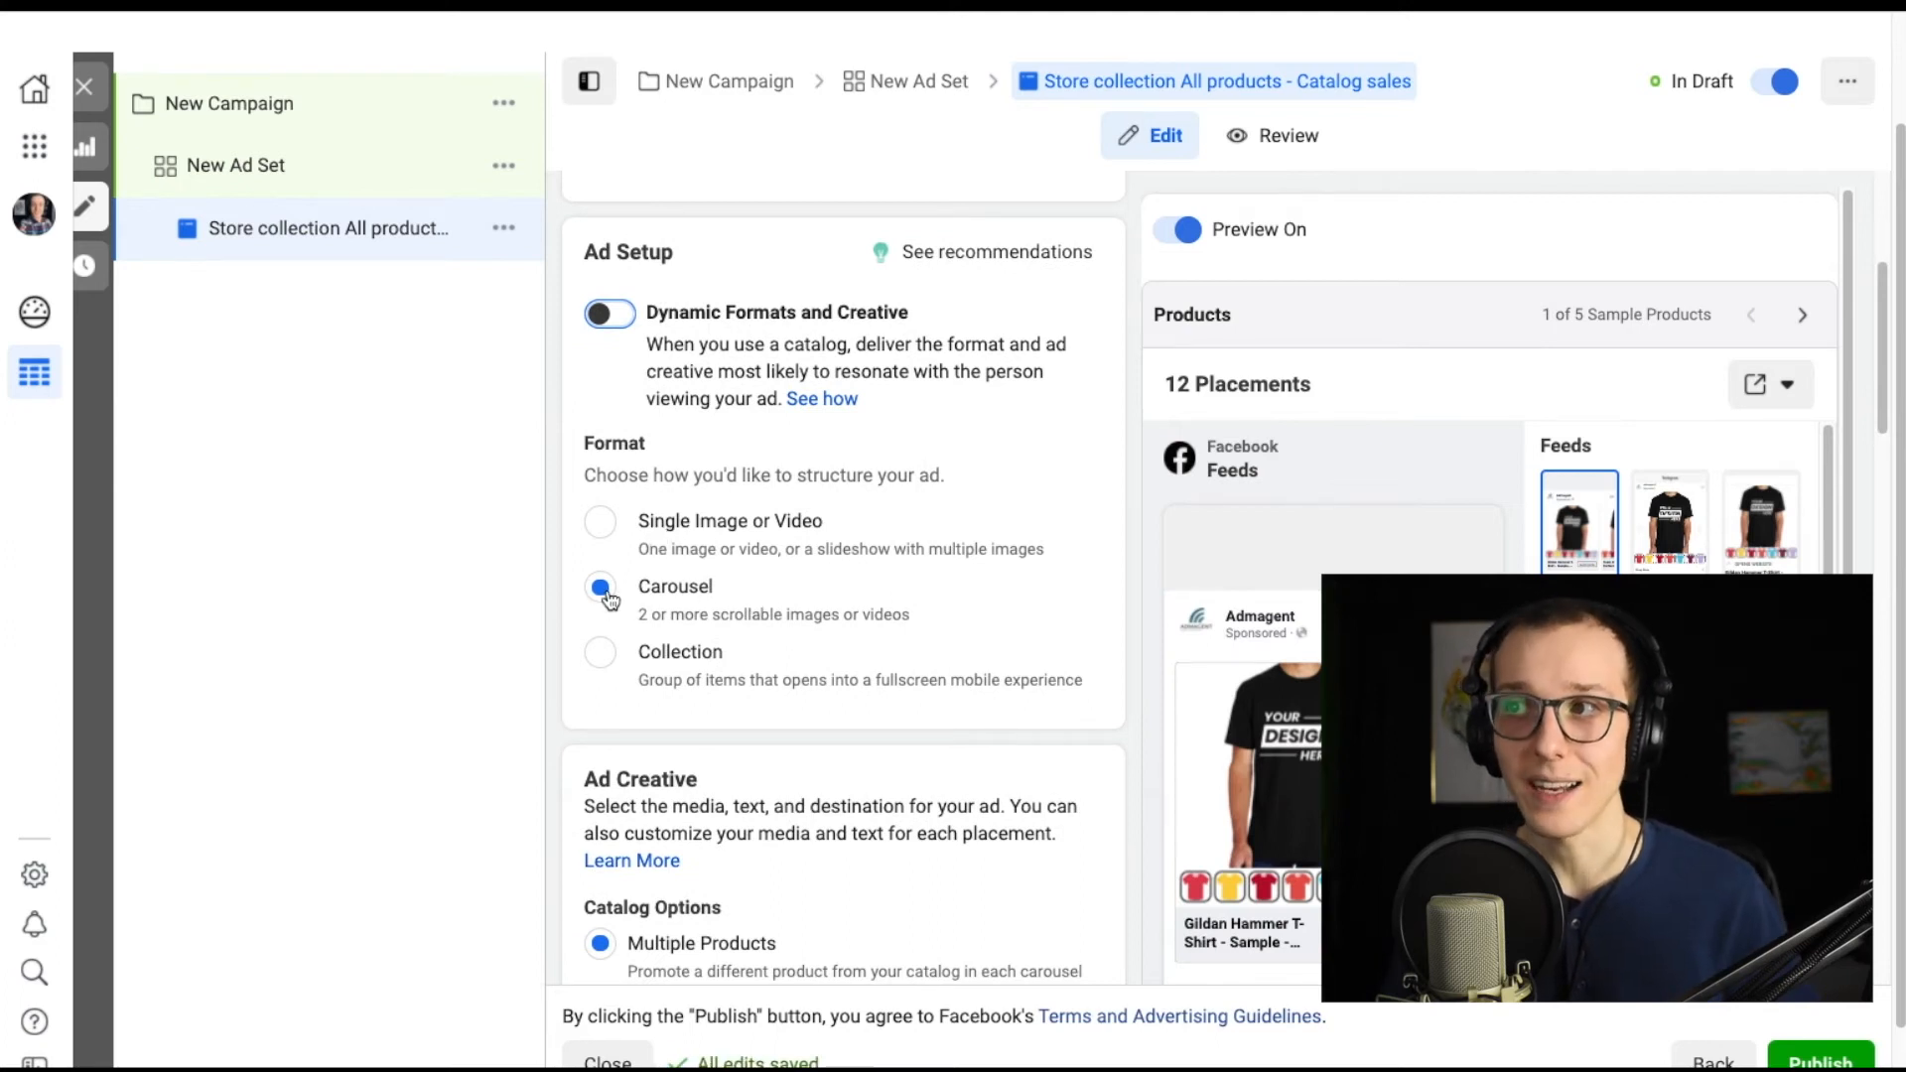
{"action": "scroll", "coordinate": [992, 655], "scroll_direction": "up", "scroll_amount": 3}
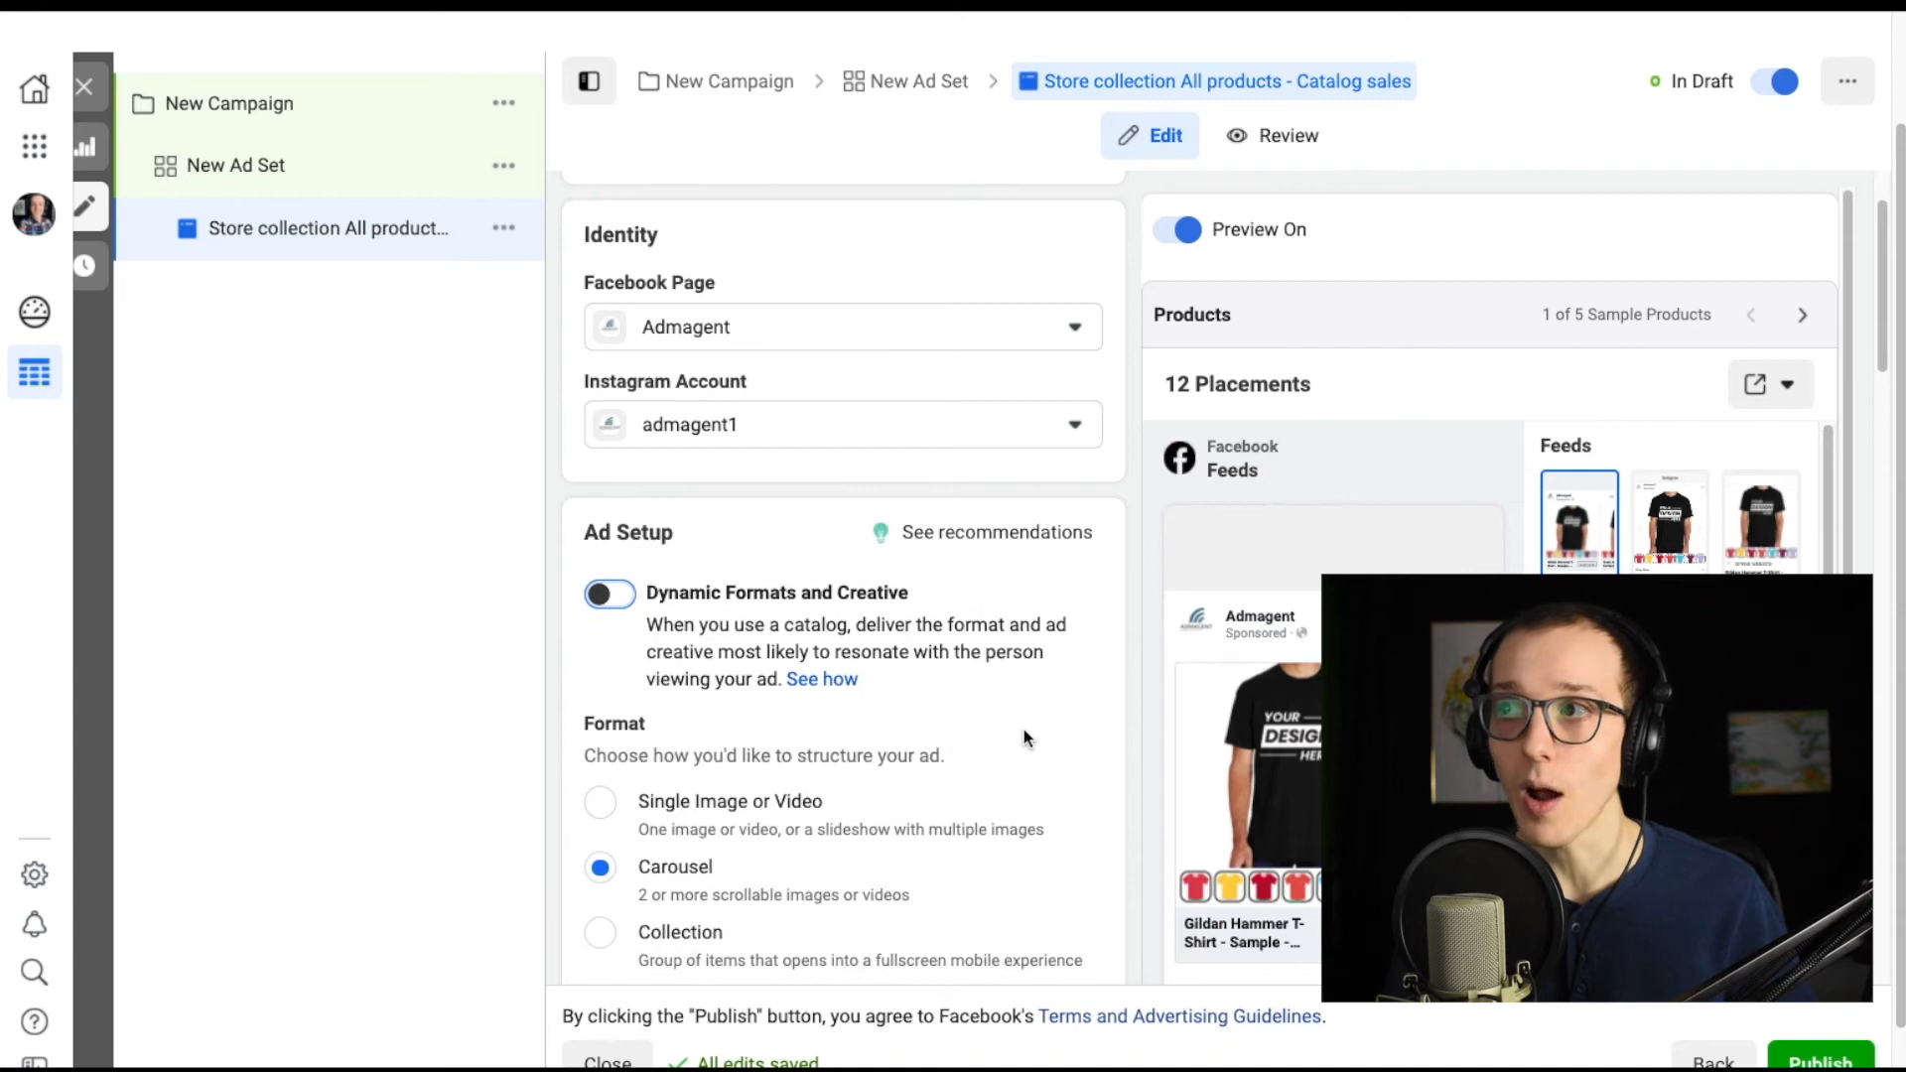
{"action": "scroll", "coordinate": [1052, 744], "scroll_direction": "down", "scroll_amount": 3}
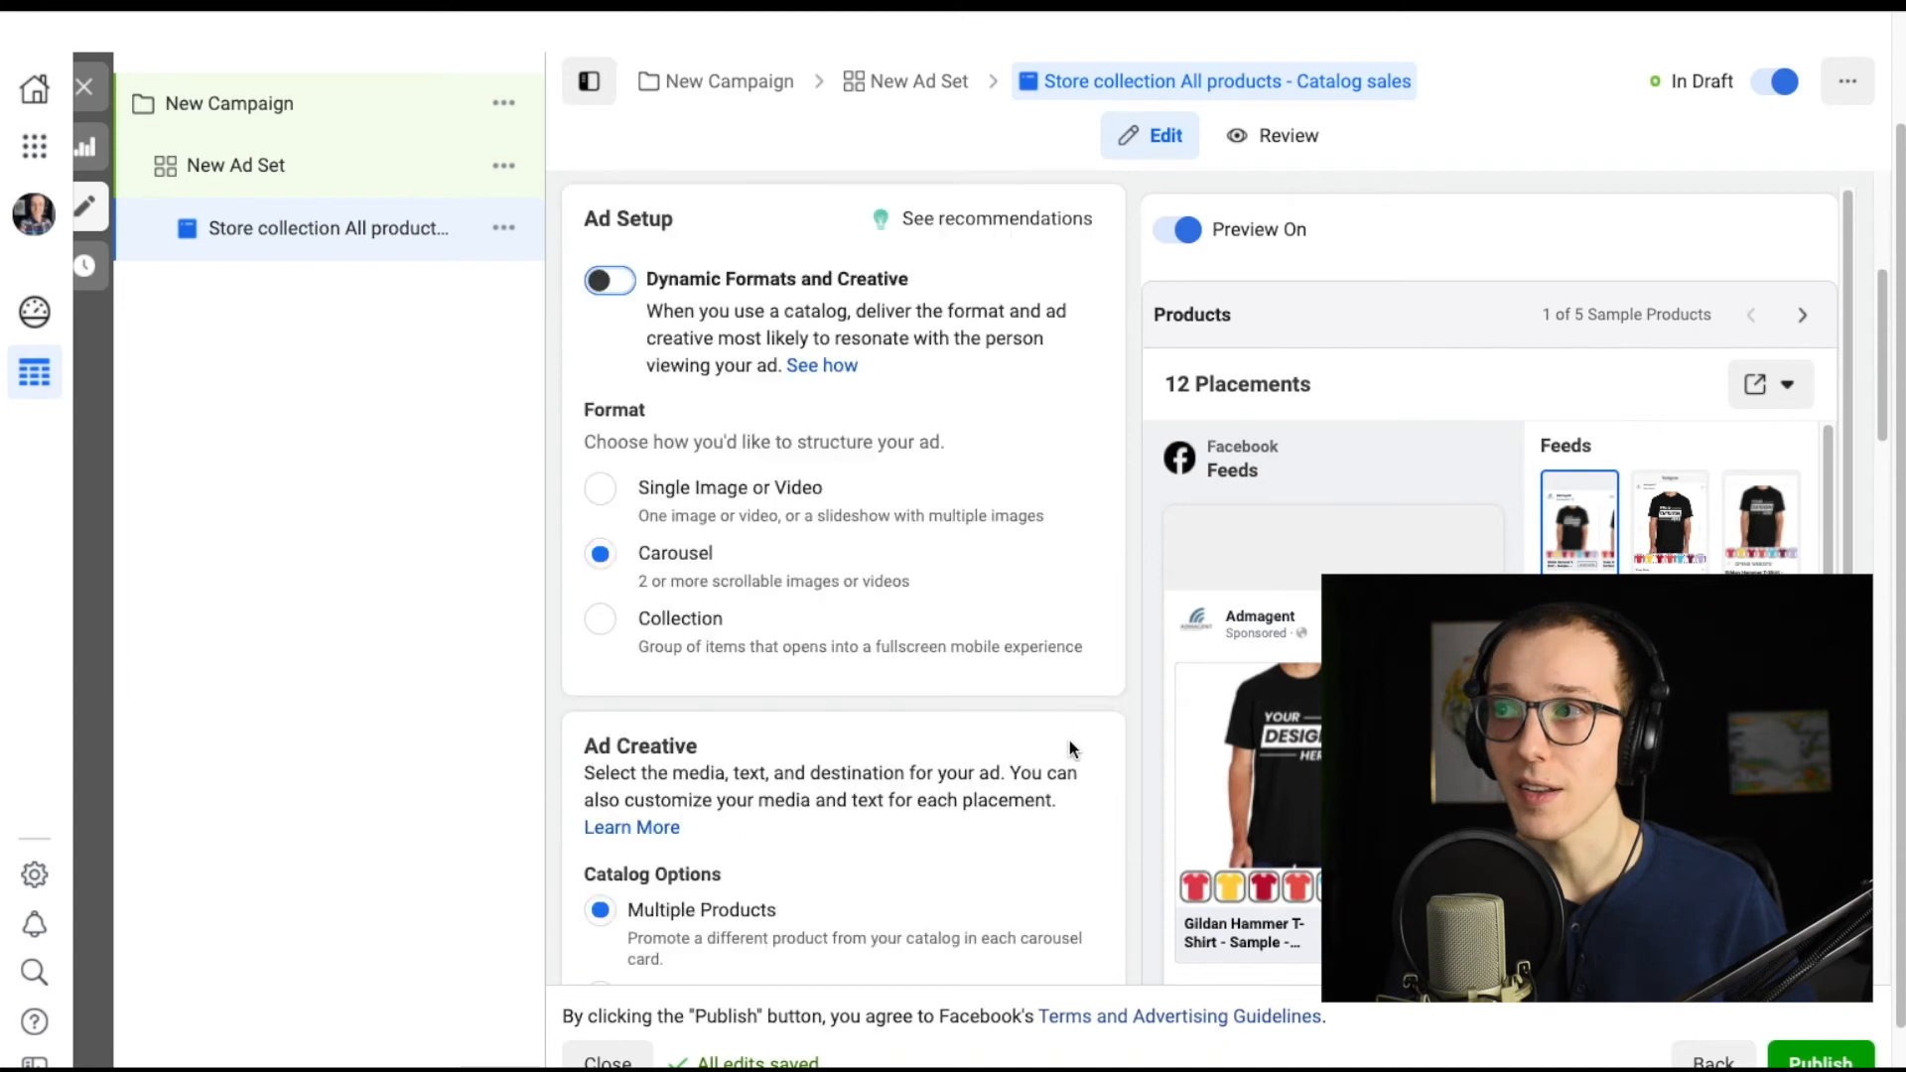
Change the ad set's product set to All Products 2020 Remarketing.
{"action": "left_click", "coordinate": [340, 158]}
{"action": "left_click", "coordinate": [889, 496]}
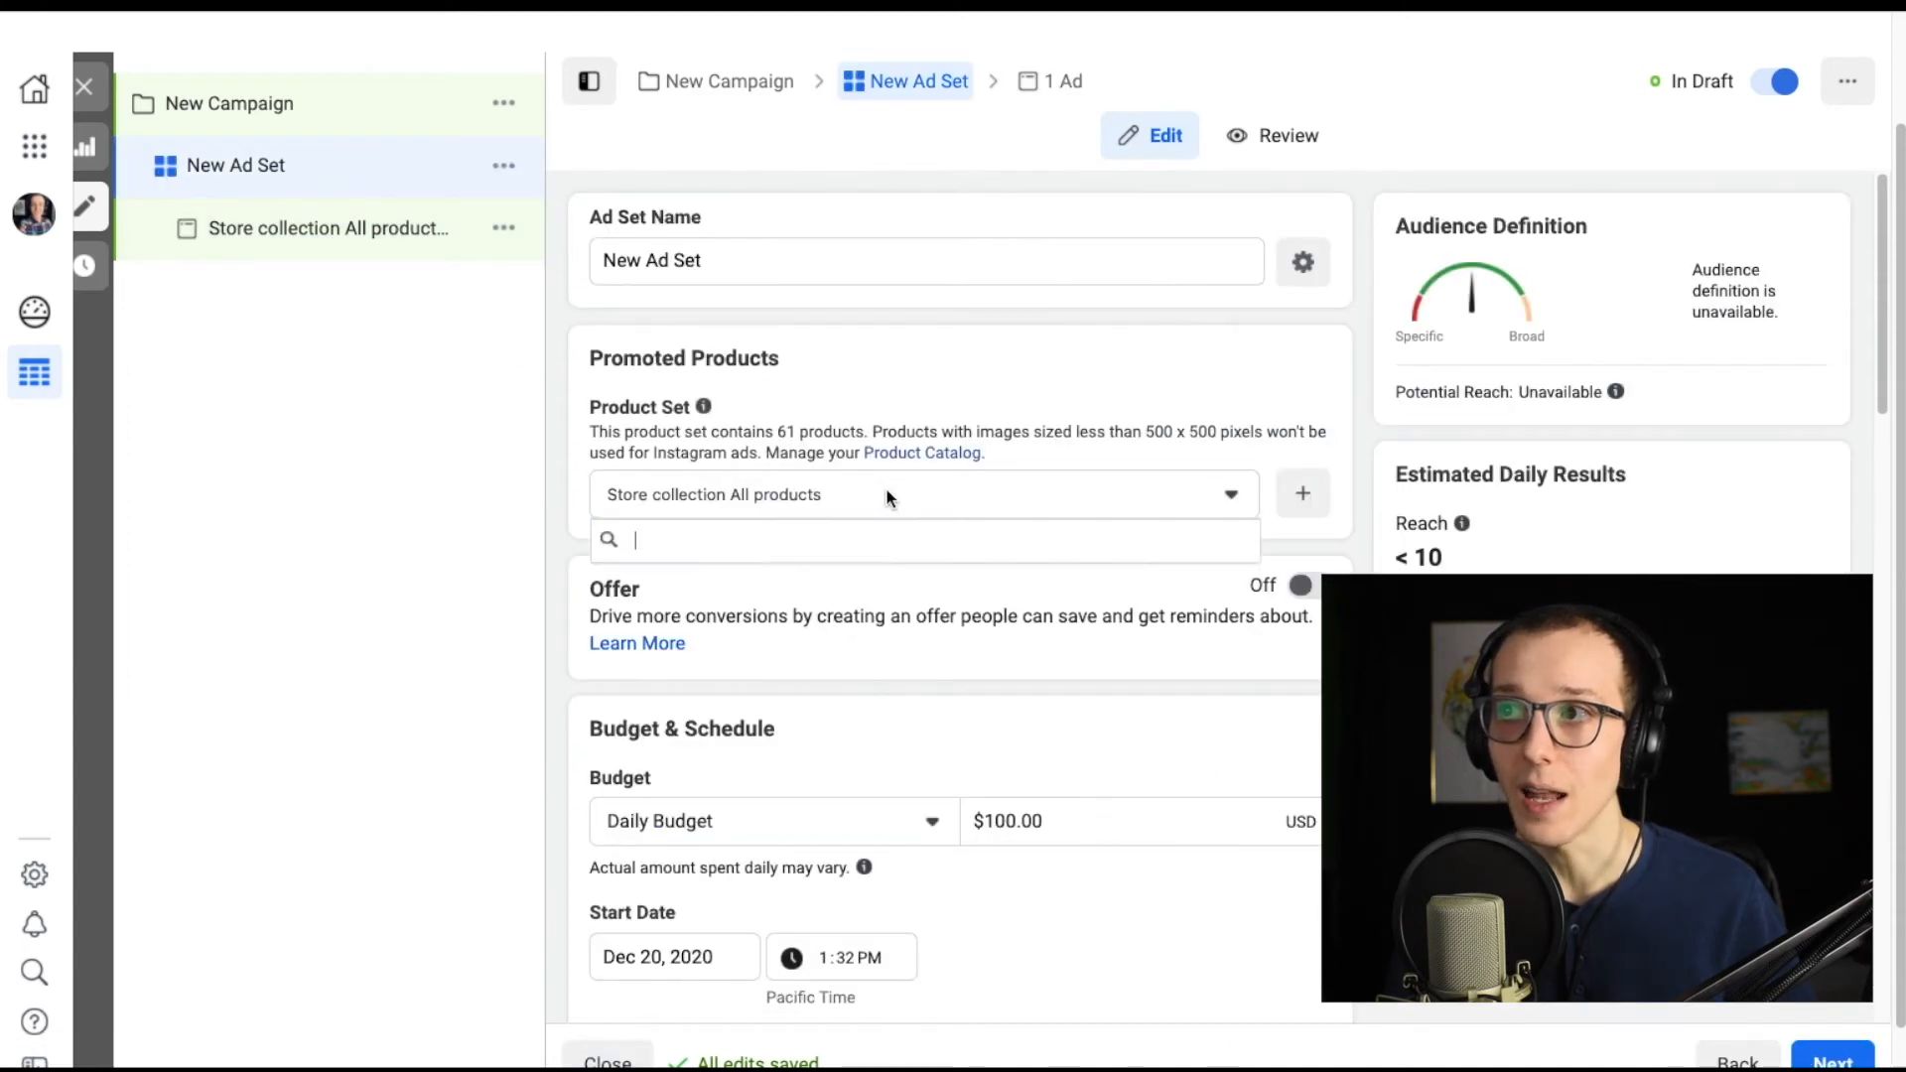
{"action": "left_click", "coordinate": [635, 583]}
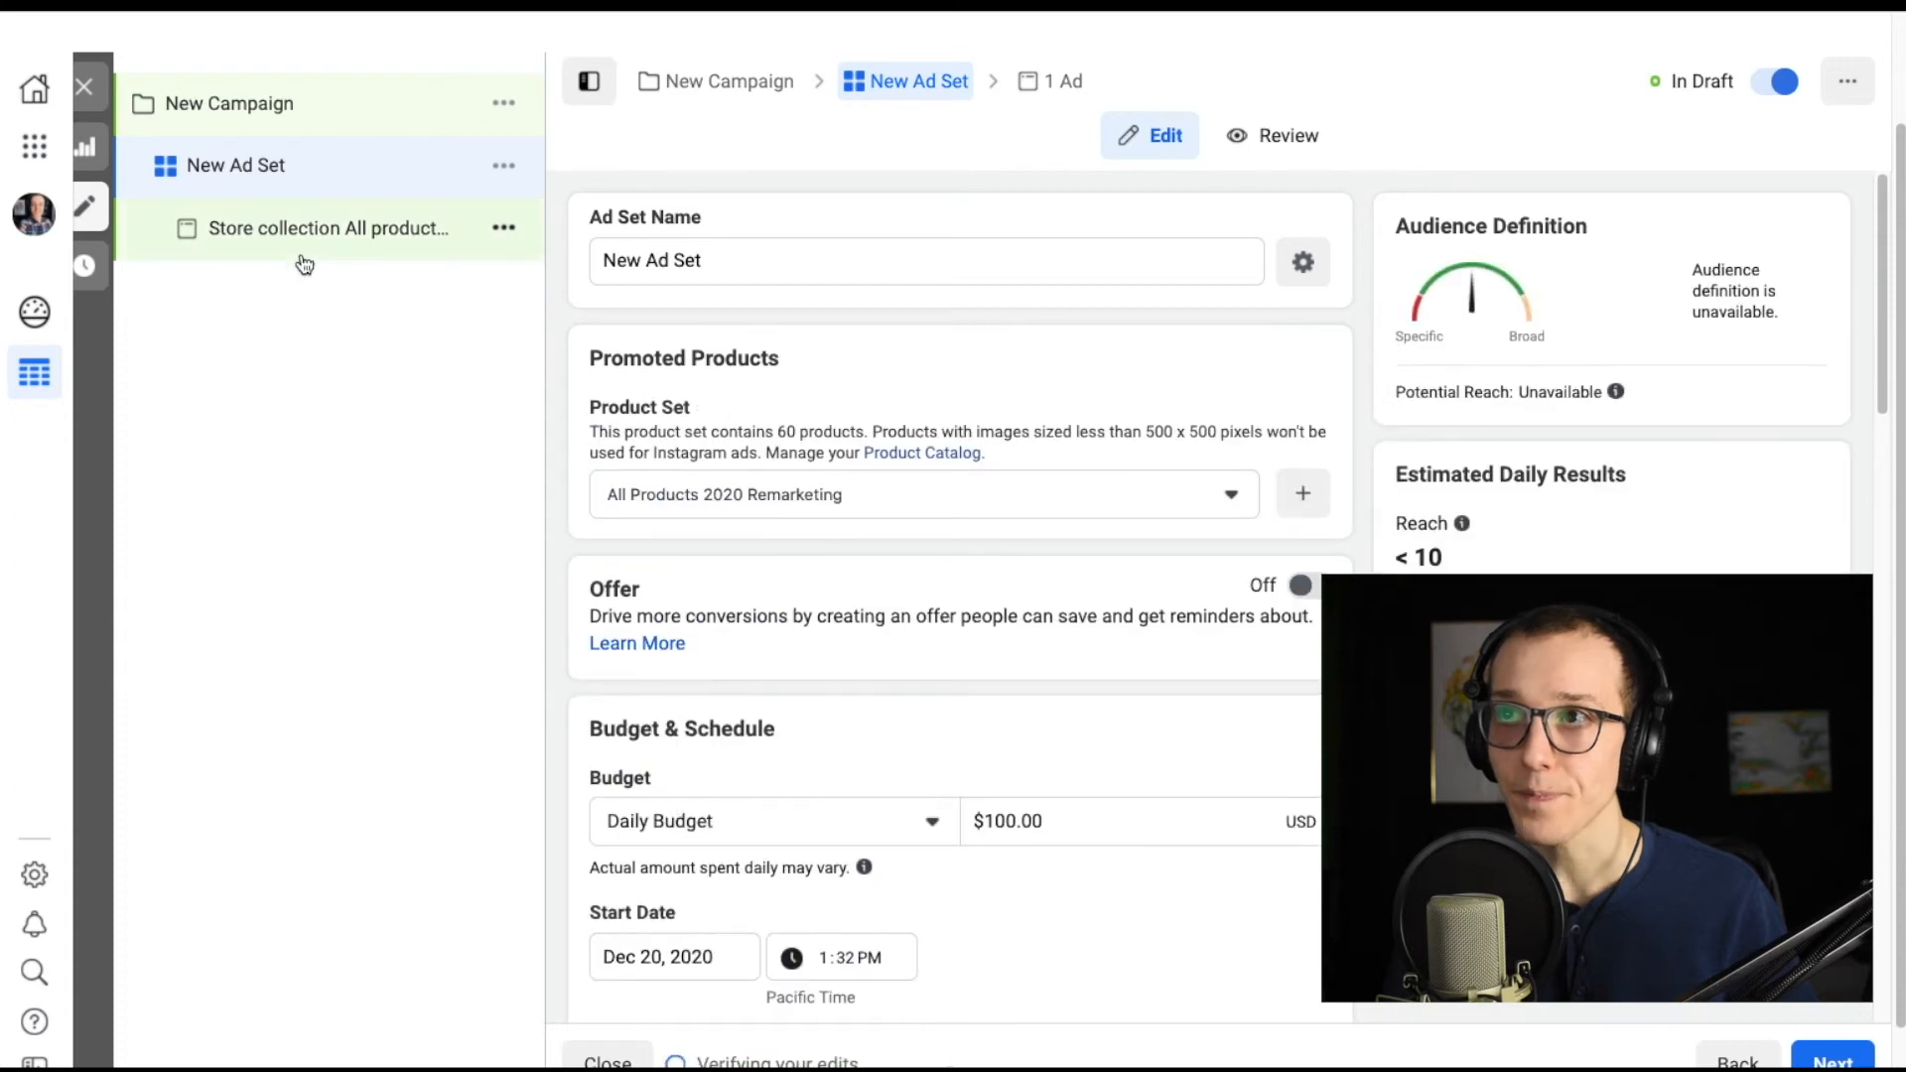
Review the carousel ad's catalog options, cards, primary text and See More URL fields.
{"action": "left_click", "coordinate": [333, 243]}
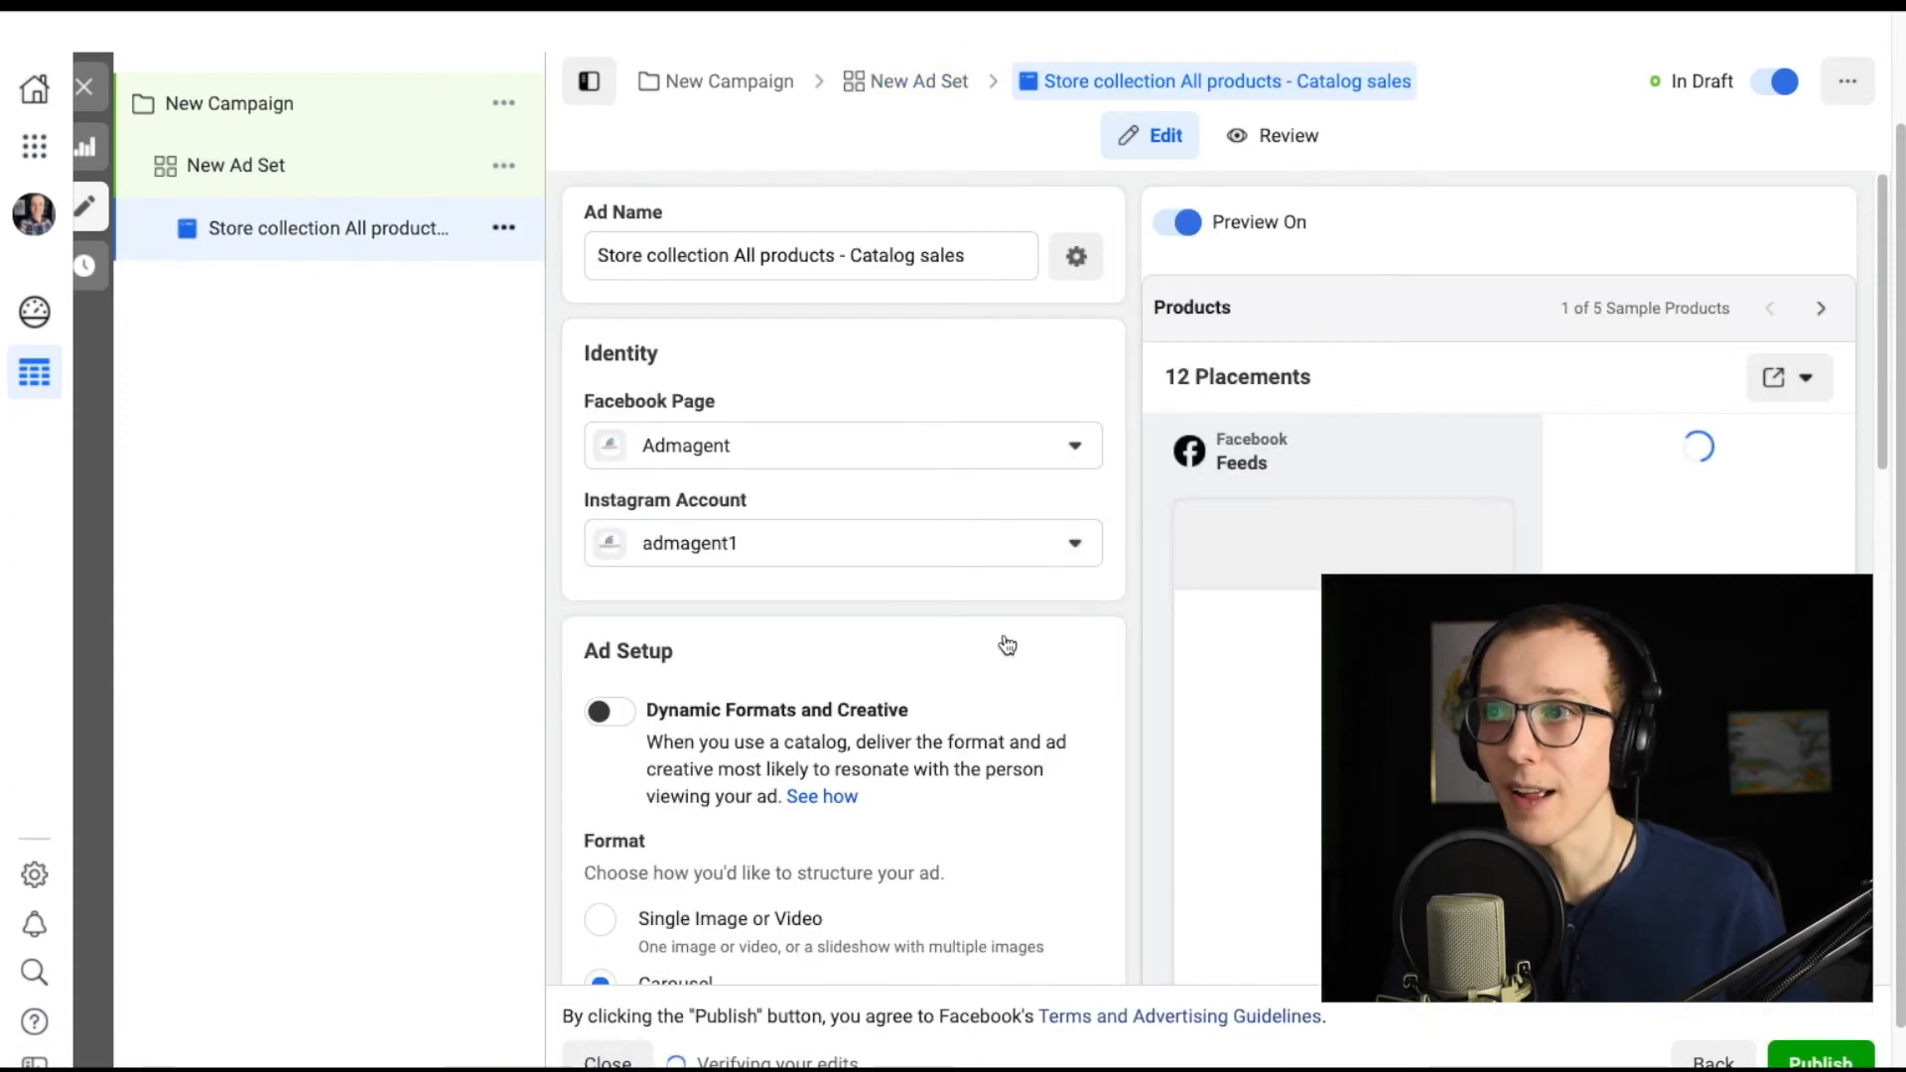
{"action": "scroll", "coordinate": [1090, 655], "scroll_direction": "down", "scroll_amount": 3}
{"action": "scroll", "coordinate": [1126, 625], "scroll_direction": "down", "scroll_amount": 3}
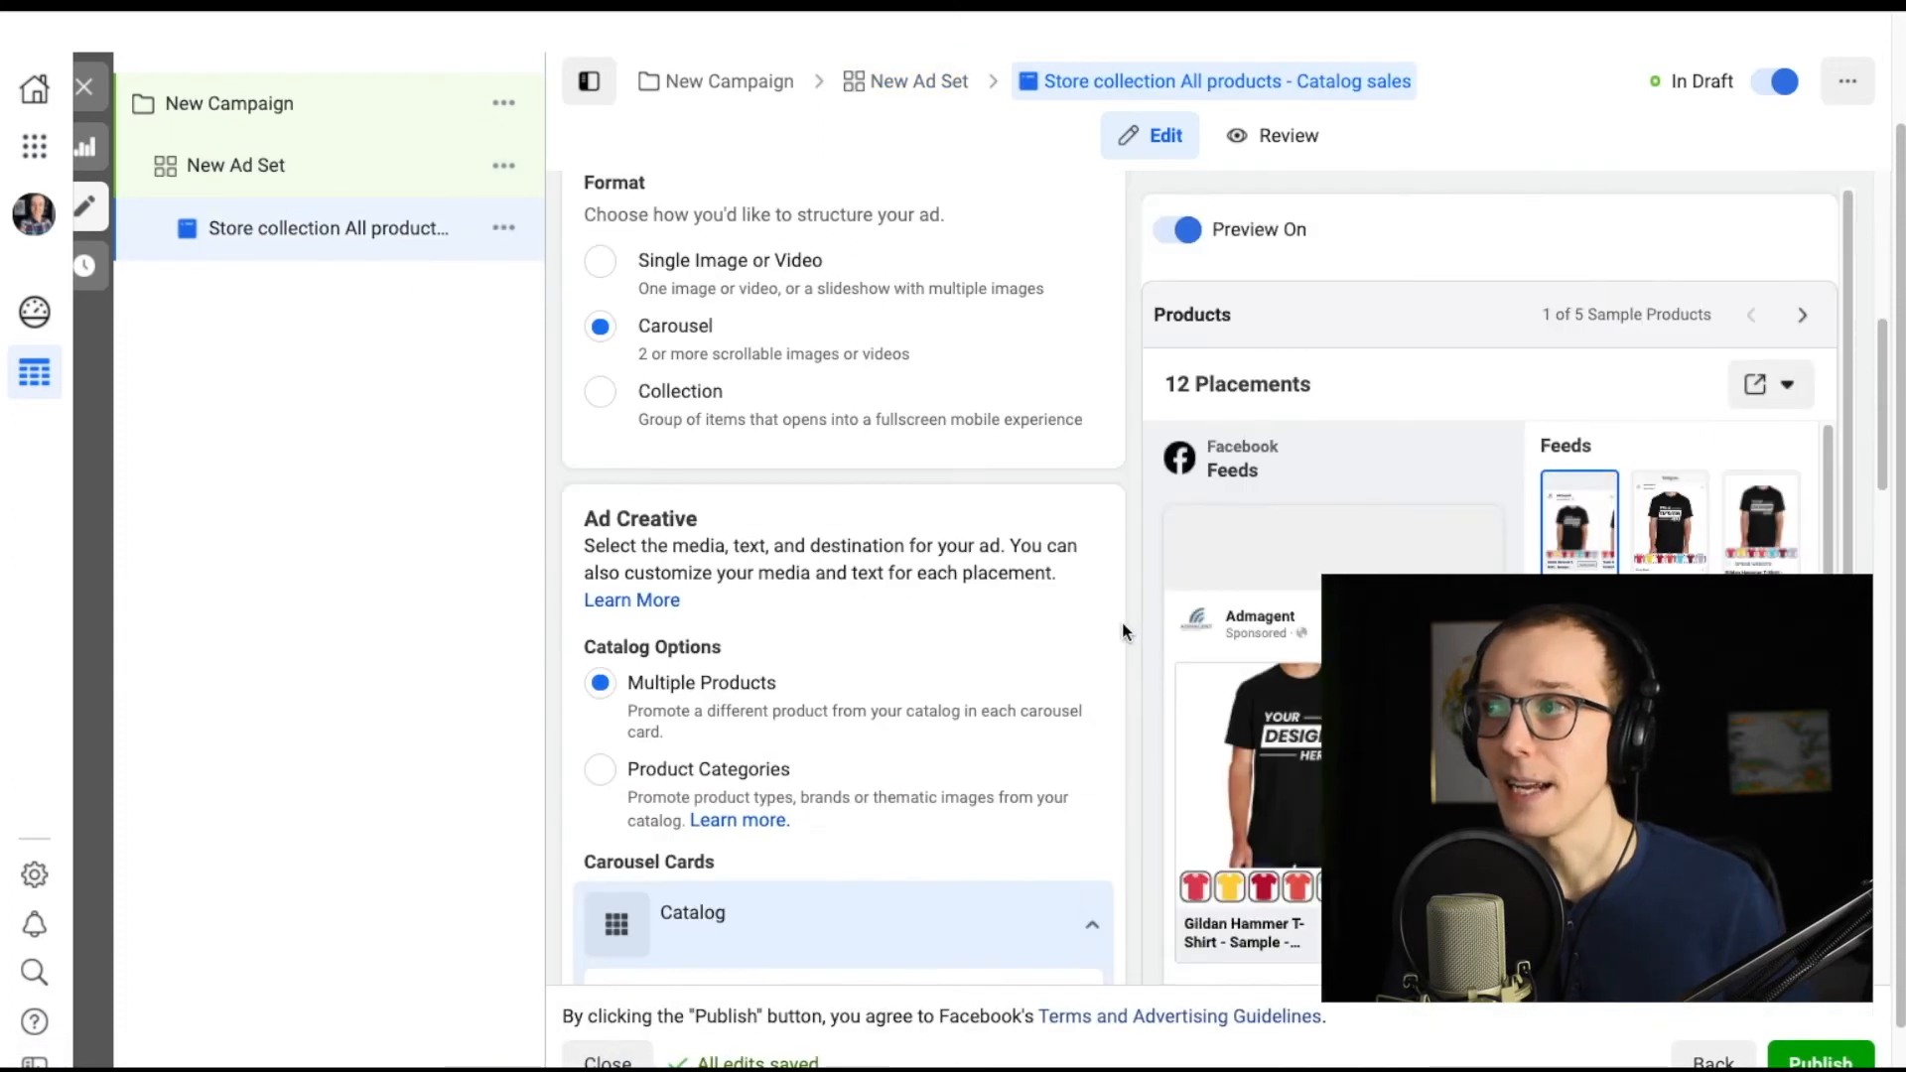
{"action": "scroll", "coordinate": [1260, 521], "scroll_direction": "down", "scroll_amount": 2}
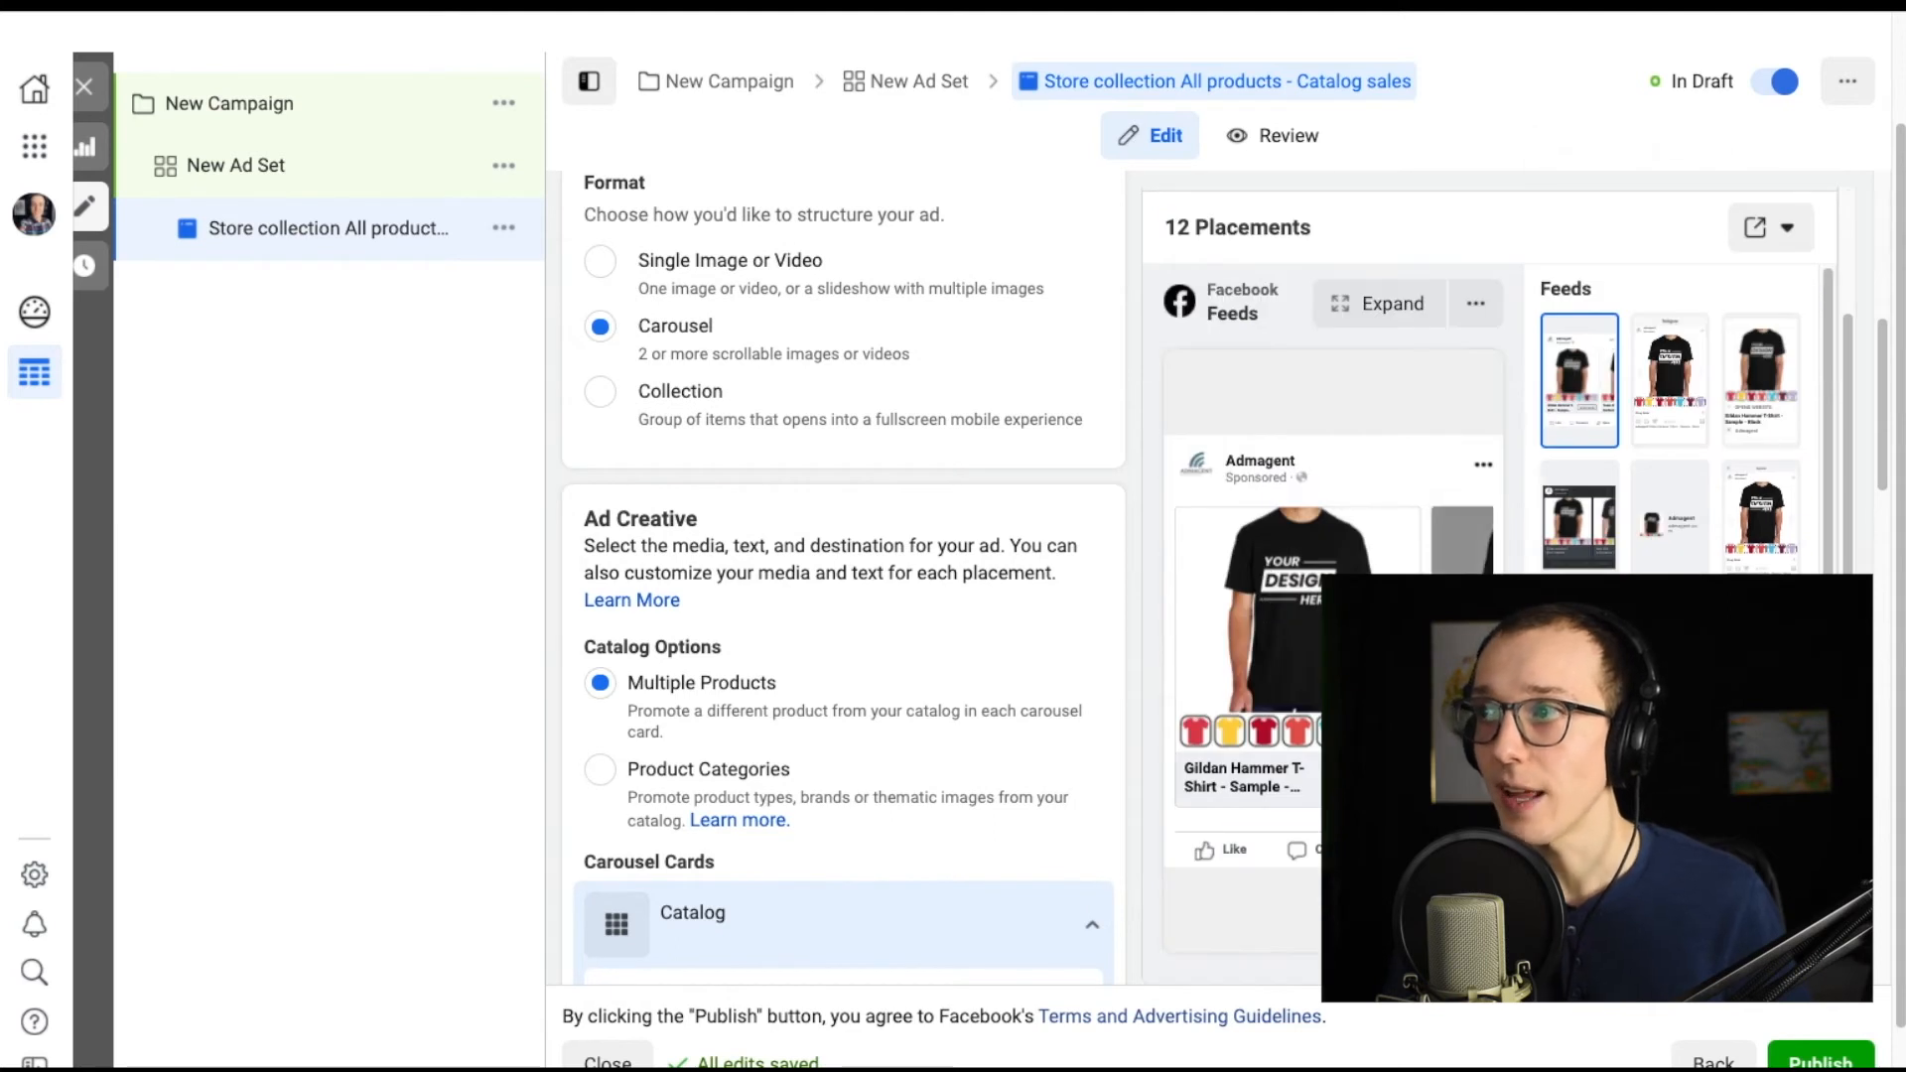
{"action": "scroll", "coordinate": [769, 332], "scroll_direction": "up", "scroll_amount": 1}
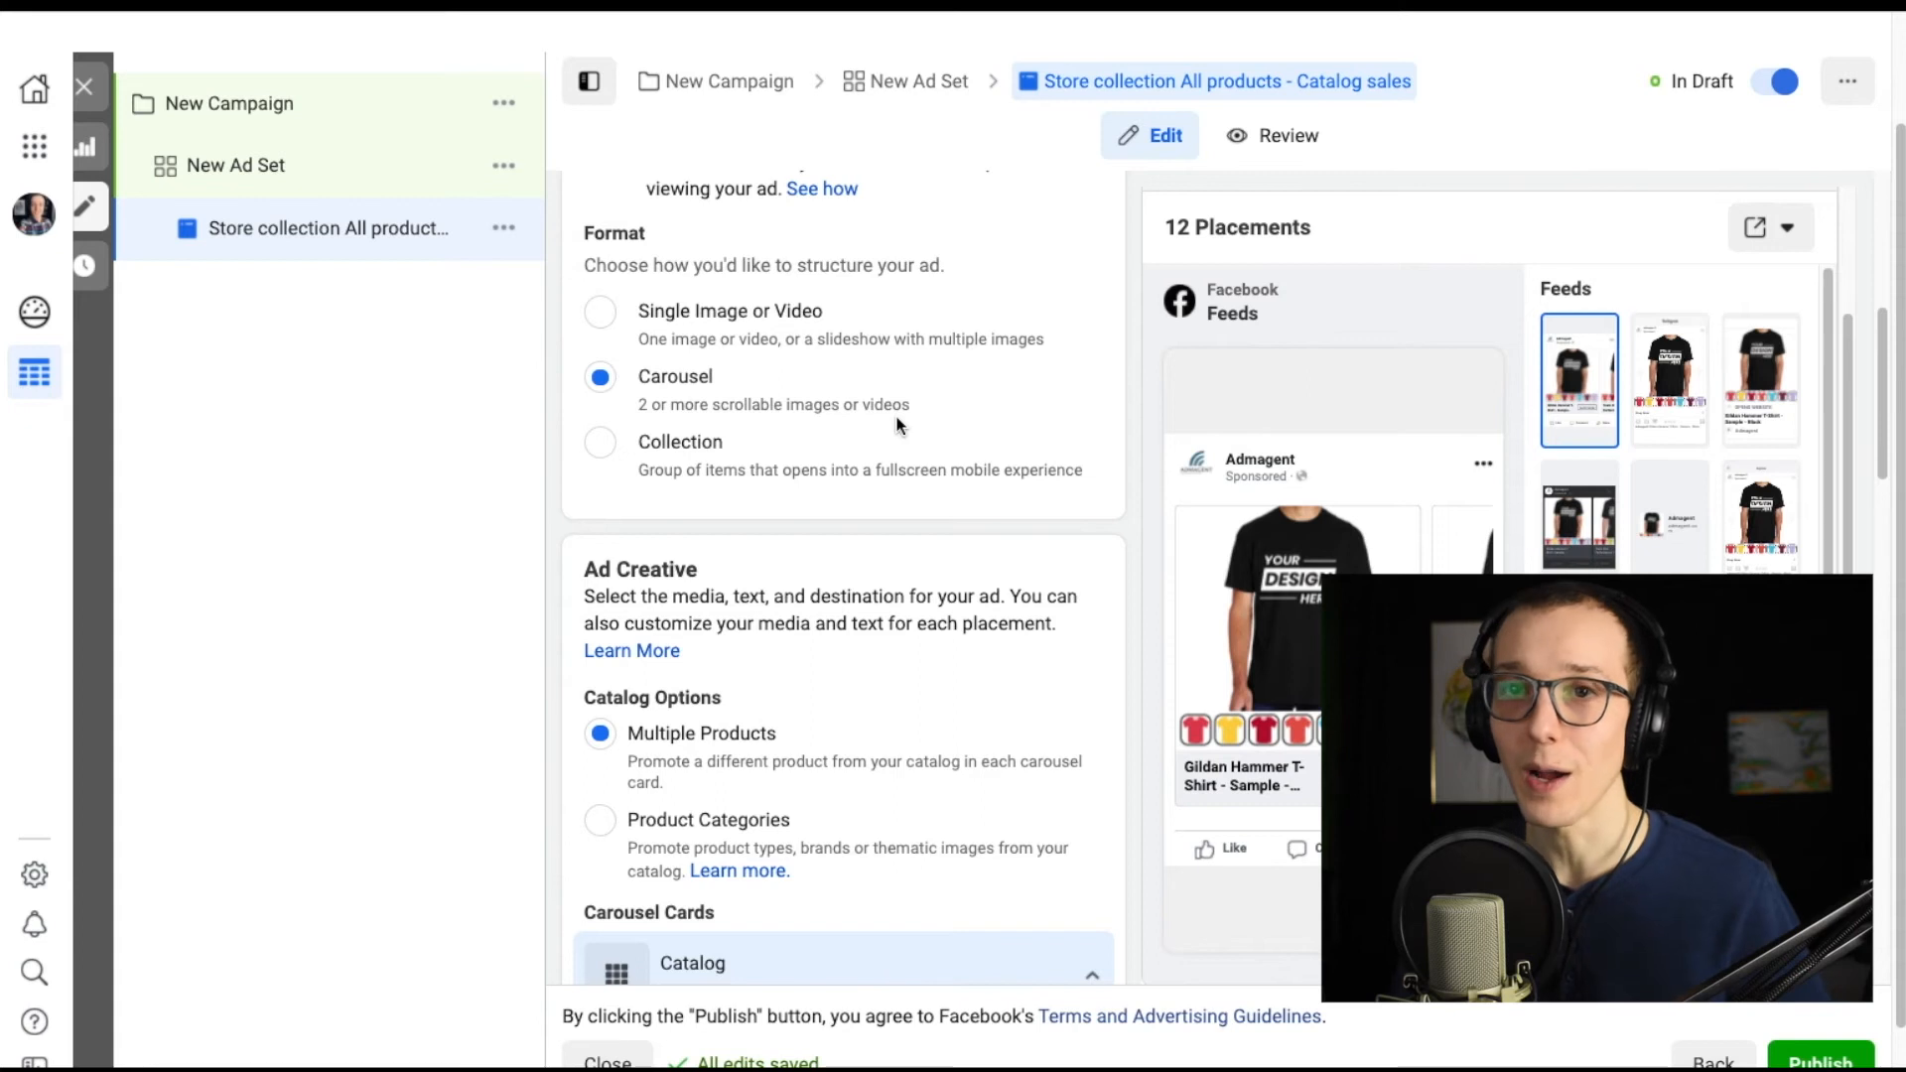
{"action": "scroll", "coordinate": [1035, 558], "scroll_direction": "down", "scroll_amount": 3}
{"action": "scroll", "coordinate": [1034, 551], "scroll_direction": "down", "scroll_amount": 7}
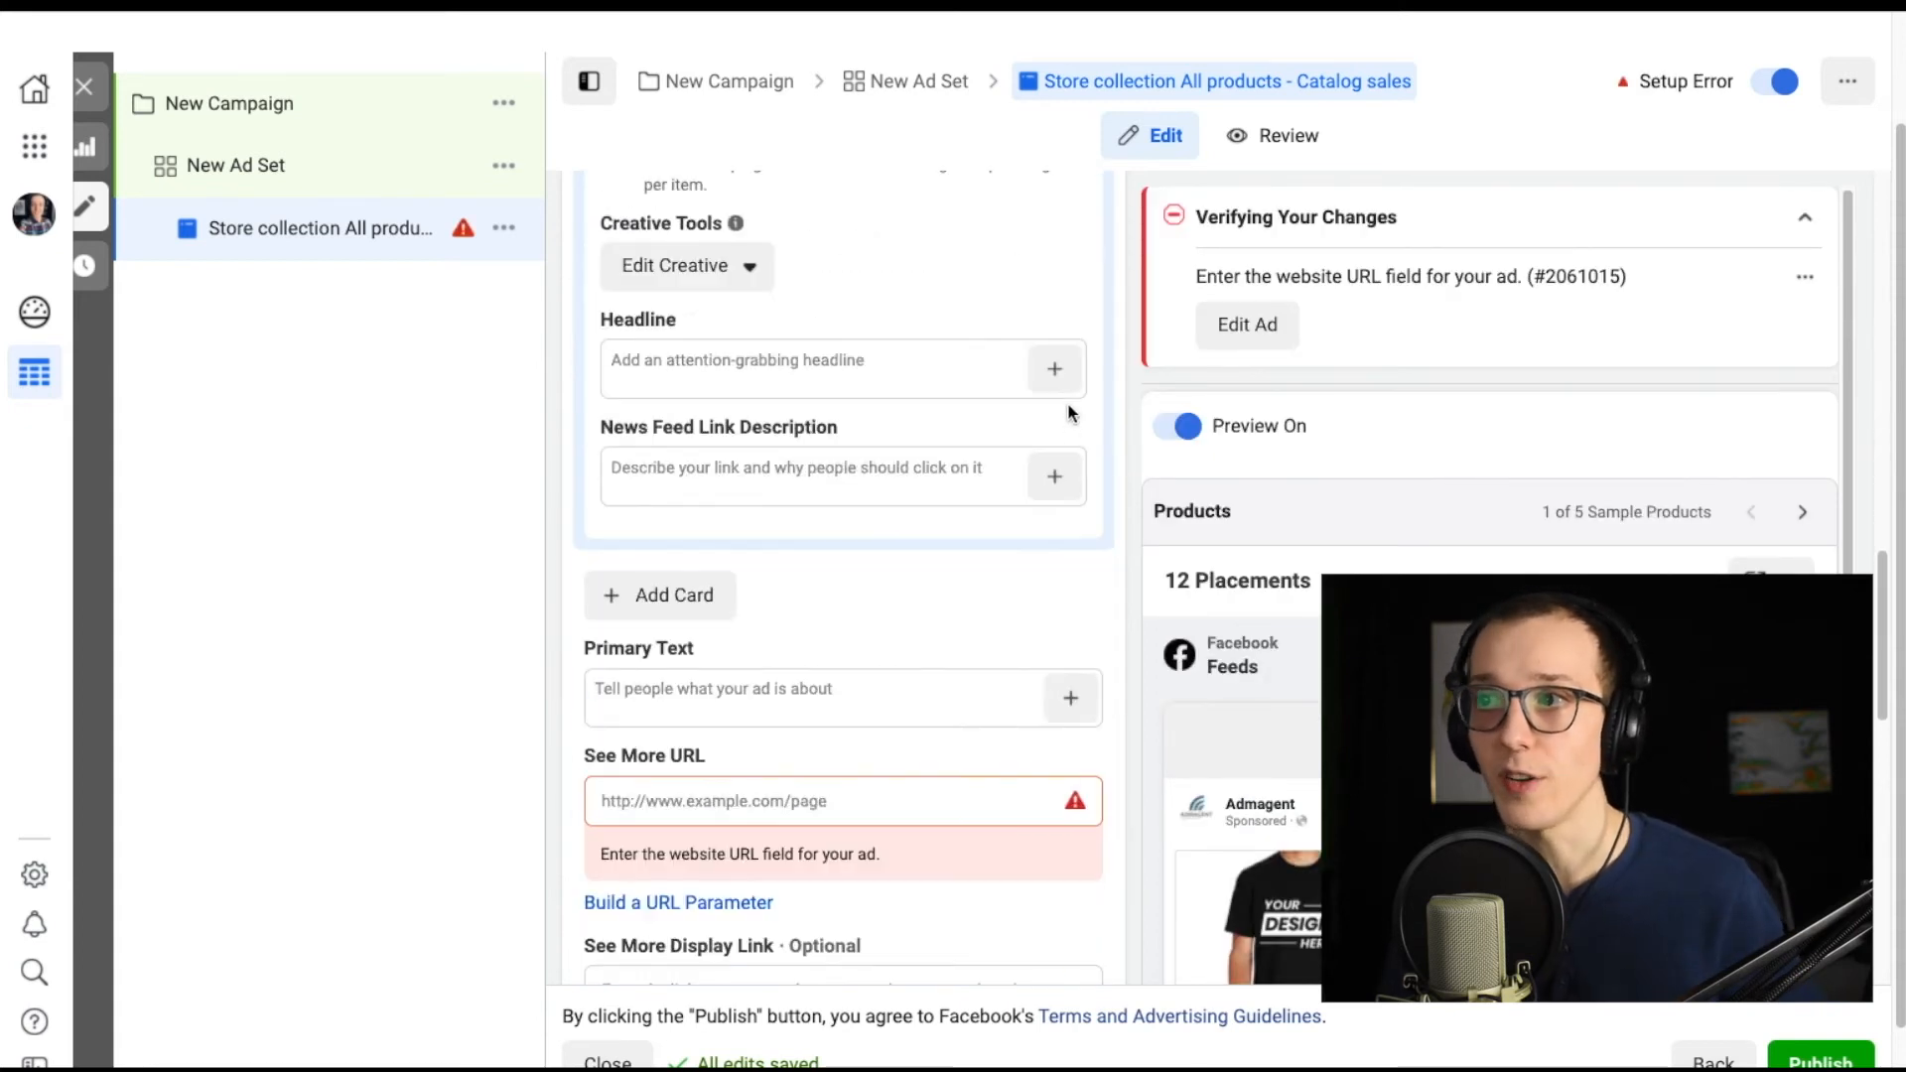
{"action": "scroll", "coordinate": [806, 516], "scroll_direction": "down", "scroll_amount": 1}
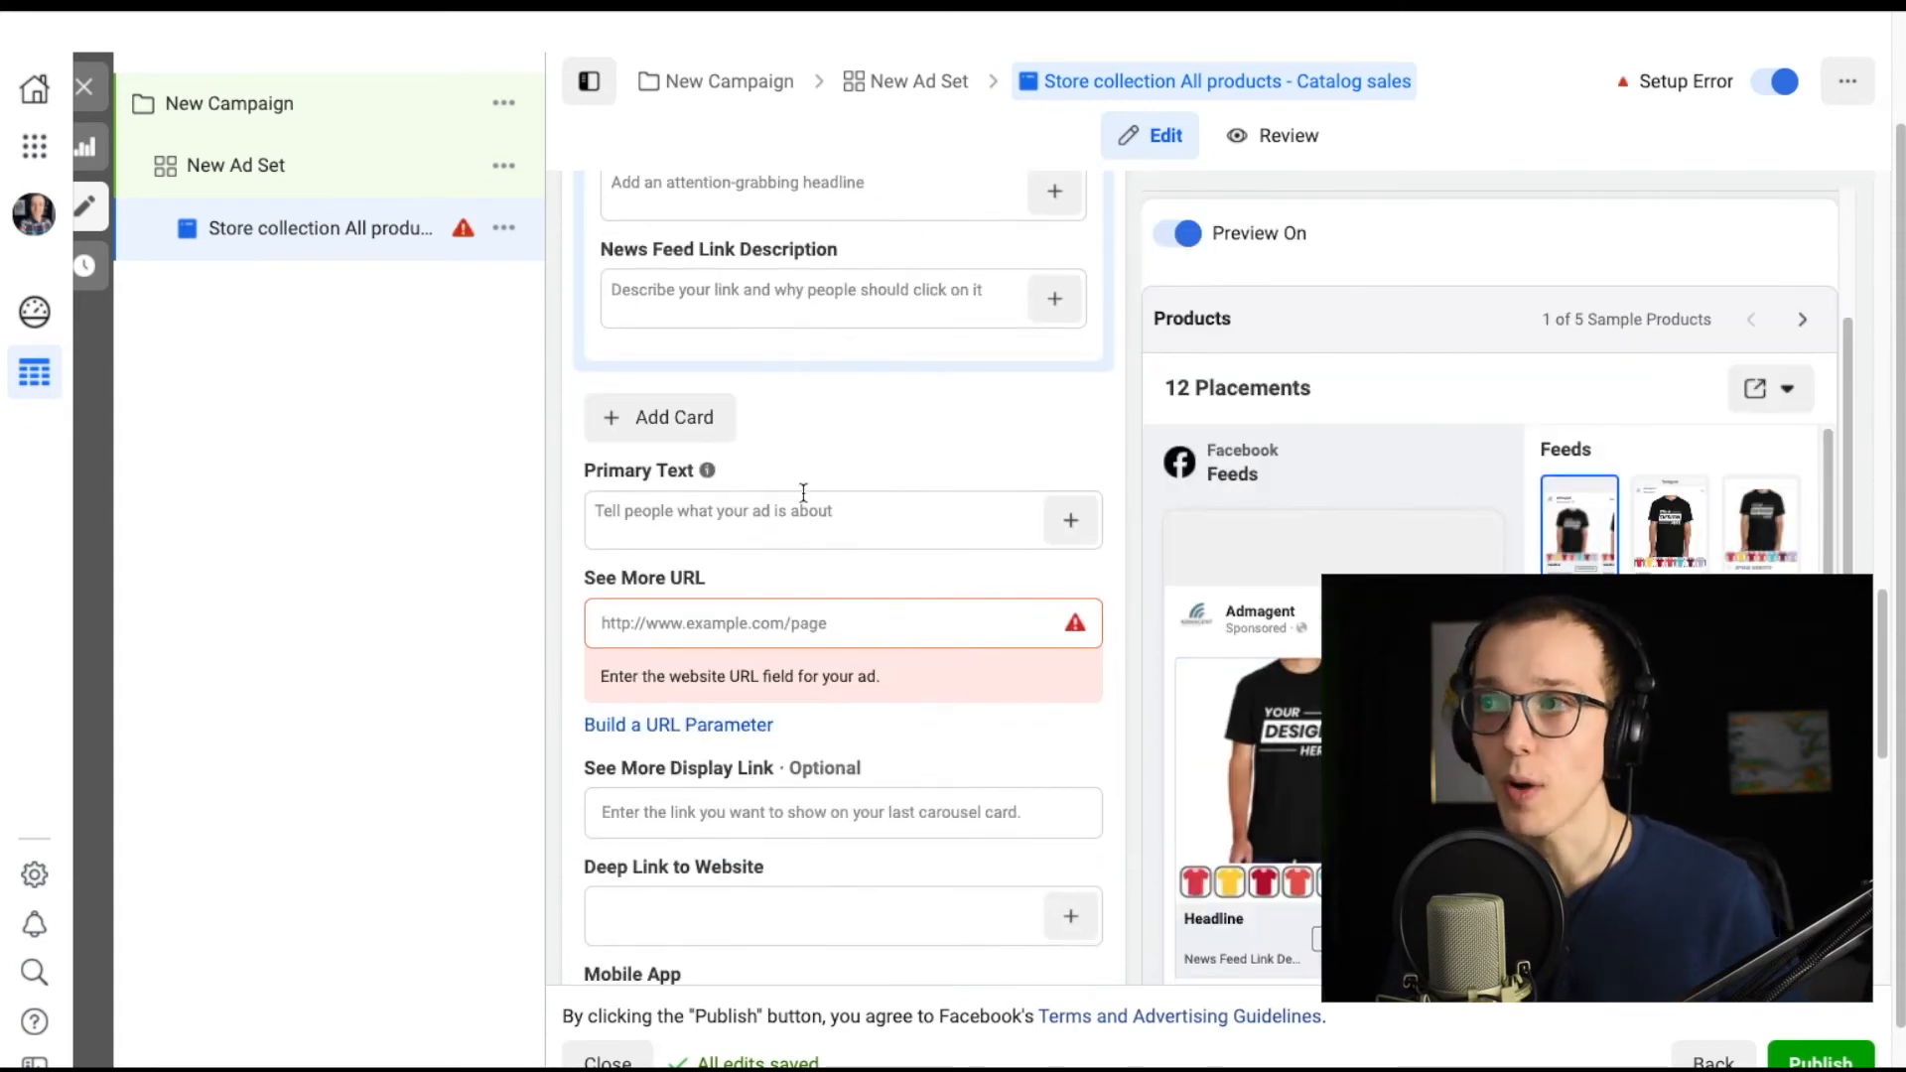
{"action": "scroll", "coordinate": [586, 477], "scroll_direction": "down", "scroll_amount": 1}
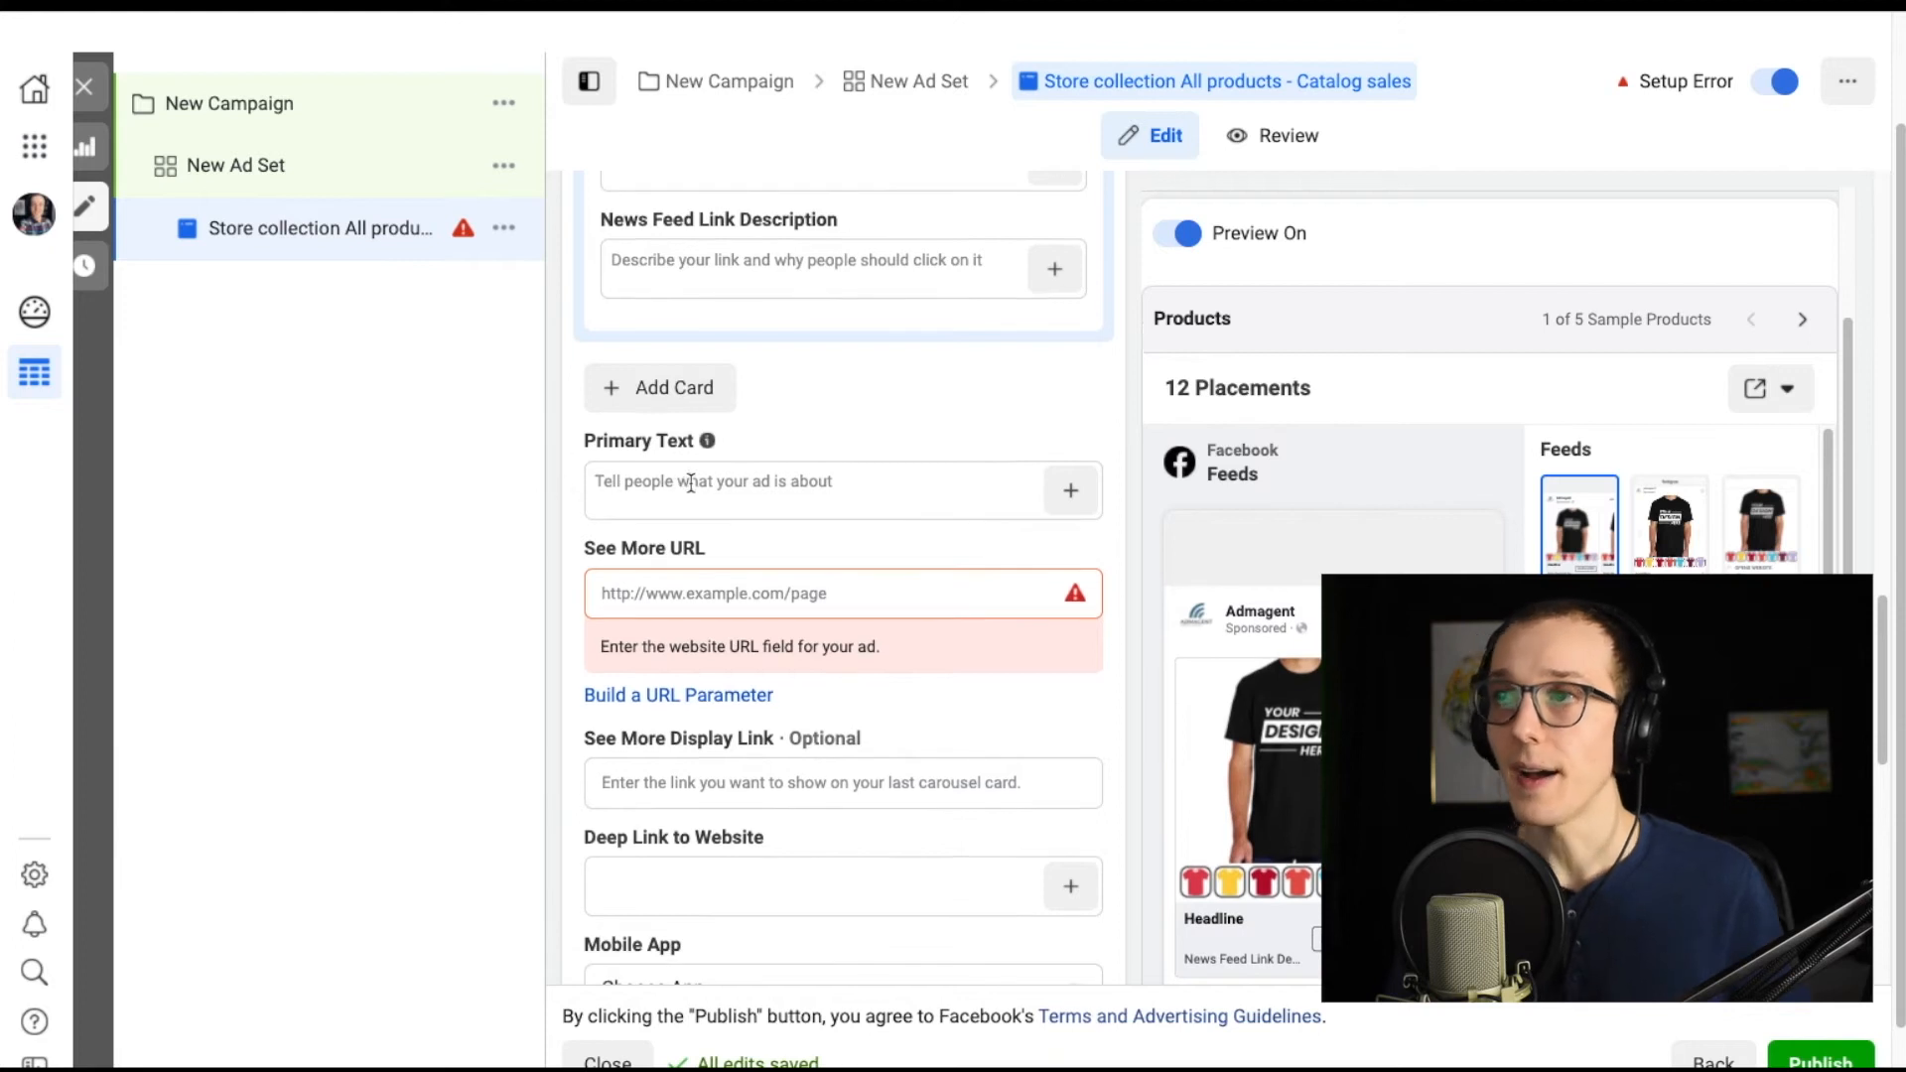
Switch the ad set audience to finding prospective customers and browse the custom audience list, then return to the ad.
{"action": "left_click", "coordinate": [336, 170]}
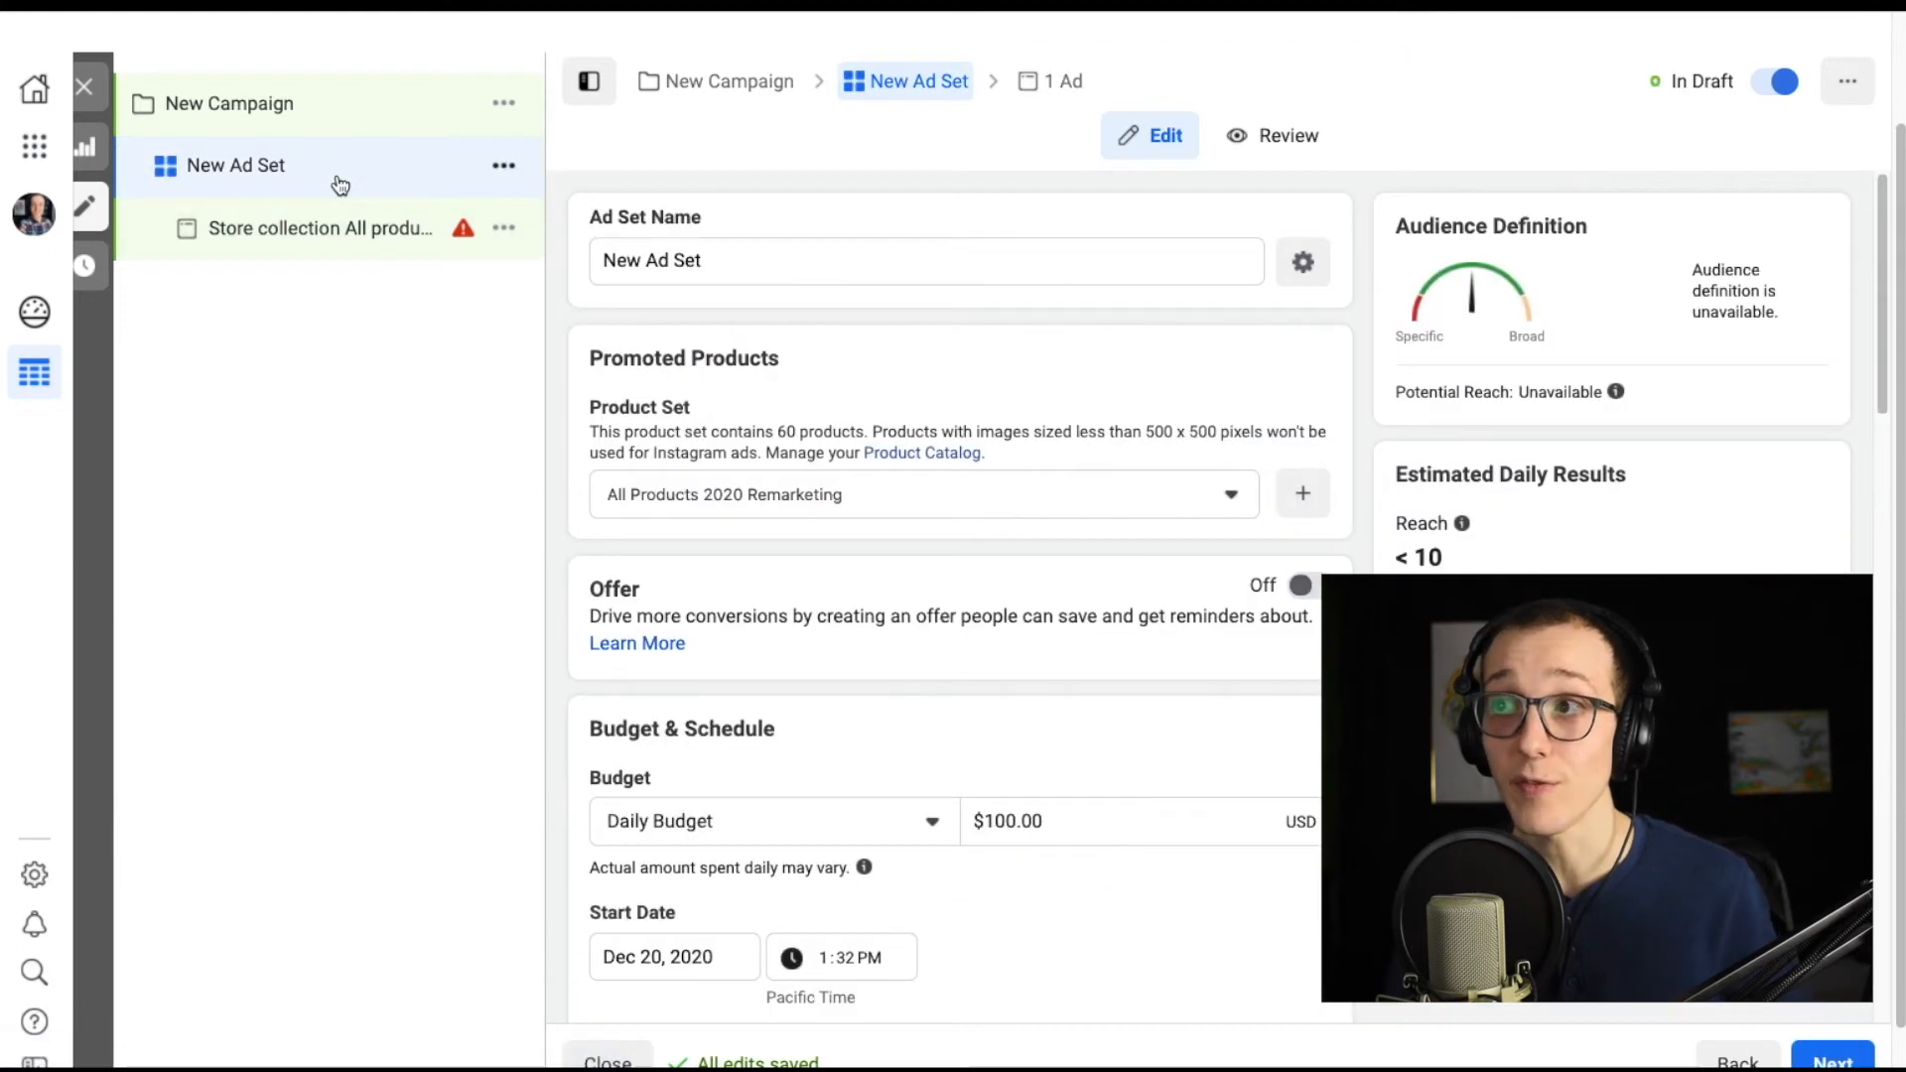
{"action": "scroll", "coordinate": [898, 621], "scroll_direction": "down", "scroll_amount": 10}
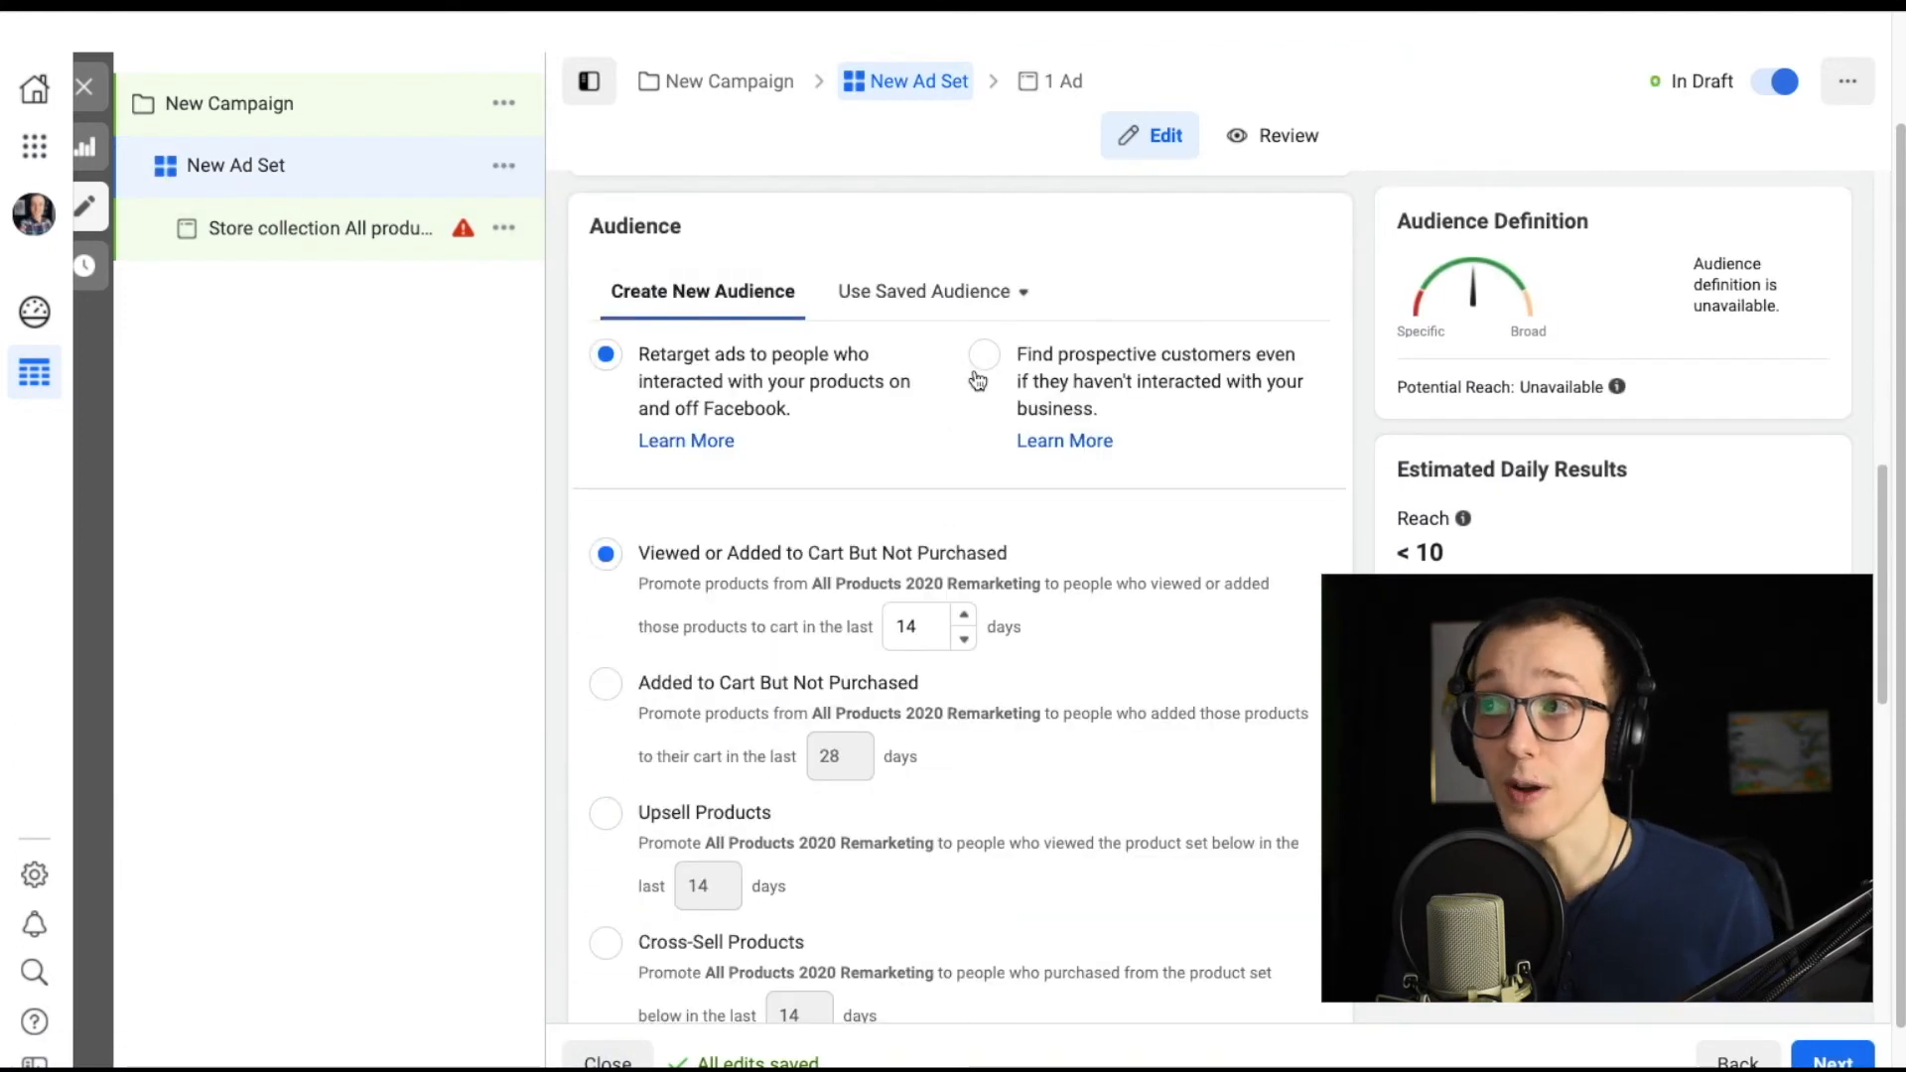
{"action": "left_click", "coordinate": [984, 355]}
{"action": "scroll", "coordinate": [945, 519], "scroll_direction": "down", "scroll_amount": 2}
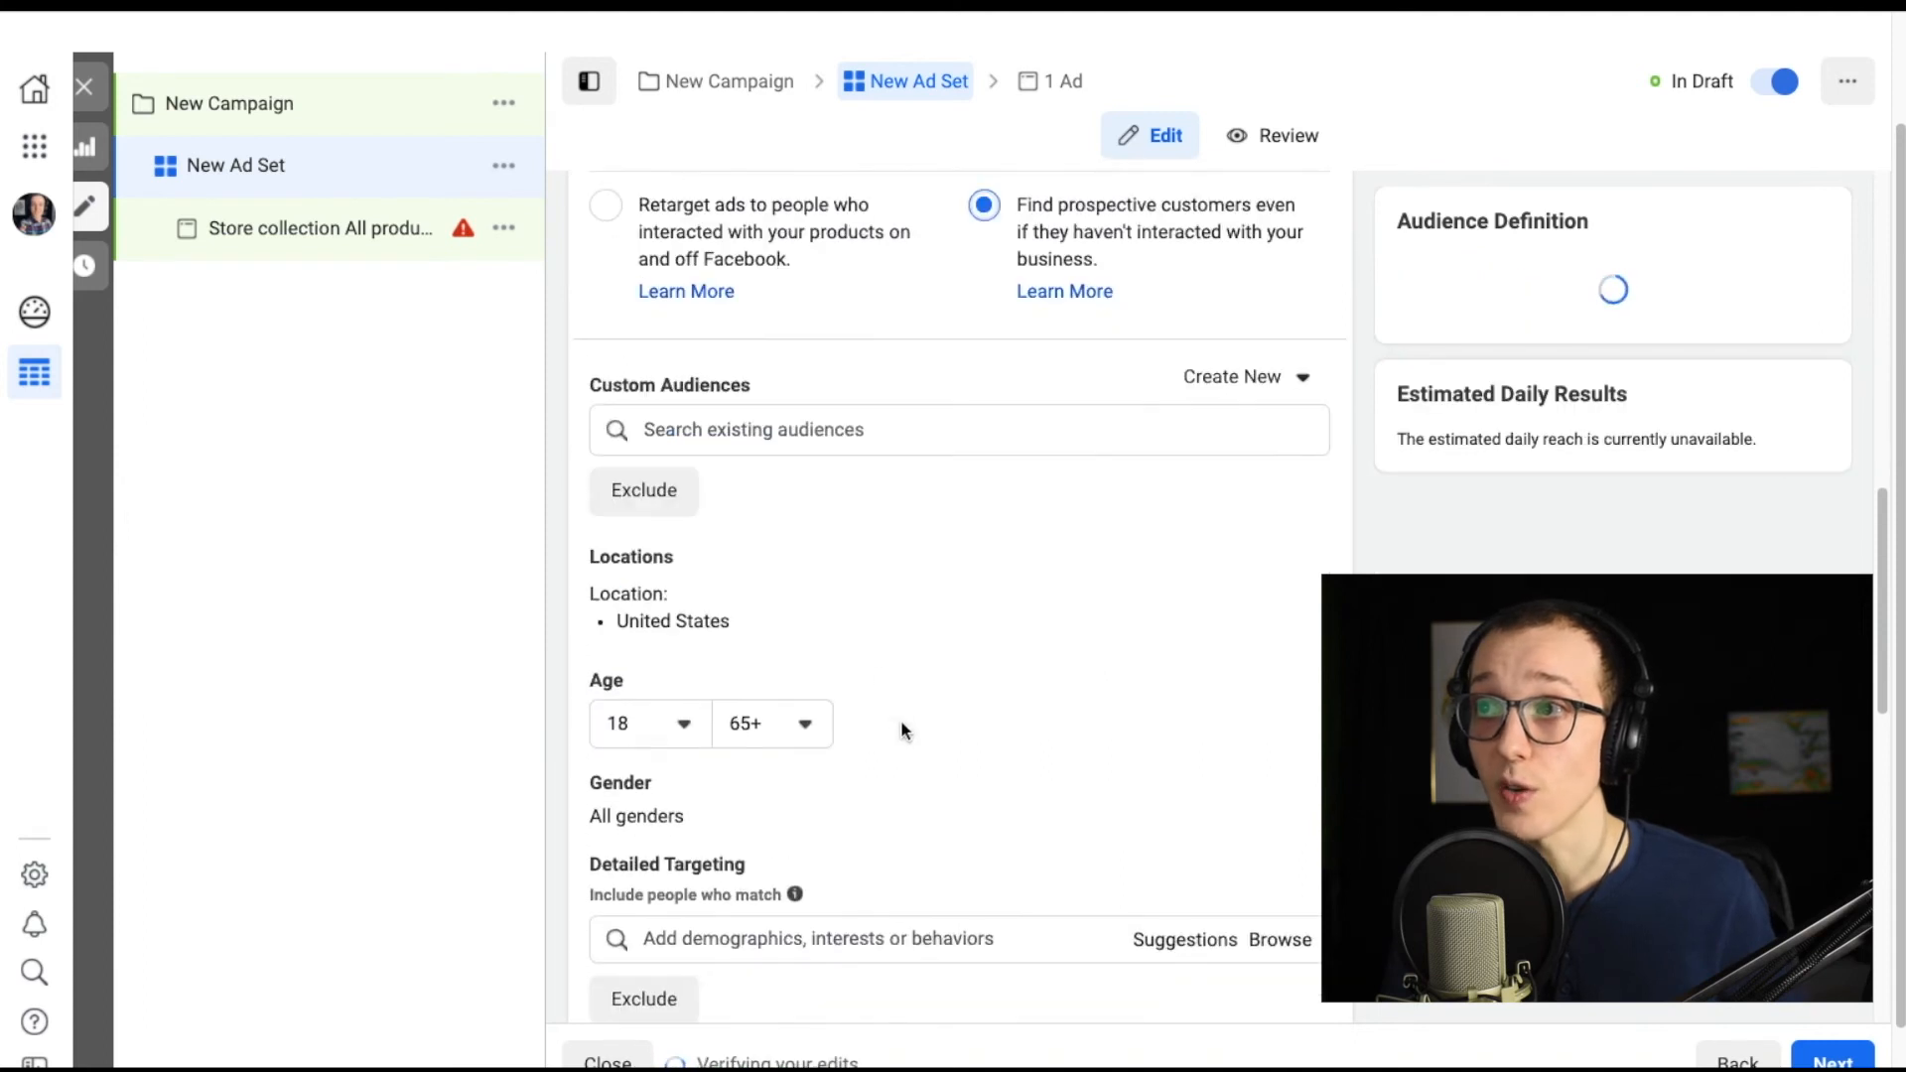
{"action": "left_click", "coordinate": [846, 430]}
{"action": "left_click", "coordinate": [931, 497]}
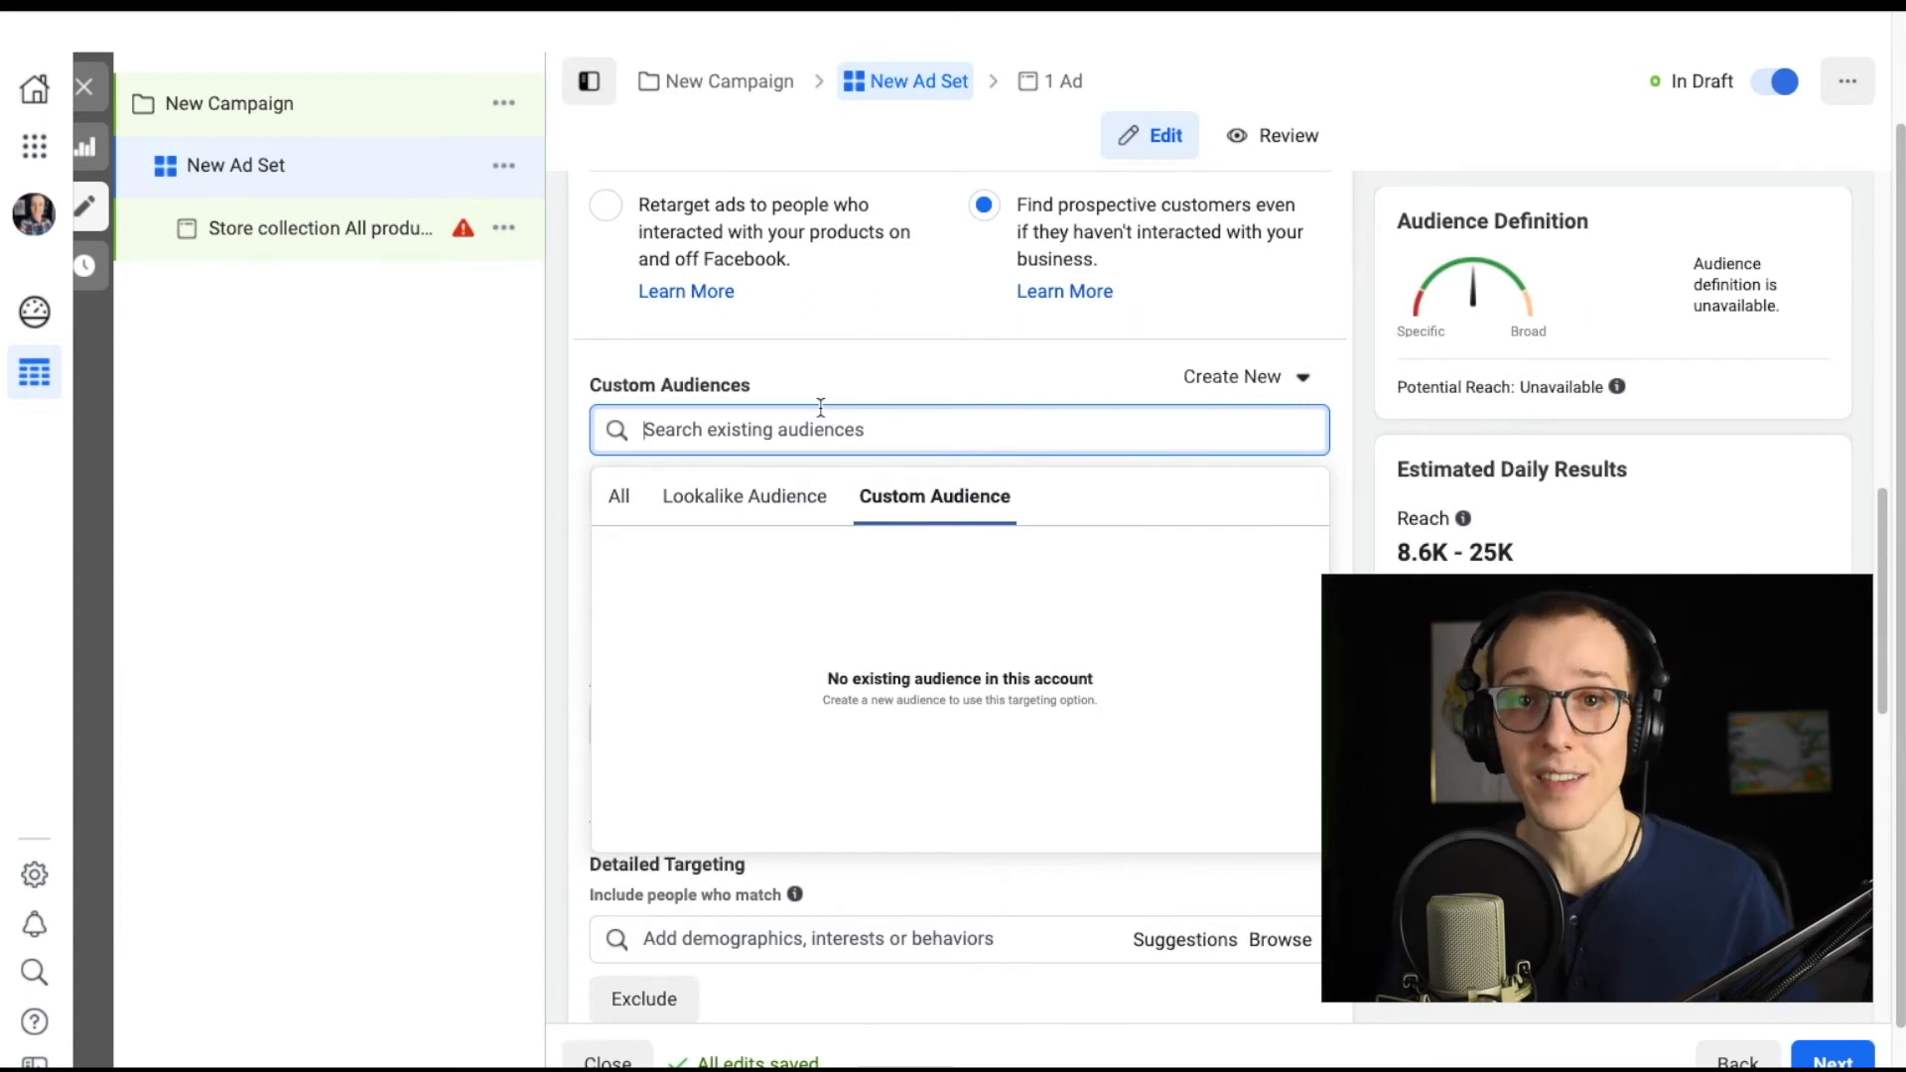
{"action": "left_click", "coordinate": [350, 229]}
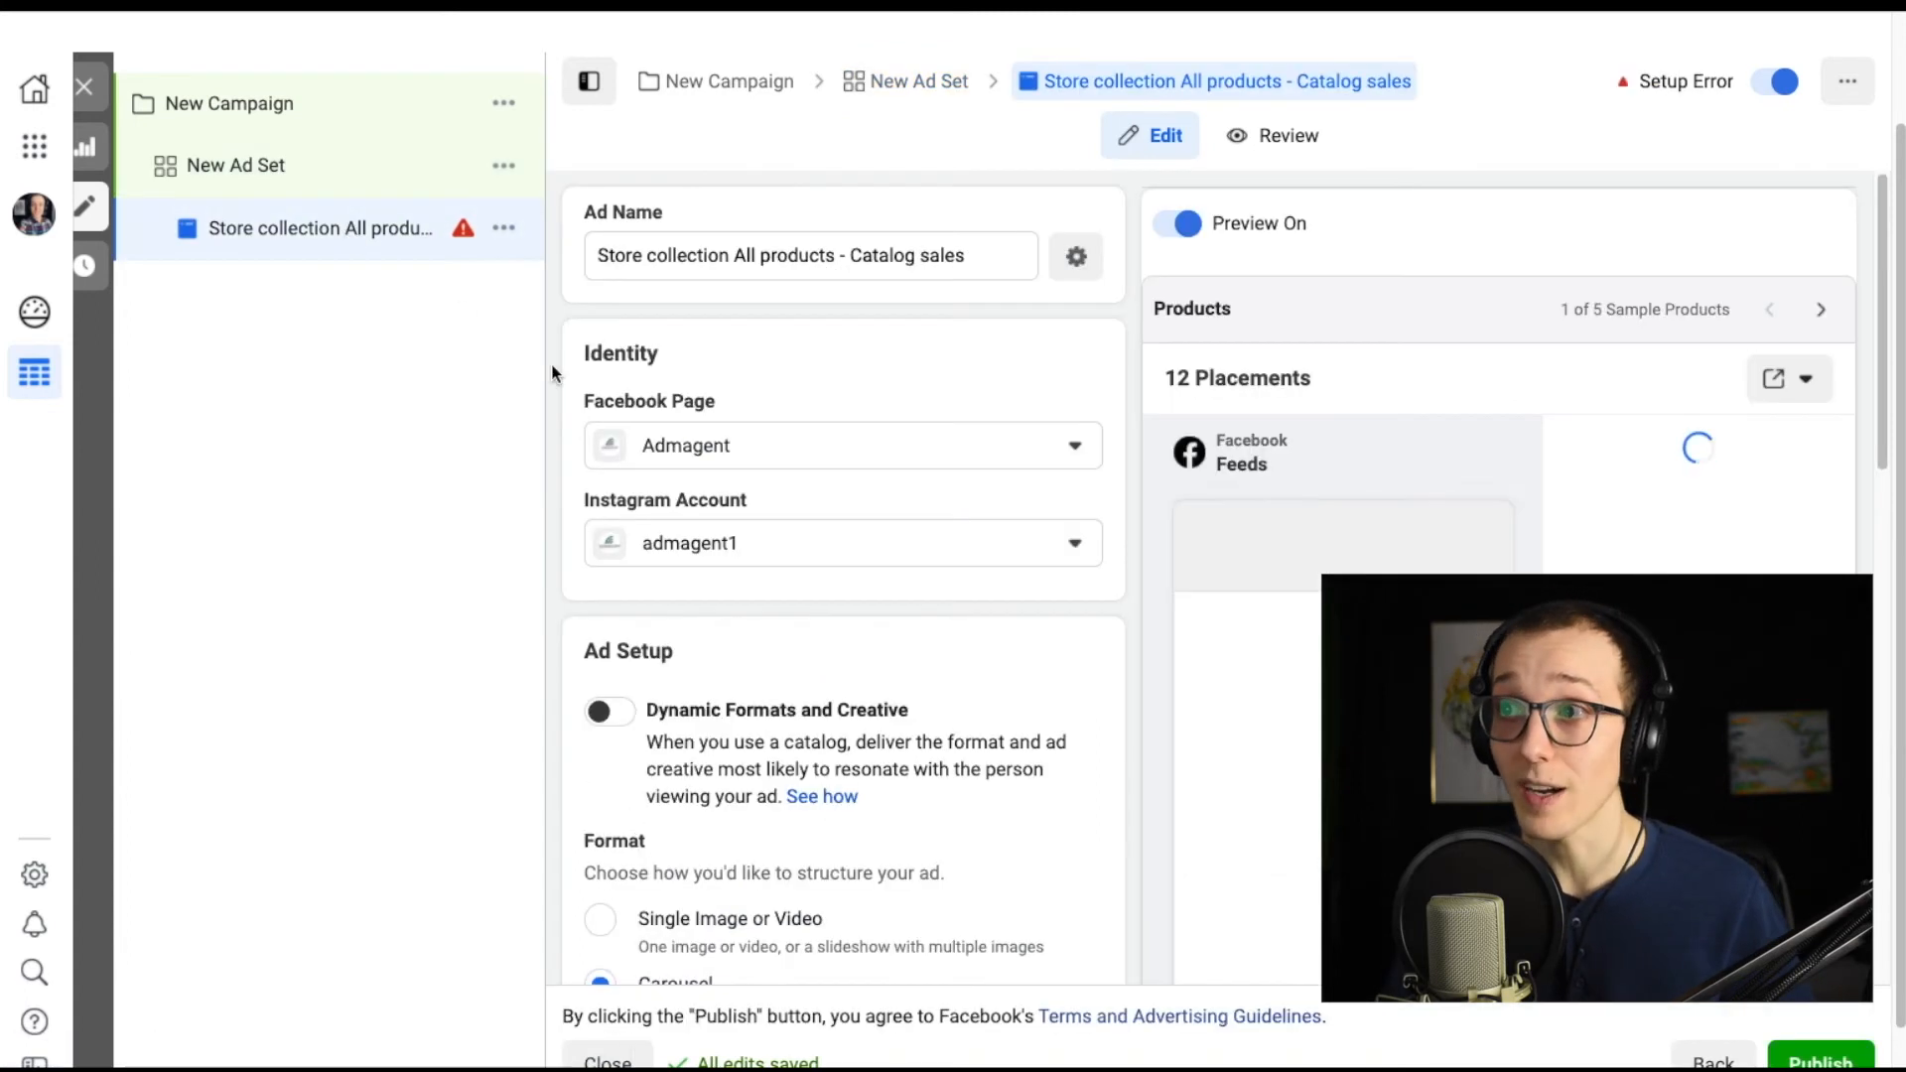
Create a new campaign with the Lead generation objective and open its ad.
{"action": "scroll", "coordinate": [999, 663], "scroll_direction": "down", "scroll_amount": 10}
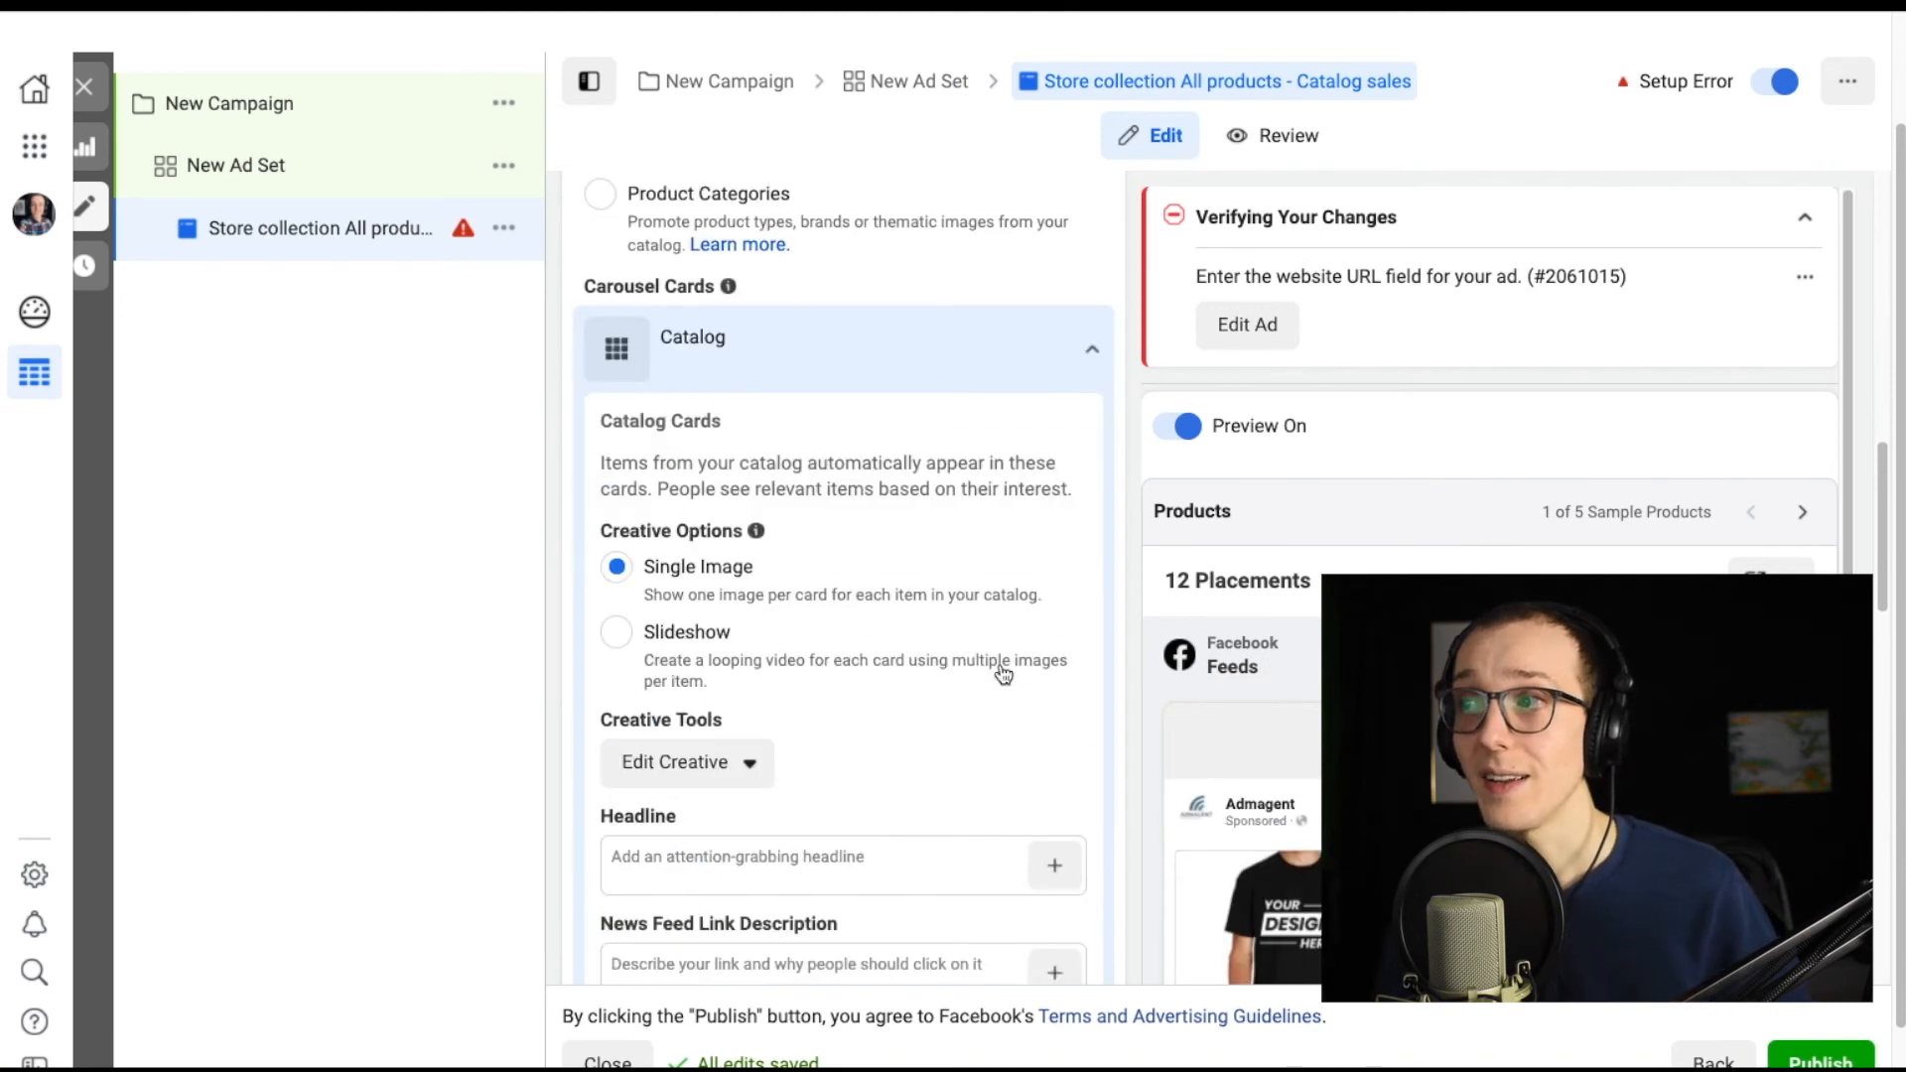
{"action": "scroll", "coordinate": [1080, 715], "scroll_direction": "down", "scroll_amount": 10}
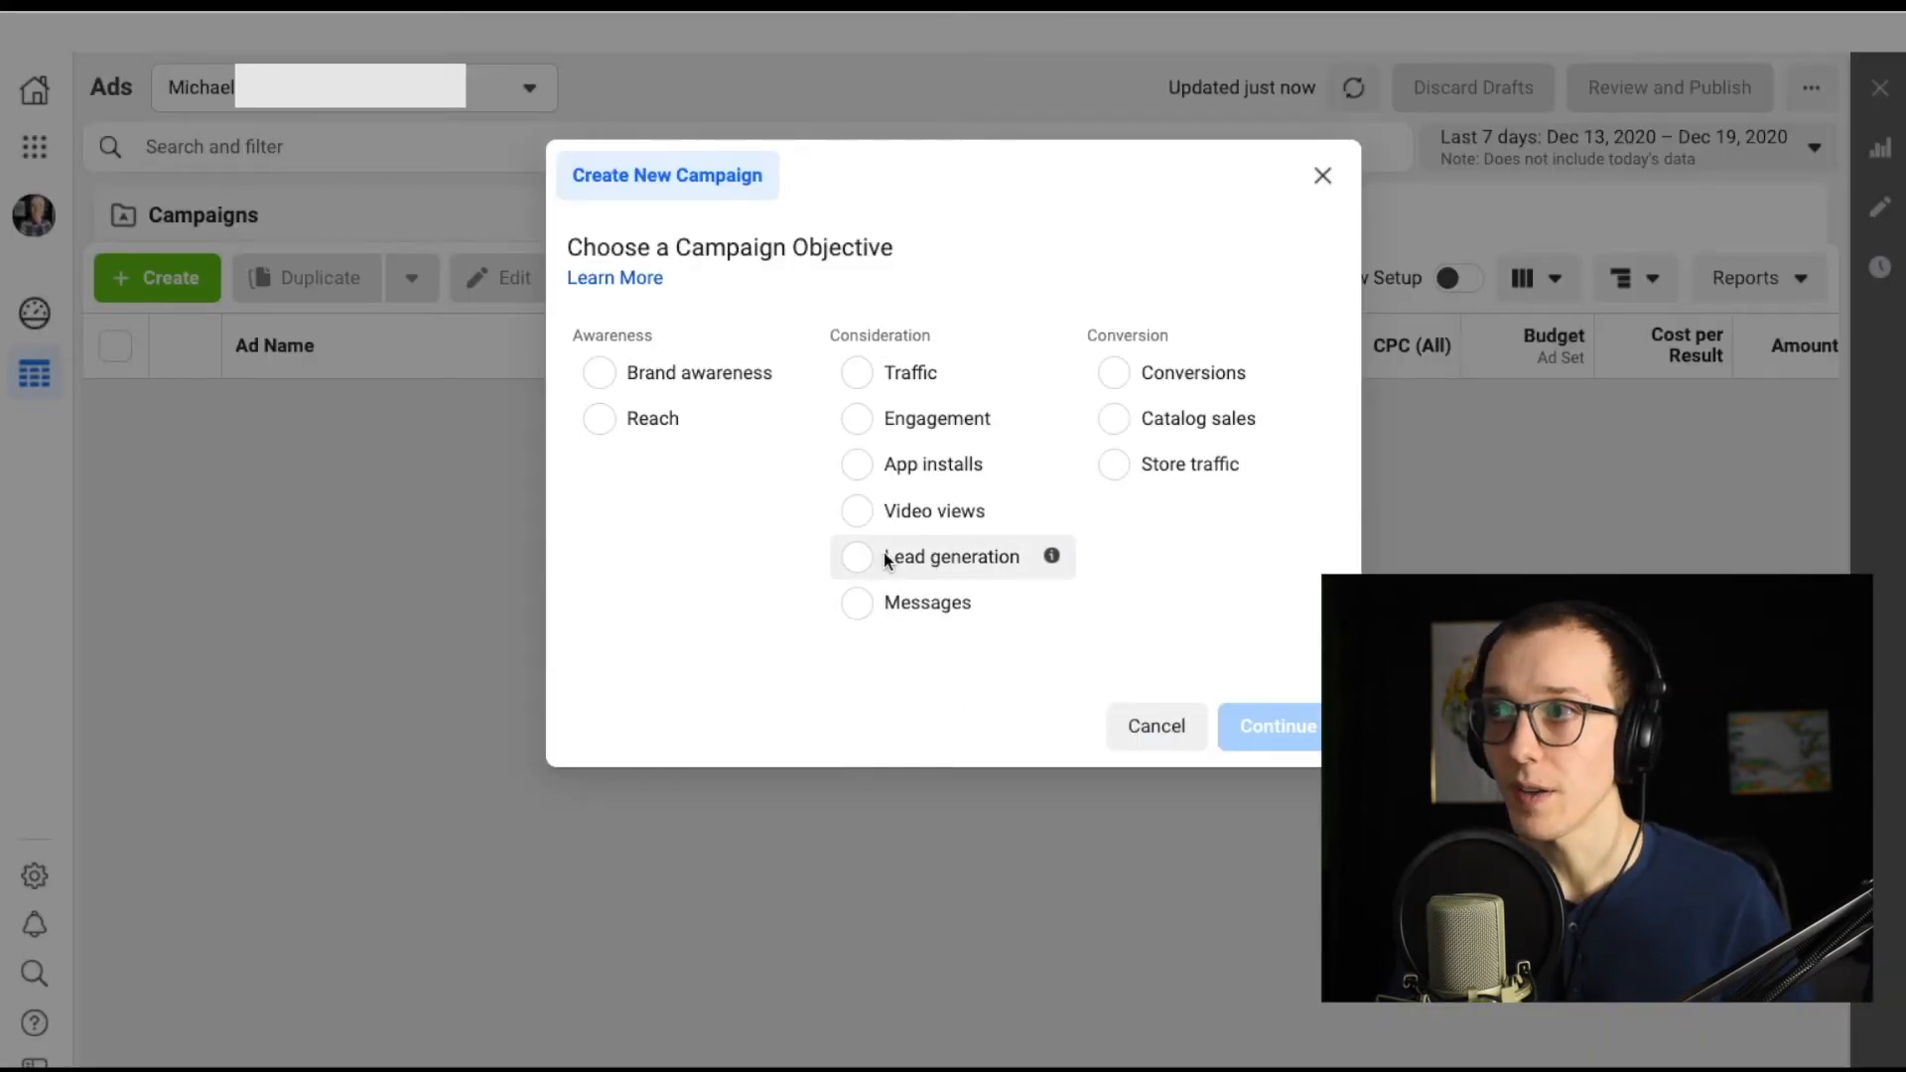
{"action": "left_click", "coordinate": [883, 559]}
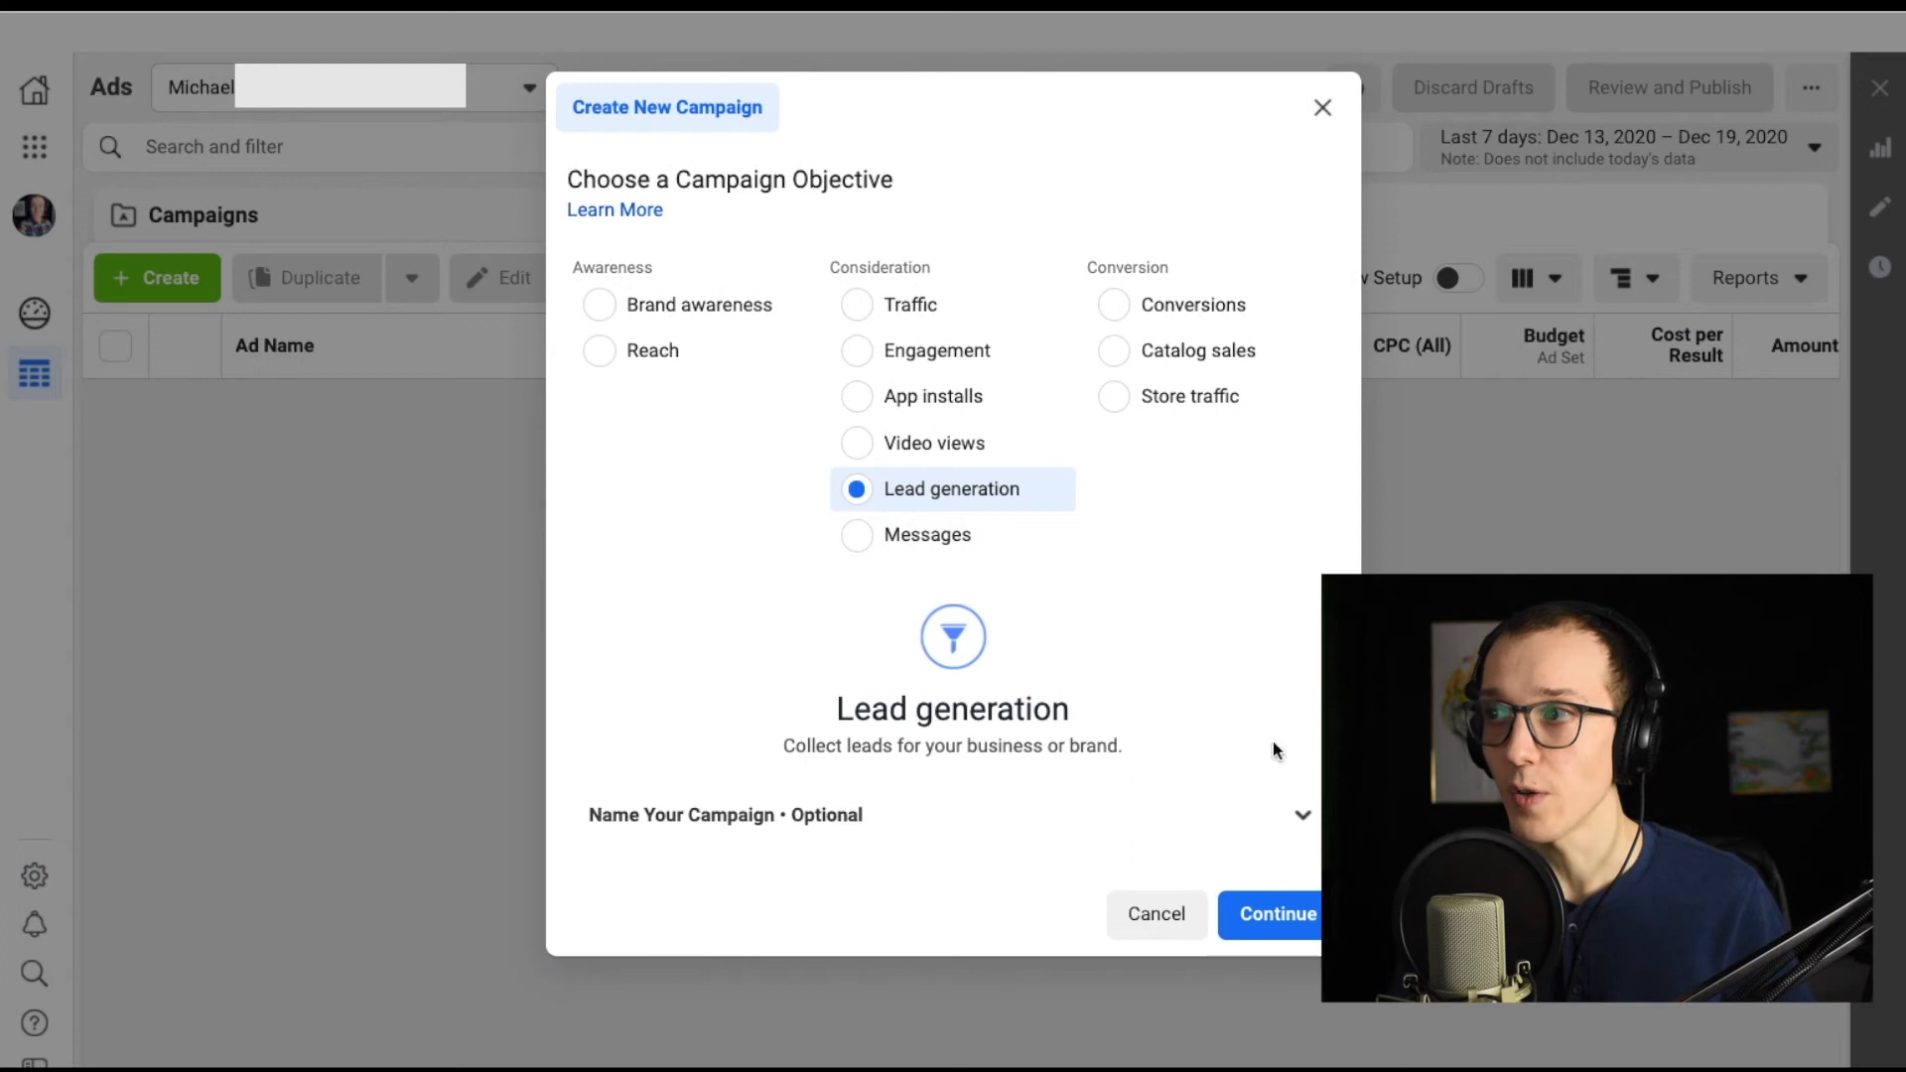
{"action": "left_click", "coordinate": [1274, 913]}
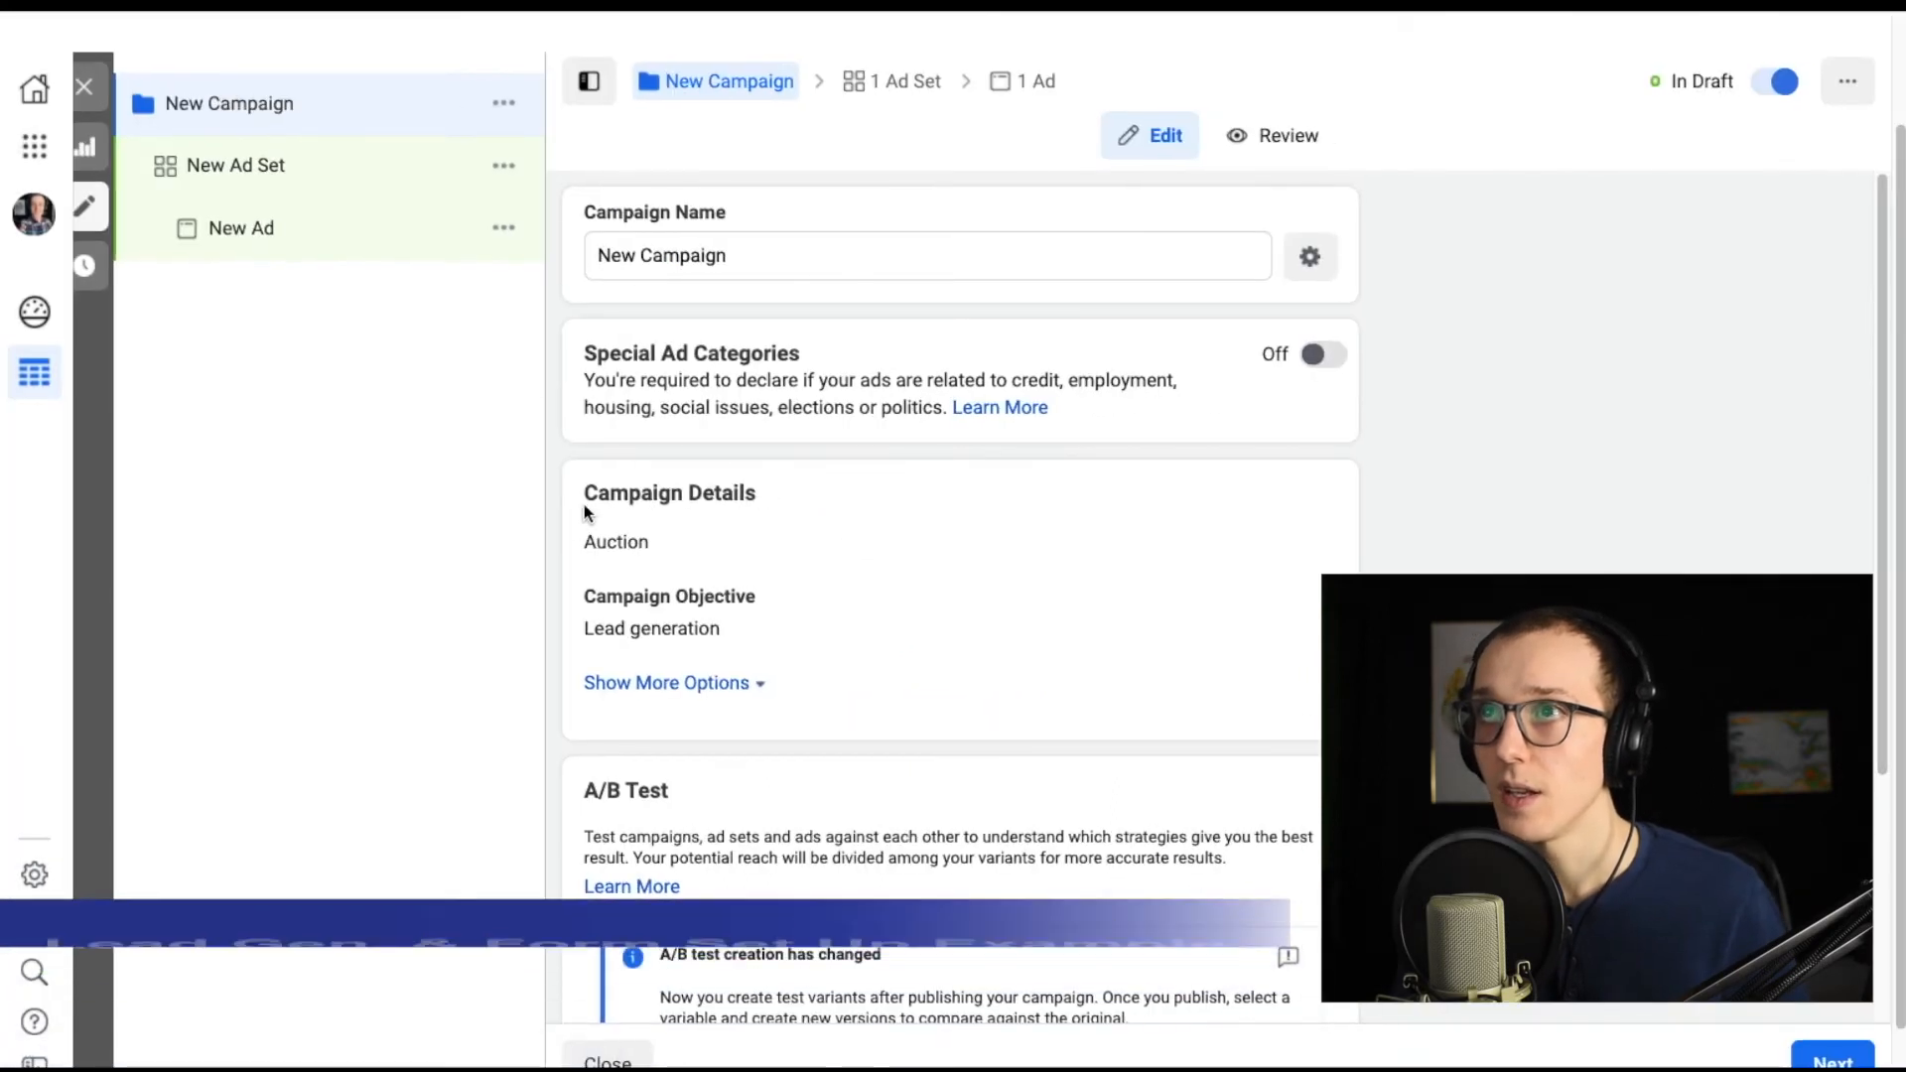
{"action": "left_click", "coordinate": [270, 169]}
{"action": "left_click", "coordinate": [320, 251]}
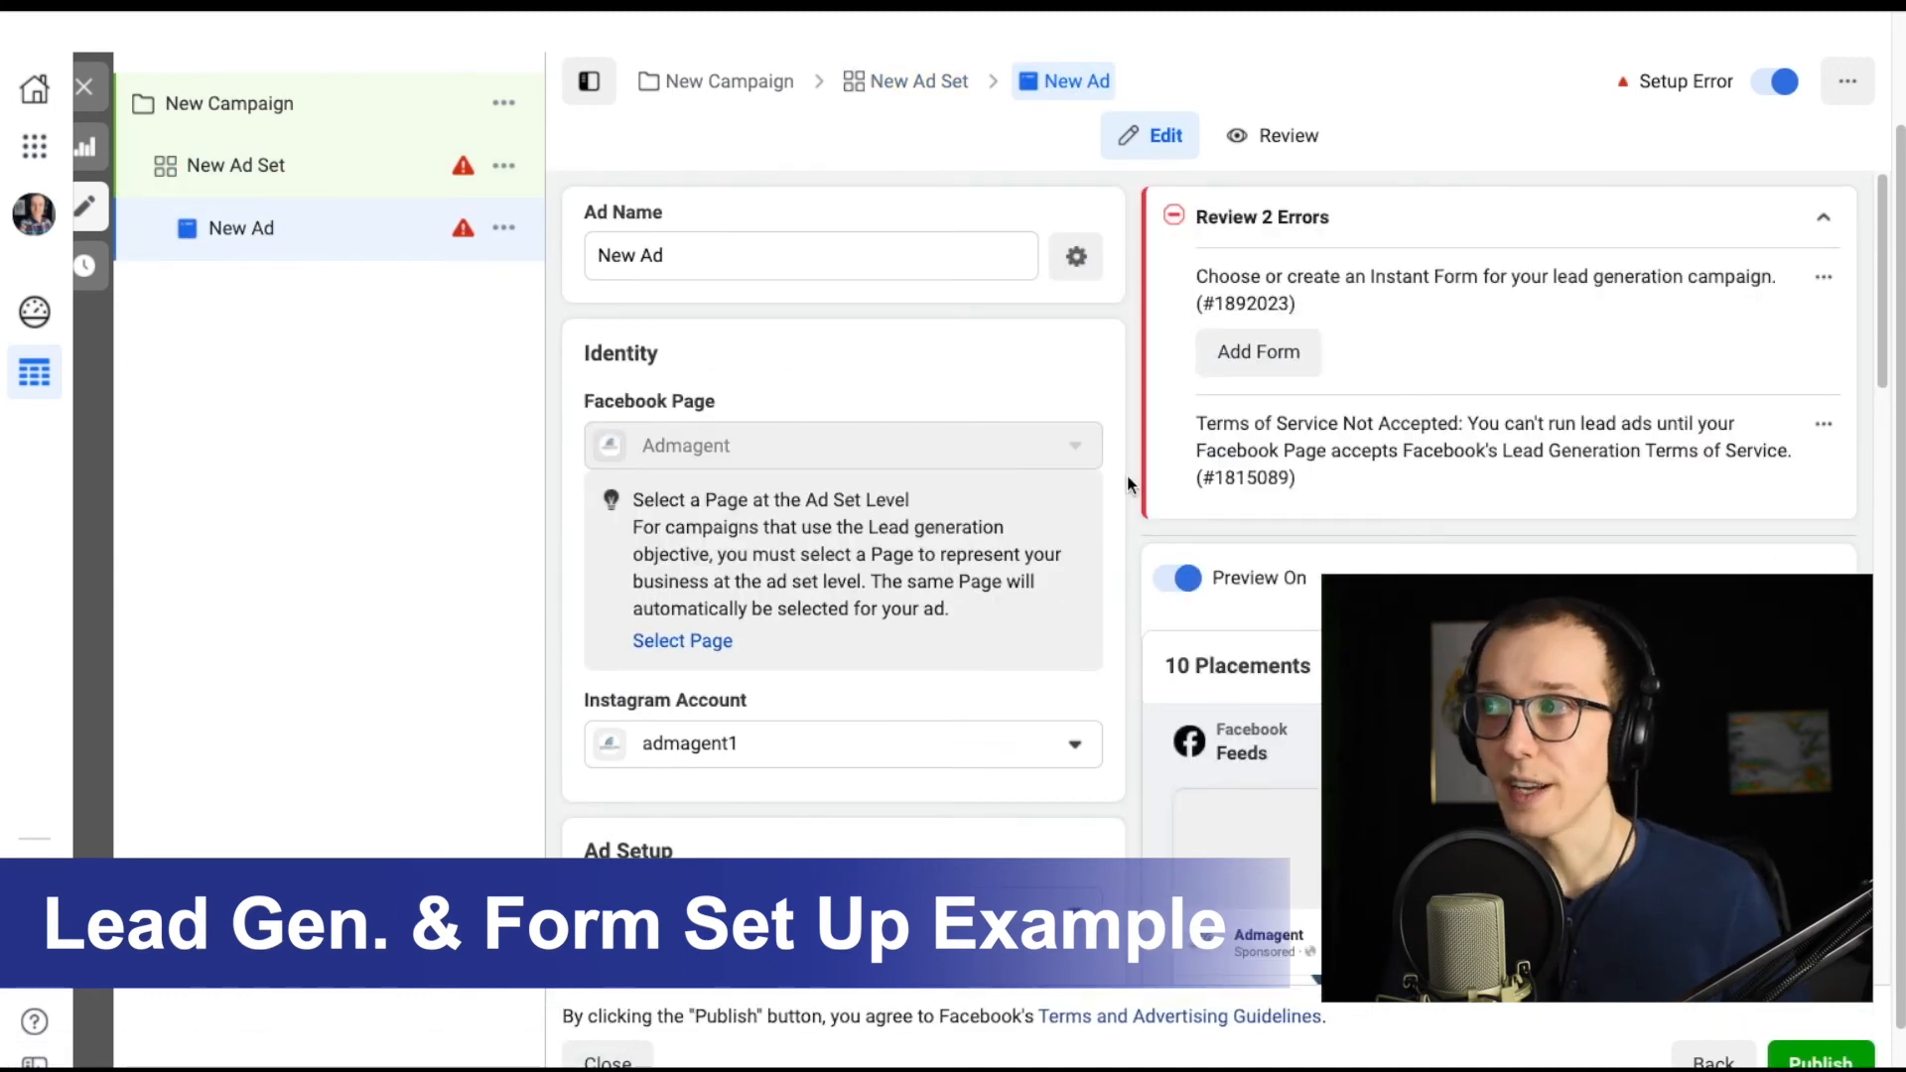
Review the lead ad's setup errors about the Instant Form and Terms of Service.
{"action": "left_click_drag", "start_coordinate": [1195, 421], "coordinate": [1476, 421]}
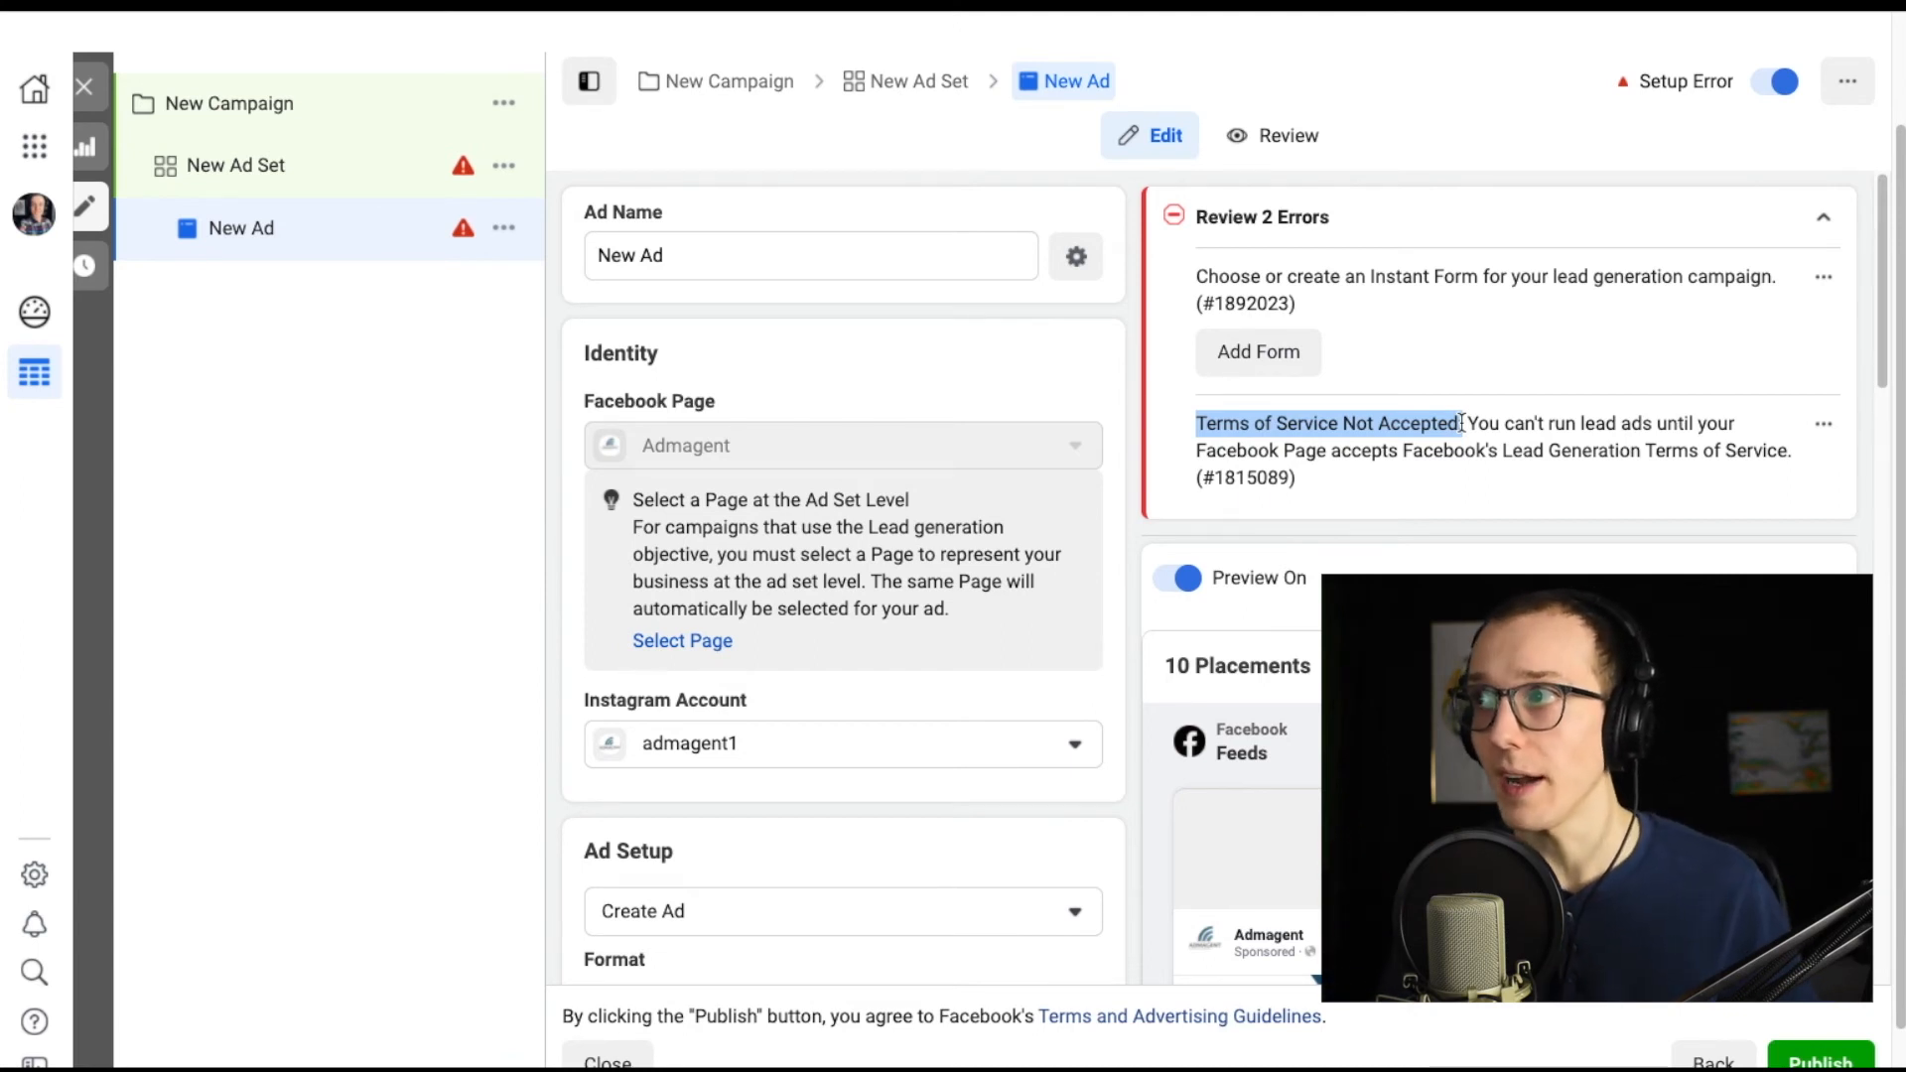
{"action": "left_click", "coordinate": [1406, 271]}
{"action": "left_click", "coordinate": [1276, 360]}
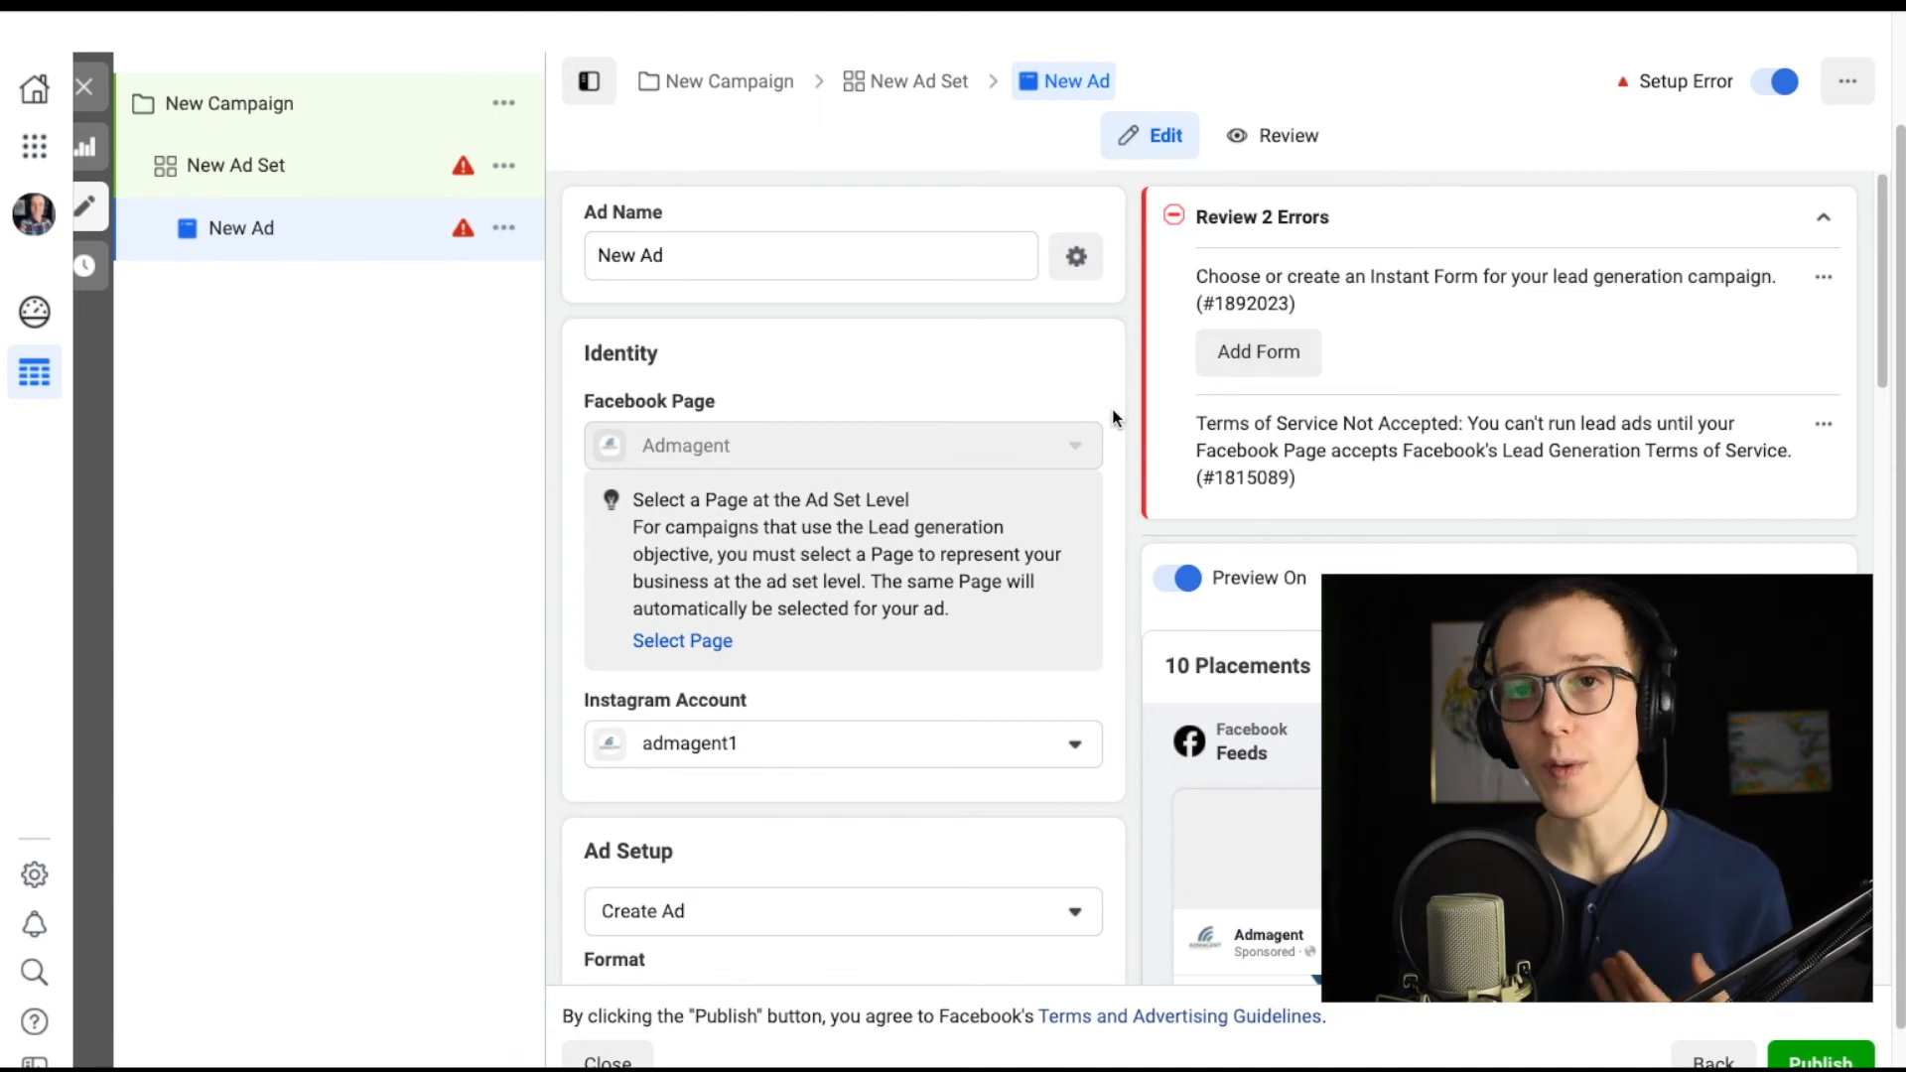
Review the lead ad's media, primary text and headline fields and its call-to-action options, keeping Sign Up.
{"action": "scroll", "coordinate": [1113, 417], "scroll_direction": "down", "scroll_amount": 2}
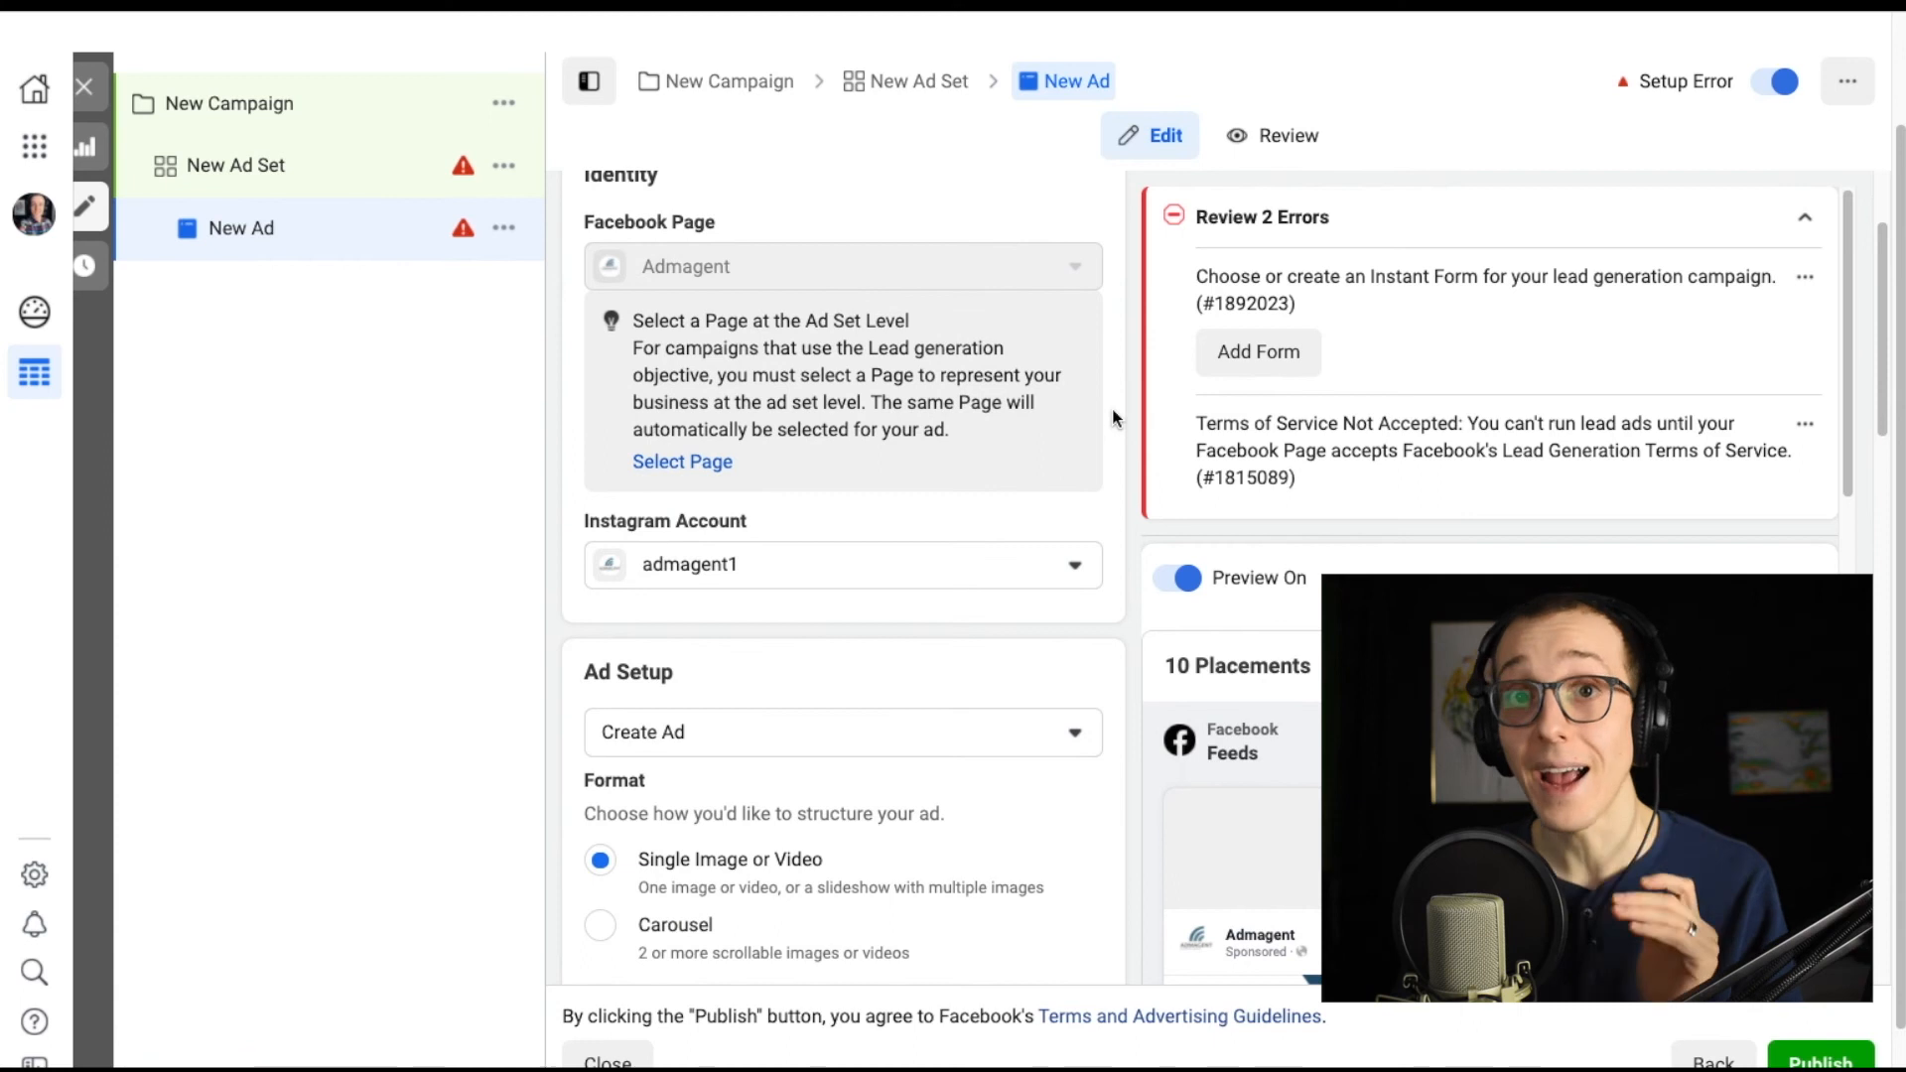
{"action": "scroll", "coordinate": [1116, 415], "scroll_direction": "down", "scroll_amount": 10}
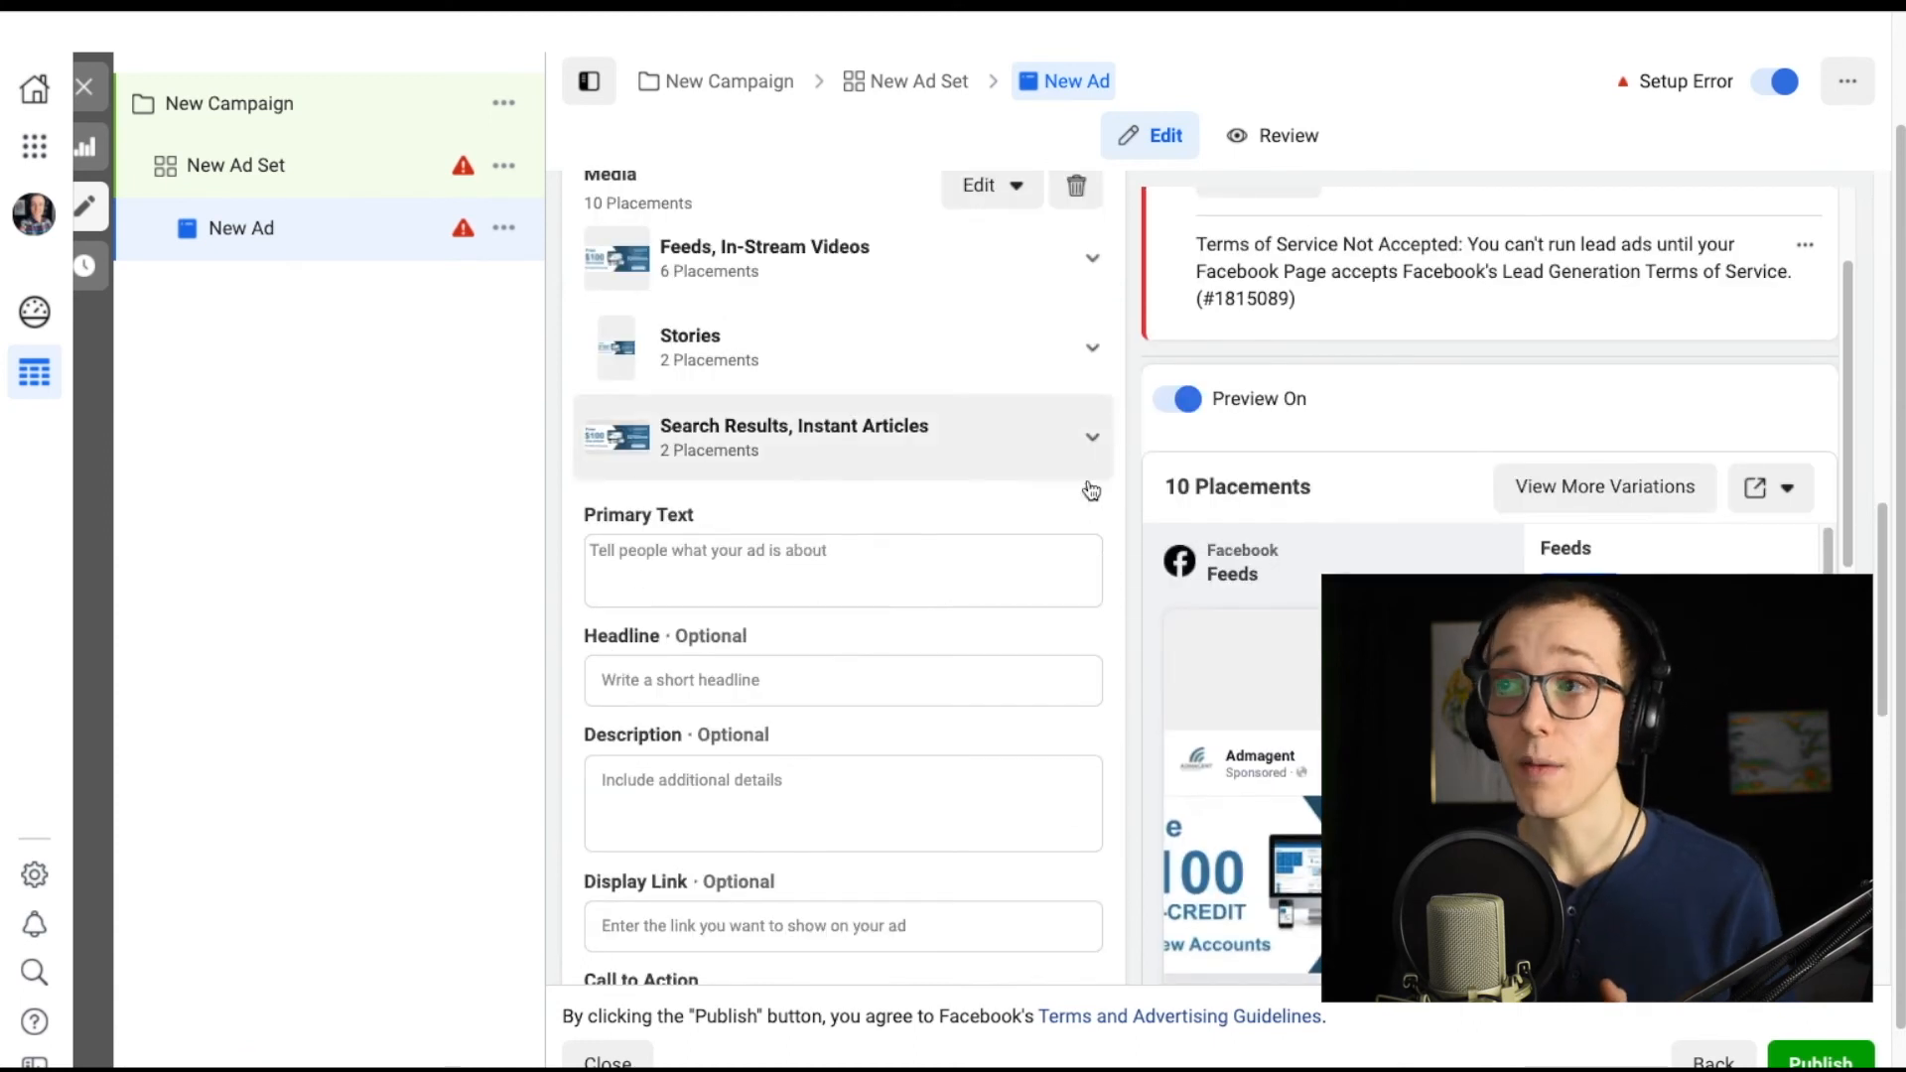
{"action": "scroll", "coordinate": [1084, 534], "scroll_direction": "down", "scroll_amount": 1}
{"action": "scroll", "coordinate": [1217, 604], "scroll_direction": "down", "scroll_amount": 1}
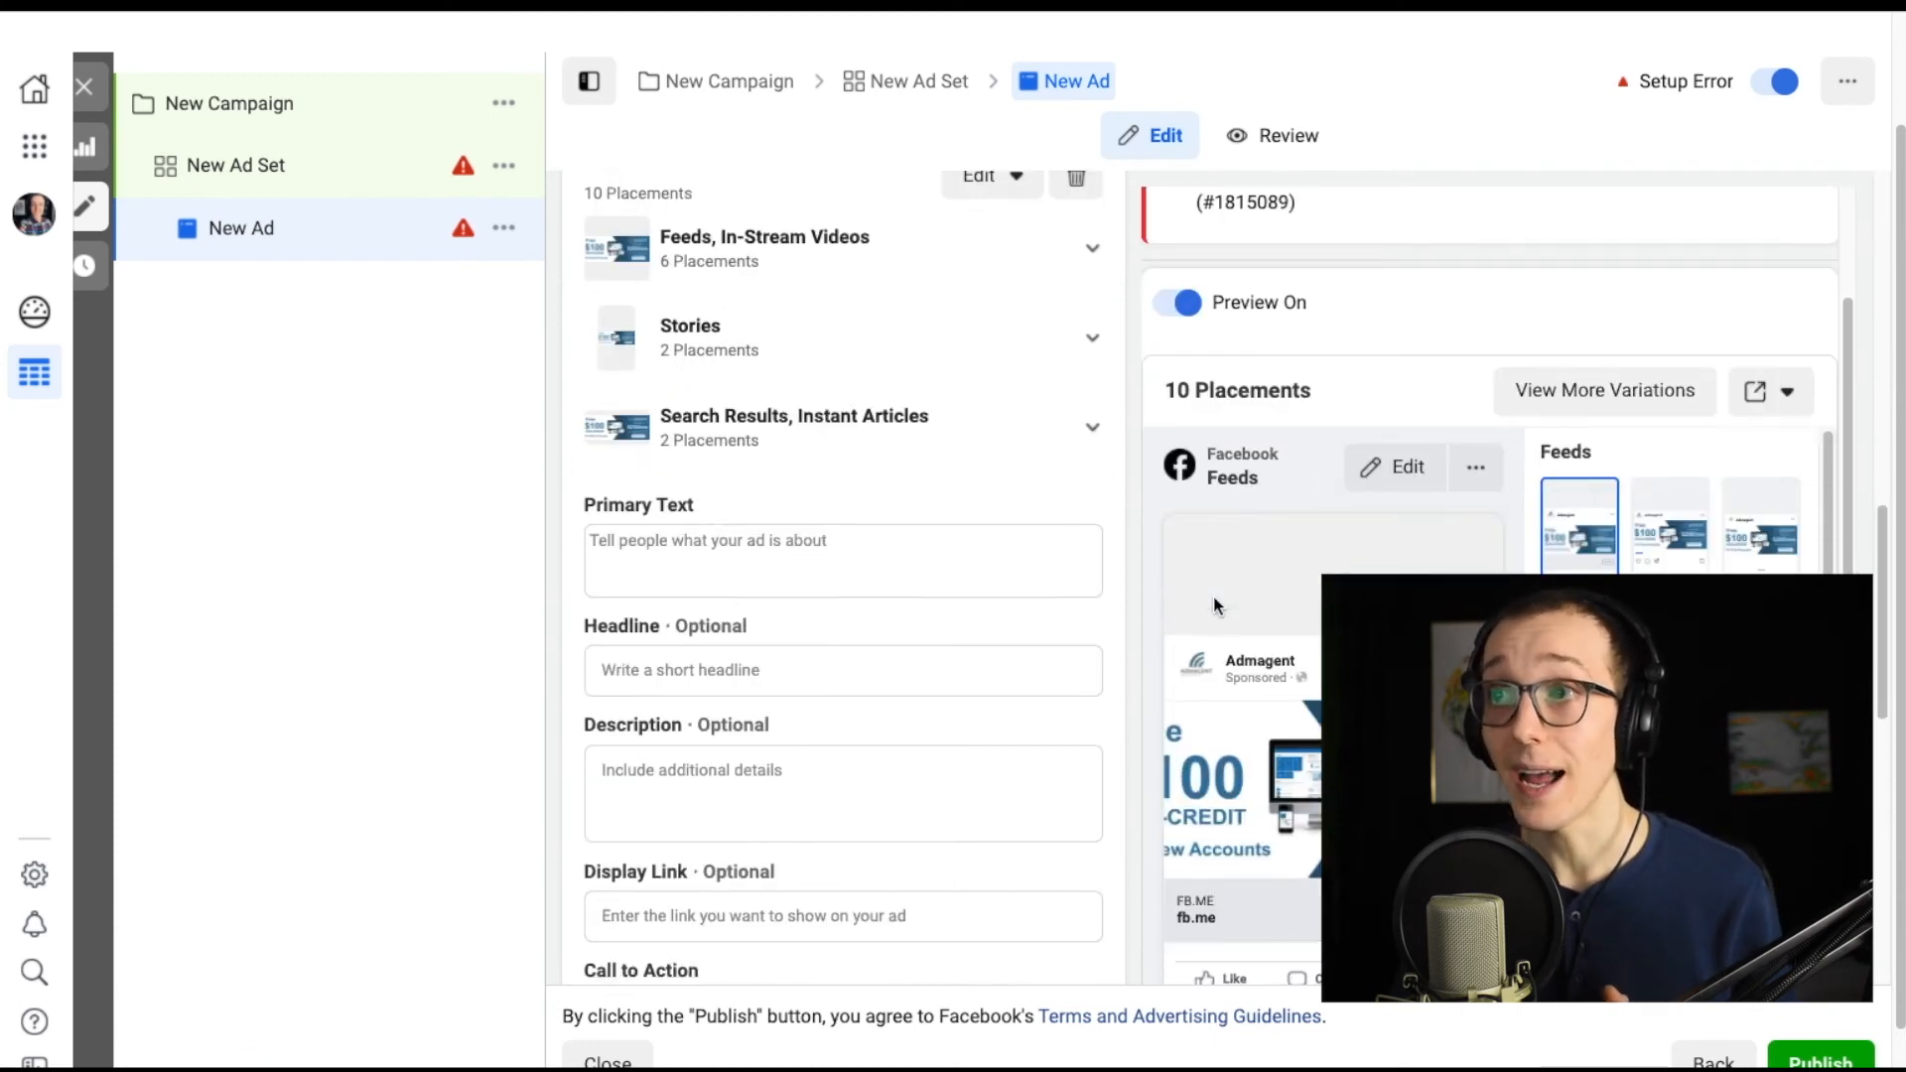
{"action": "left_click", "coordinate": [833, 549]}
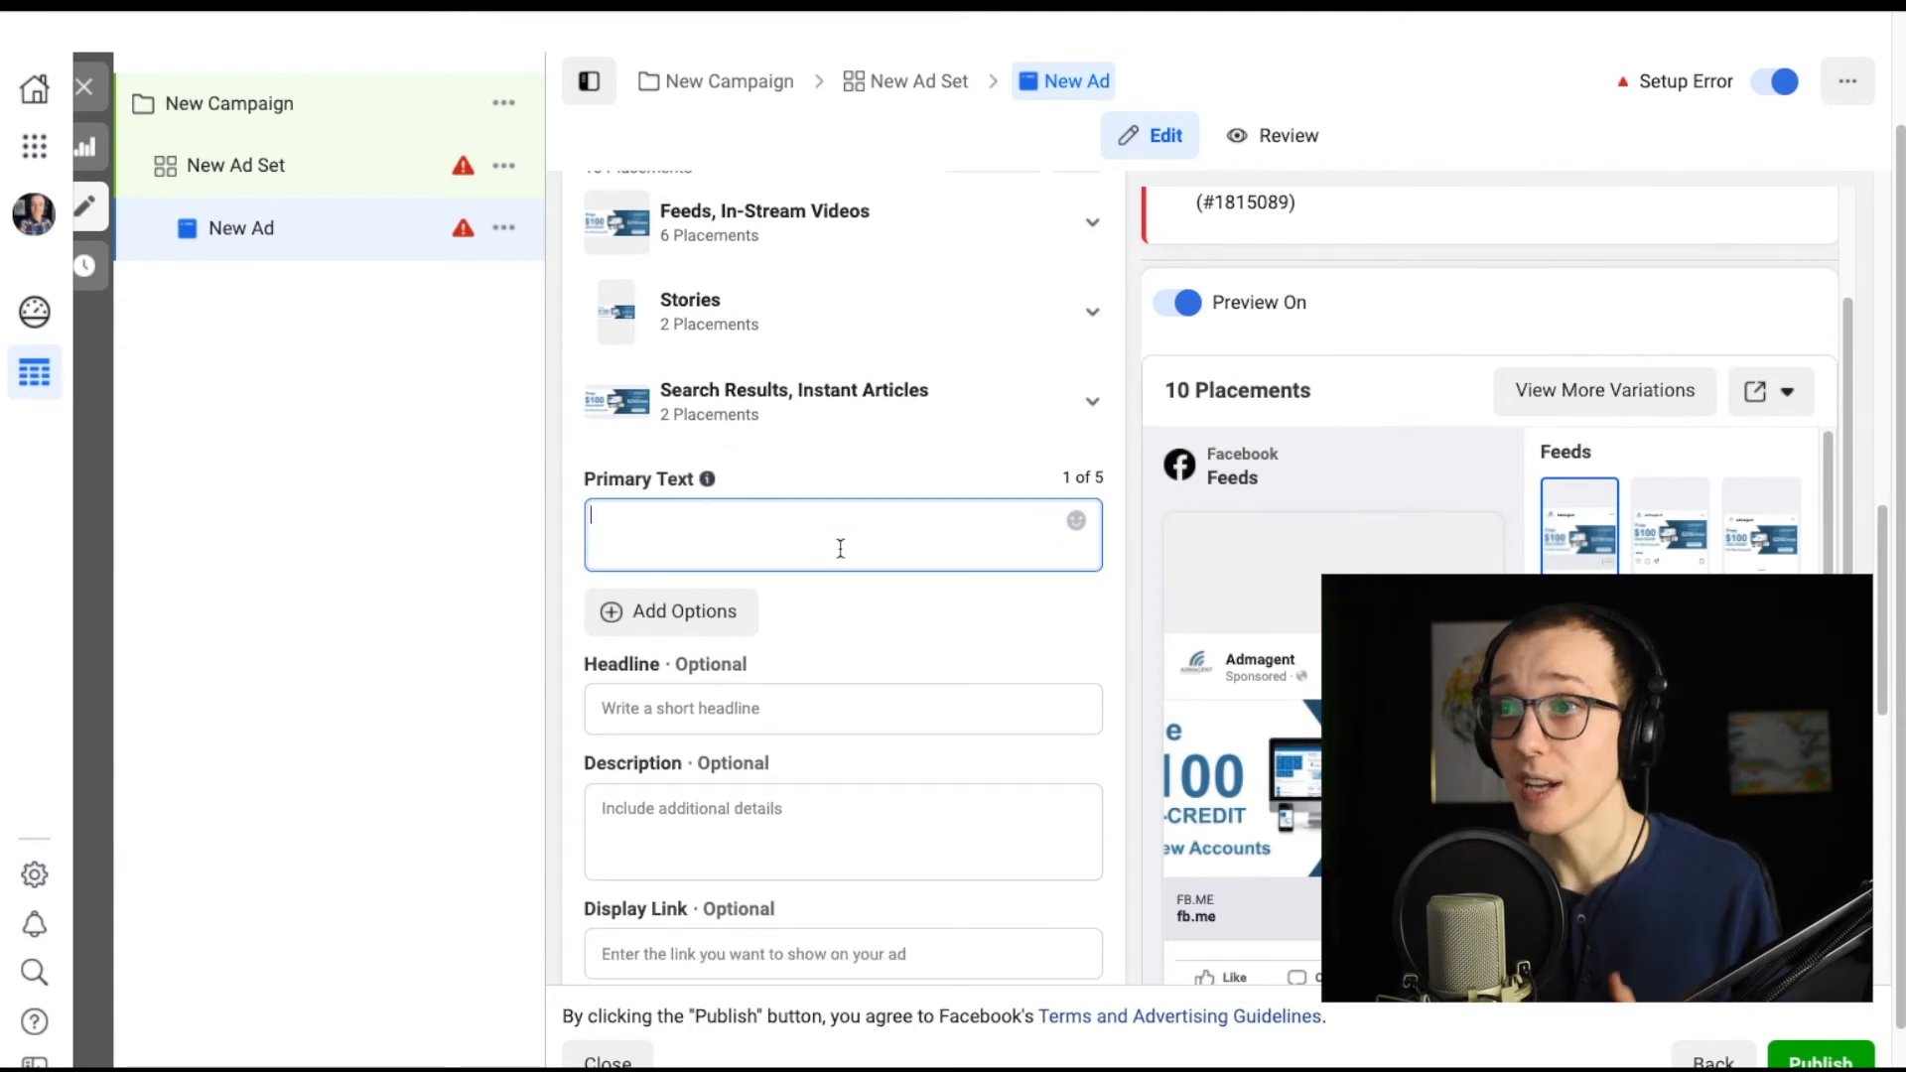
{"action": "scroll", "coordinate": [605, 632], "scroll_direction": "down", "scroll_amount": 4}
{"action": "scroll", "coordinate": [607, 635], "scroll_direction": "down", "scroll_amount": 3}
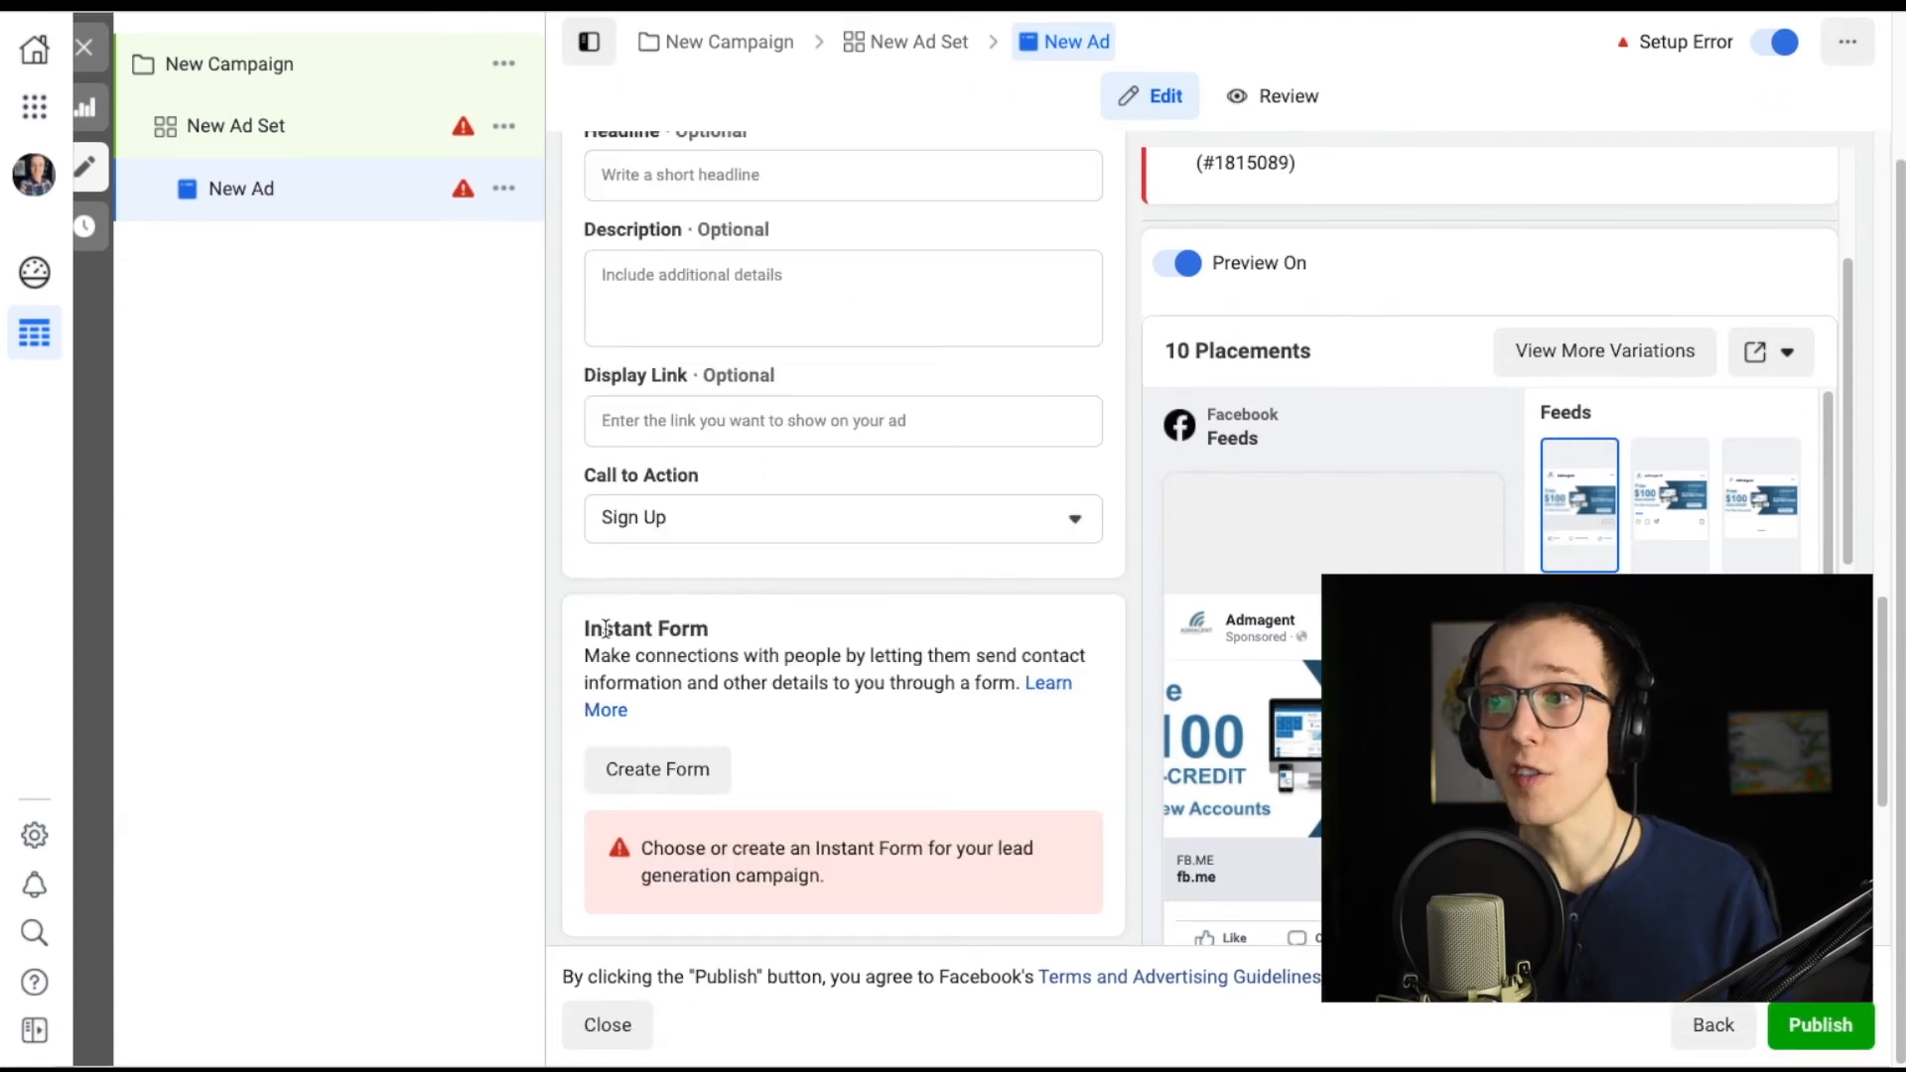
{"action": "left_click_drag", "start_coordinate": [708, 476], "coordinate": [580, 479]}
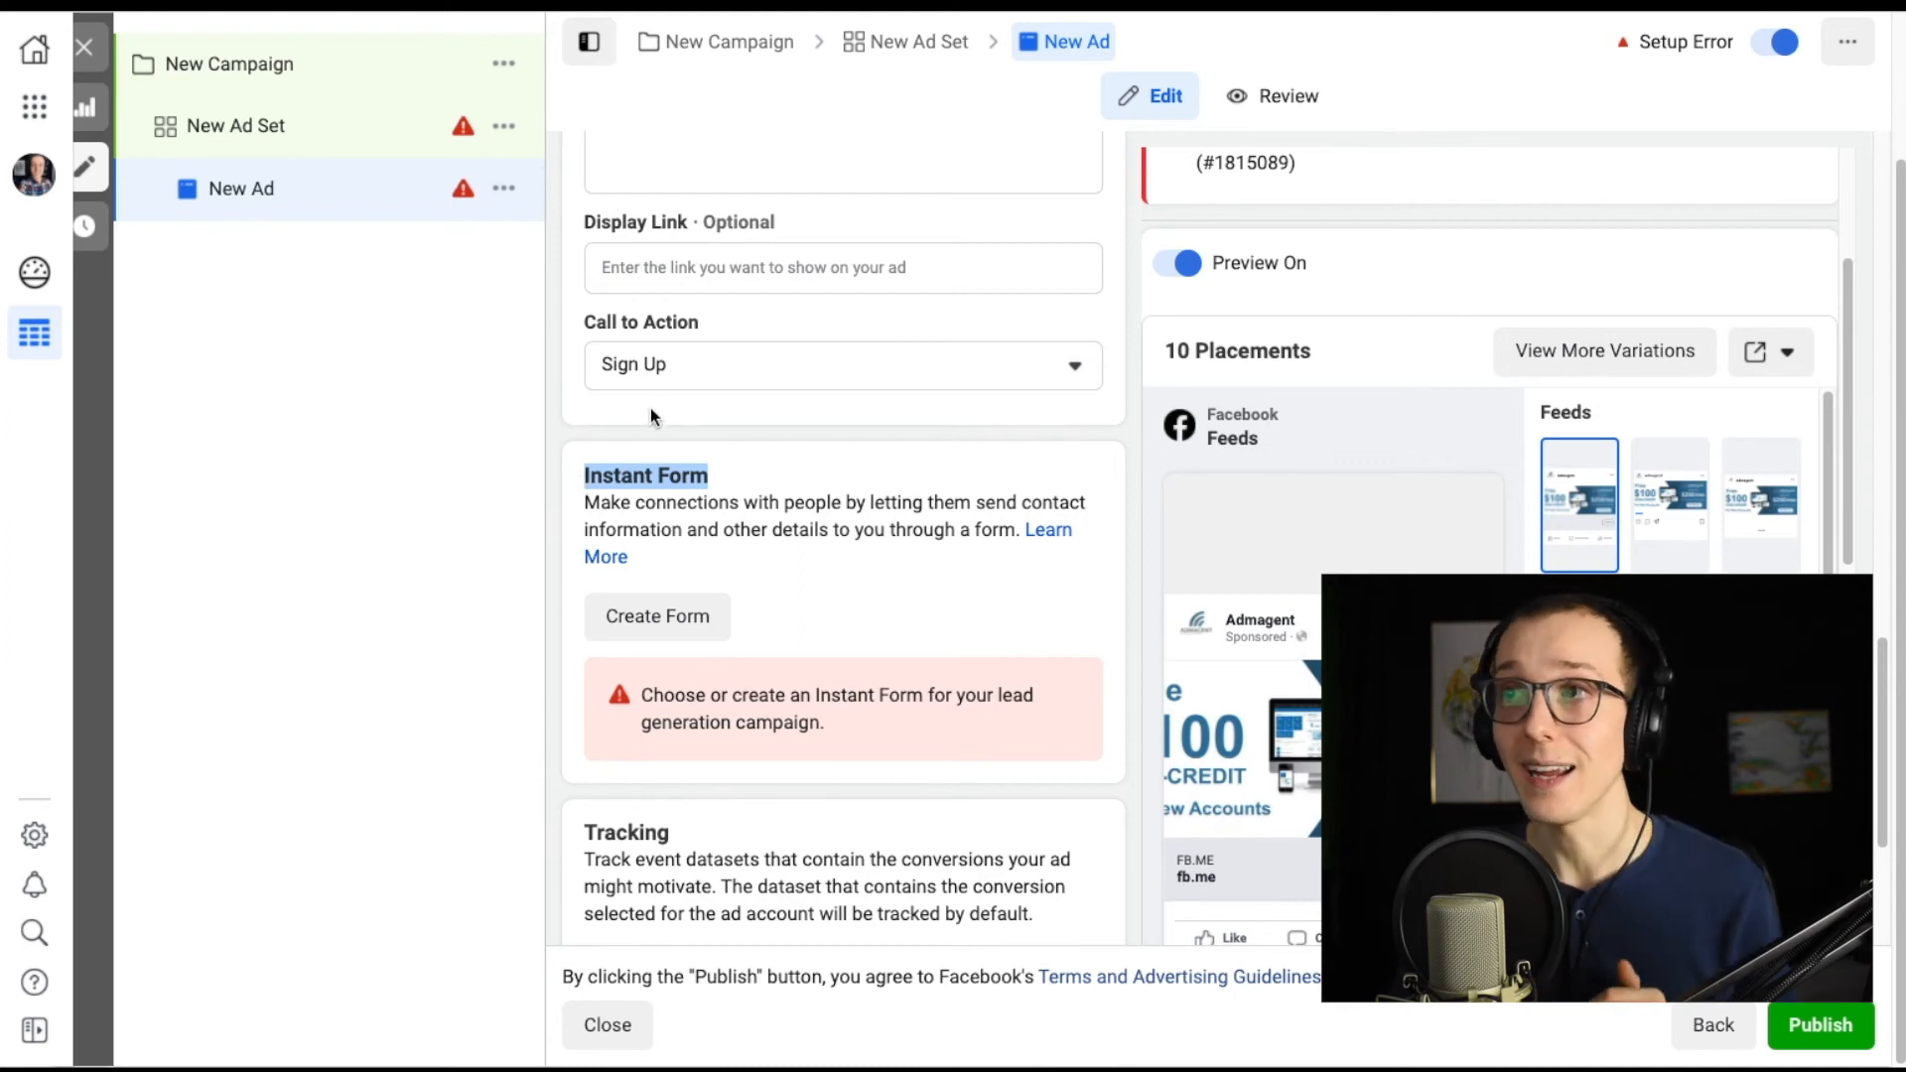
{"action": "left_click", "coordinate": [1072, 363]}
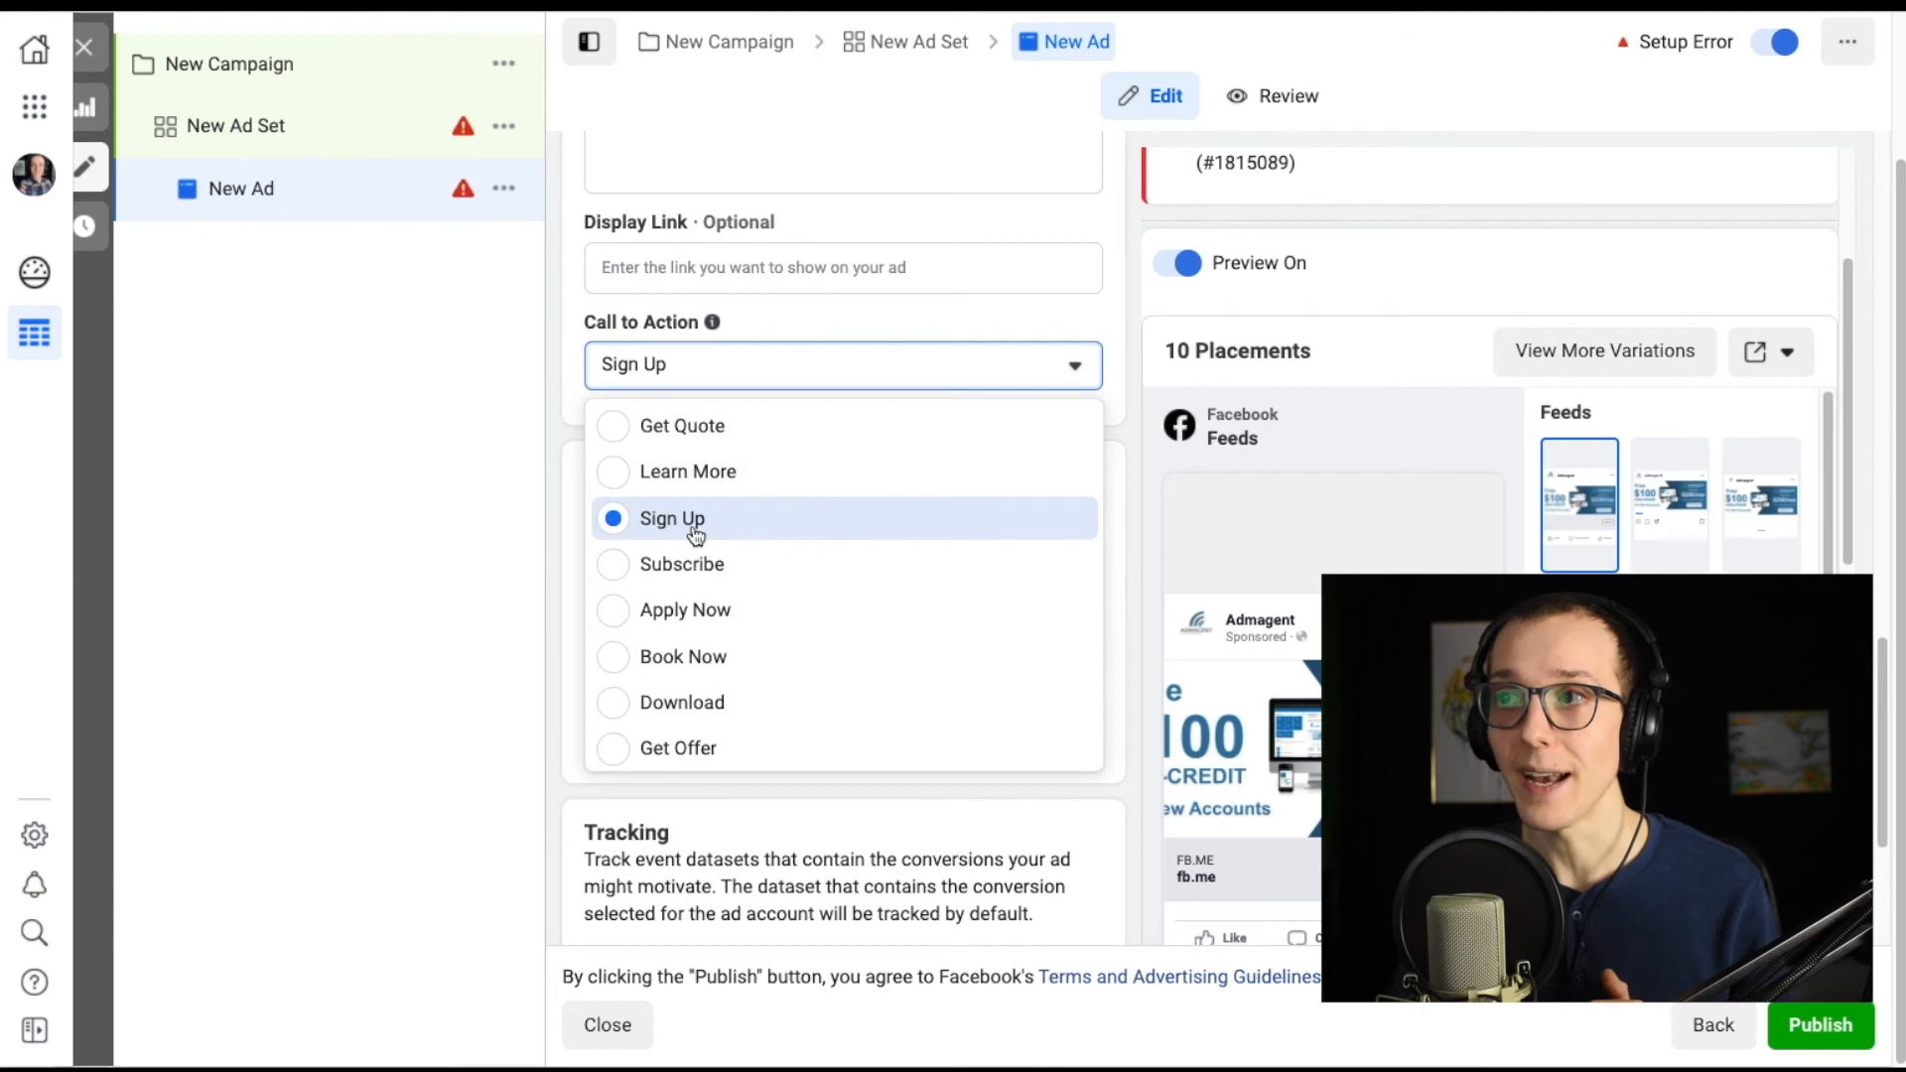
{"action": "left_click", "coordinate": [662, 326]}
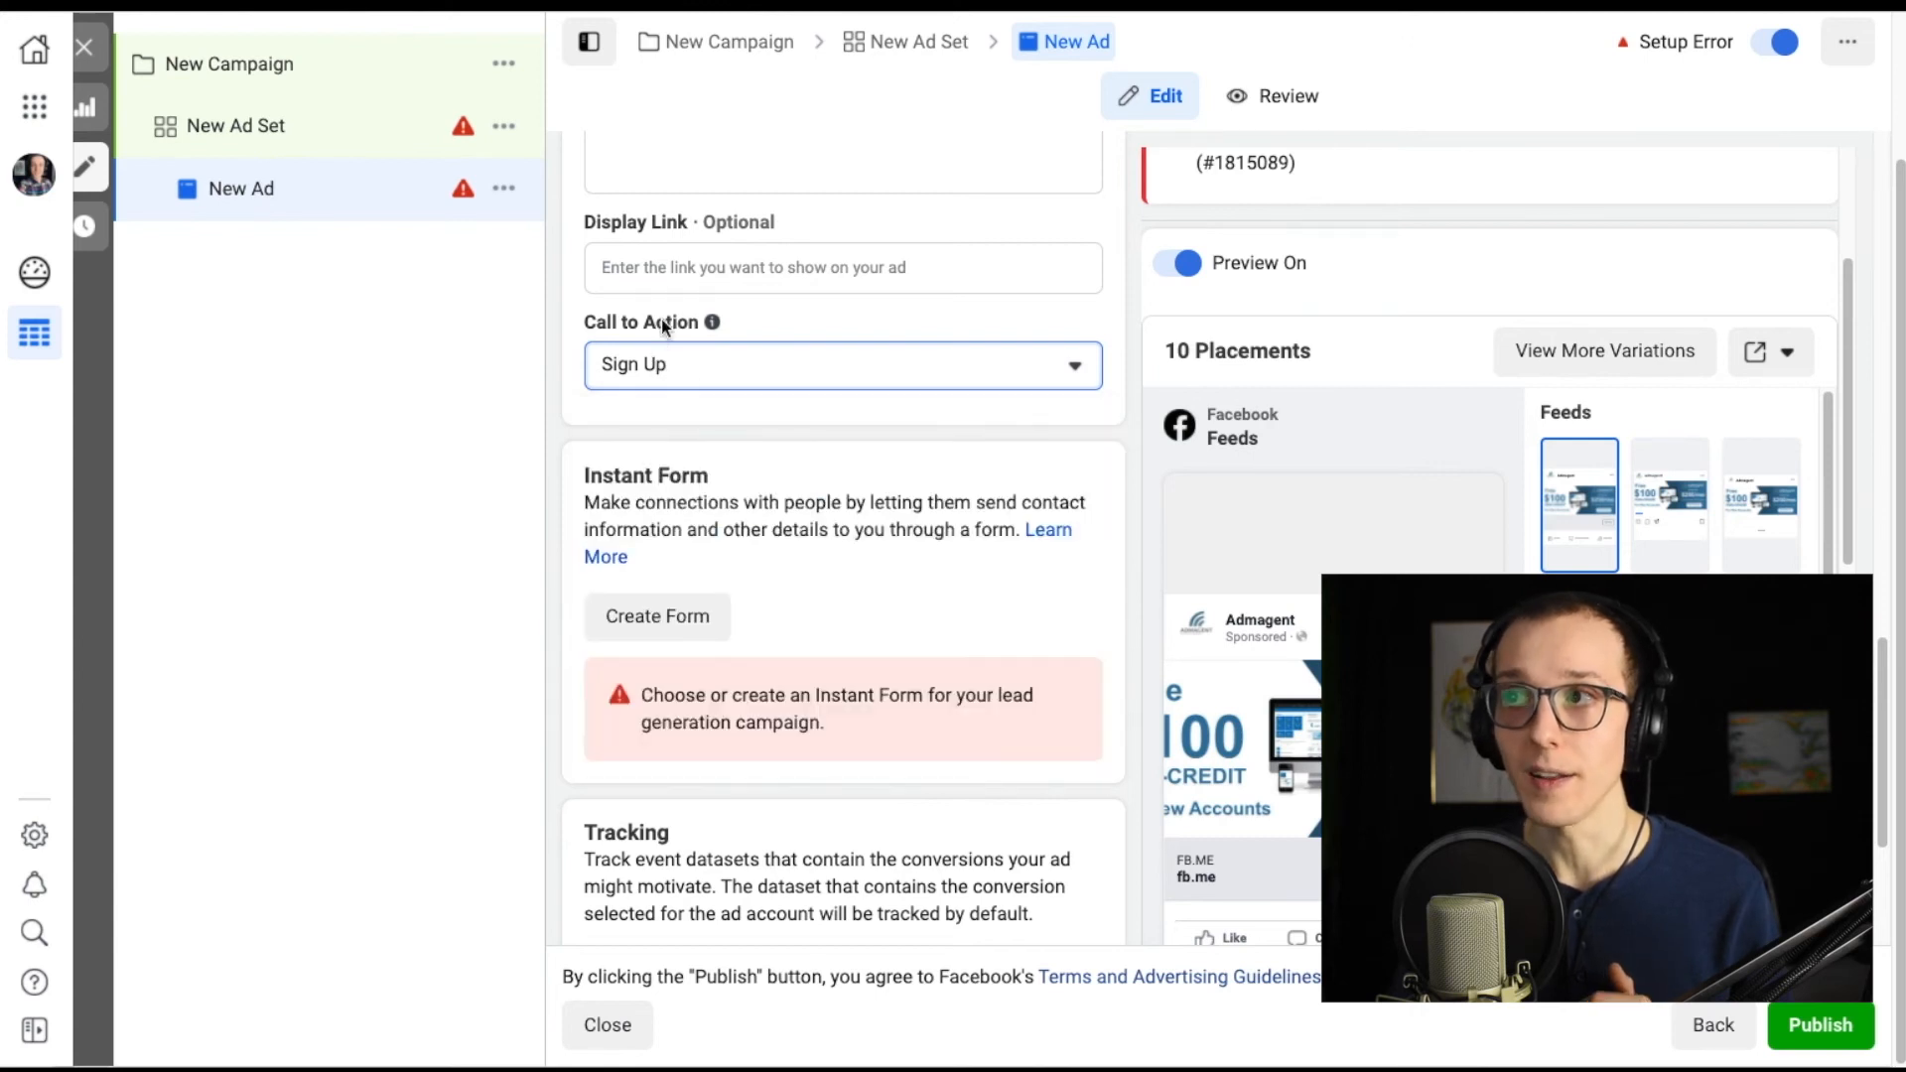
Start a new instant form and set its greeting headline to "you won't regret choosing us!".
{"action": "left_click", "coordinate": [677, 622]}
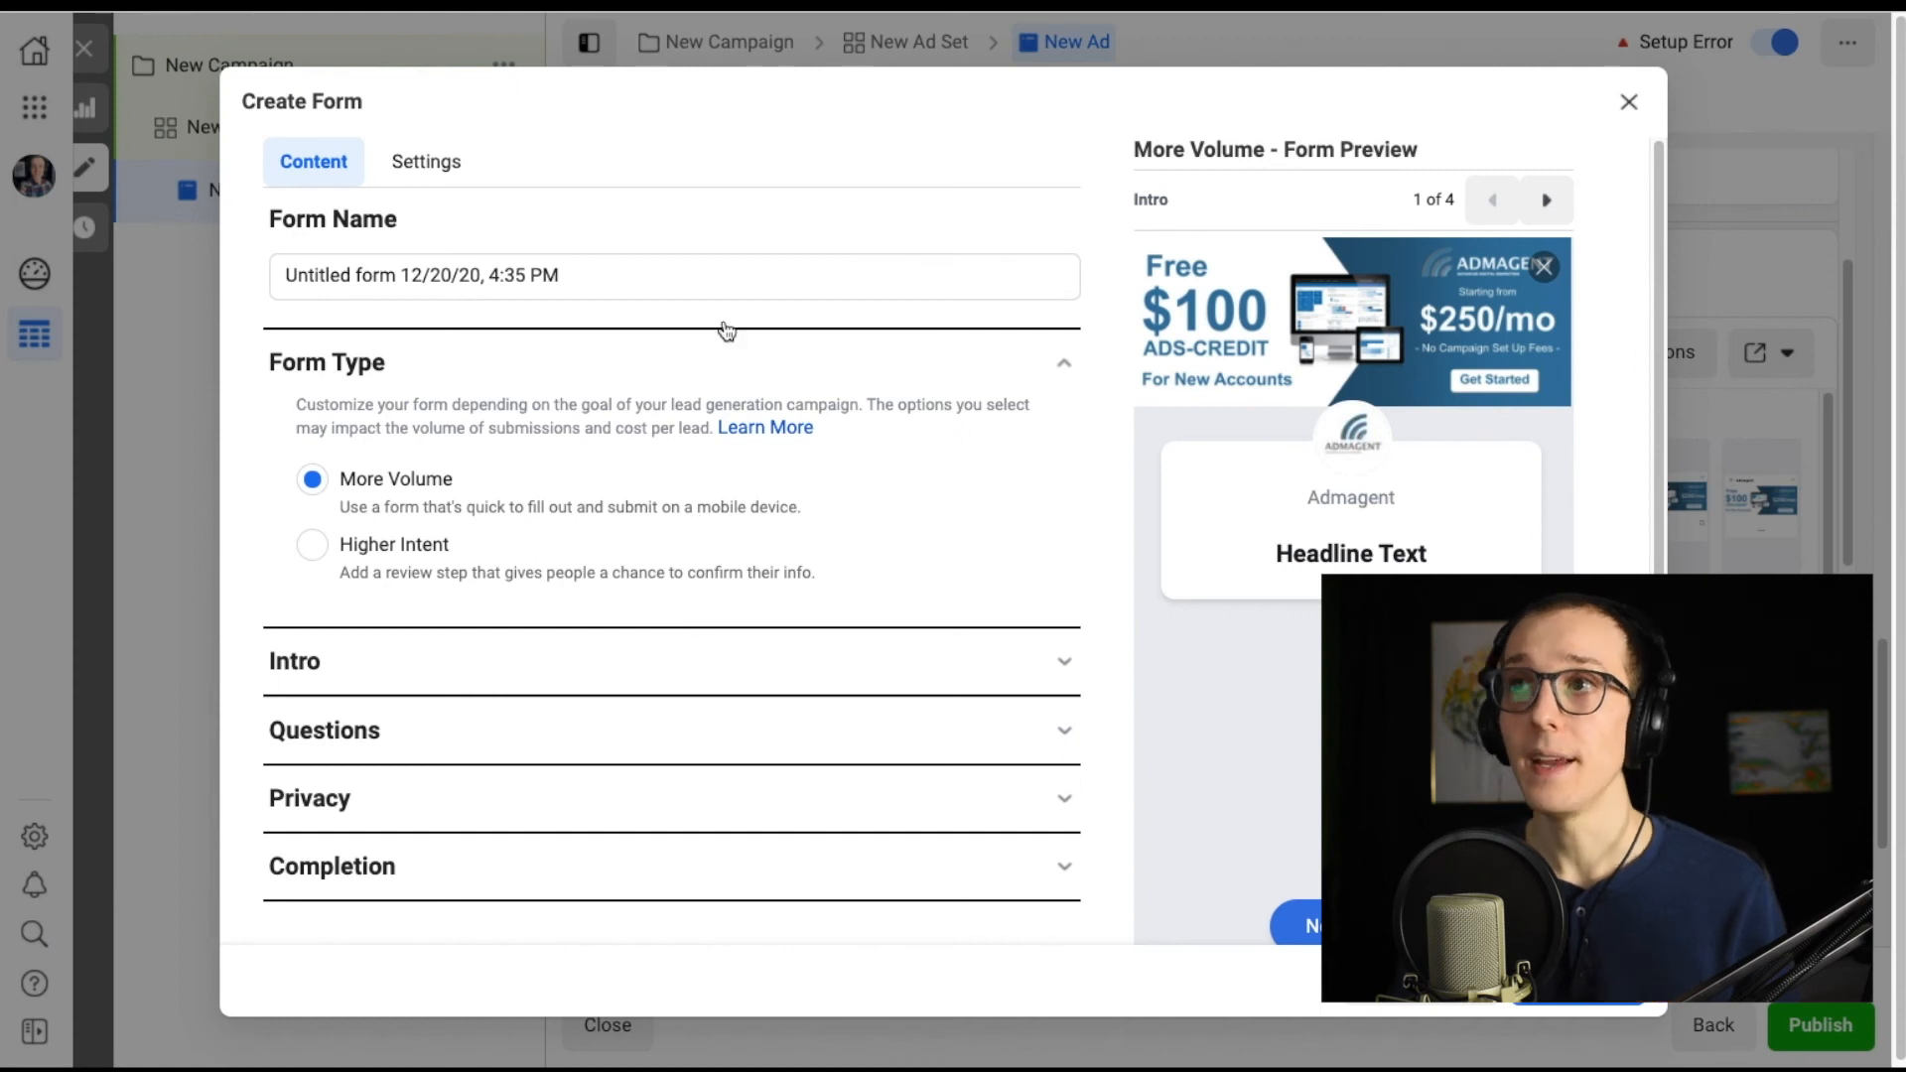
{"action": "left_click_drag", "start_coordinate": [591, 281], "coordinate": [224, 281]}
{"action": "scroll", "coordinate": [1032, 620], "scroll_direction": "down", "scroll_amount": 1}
{"action": "left_click", "coordinate": [1062, 607]}
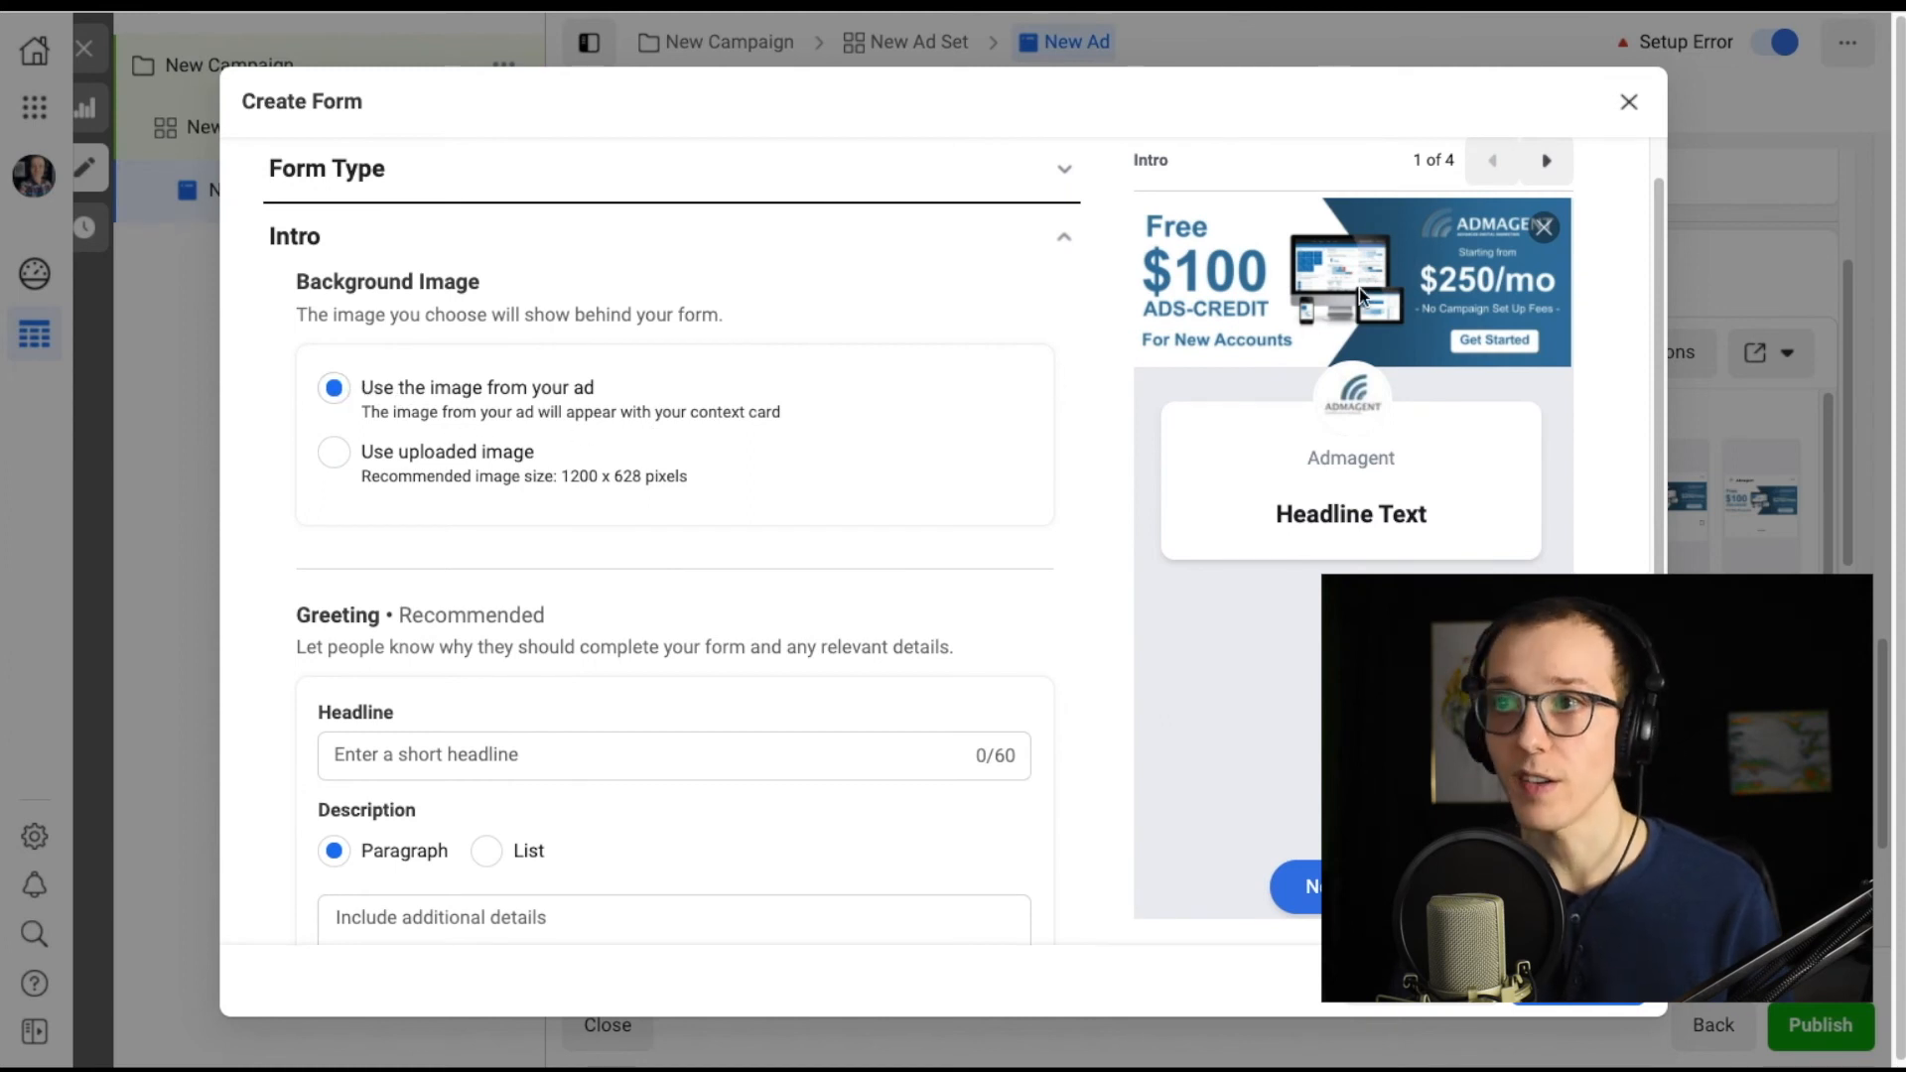
{"action": "scroll", "coordinate": [721, 628], "scroll_direction": "down", "scroll_amount": 2}
{"action": "left_click", "coordinate": [640, 586]}
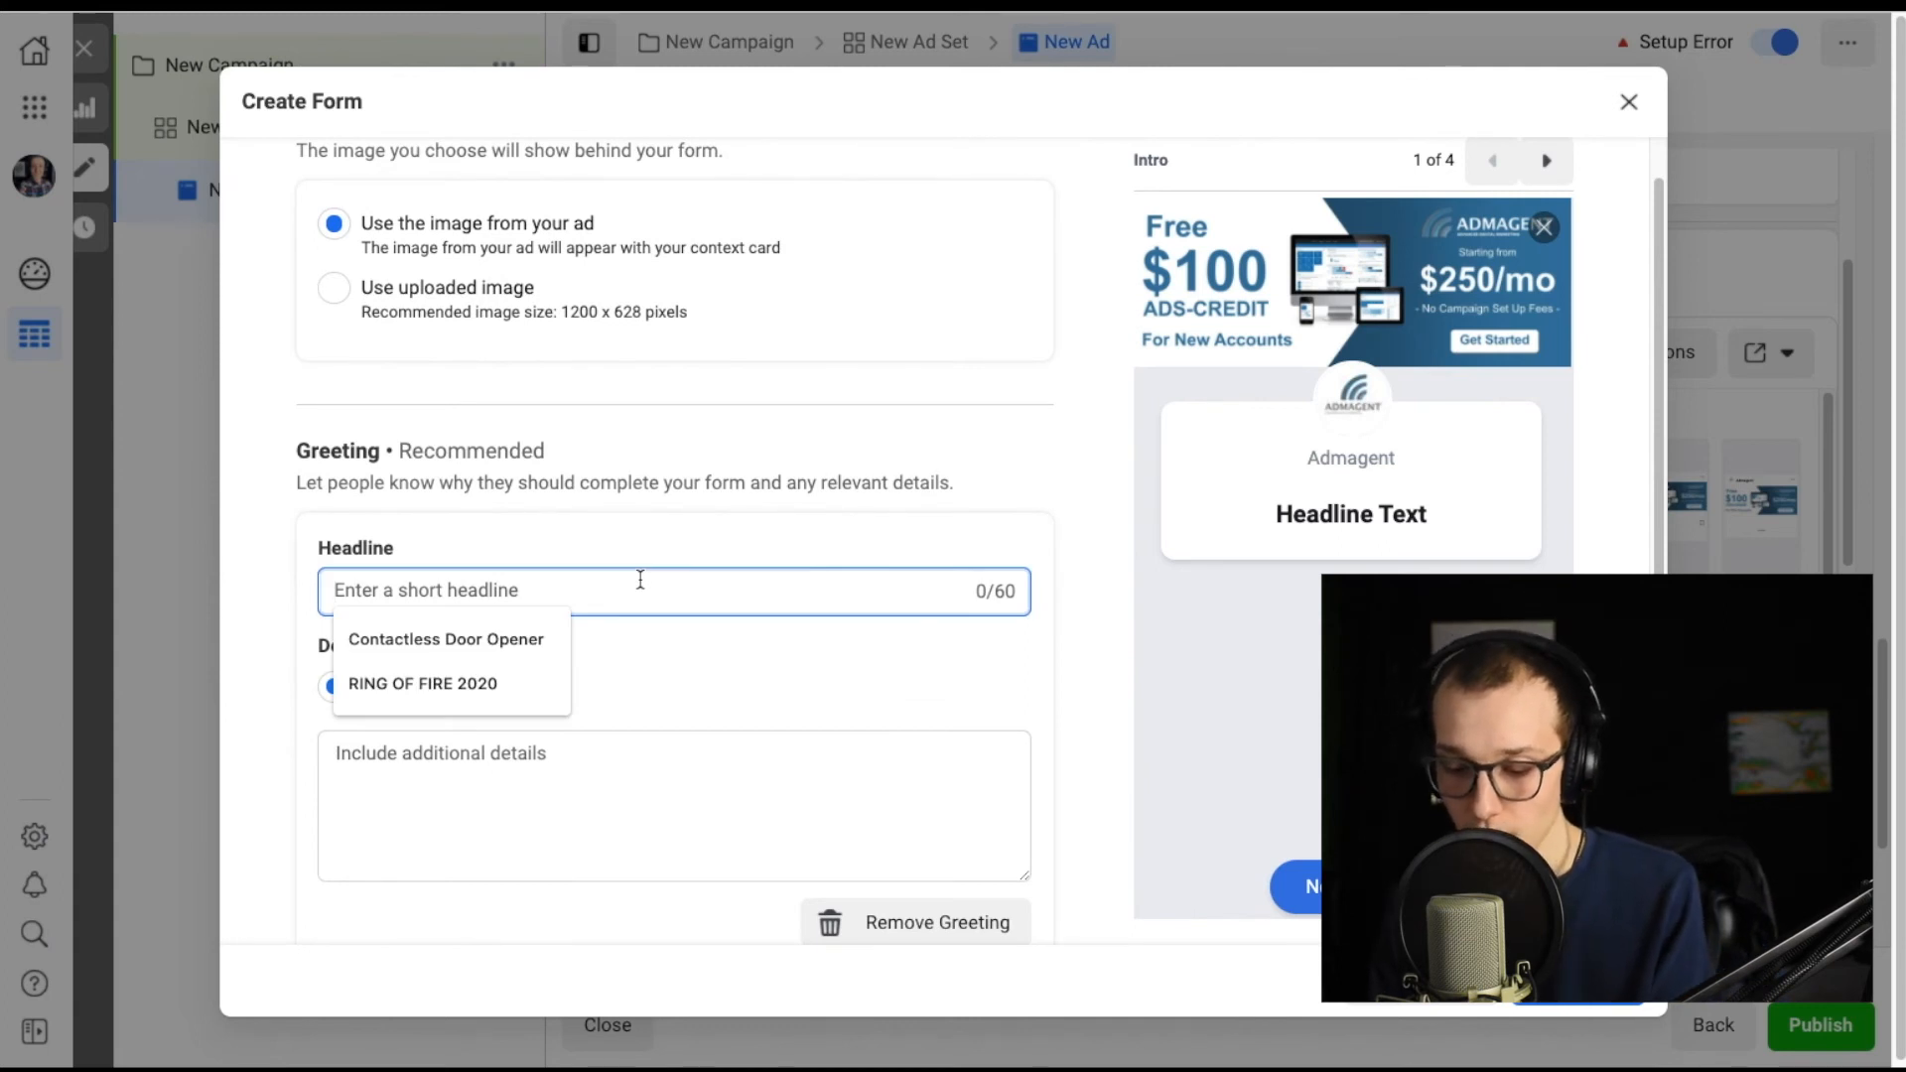
{"action": "type", "text": "you won't regret"}
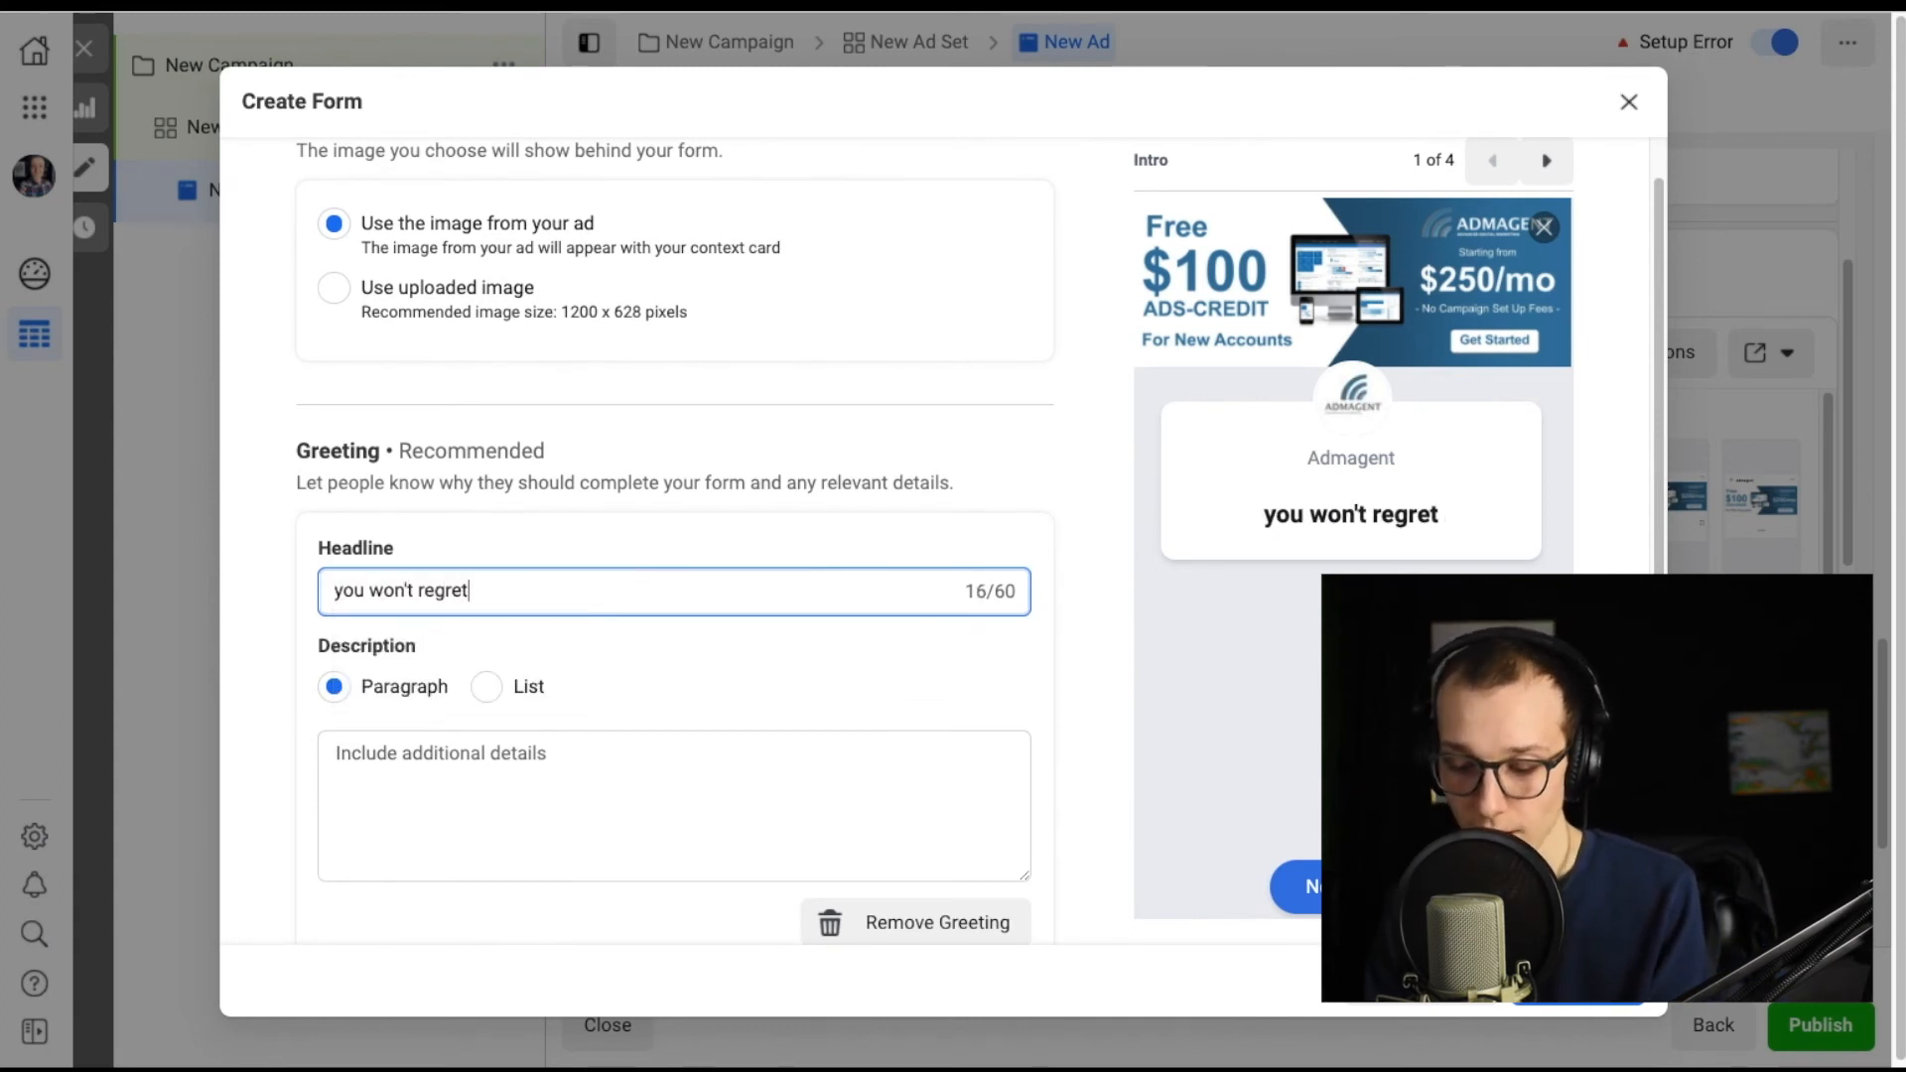
{"action": "type", "text": " choosing us!"}
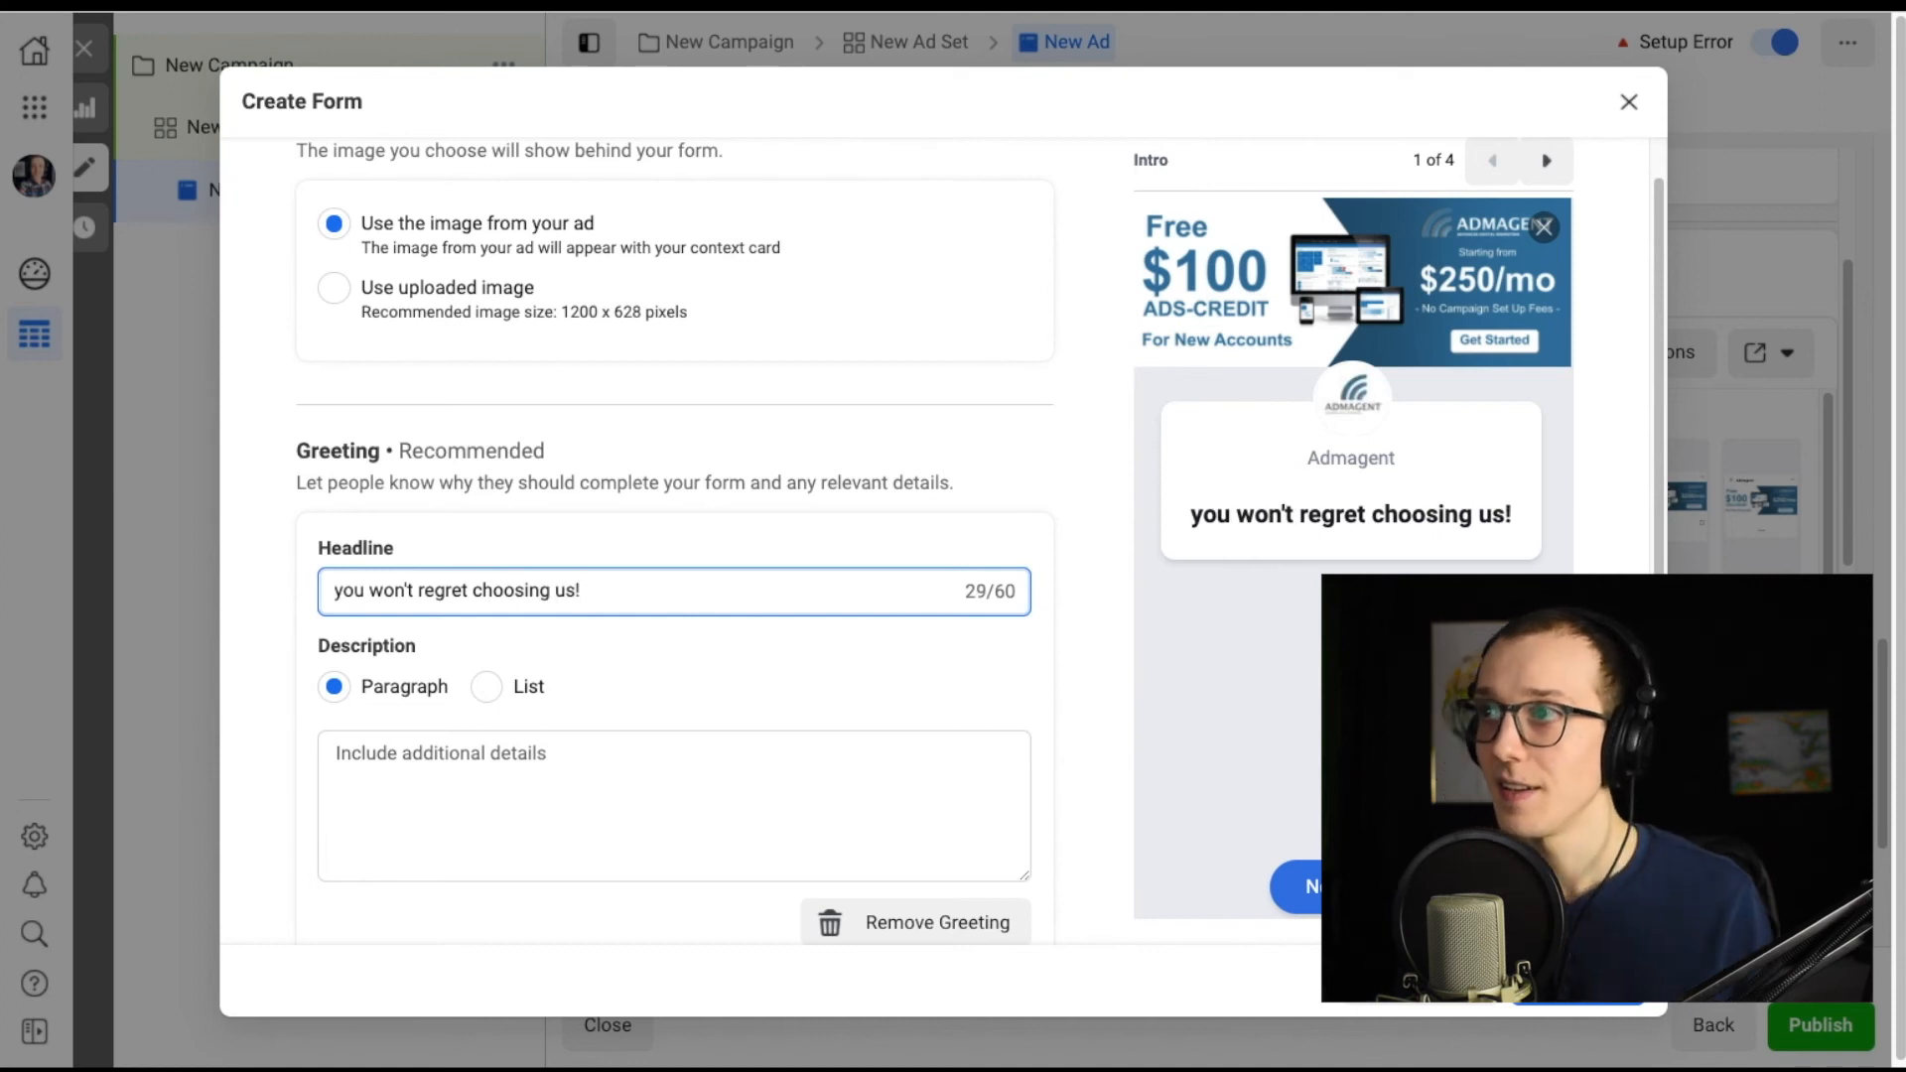
Add a Phone number contact field to the form's prefill questions.
{"action": "left_click", "coordinate": [528, 757]}
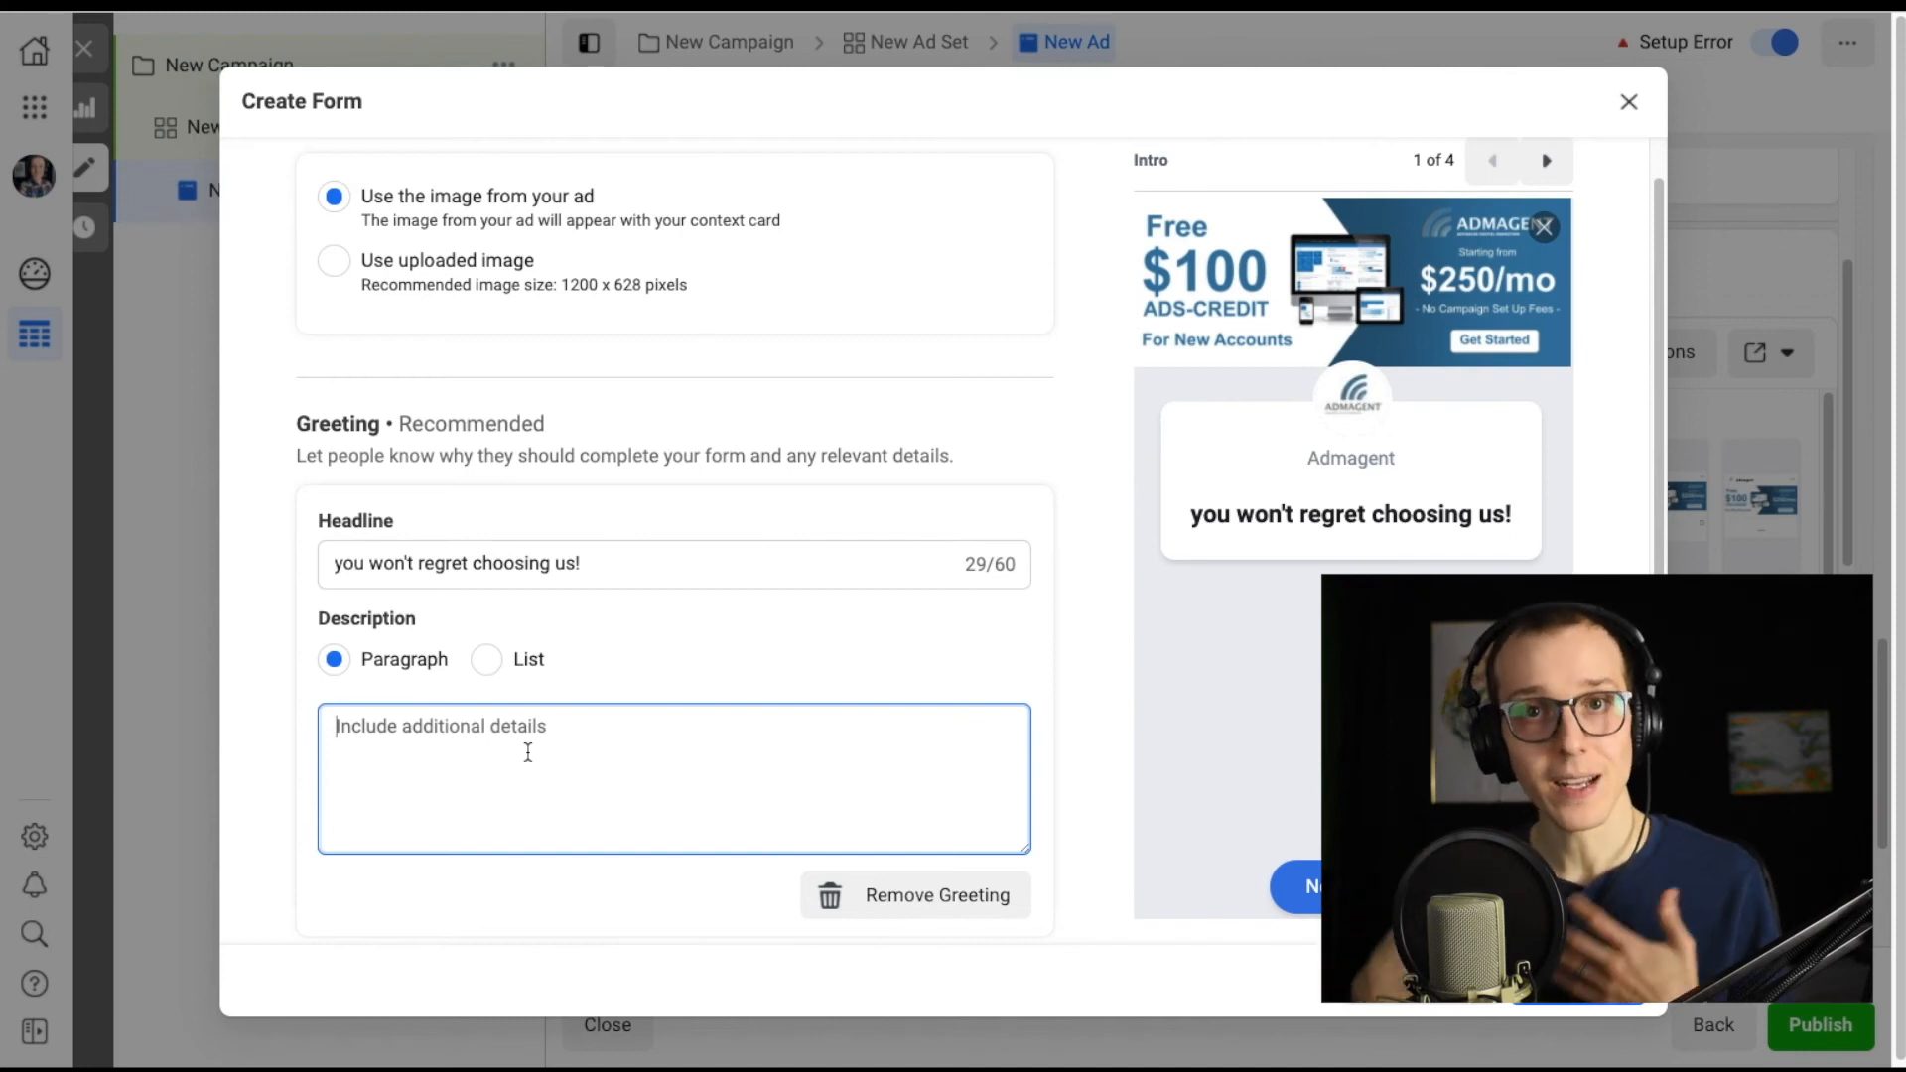
{"action": "scroll", "coordinate": [528, 753], "scroll_direction": "down", "scroll_amount": 3}
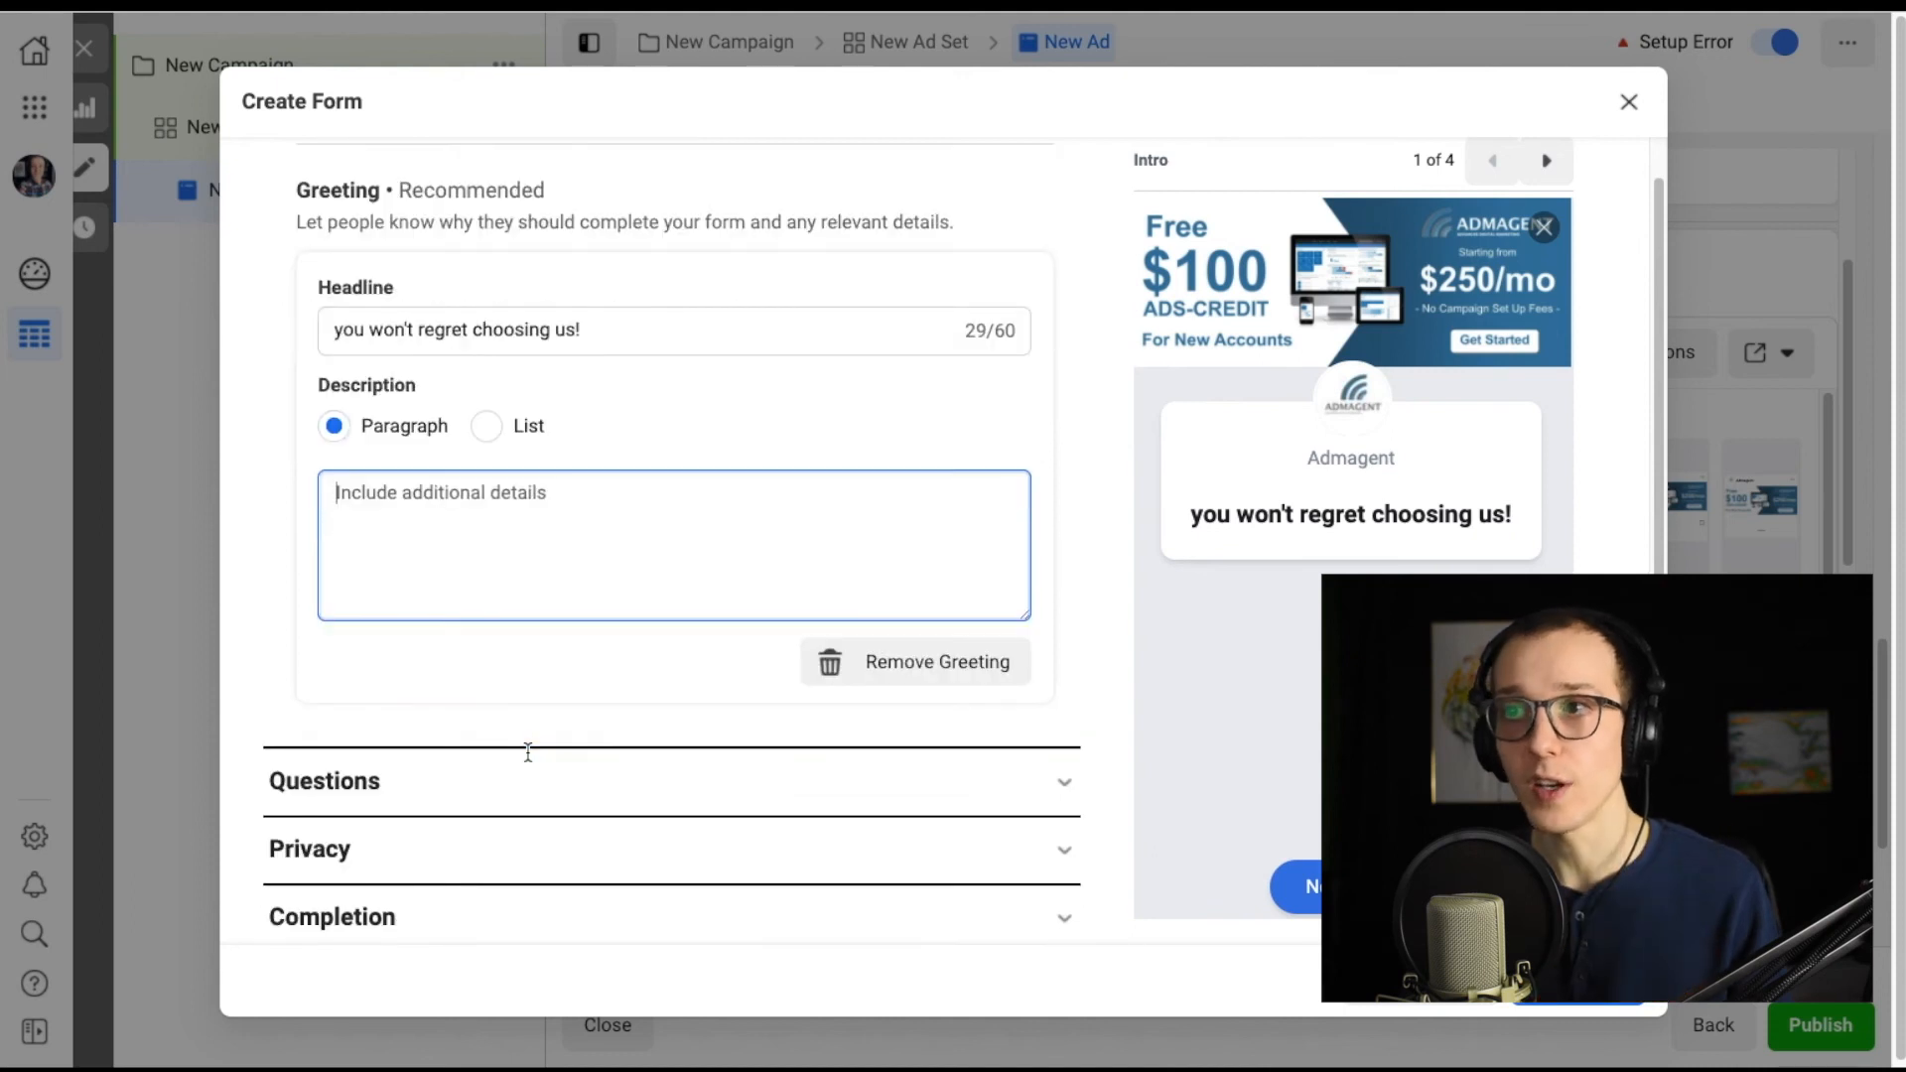
{"action": "left_click", "coordinate": [876, 765]}
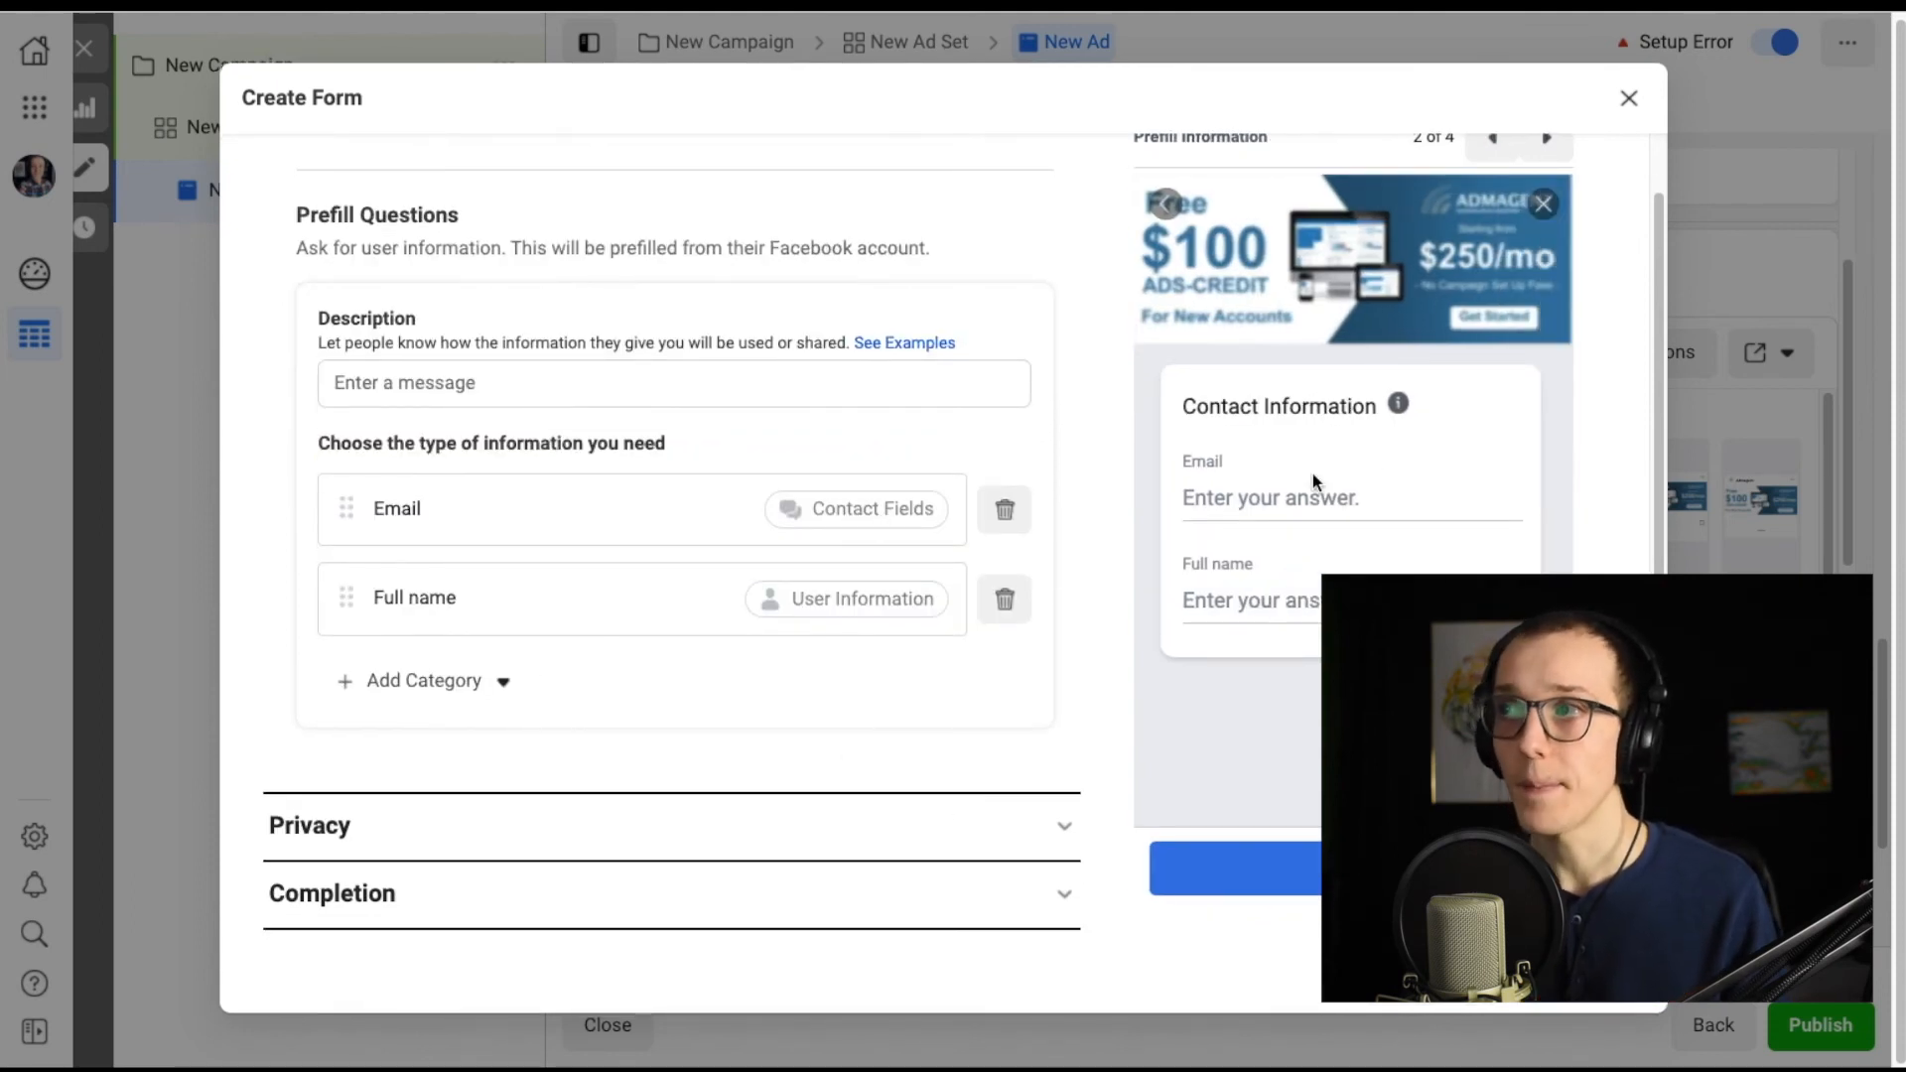
{"action": "left_click", "coordinate": [377, 672]}
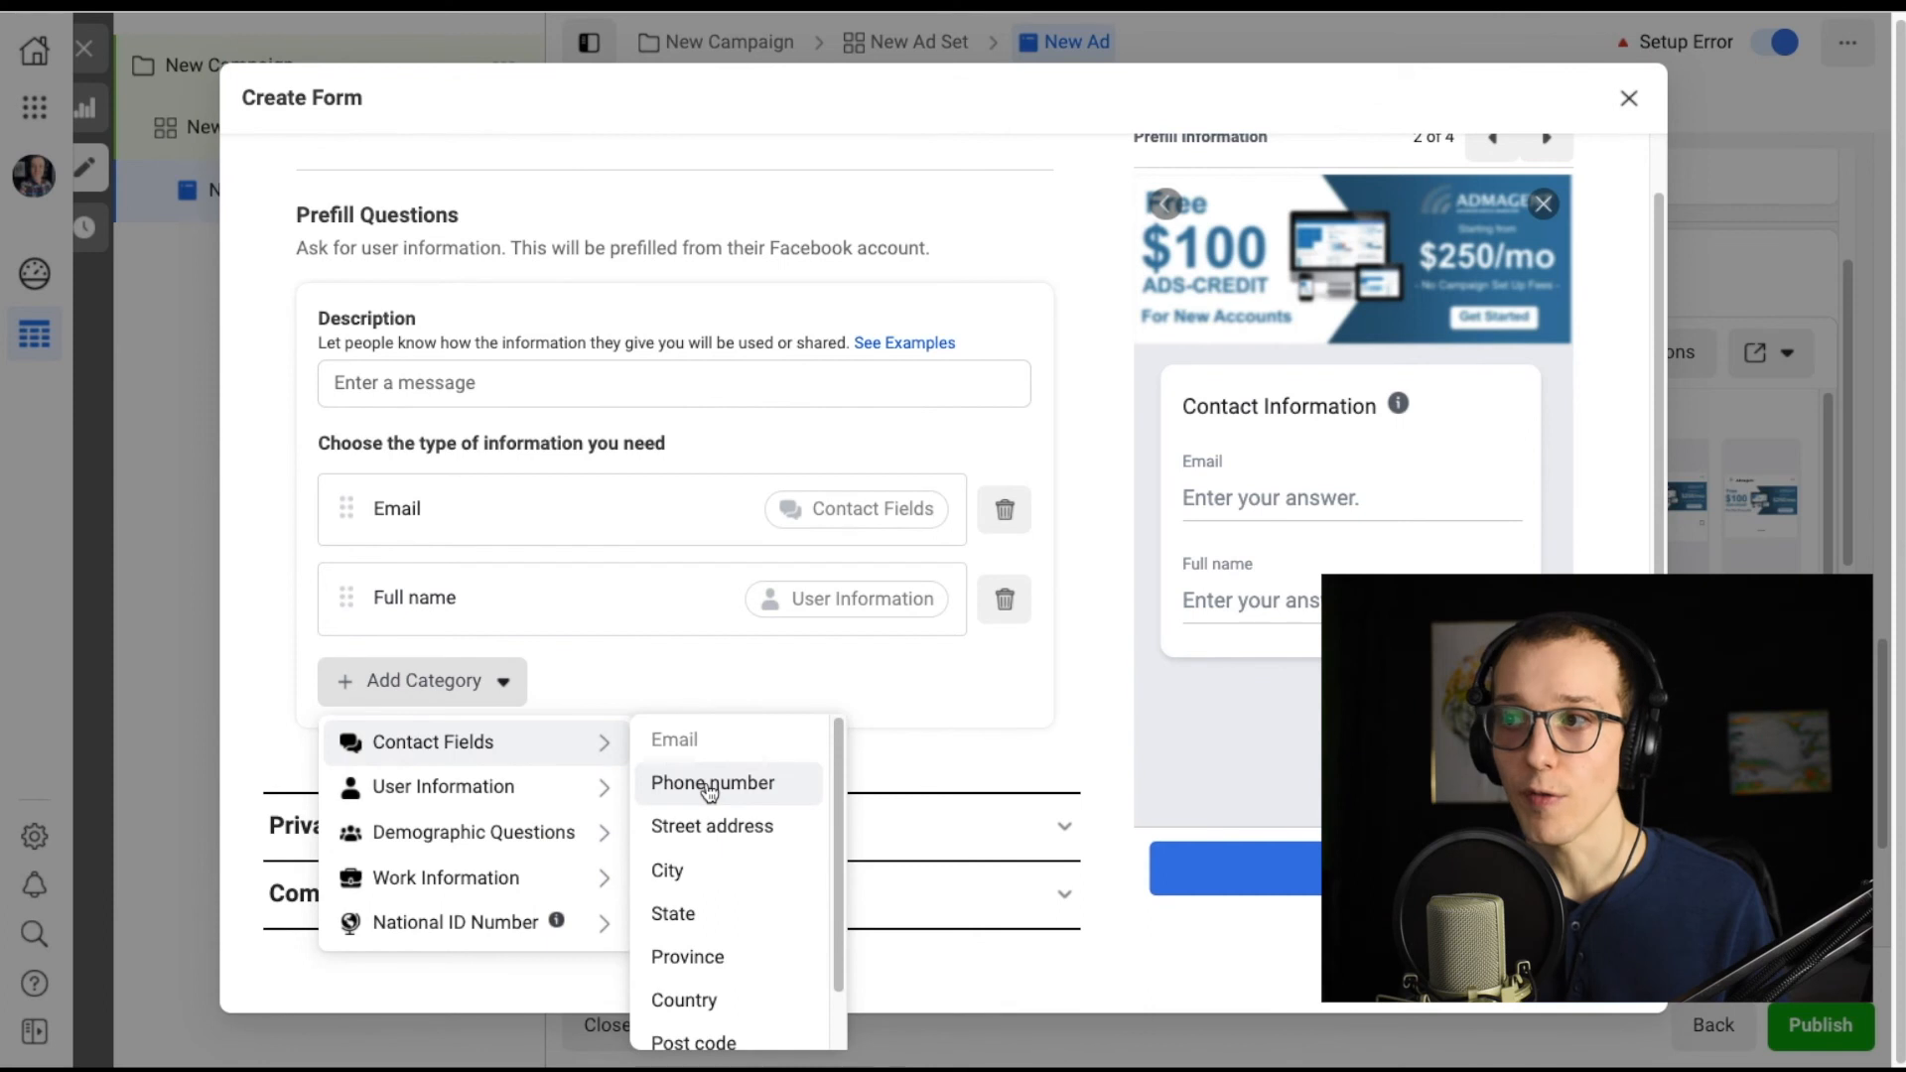
{"action": "left_click", "coordinate": [709, 784]}
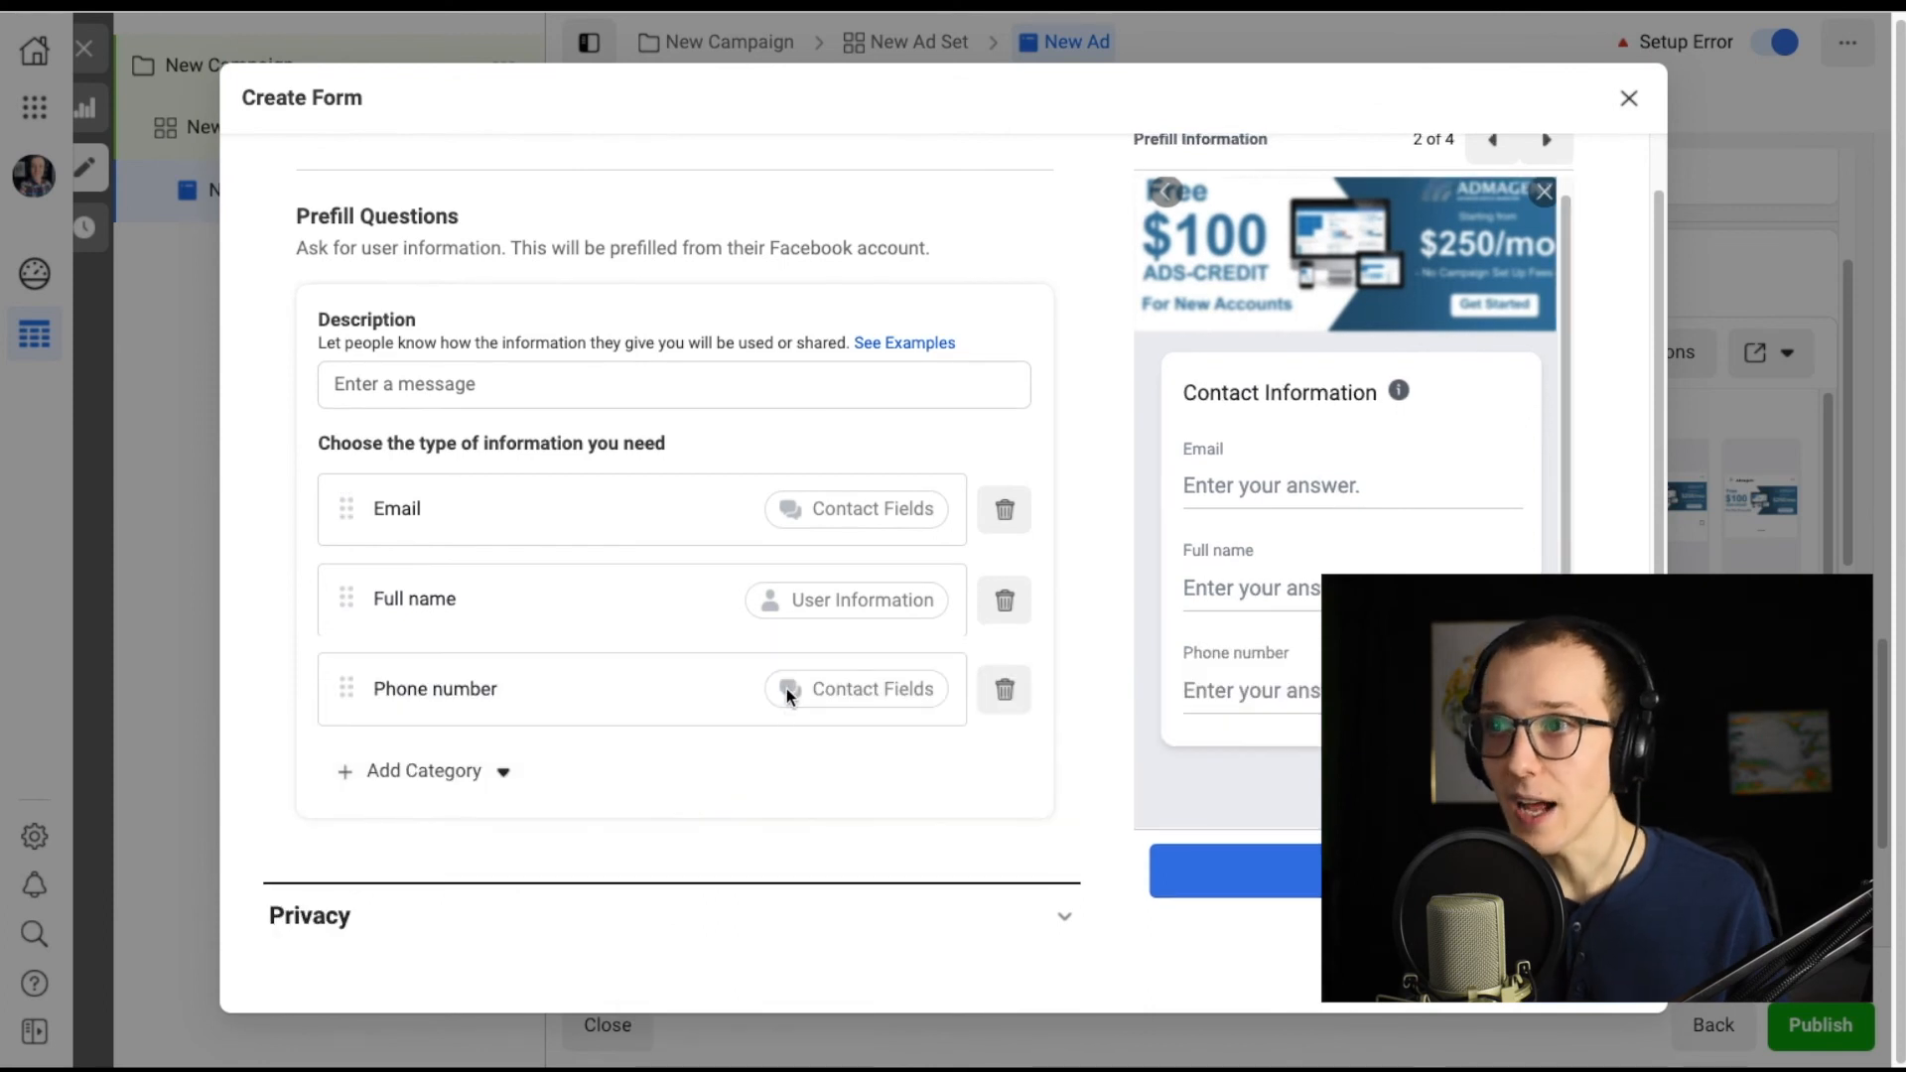
Review the form's privacy policy section and close the form without saving.
{"action": "scroll", "coordinate": [511, 544], "scroll_direction": "down", "scroll_amount": 1}
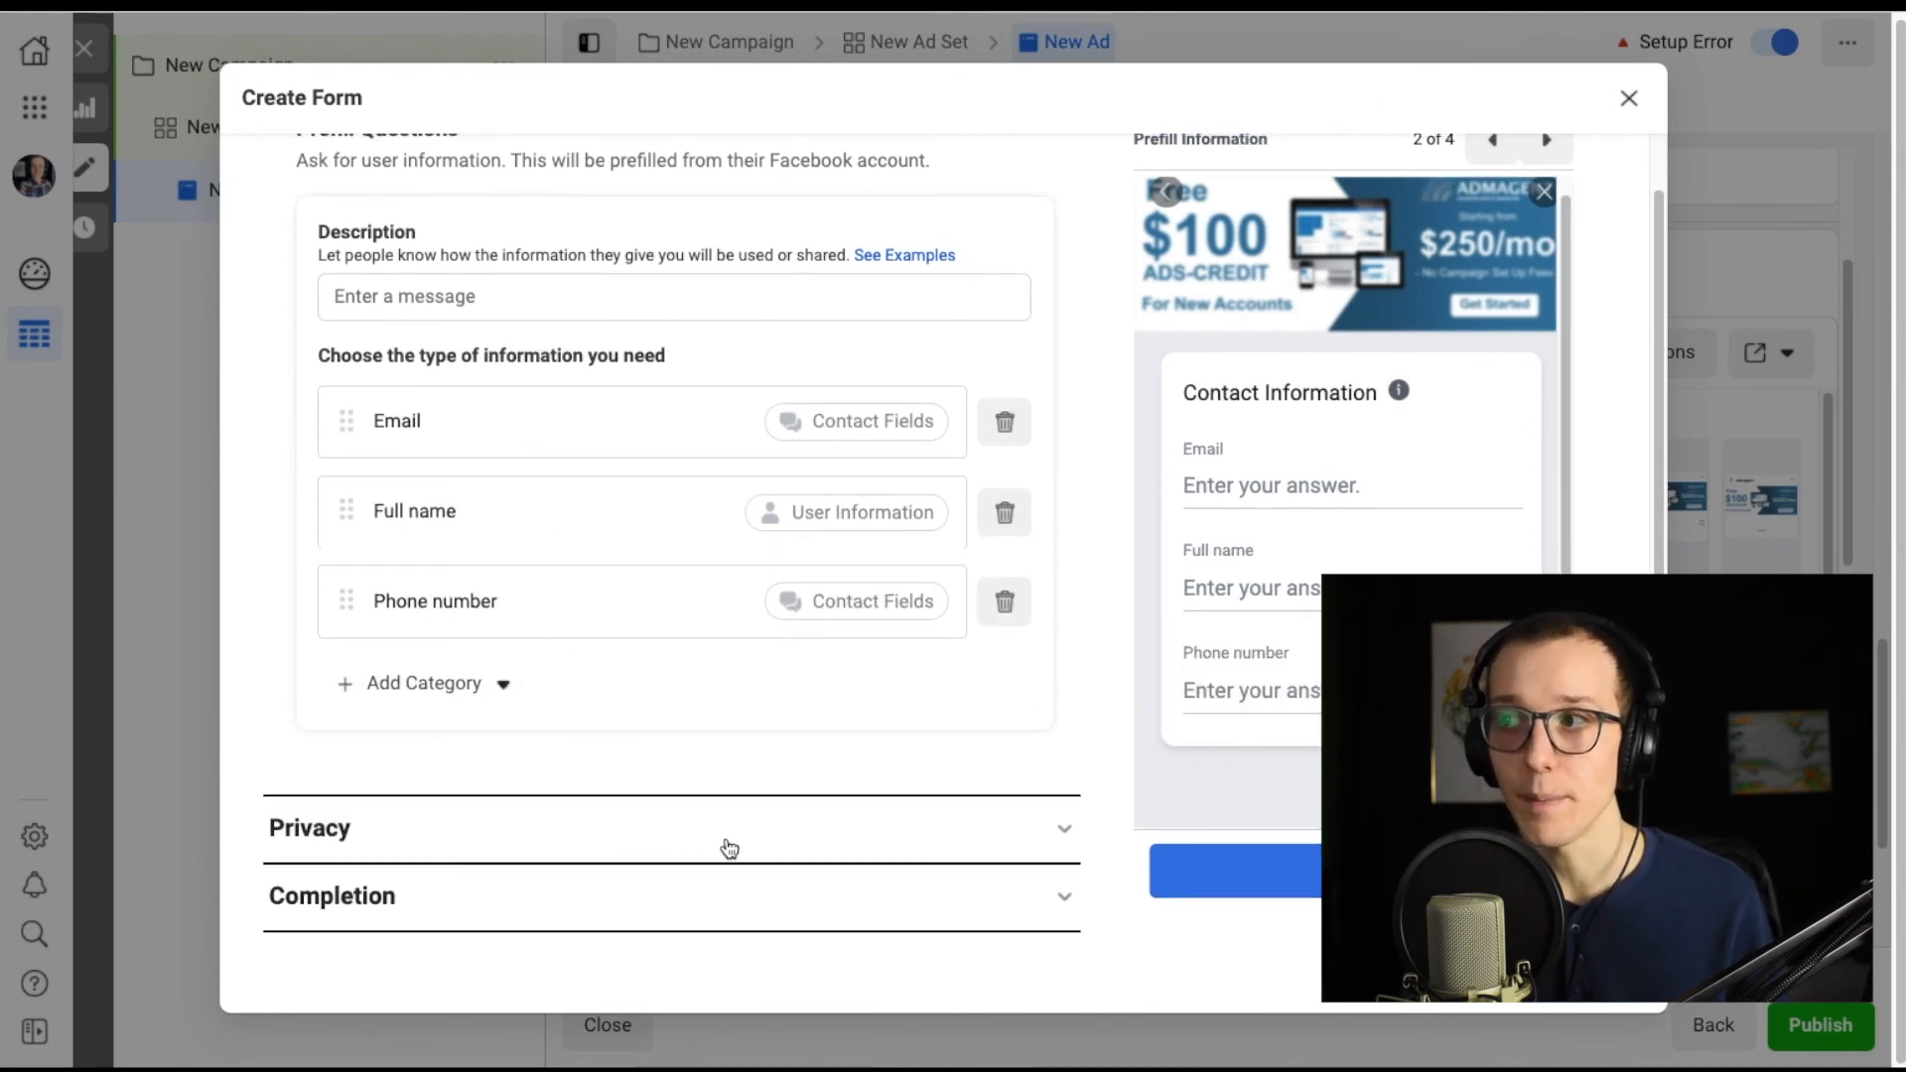
{"action": "left_click", "coordinate": [1044, 834]}
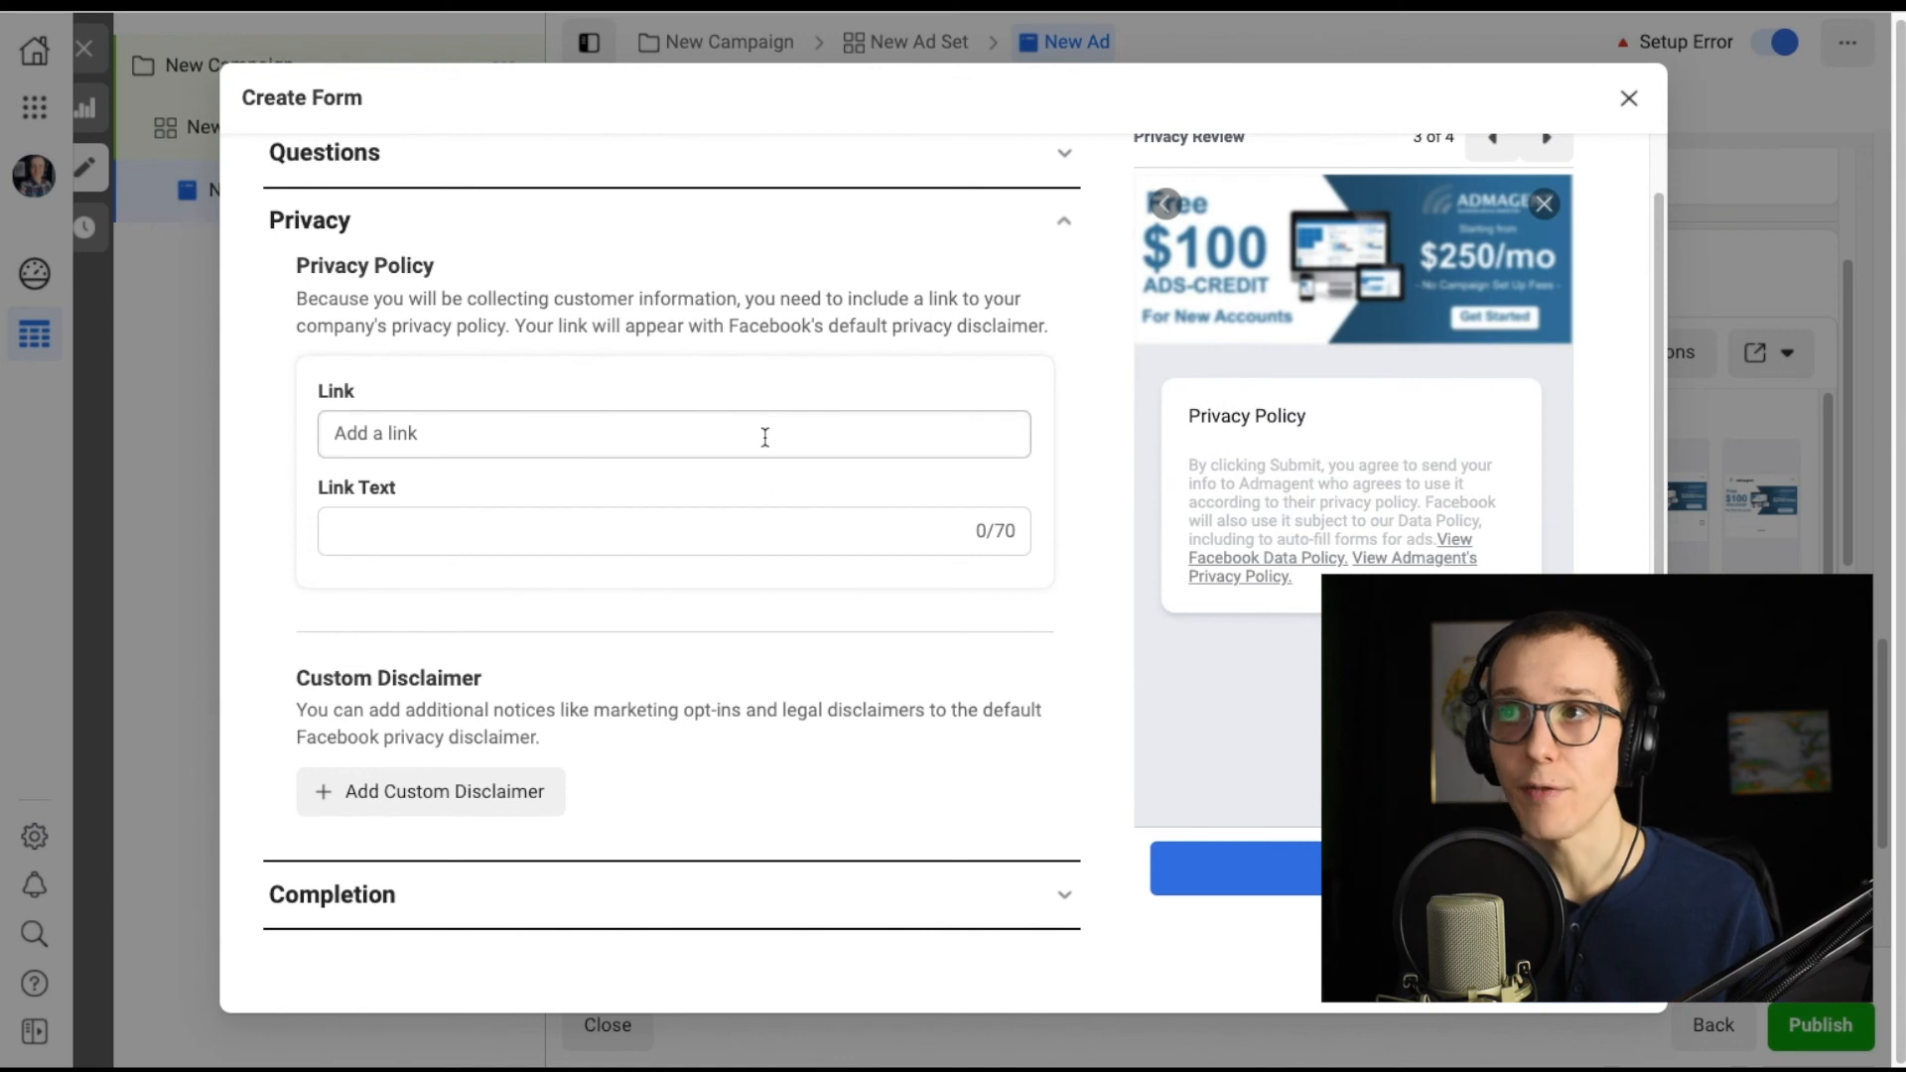
{"action": "scroll", "coordinate": [816, 671], "scroll_direction": "up", "scroll_amount": 2}
{"action": "scroll", "coordinate": [816, 665], "scroll_direction": "down", "scroll_amount": 2}
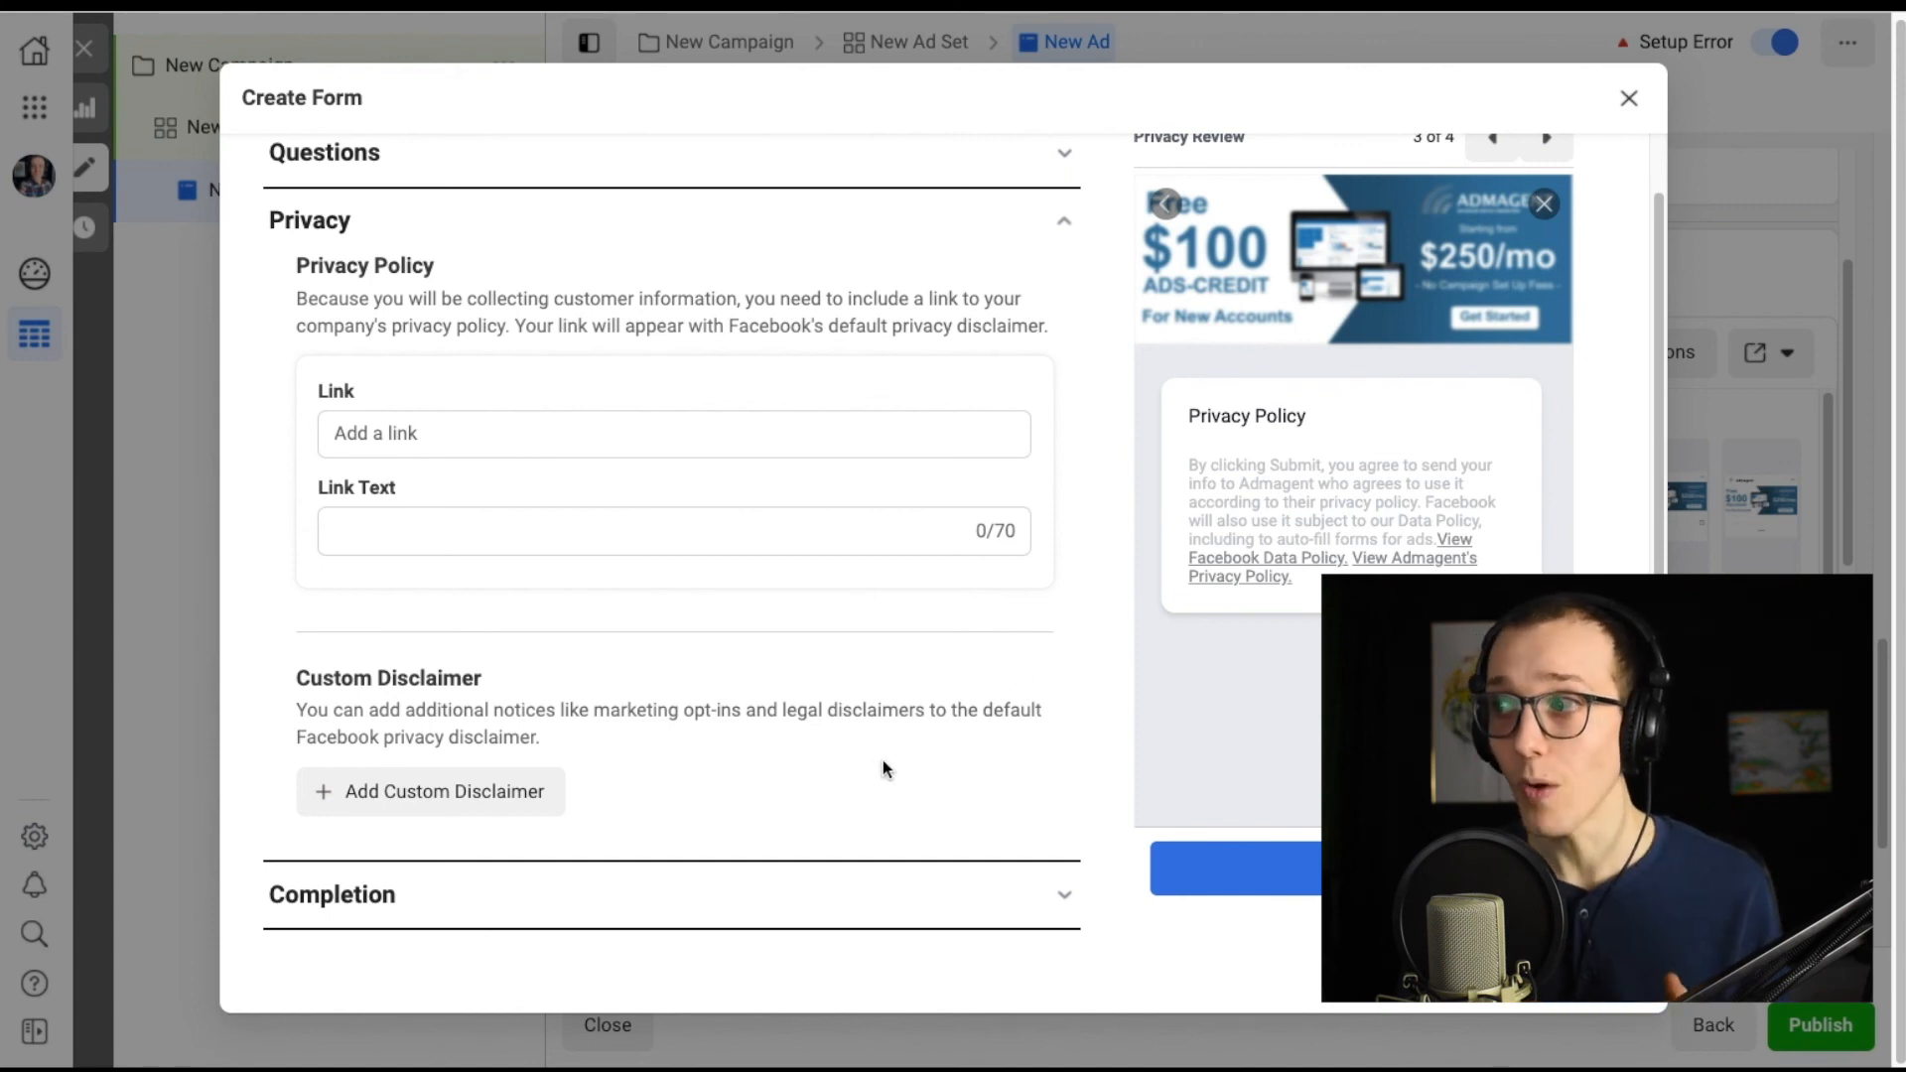
{"action": "left_click", "coordinate": [1628, 100]}
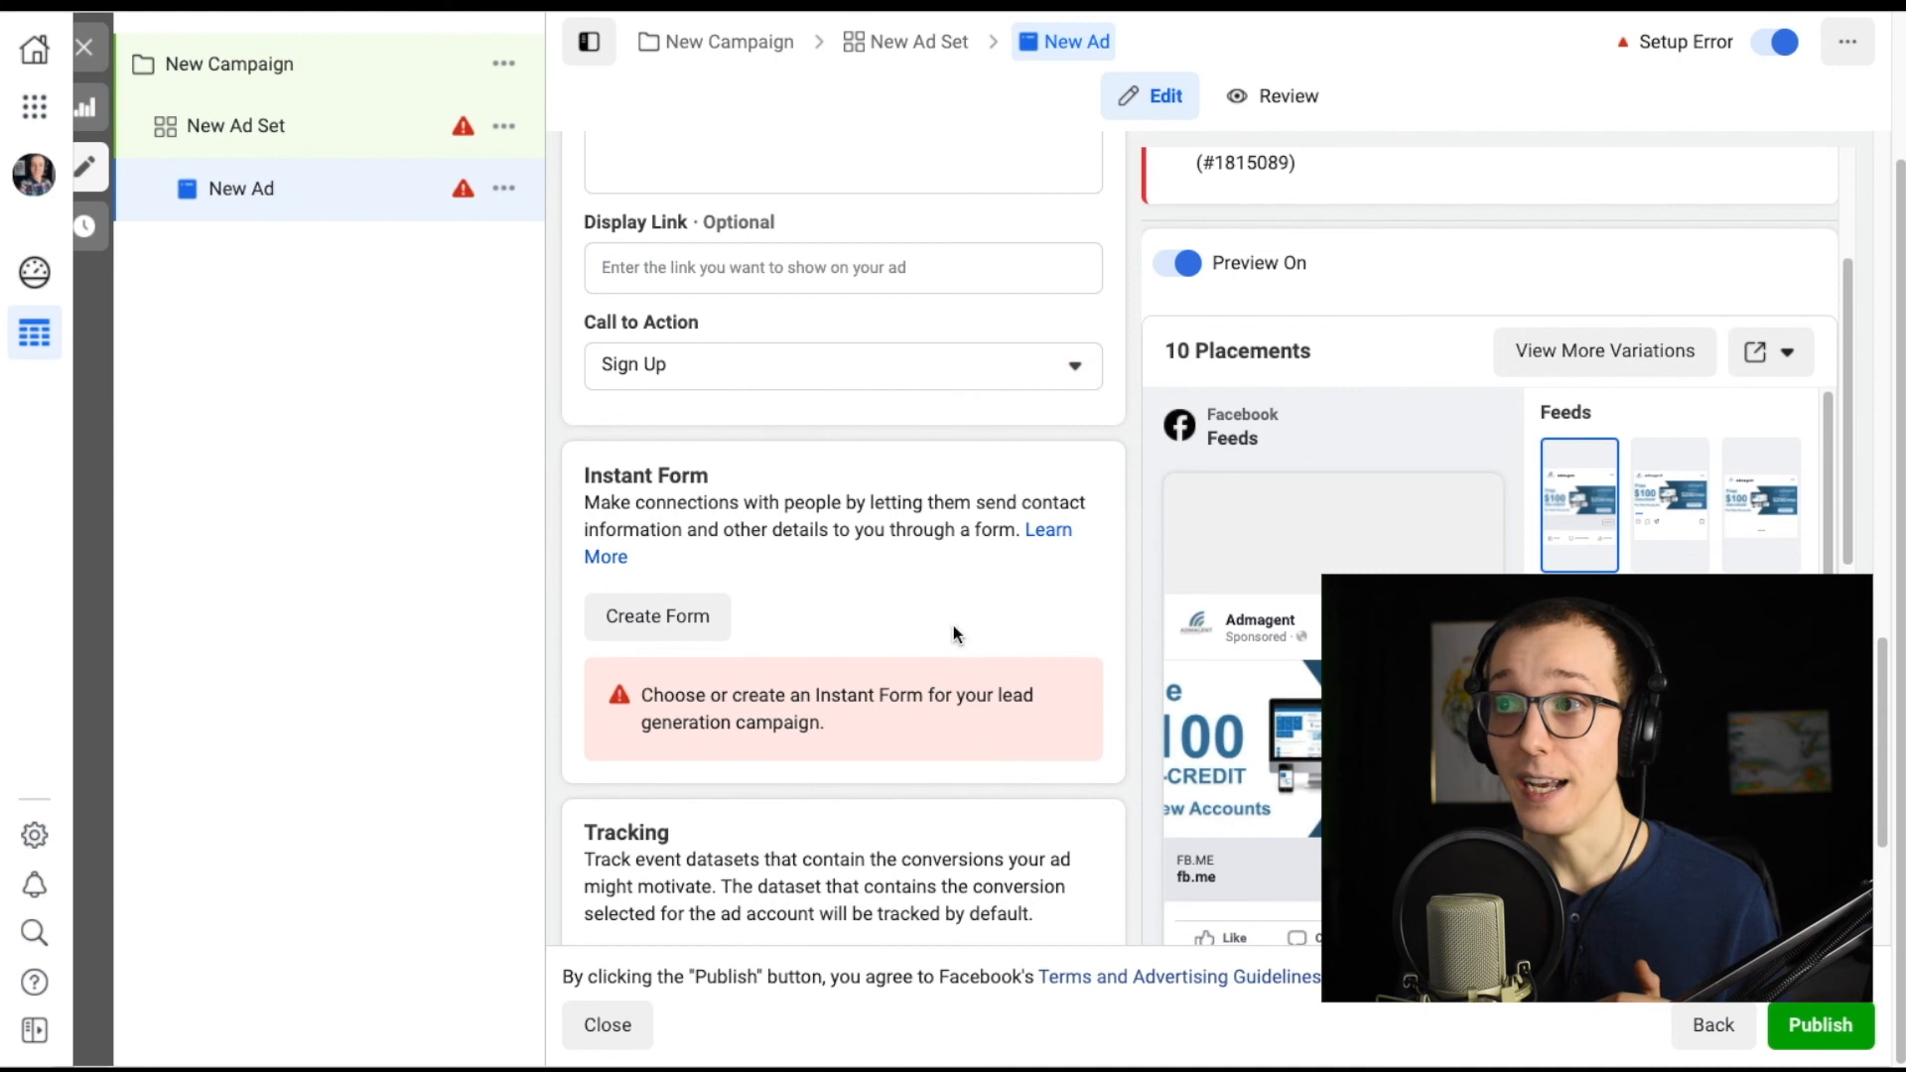
{"action": "scroll", "coordinate": [1105, 531], "scroll_direction": "down", "scroll_amount": 3}
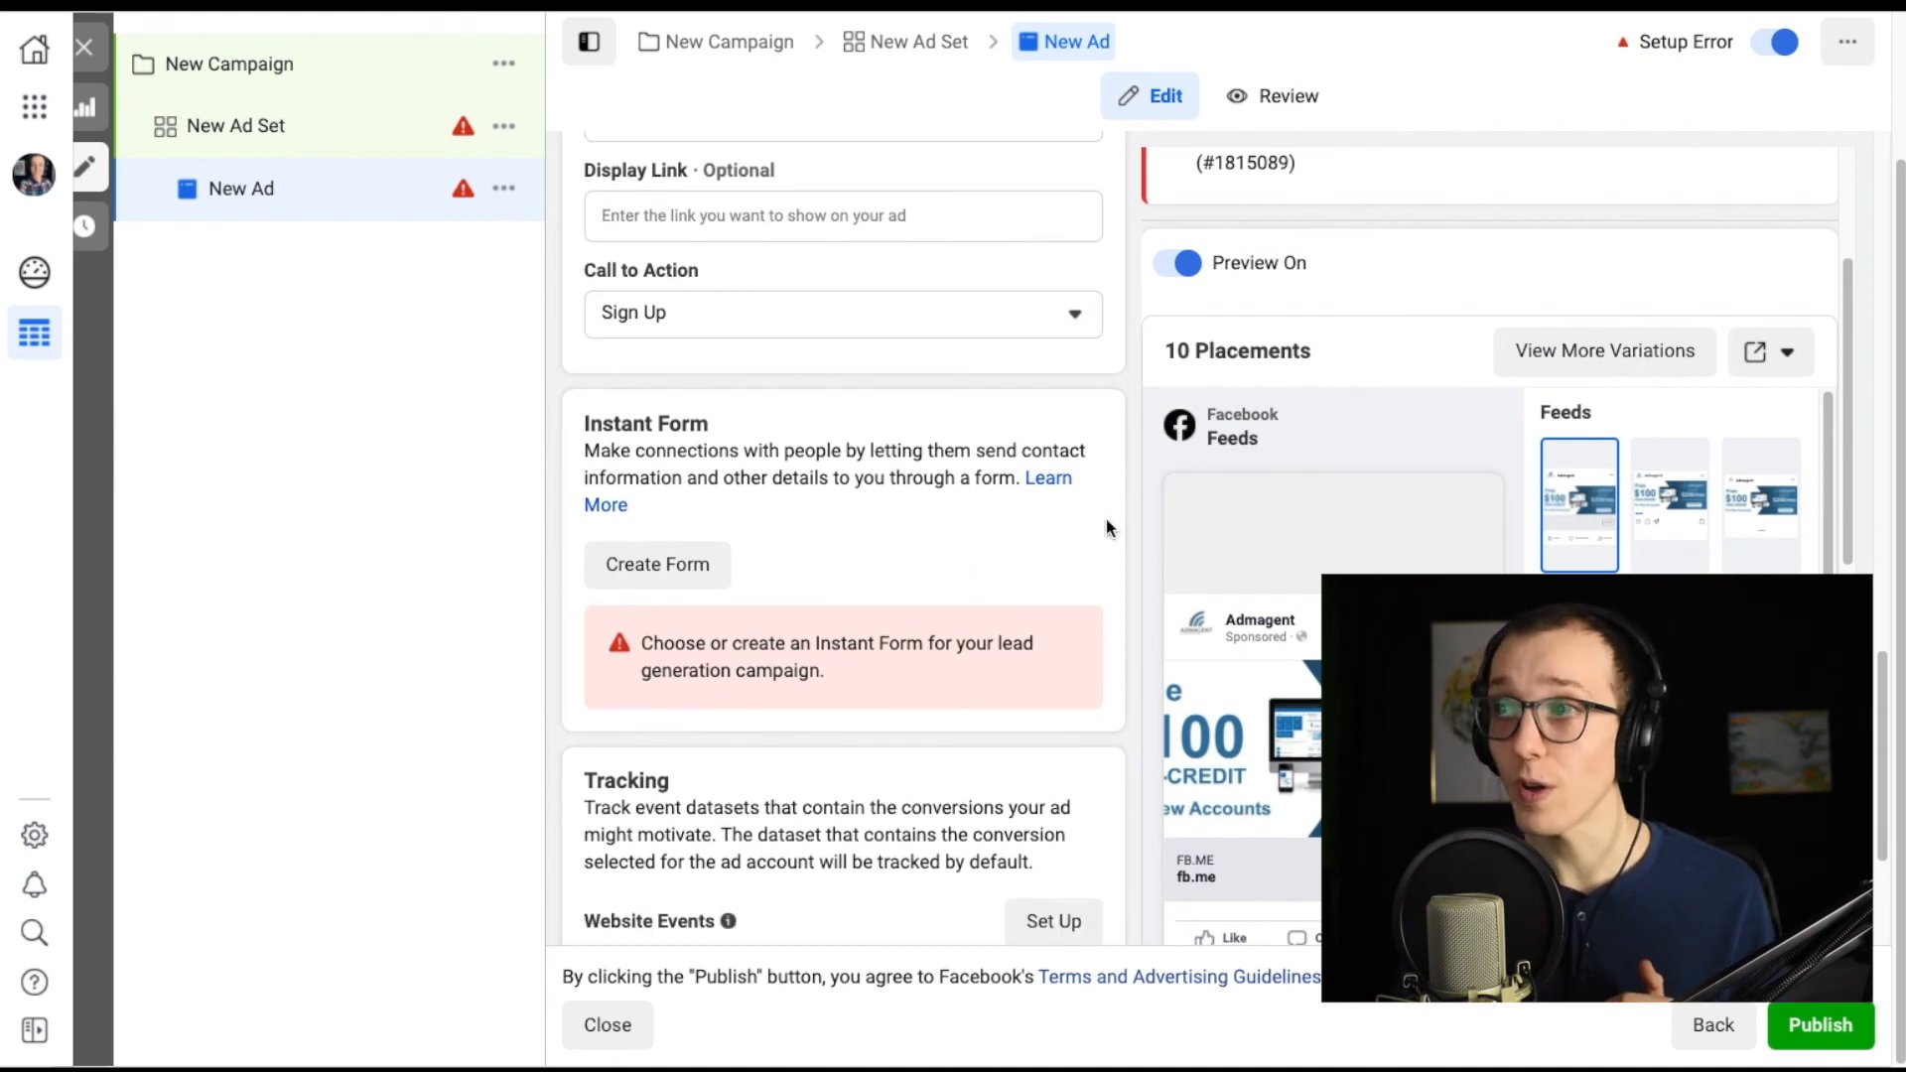